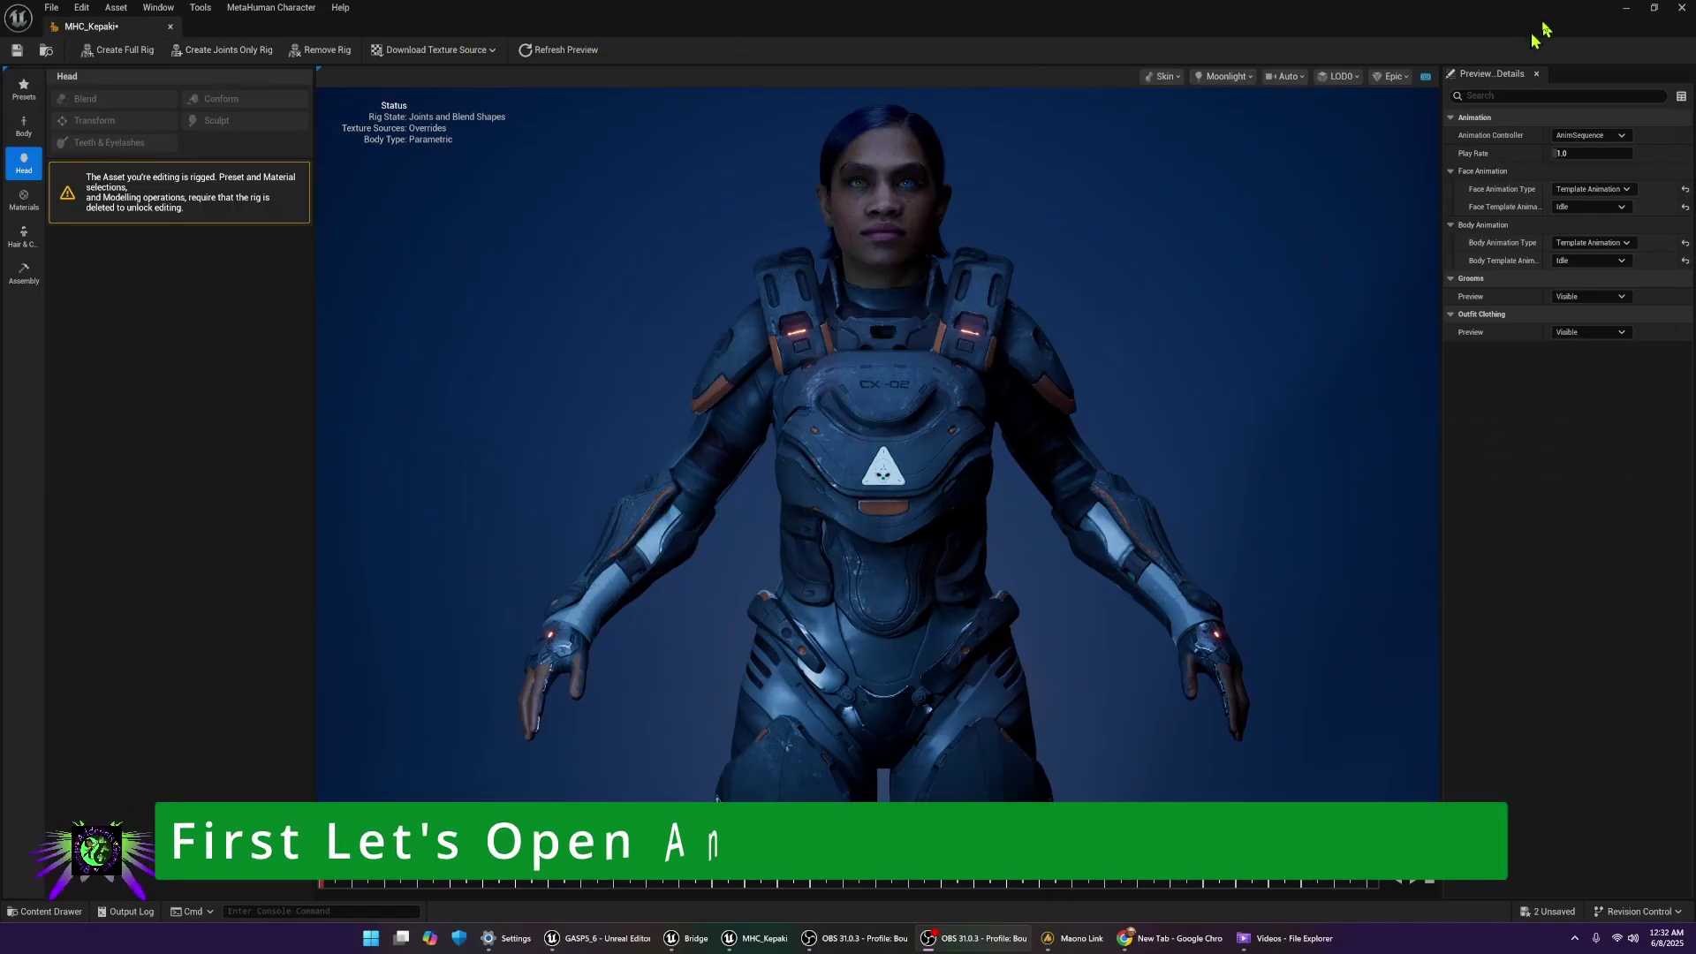
- Switch to the GASP5_6 level editor, open Quixel Bridge and show the My MetaHumans collection
click(1625, 10)
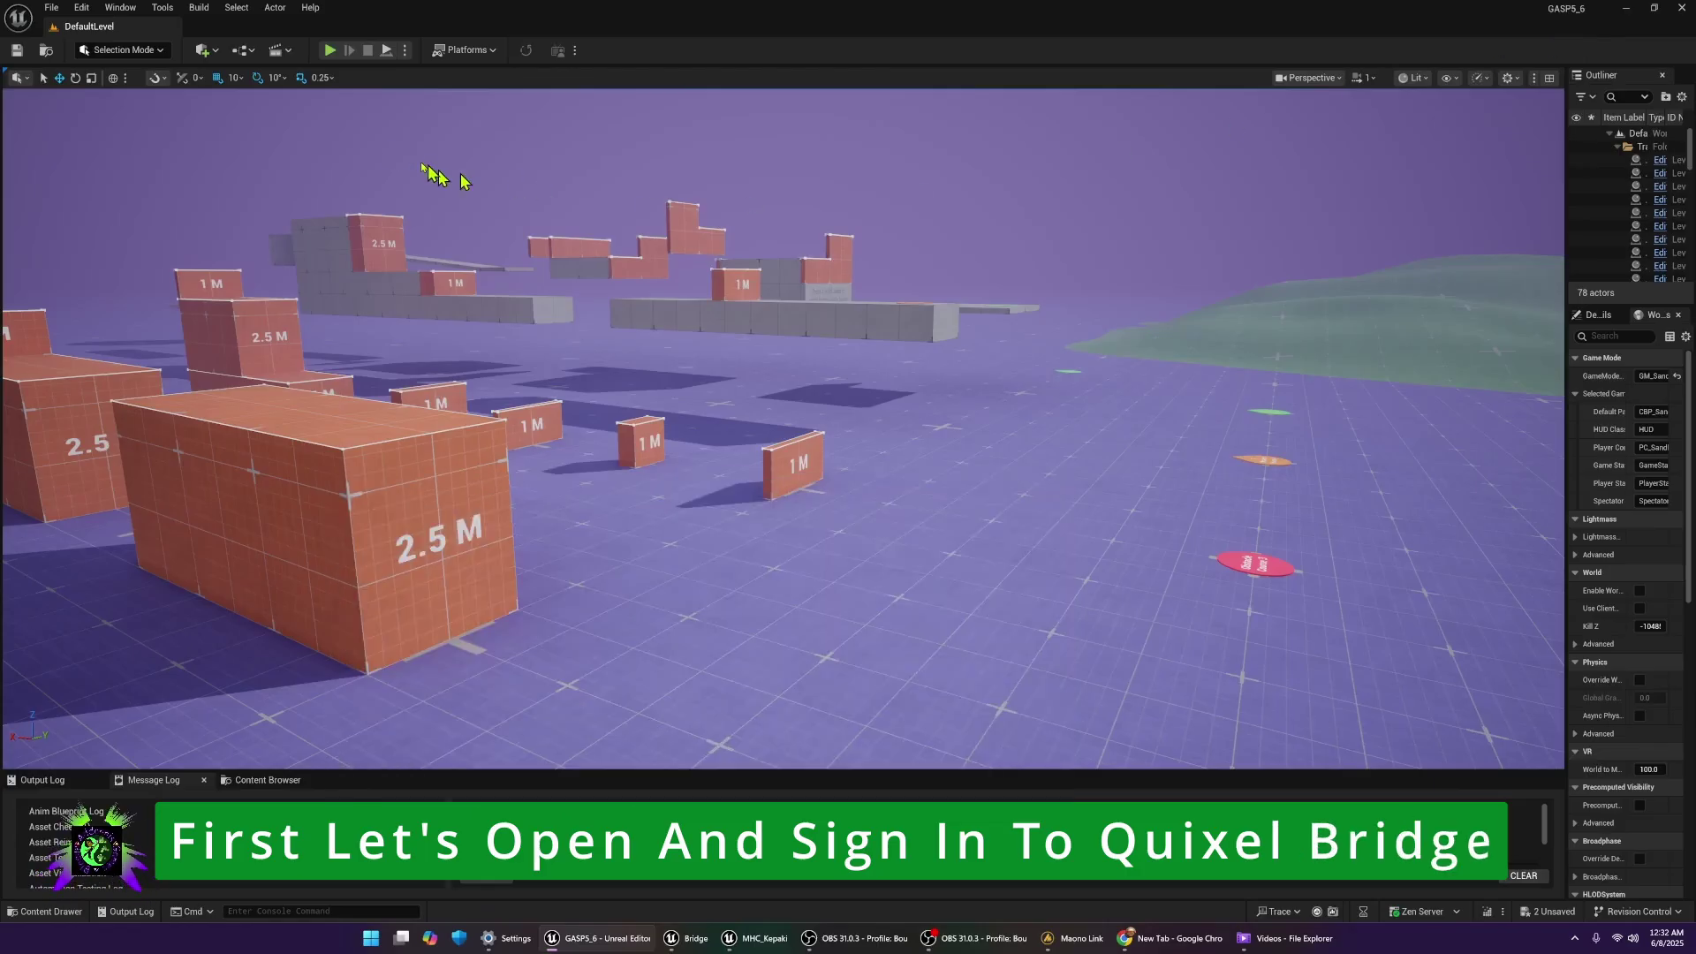
click(244, 53)
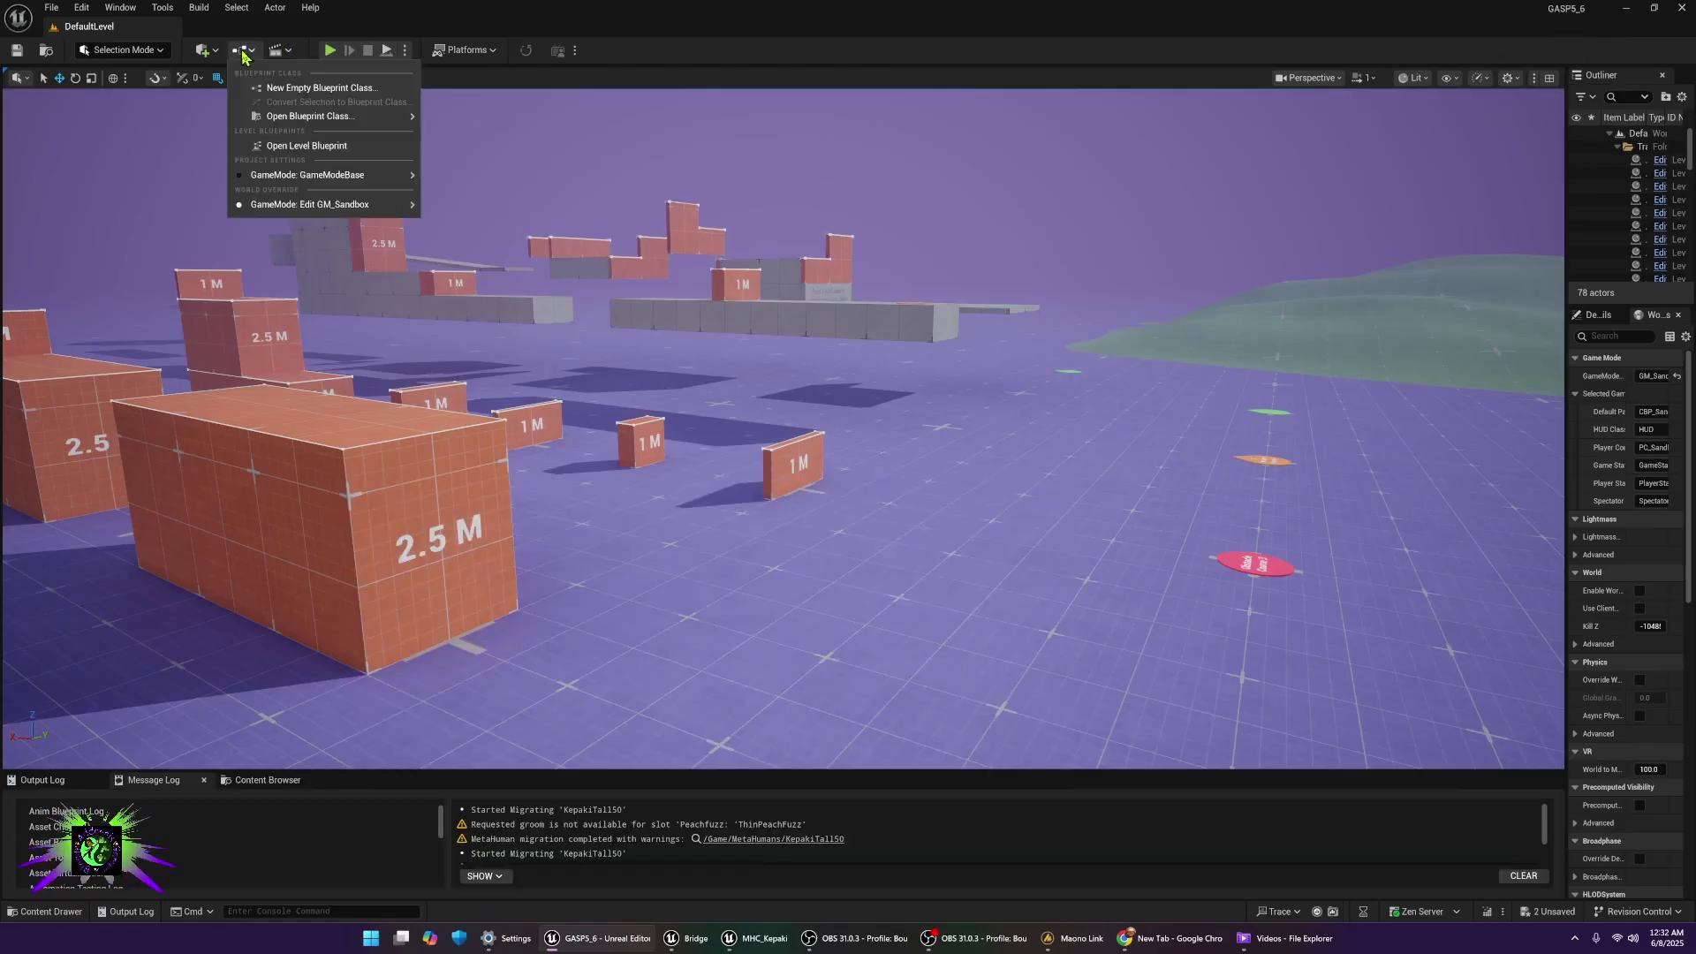
click(204, 50)
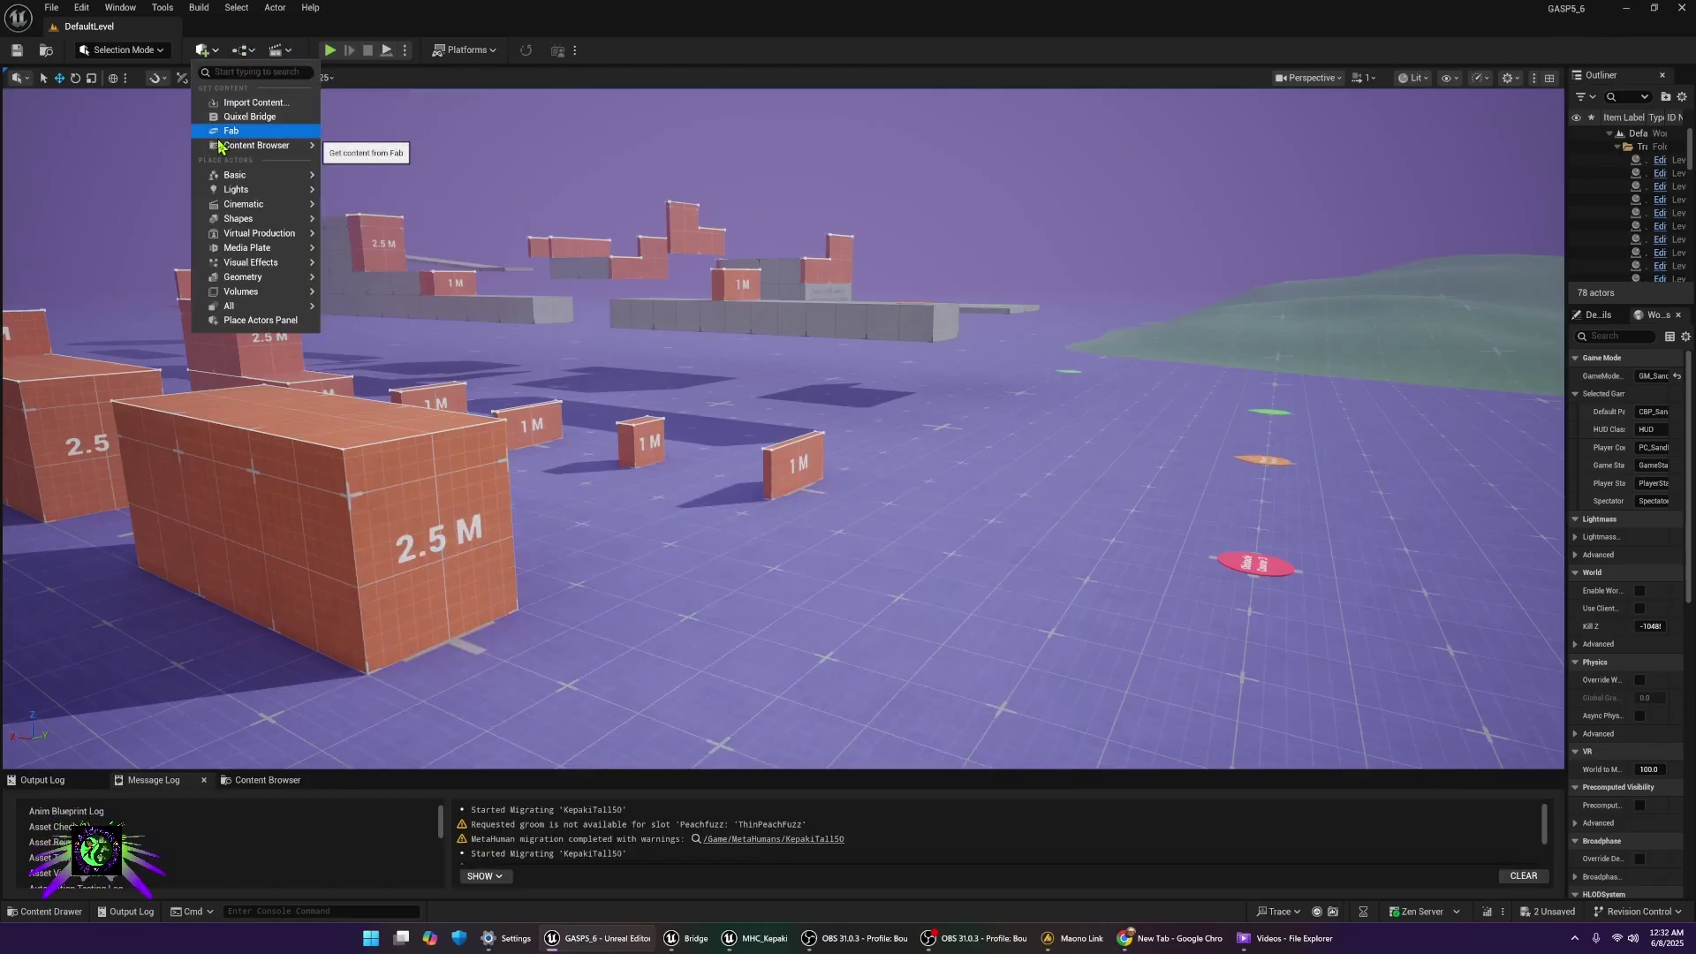
click(250, 116)
drag(918, 273, 955, 5)
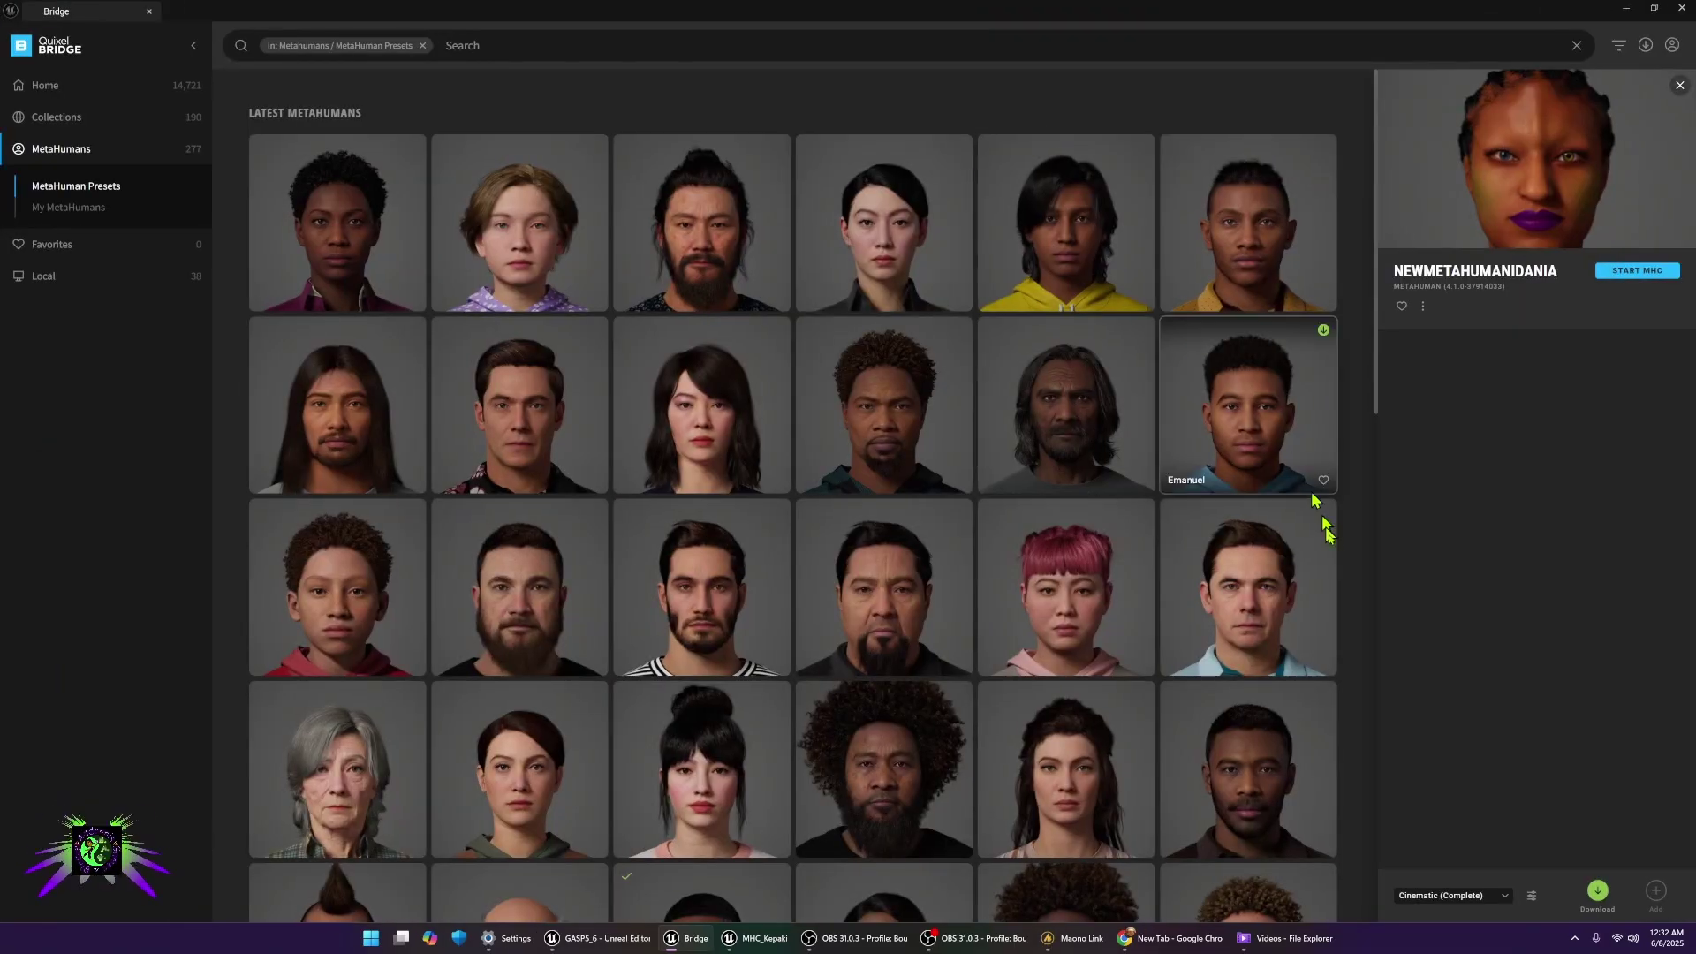
click(53, 212)
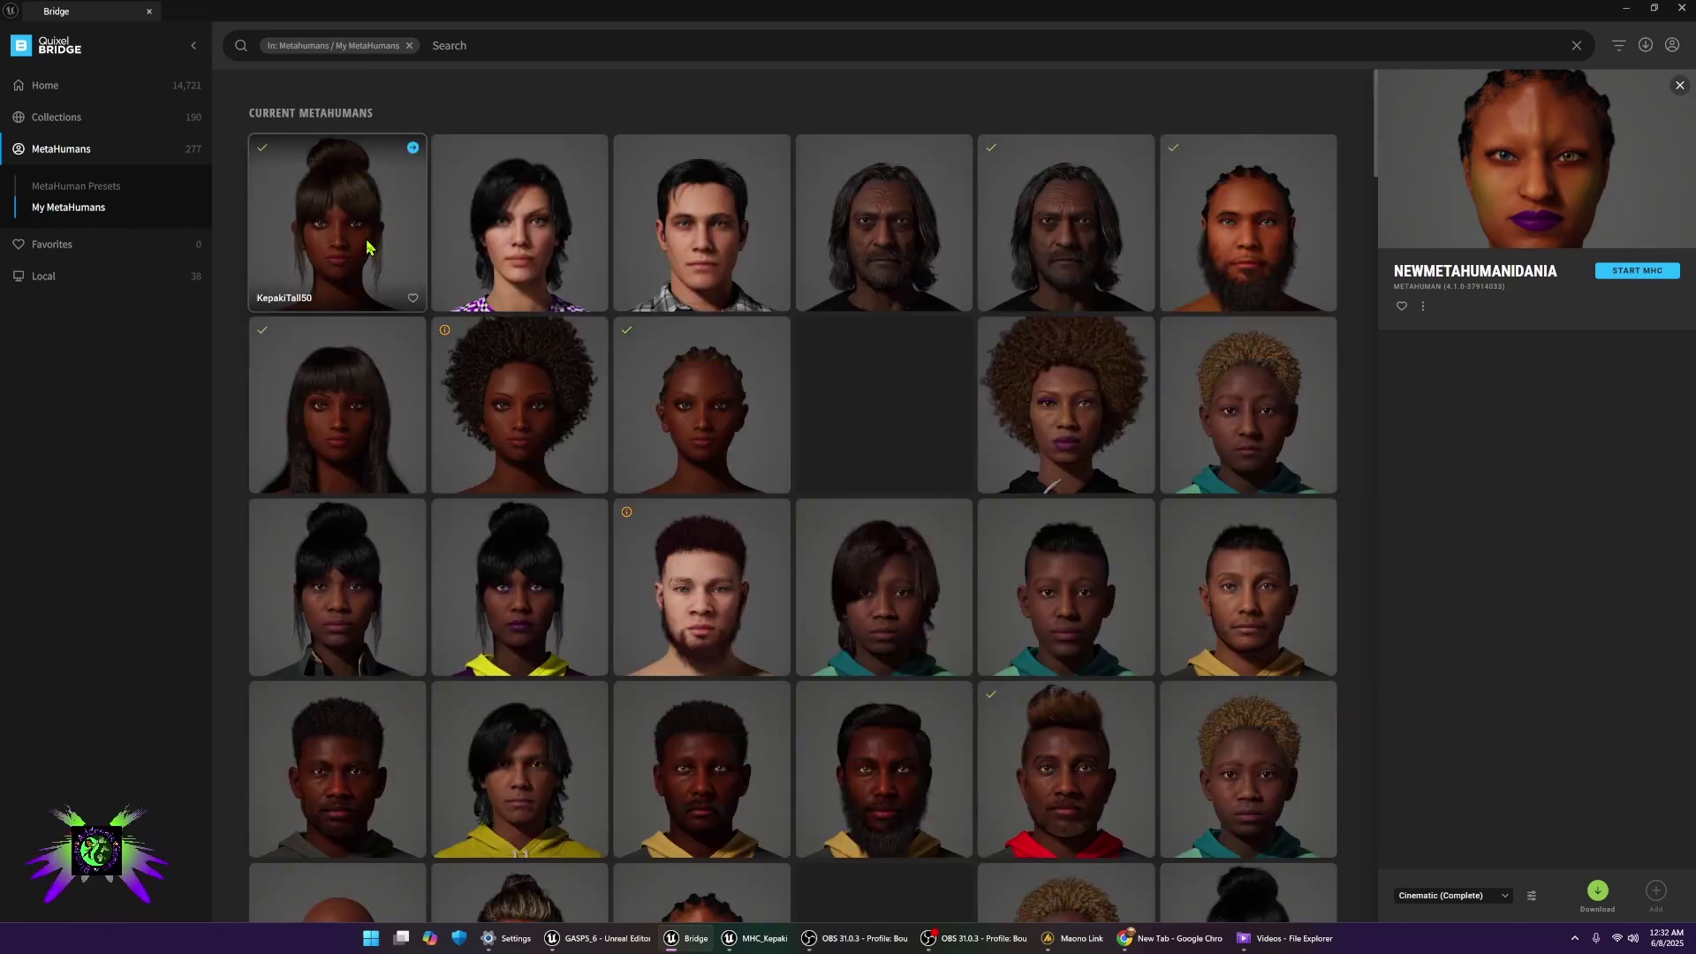
- Find the Ania MetaHuman in the collection and download it at Cinematic (Complete) quality
scroll(867, 555, down, 5)
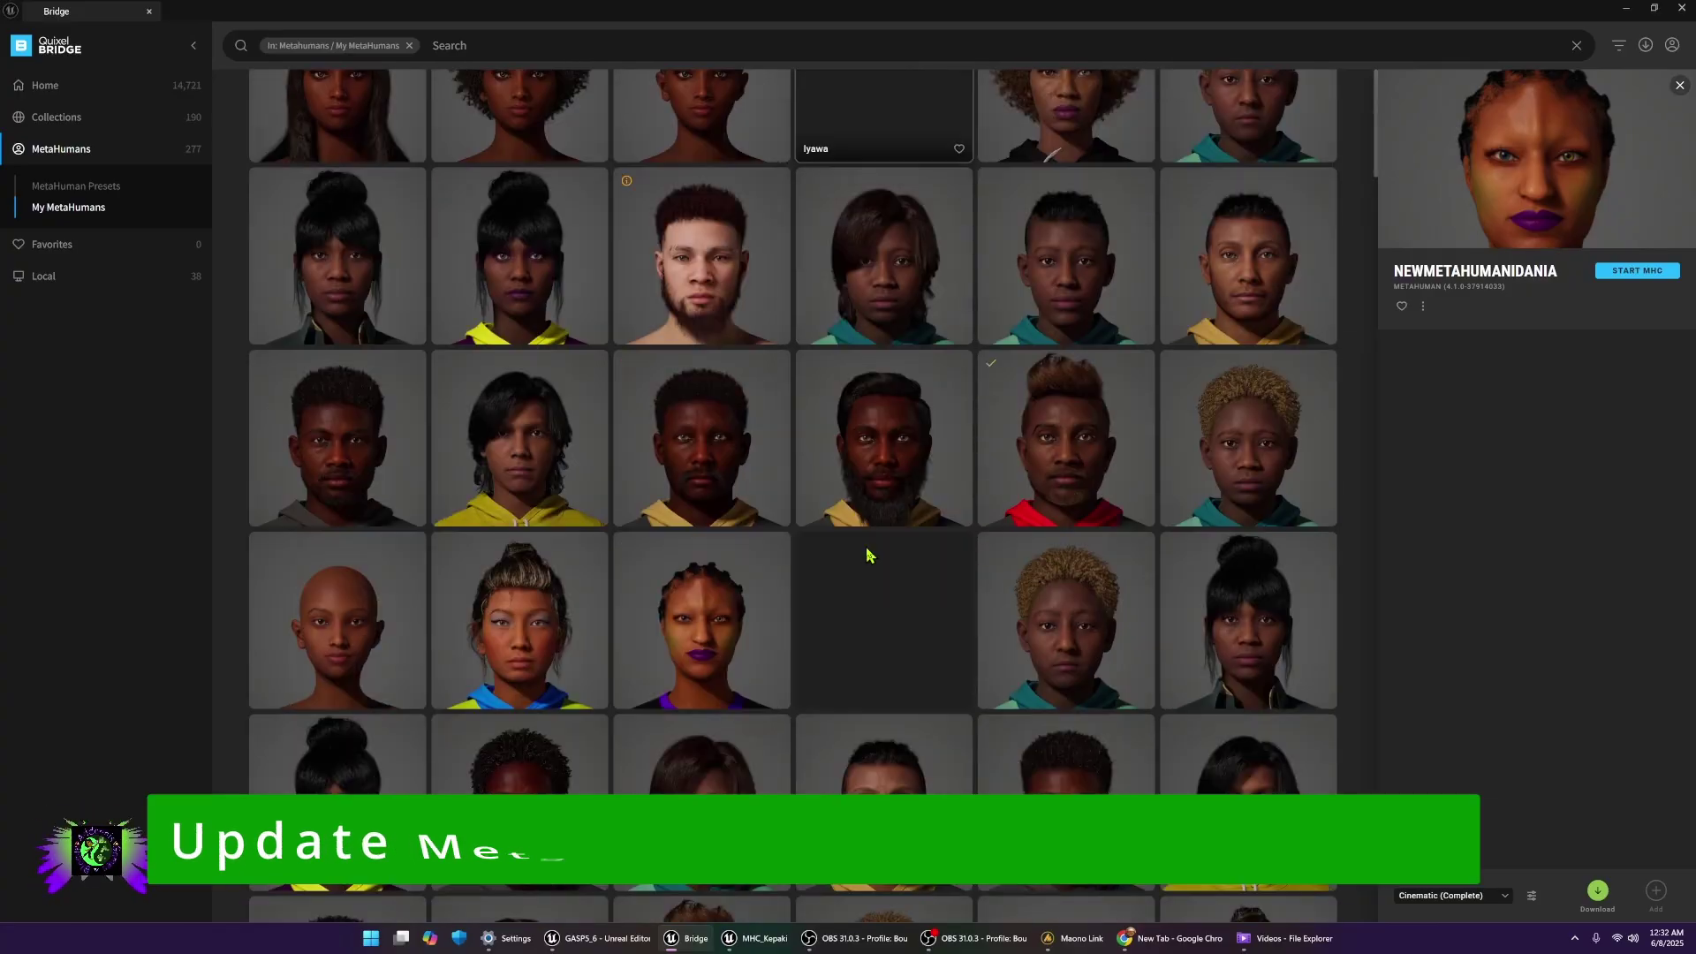
scroll(839, 530, down, 1)
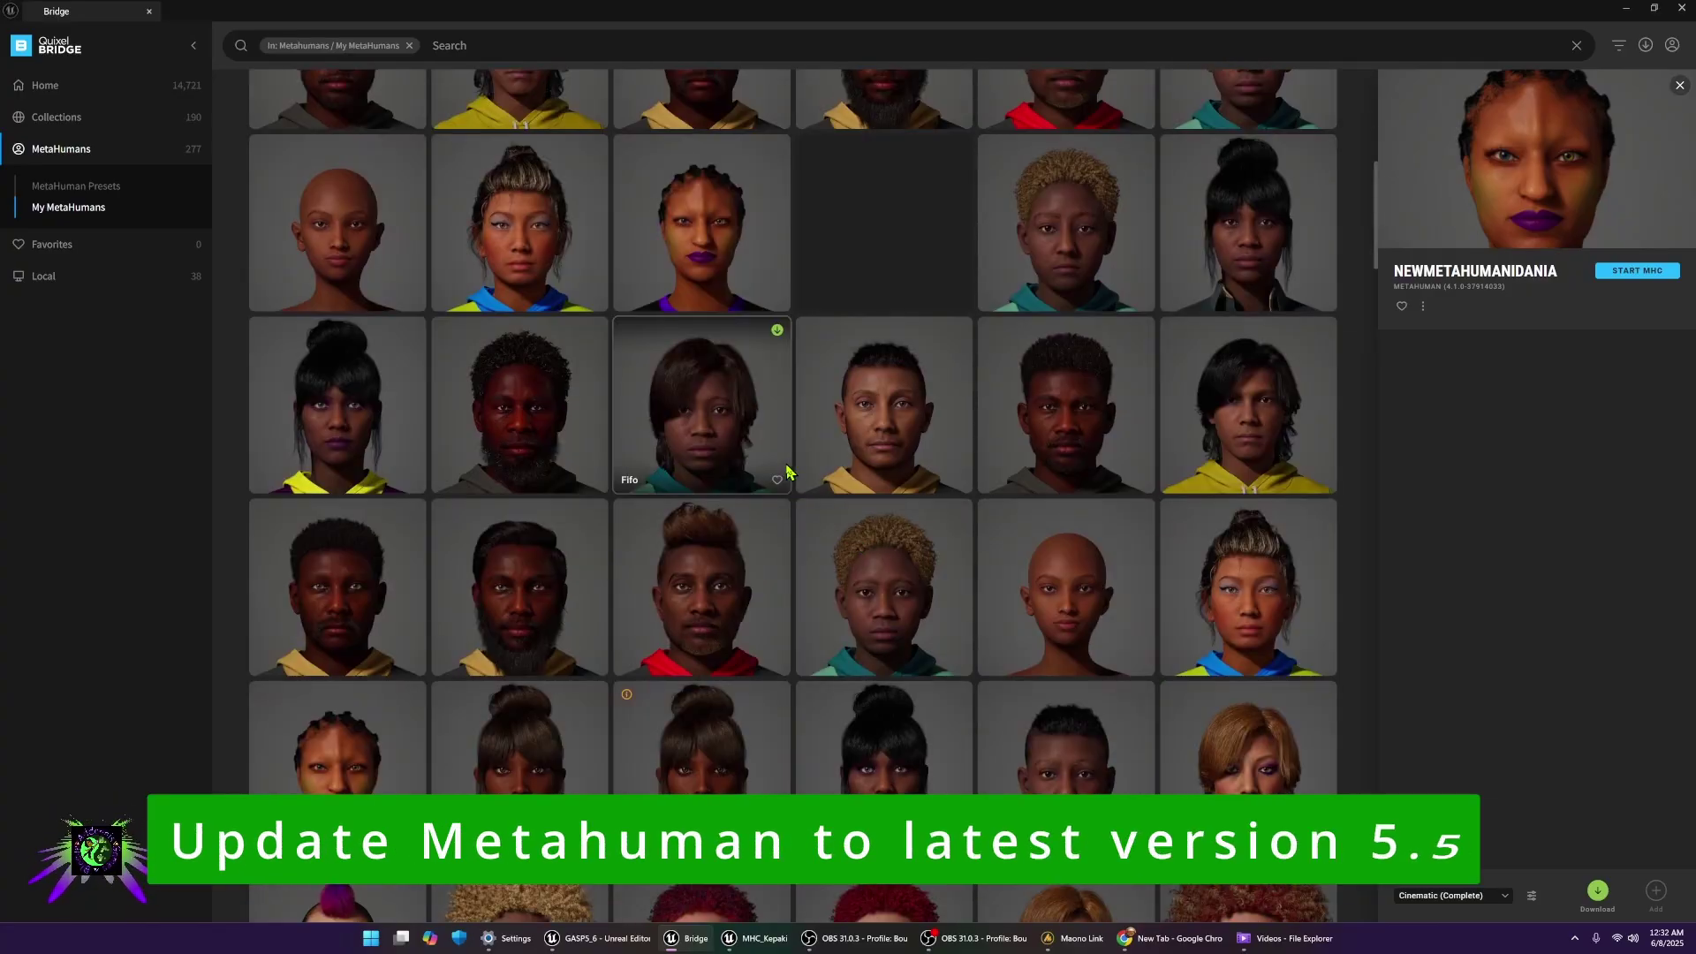
scroll(790, 472, down, 2)
scroll(791, 473, down, 5)
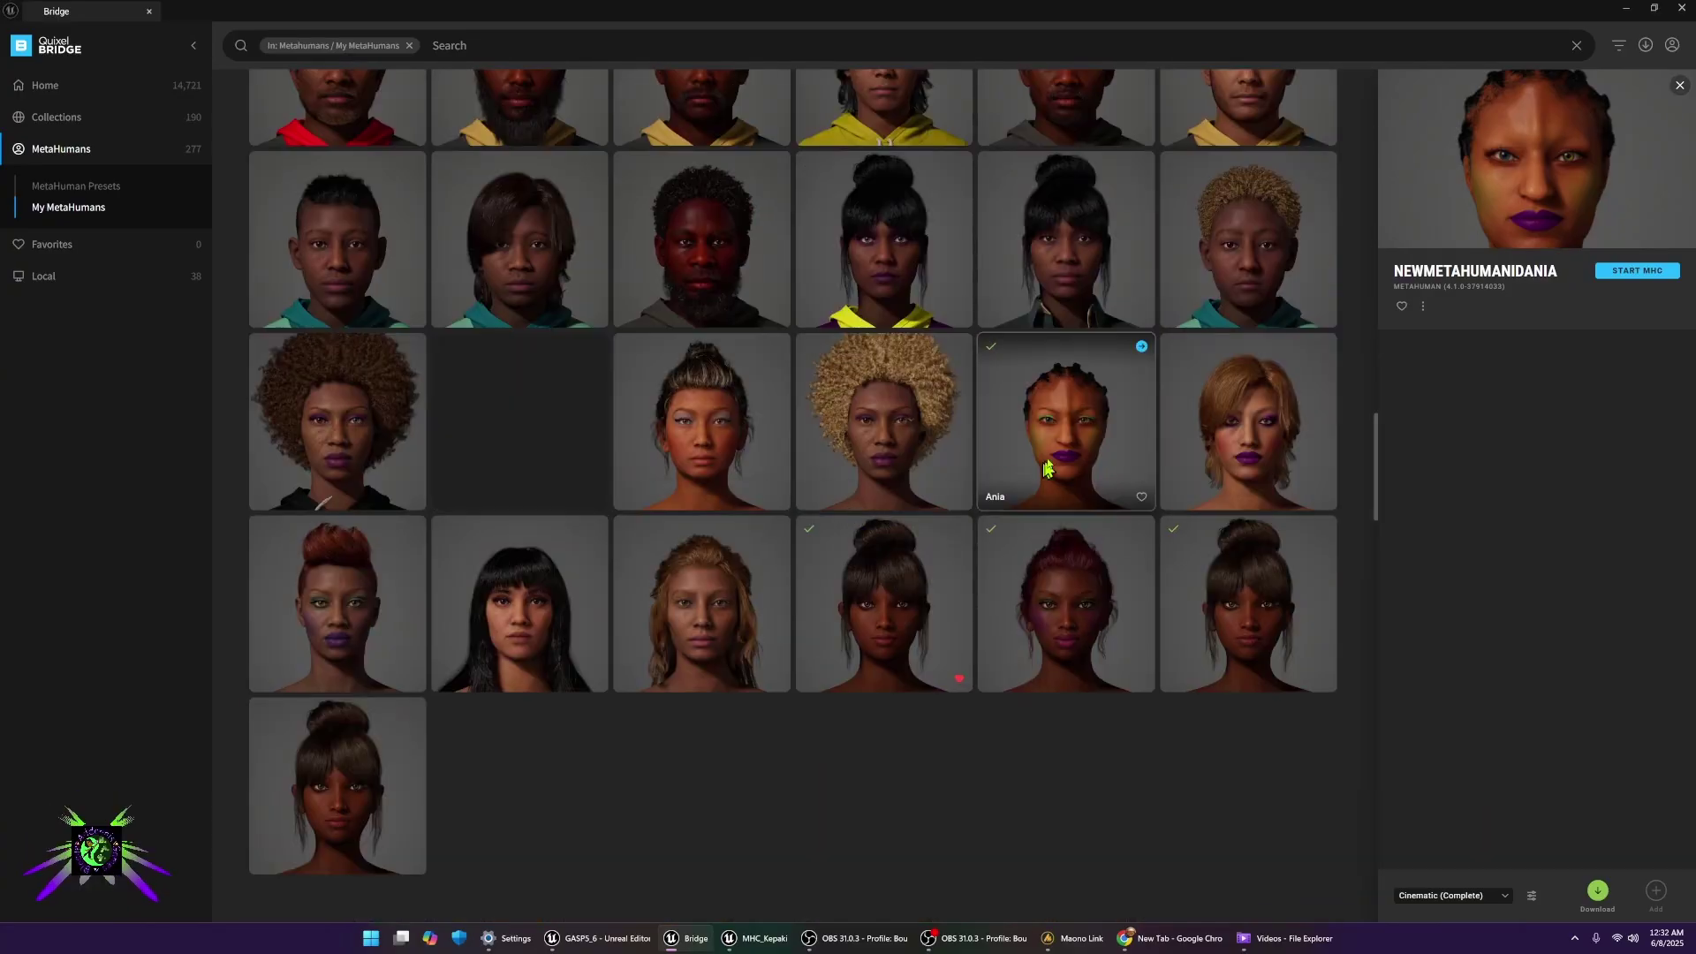
click(1076, 436)
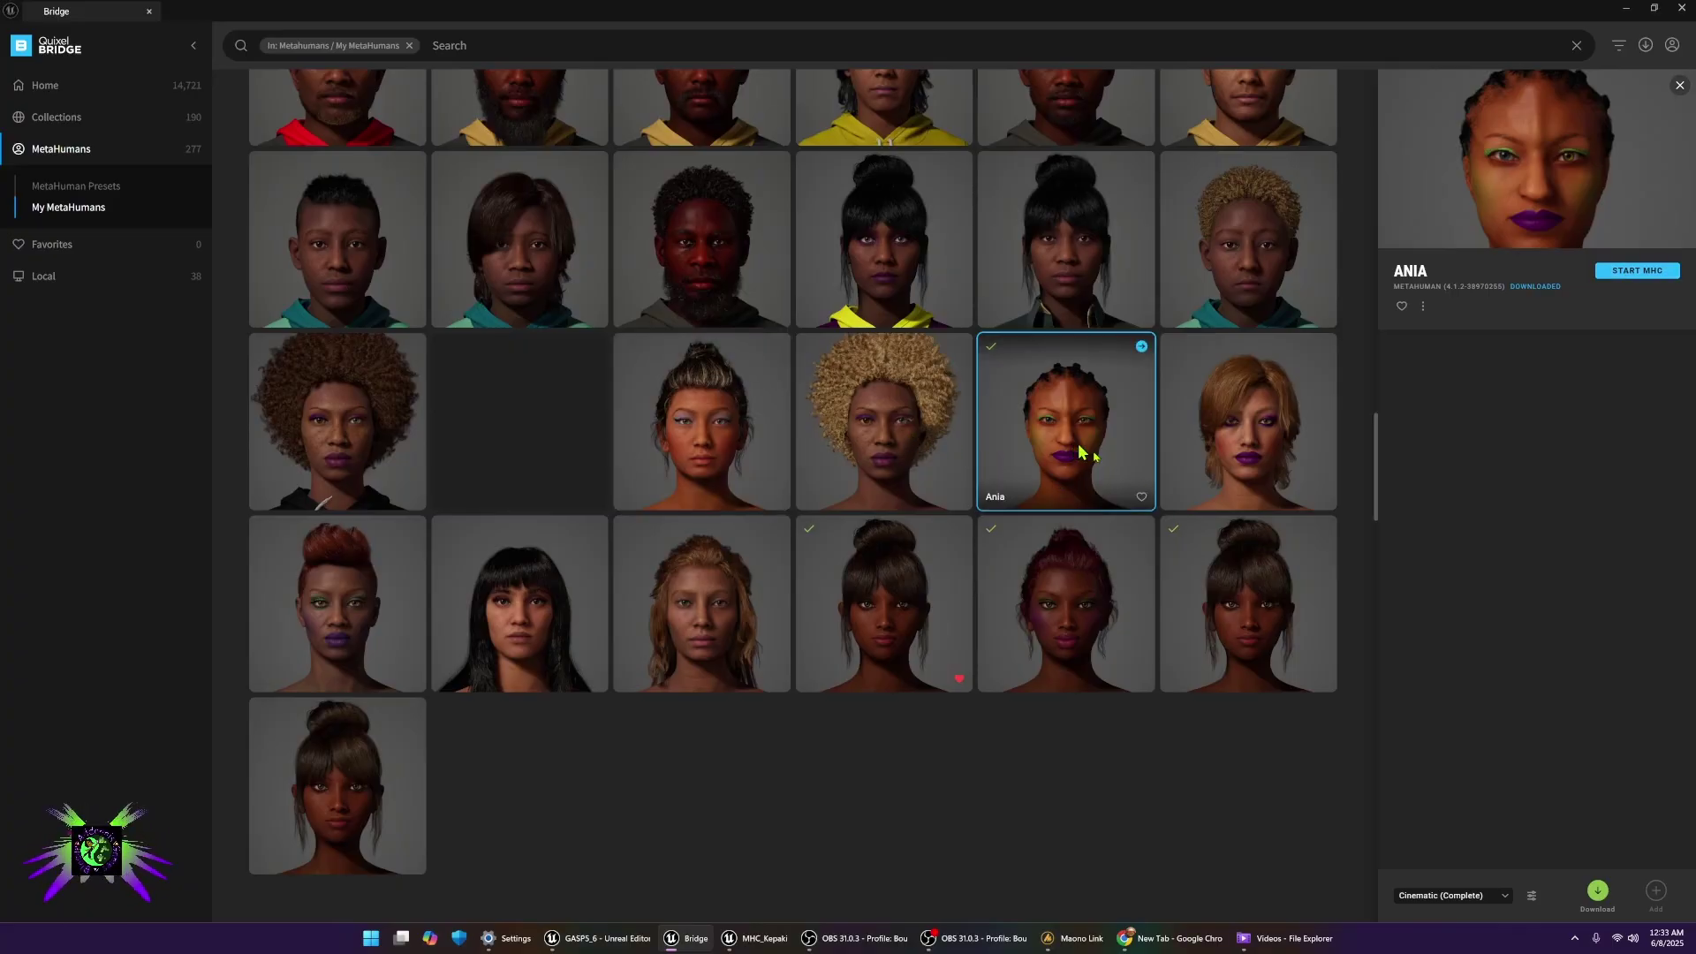
click(1598, 892)
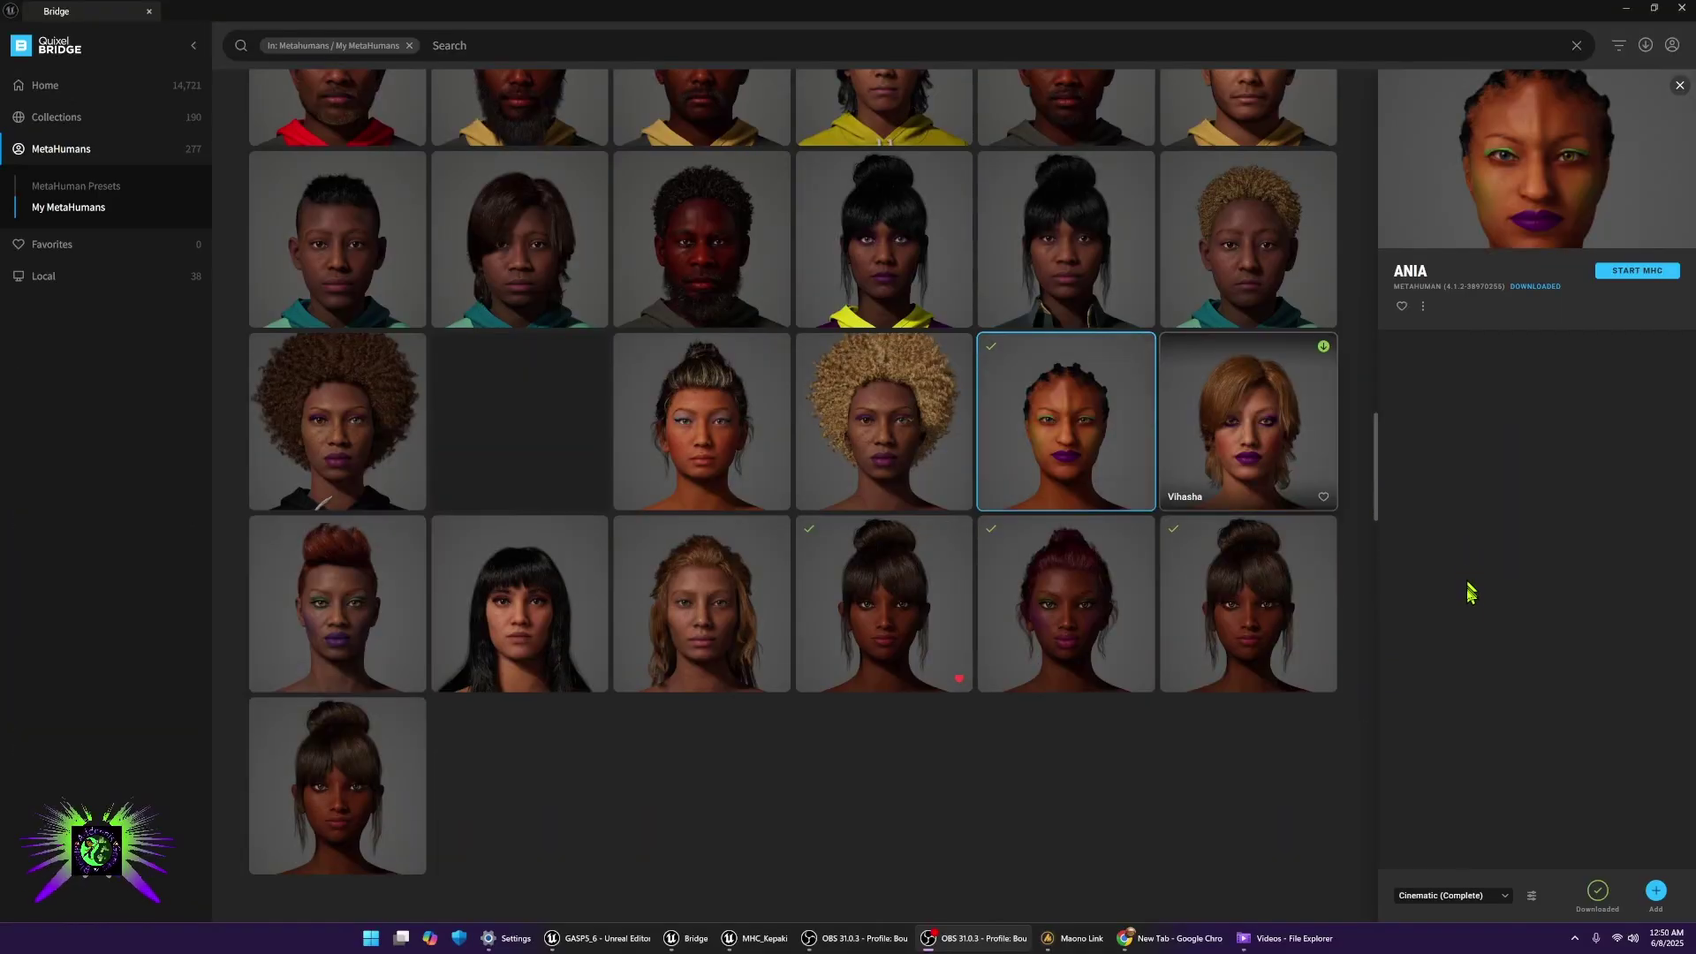
- Add Ania to the project using the Migrate action, and close Quixel Bridge
click(1655, 894)
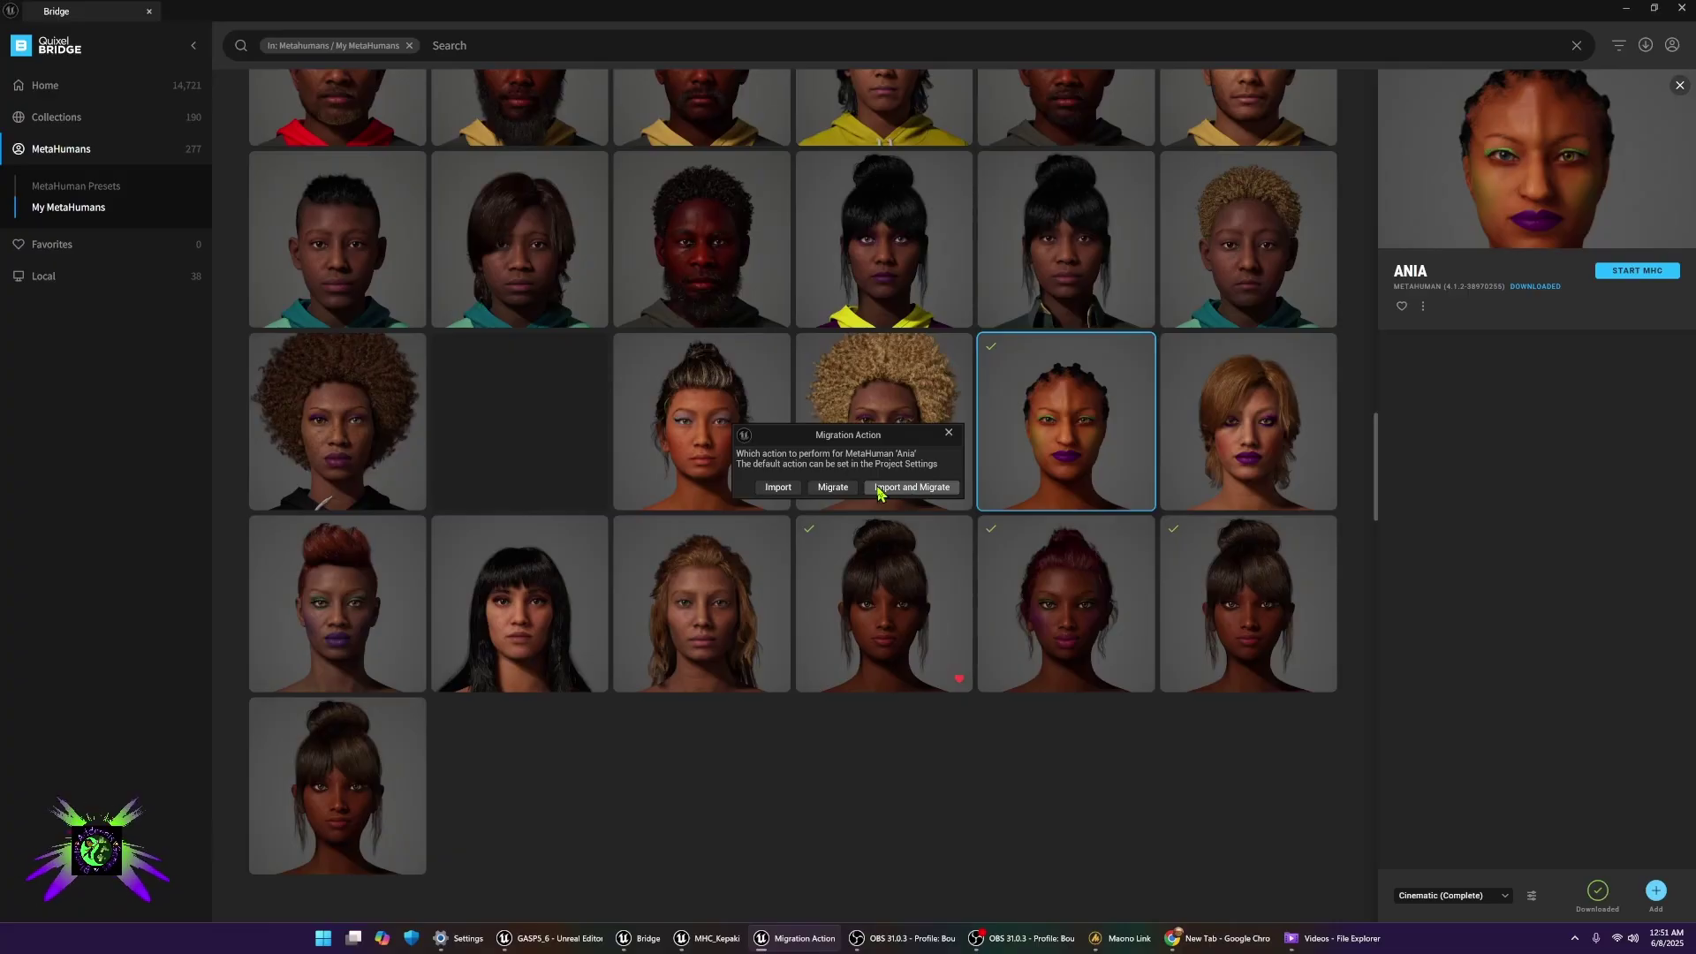
click(832, 488)
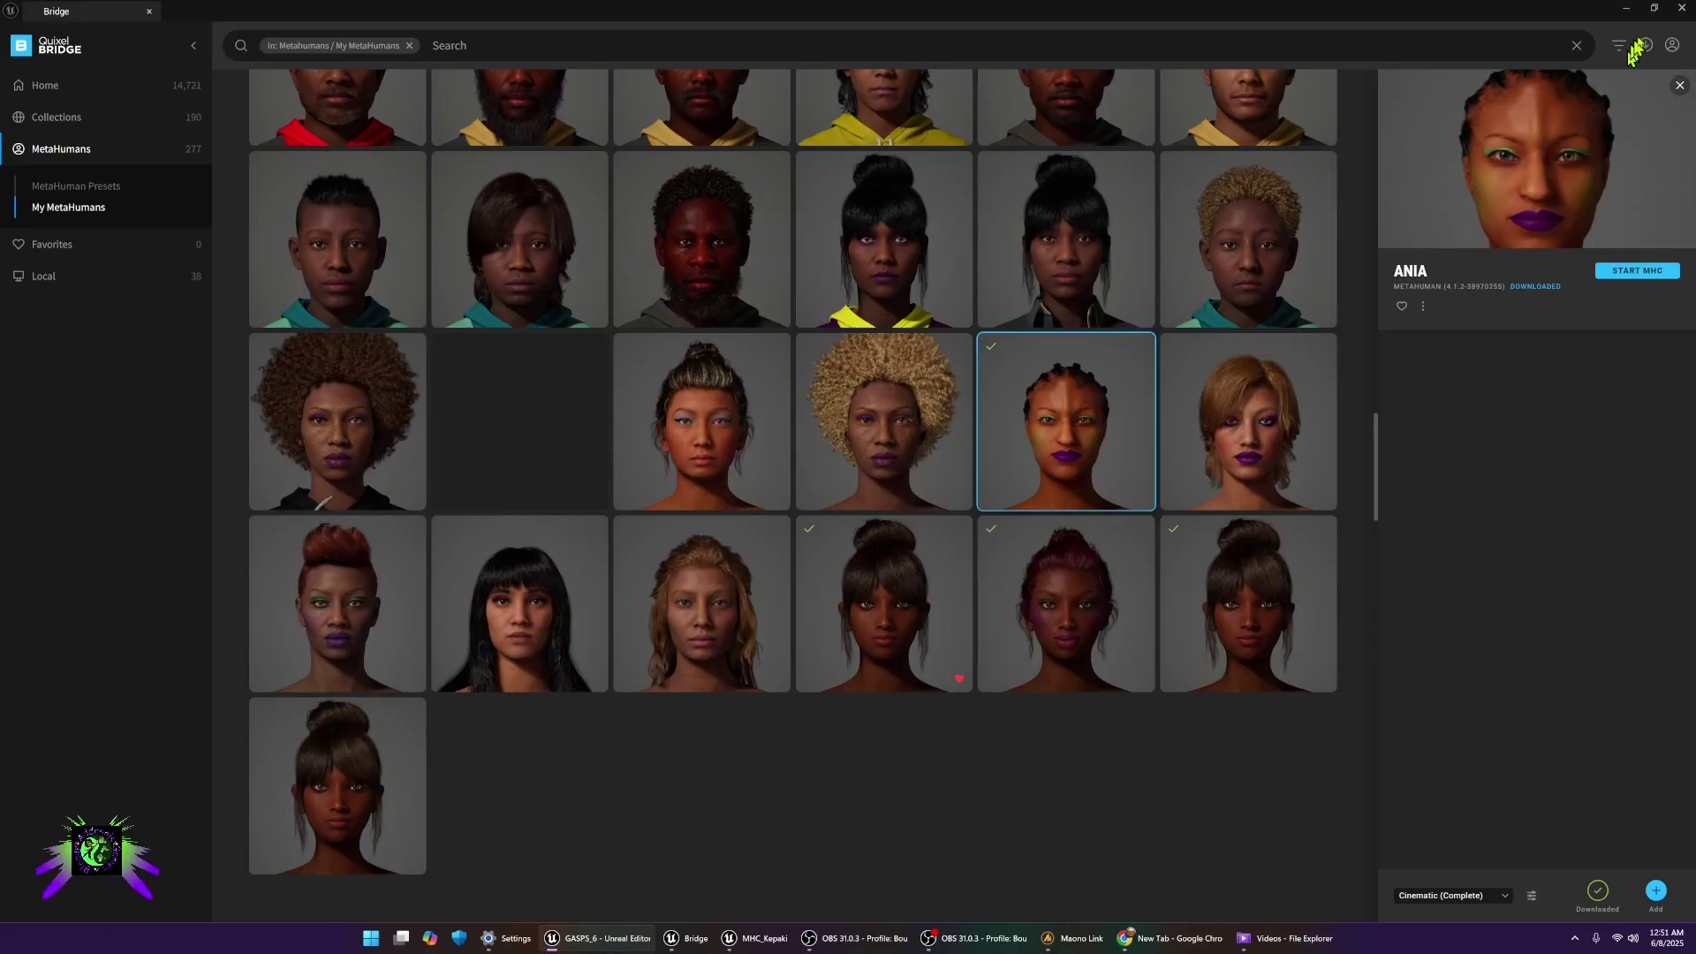
click(1675, 15)
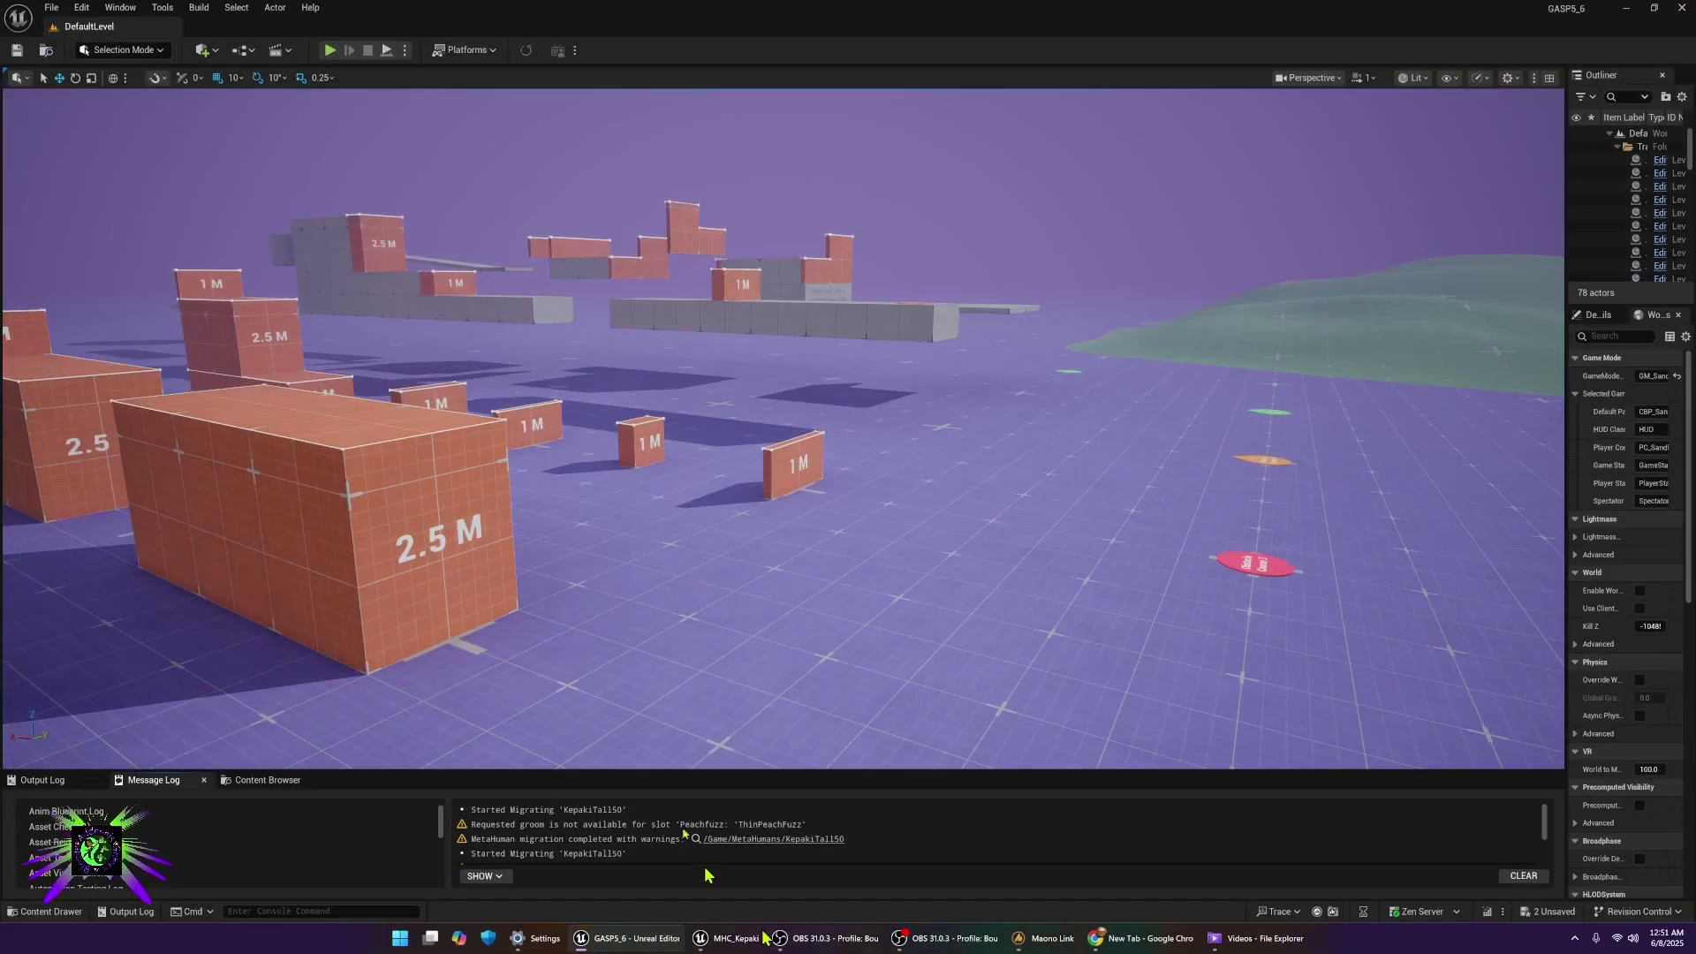
- Open the Ania MetaHuman Character asset from the MetaHumans folder and set its preview material to Skin
click(51, 914)
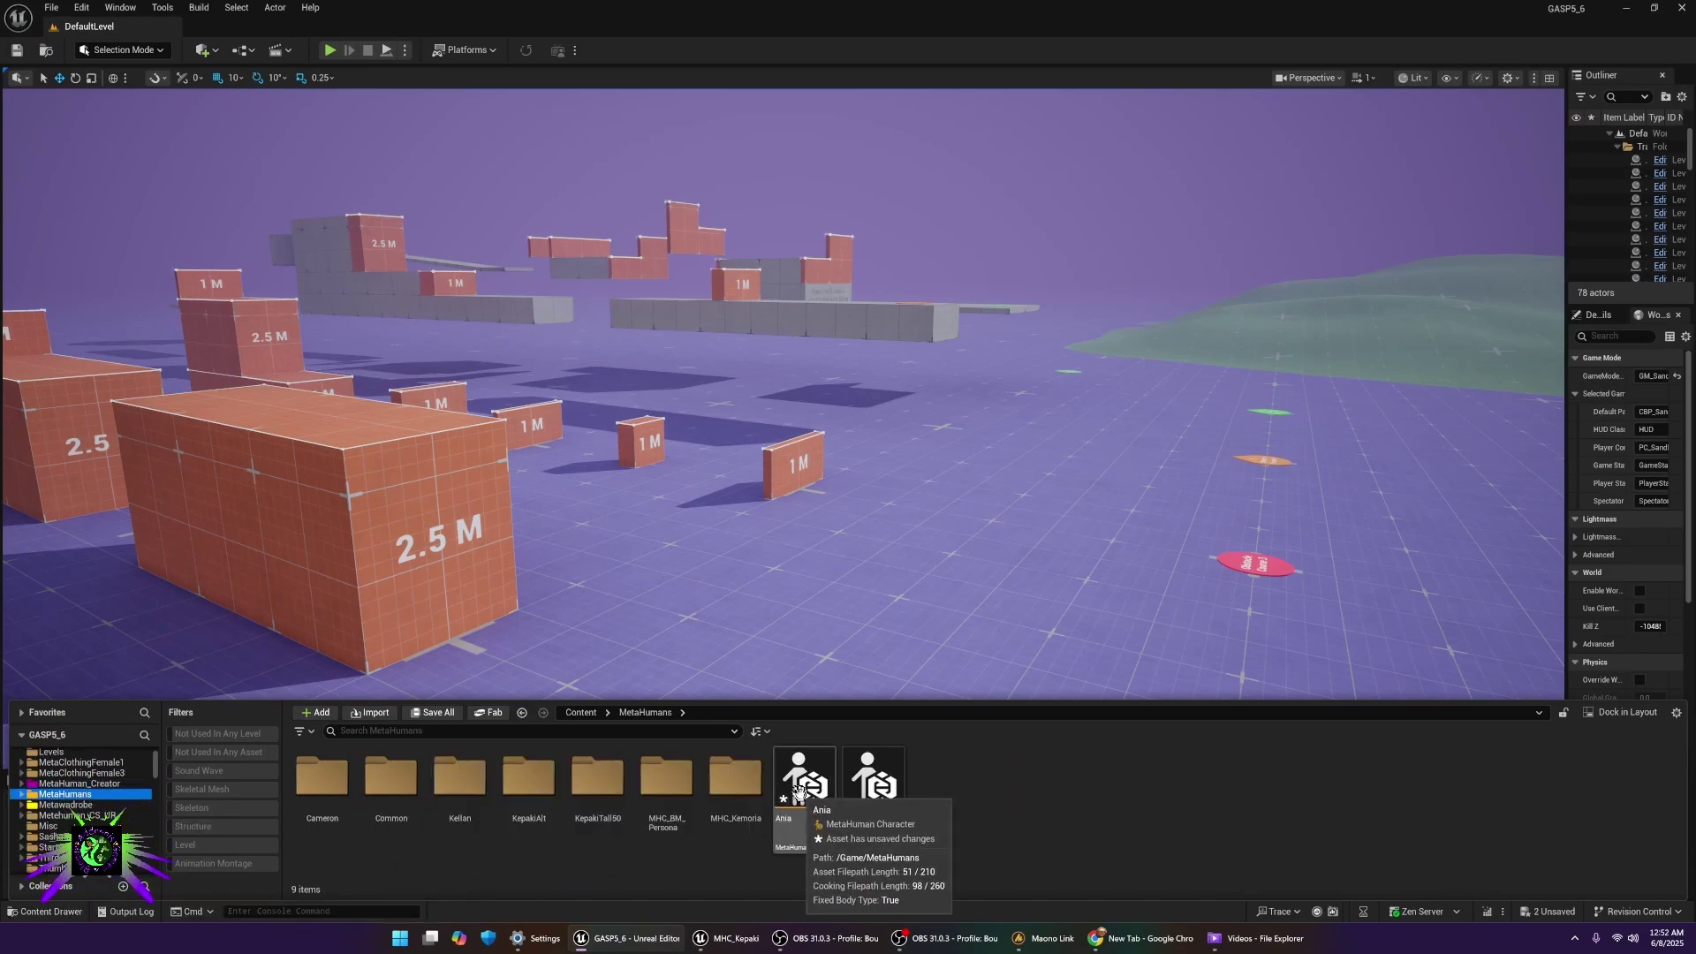
double_click(795, 794)
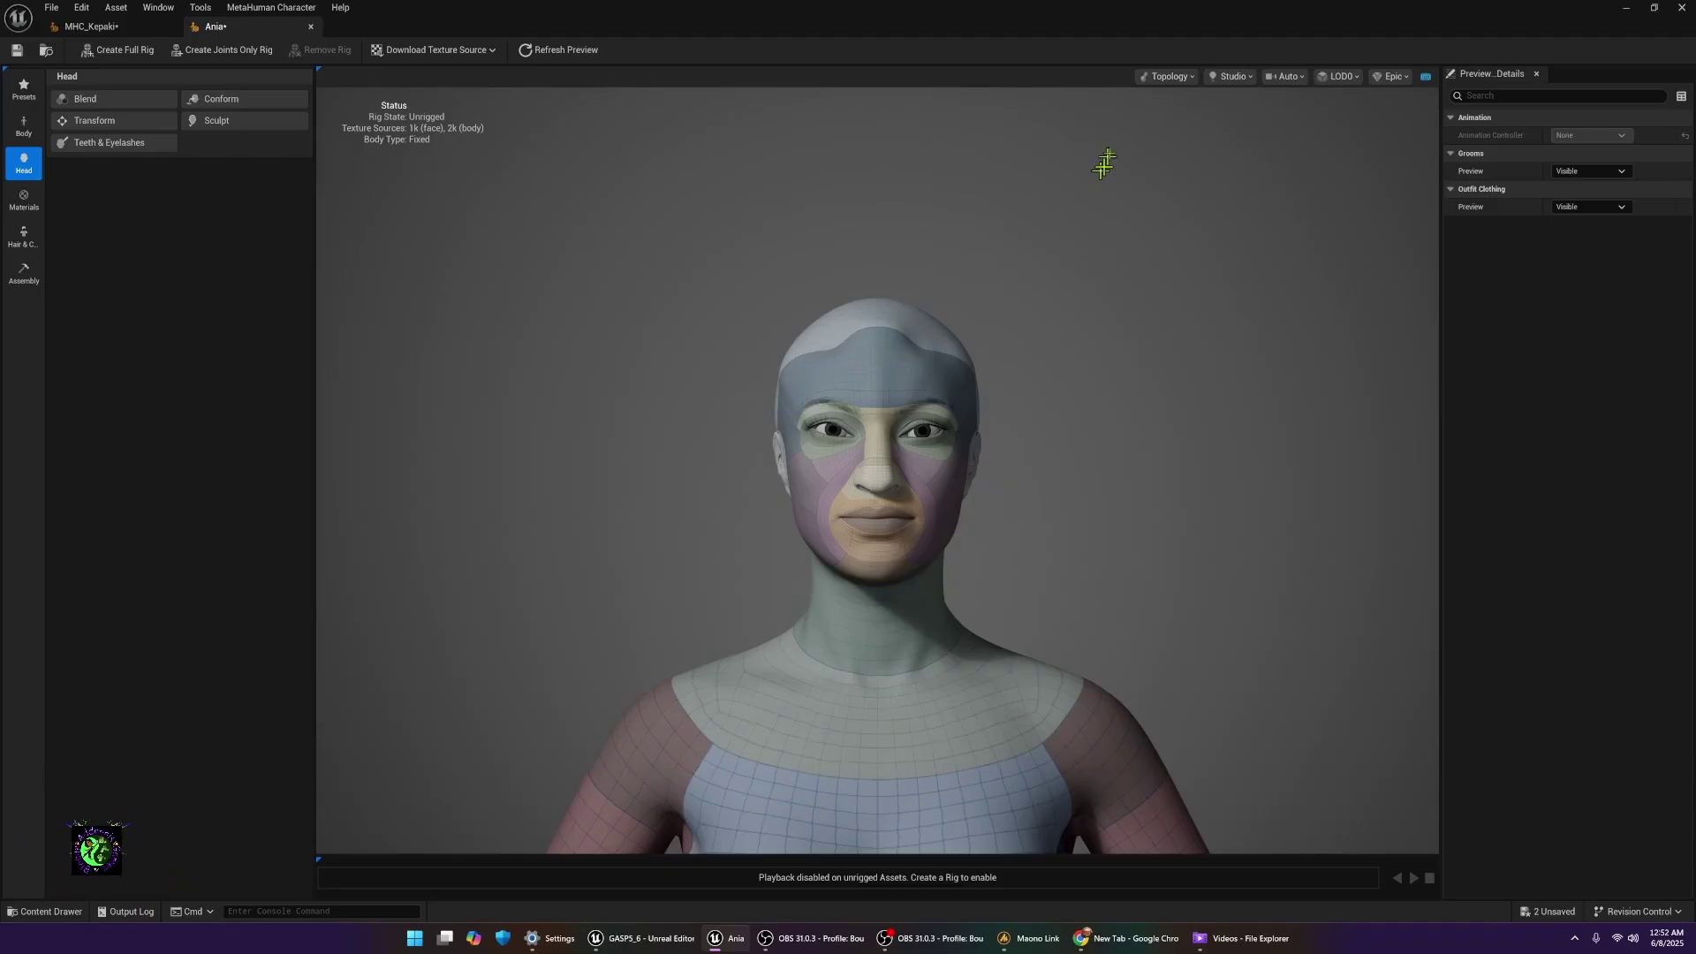
click(1167, 76)
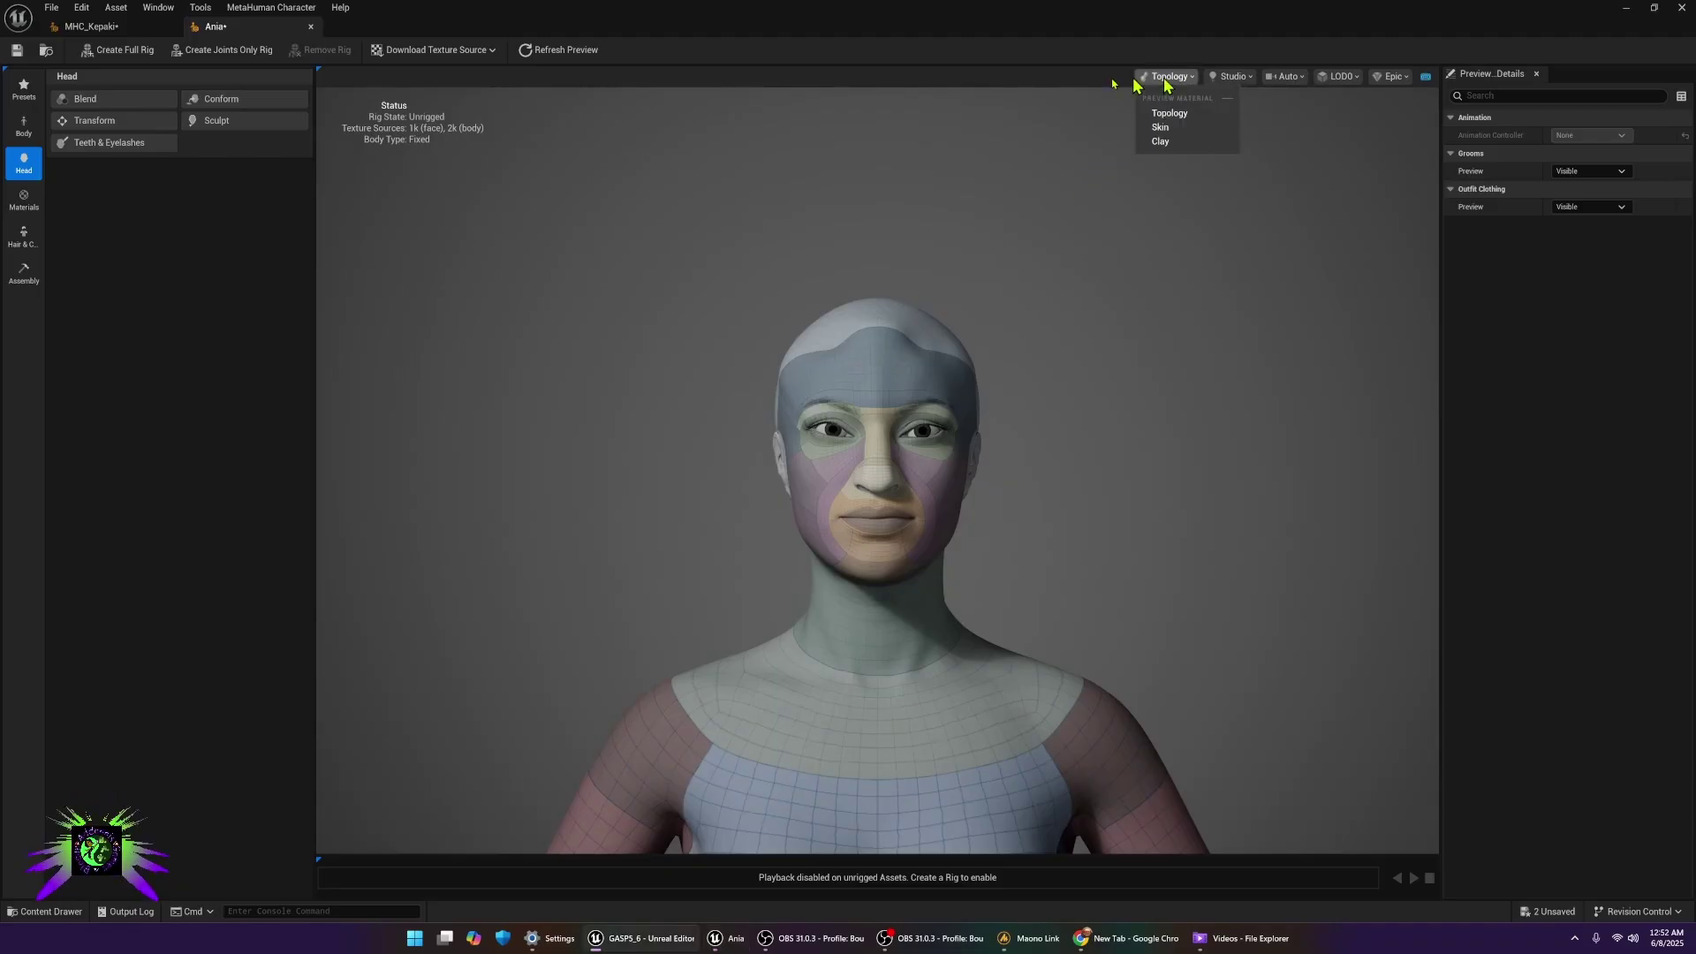
click(1160, 128)
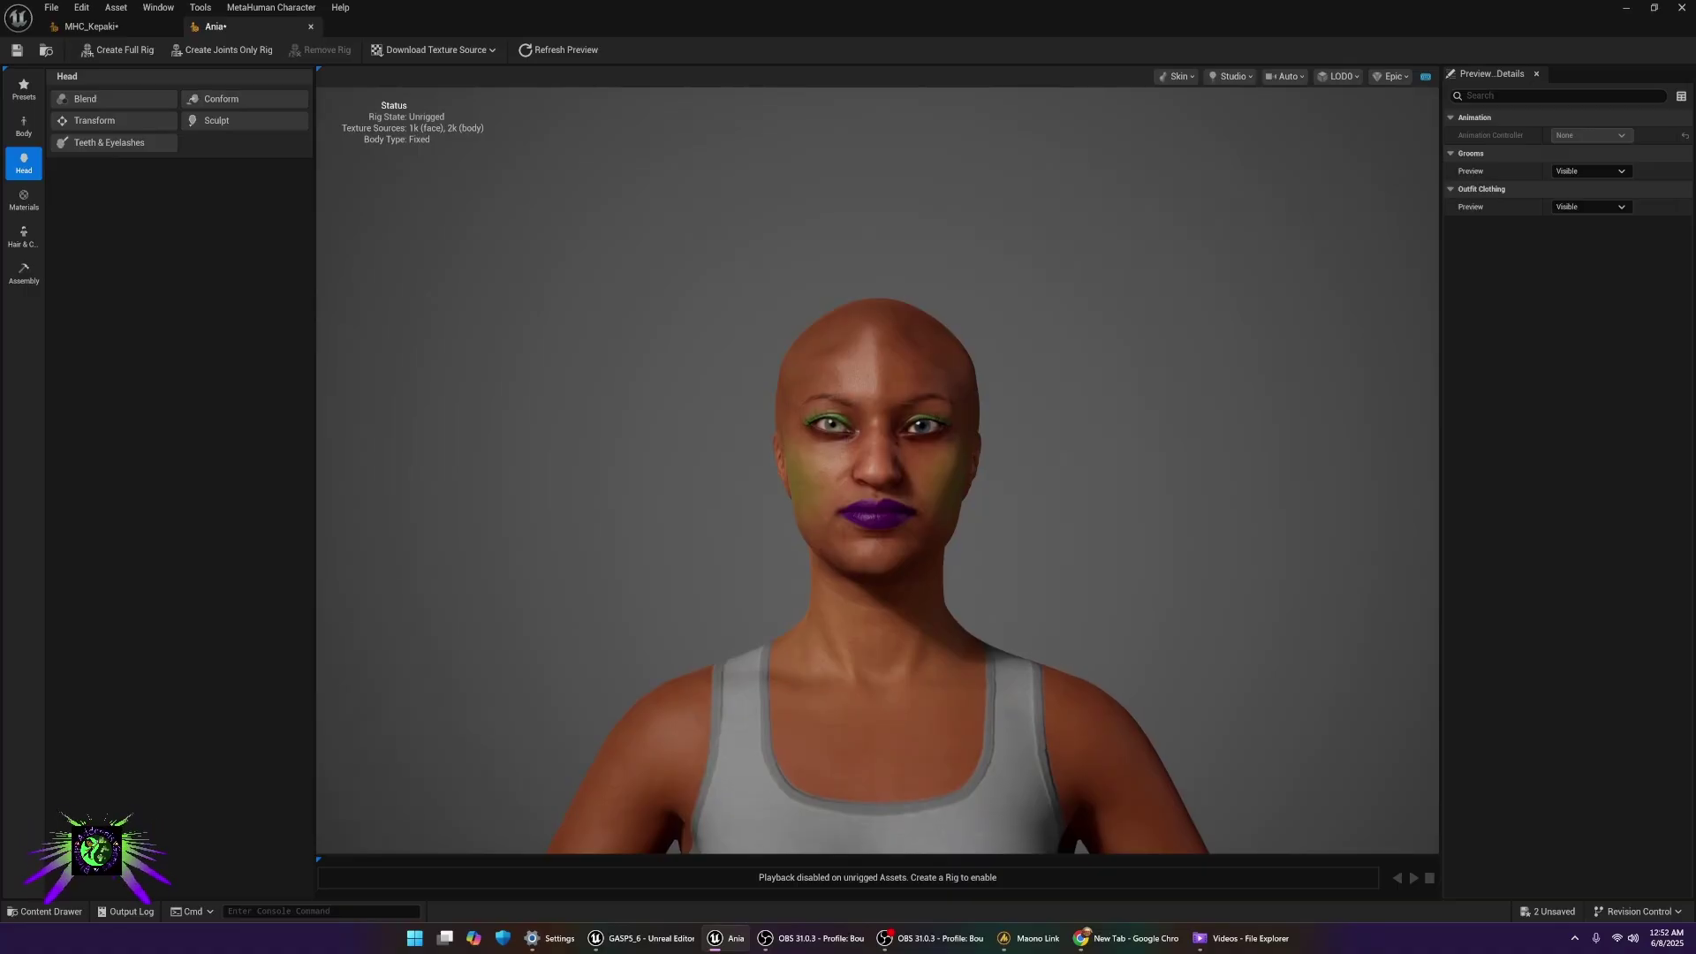
- Examine Ania's head from several angles and bring up the head Blend tool
drag(878, 477, 1015, 477)
drag(938, 589, 961, 589)
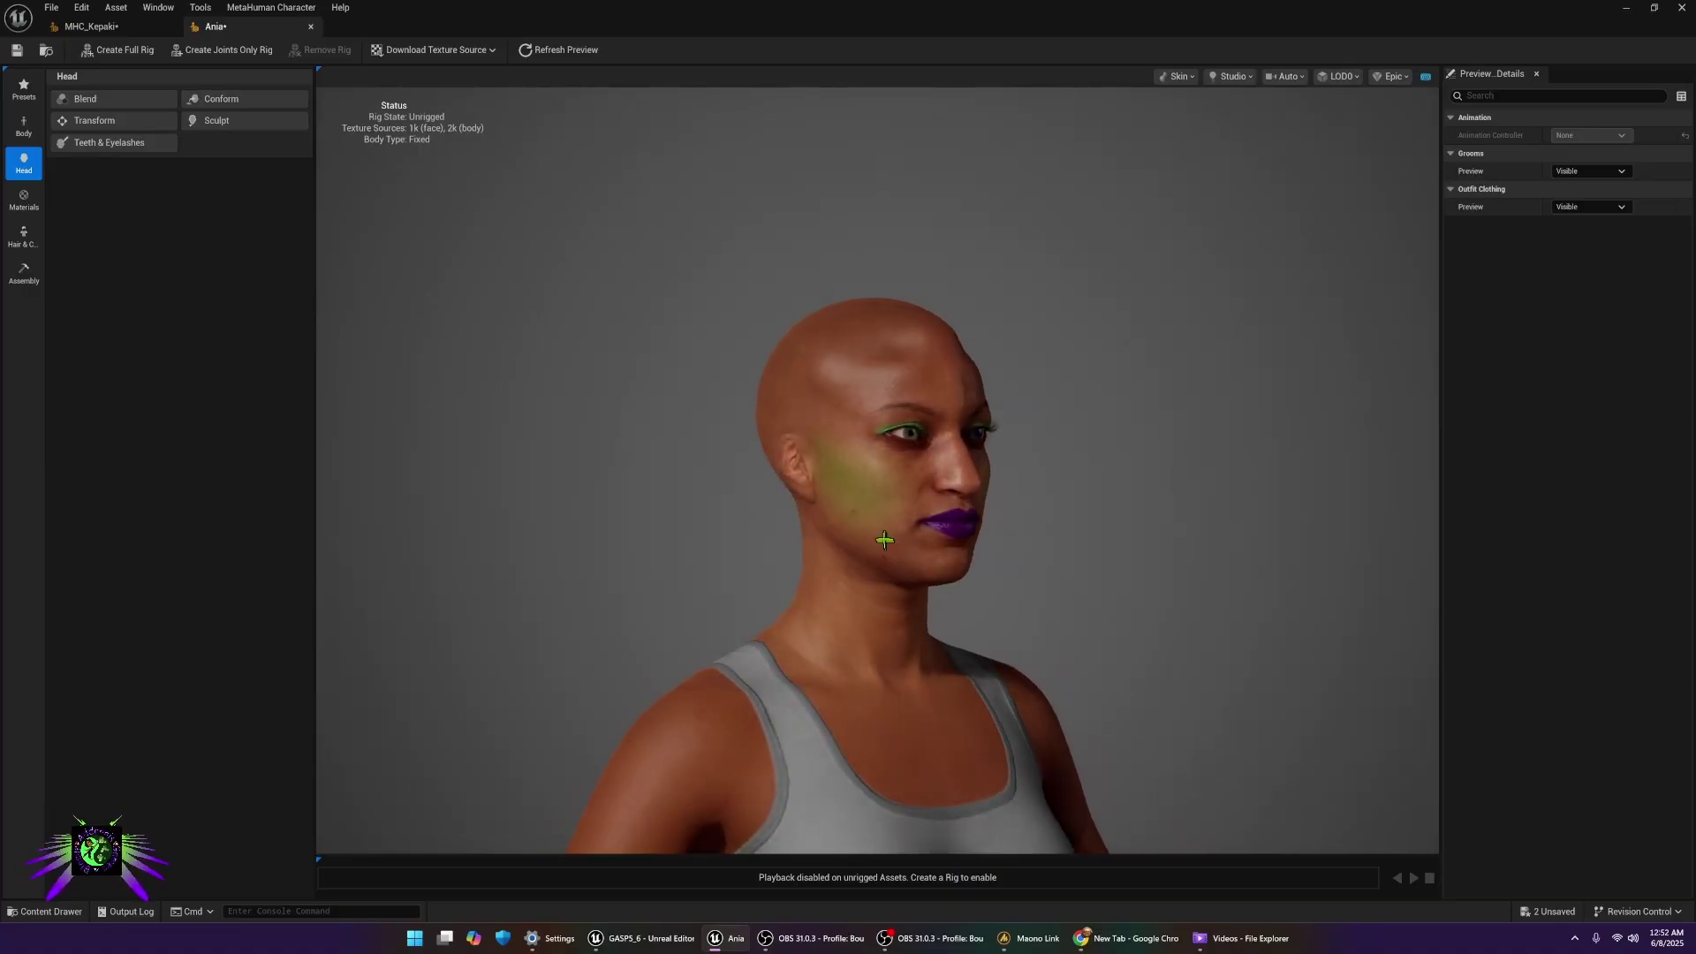
drag(884, 539, 765, 526)
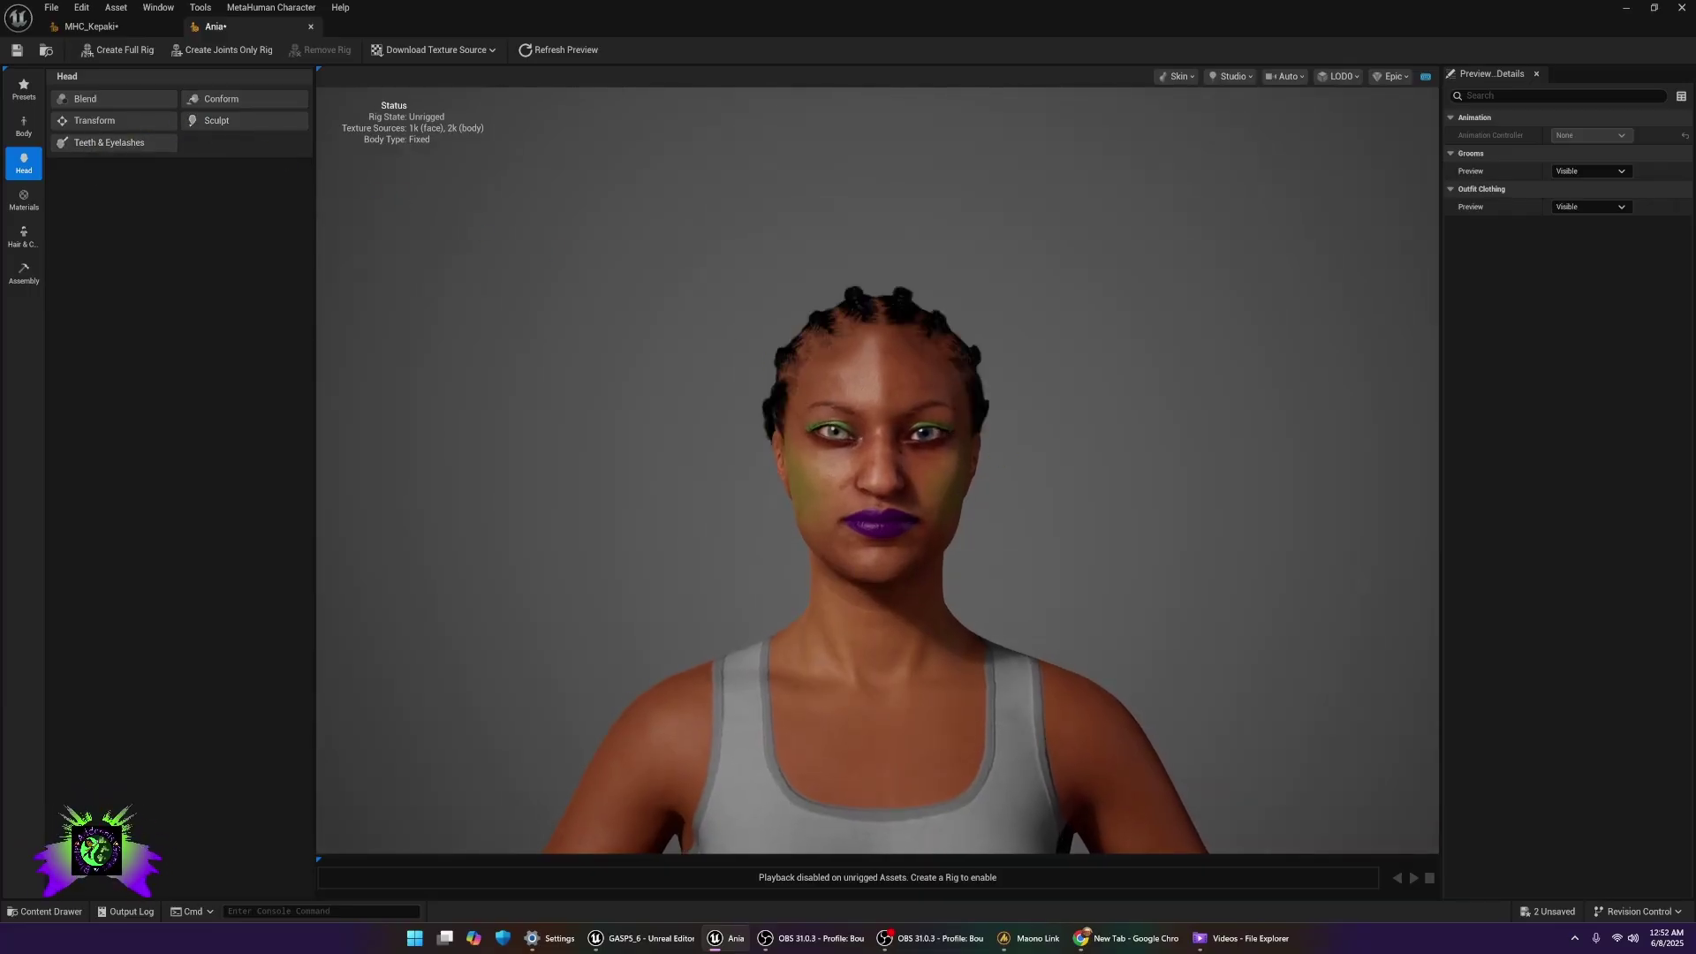
mouse_move(880, 481)
mouse_down()
mouse_move(1139, 483)
mouse_move(888, 482)
mouse_up()
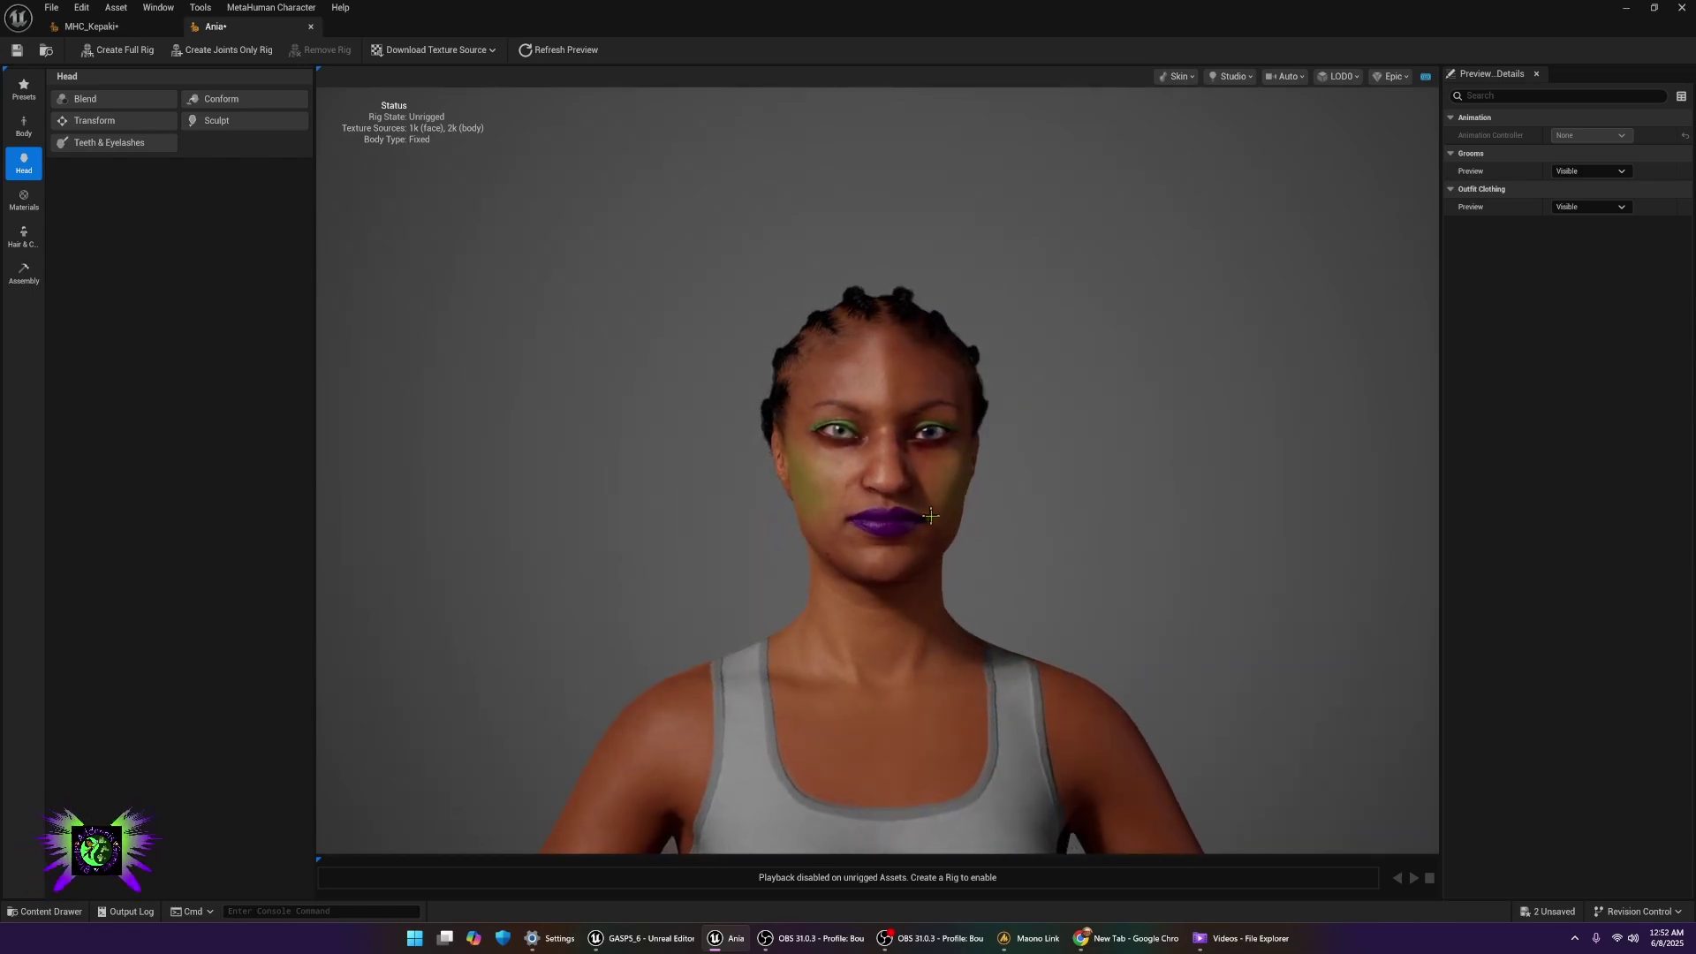
click(77, 141)
click(81, 101)
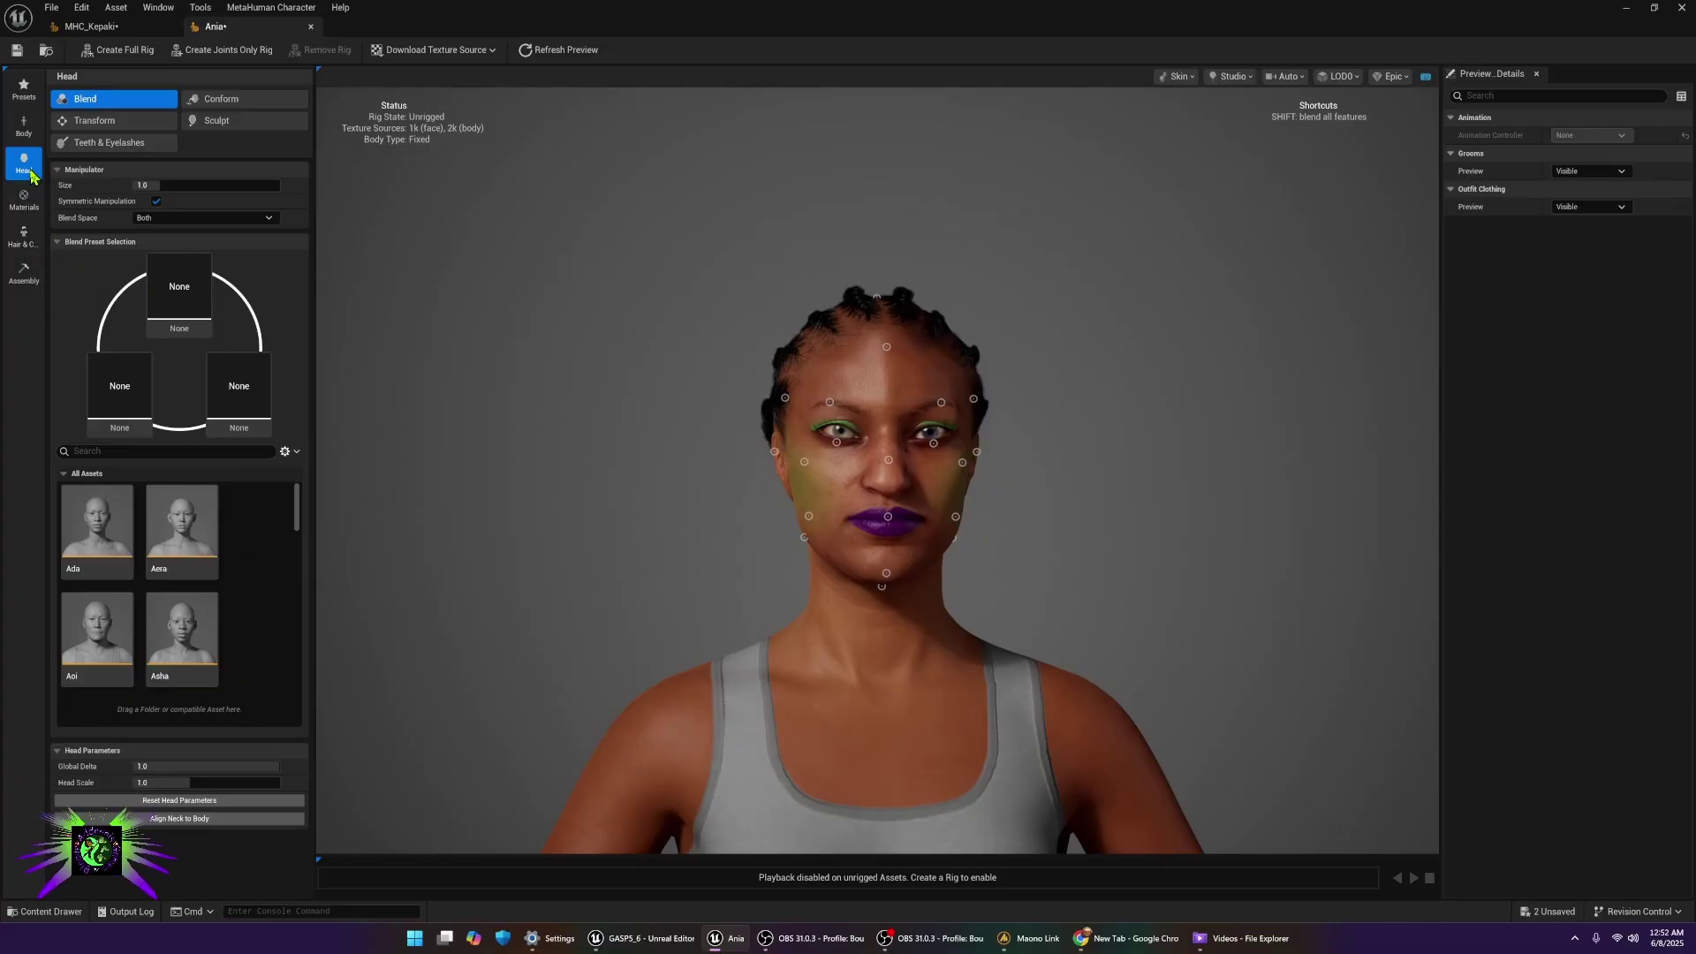
- Apply the Long Afro hair groom to Ania and check it around the head
click(24, 236)
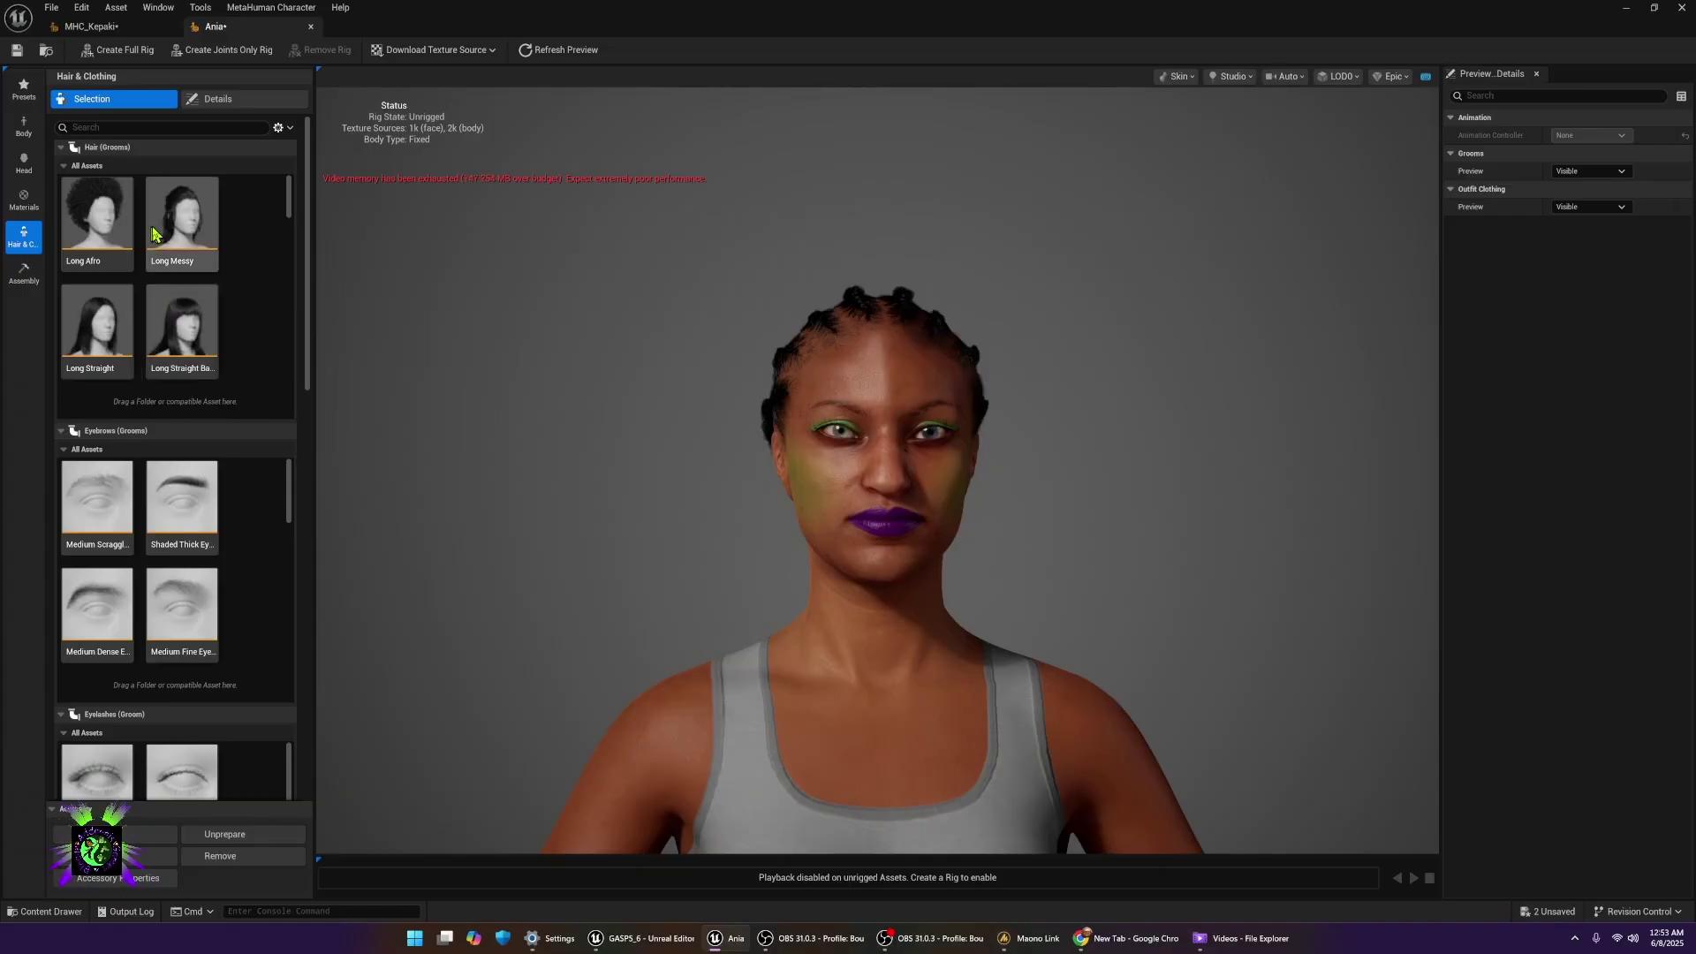
click(99, 221)
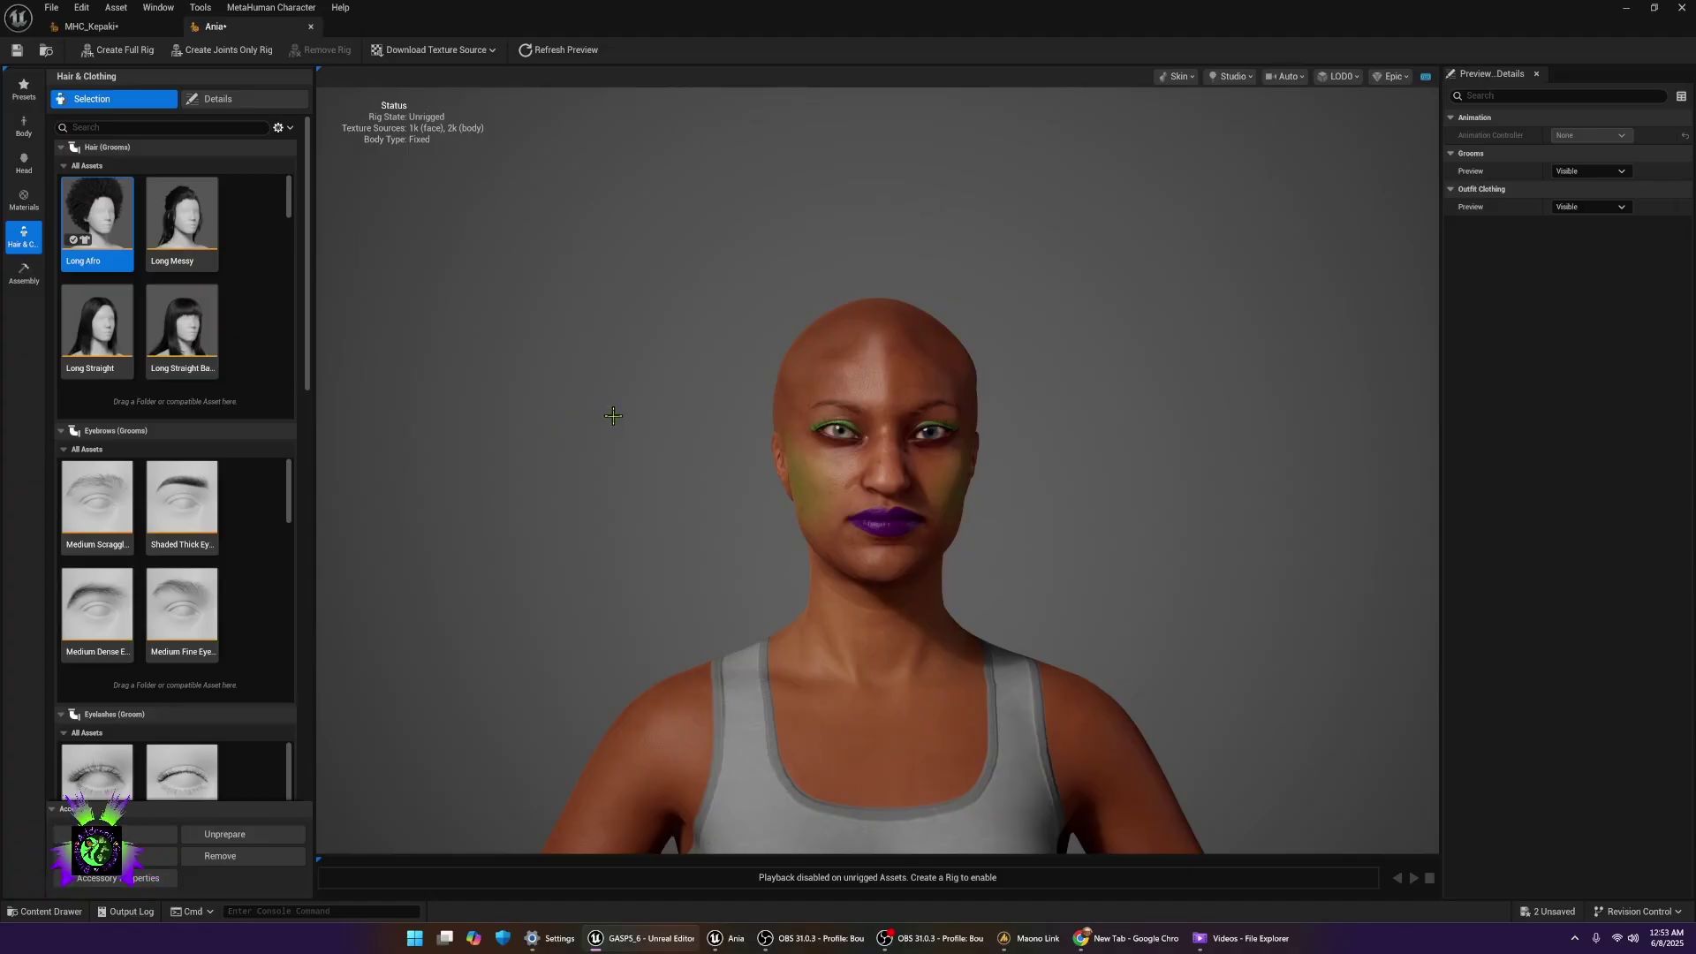
drag(809, 428, 927, 428)
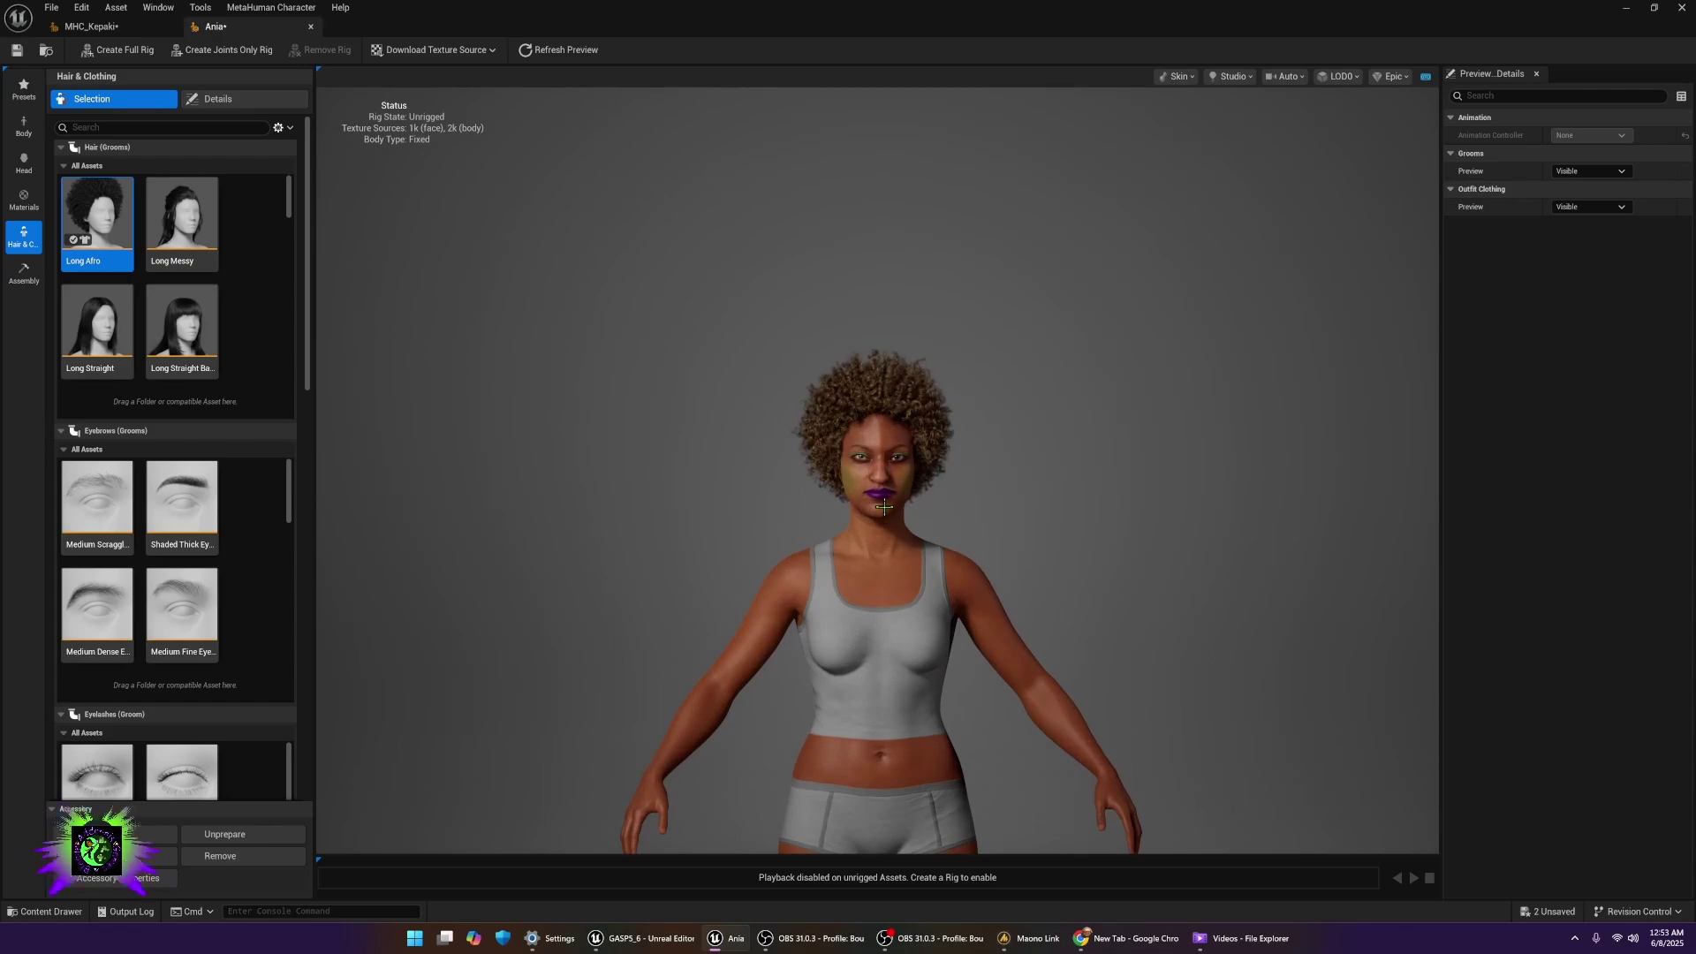
scroll(884, 506, up, 3)
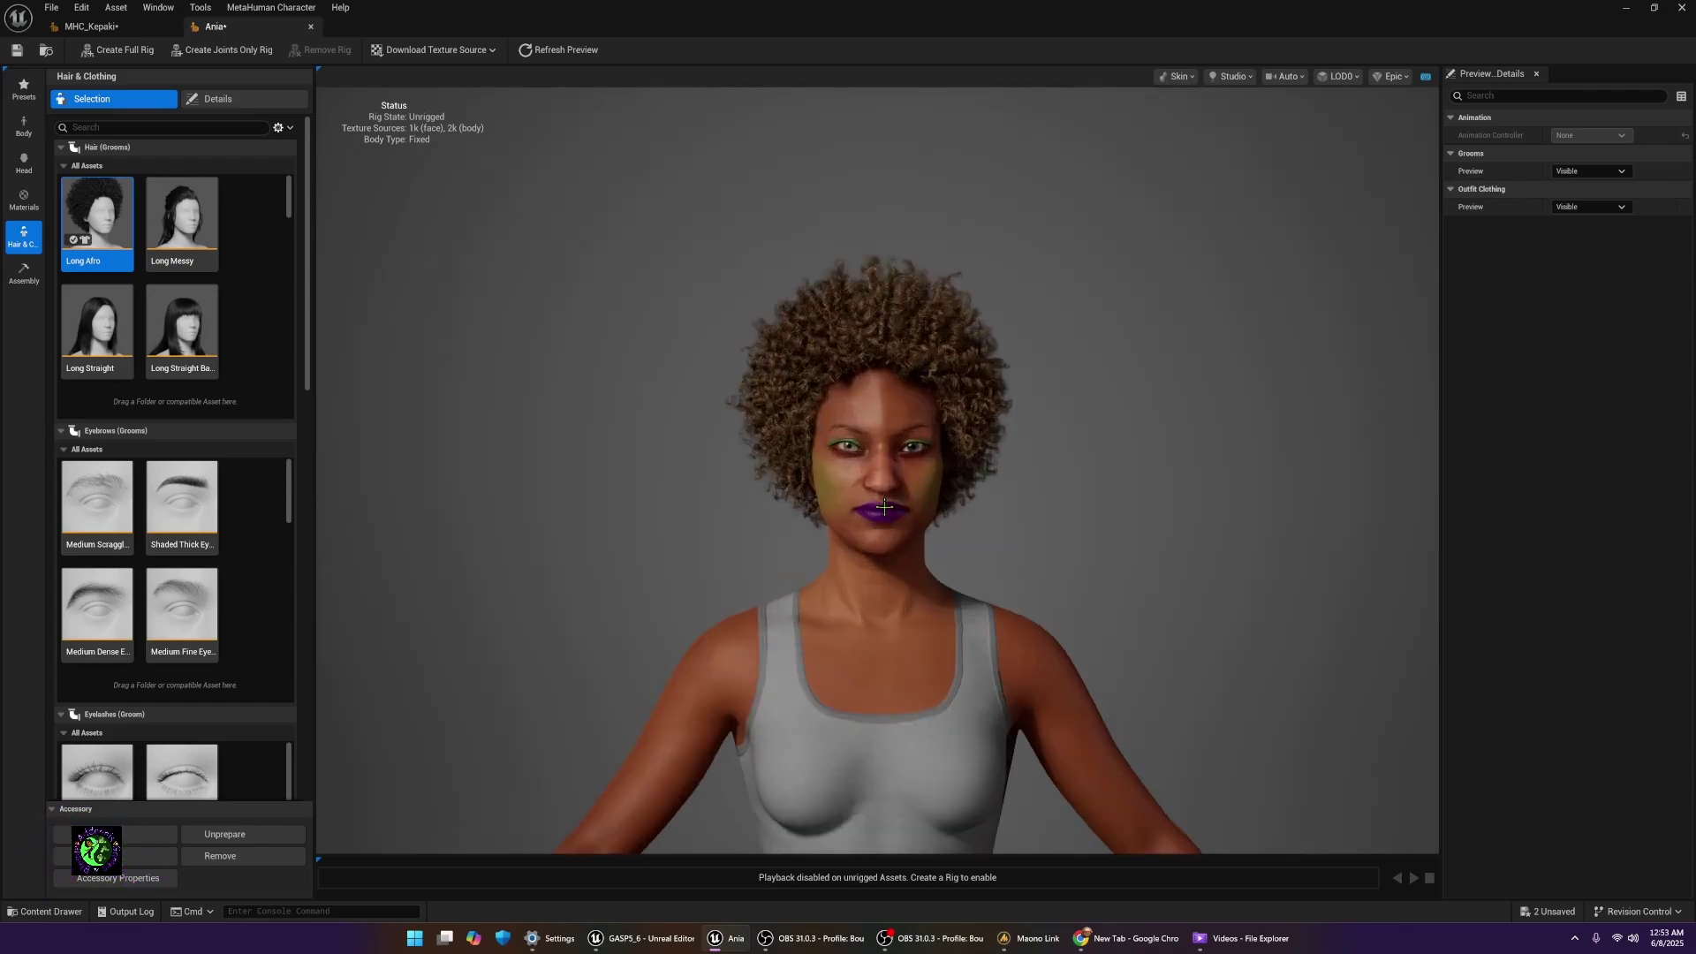
scroll(884, 506, up, 2)
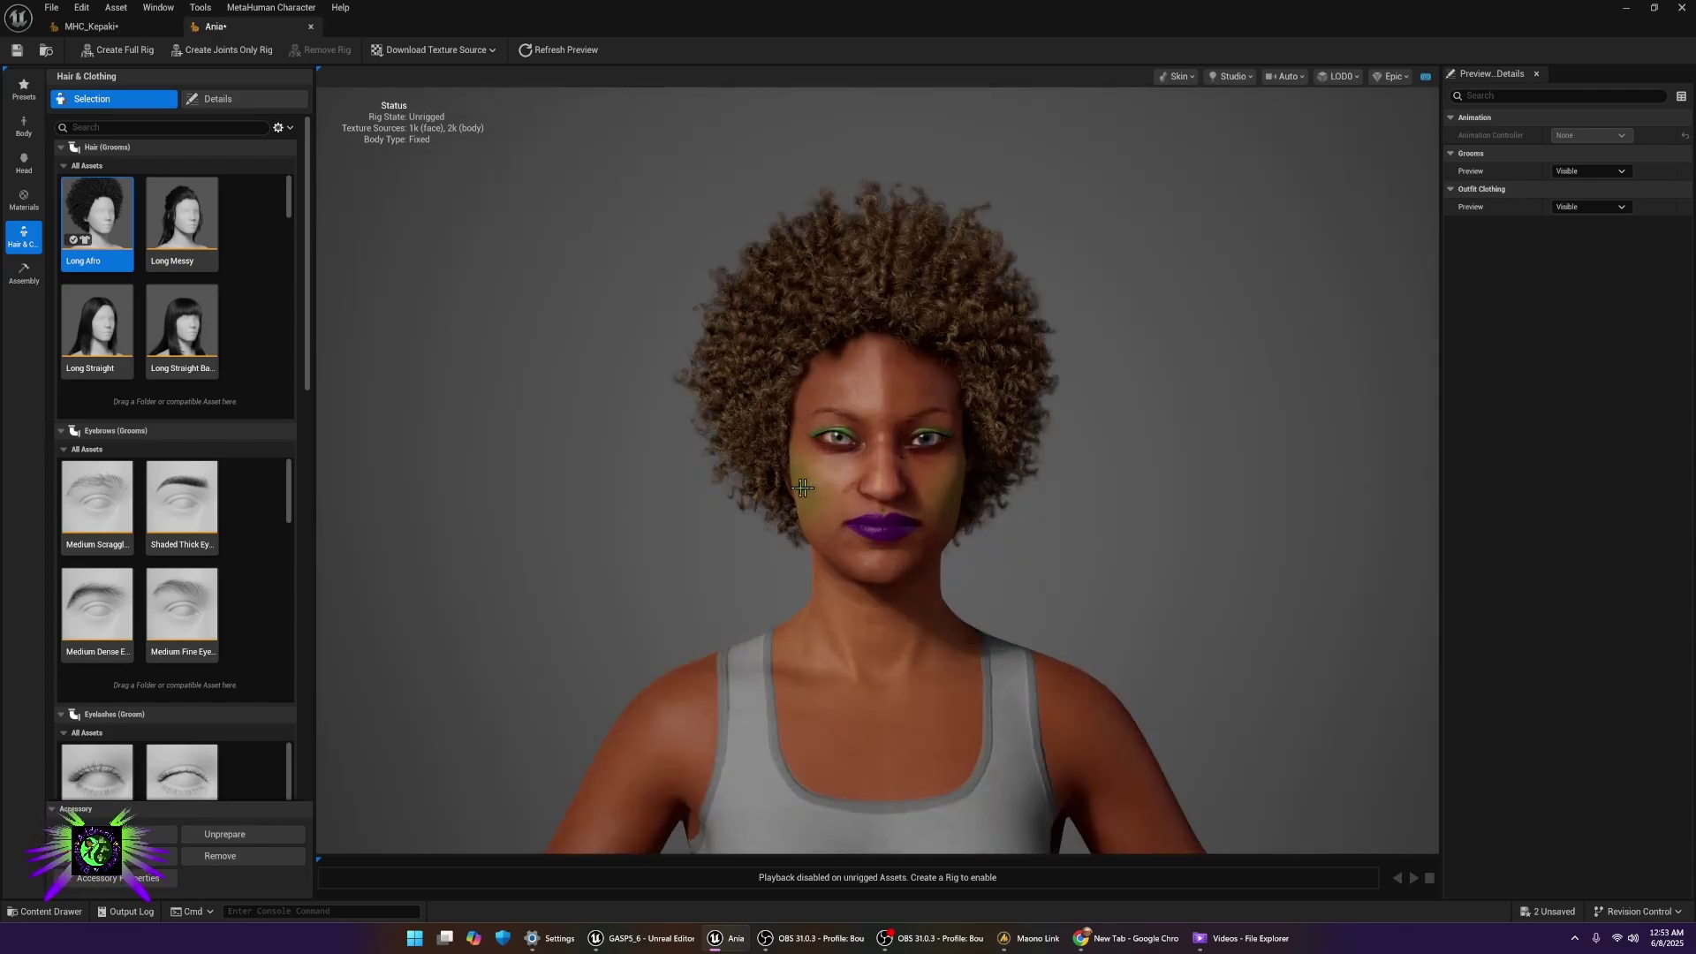
drag(884, 506, 906, 500)
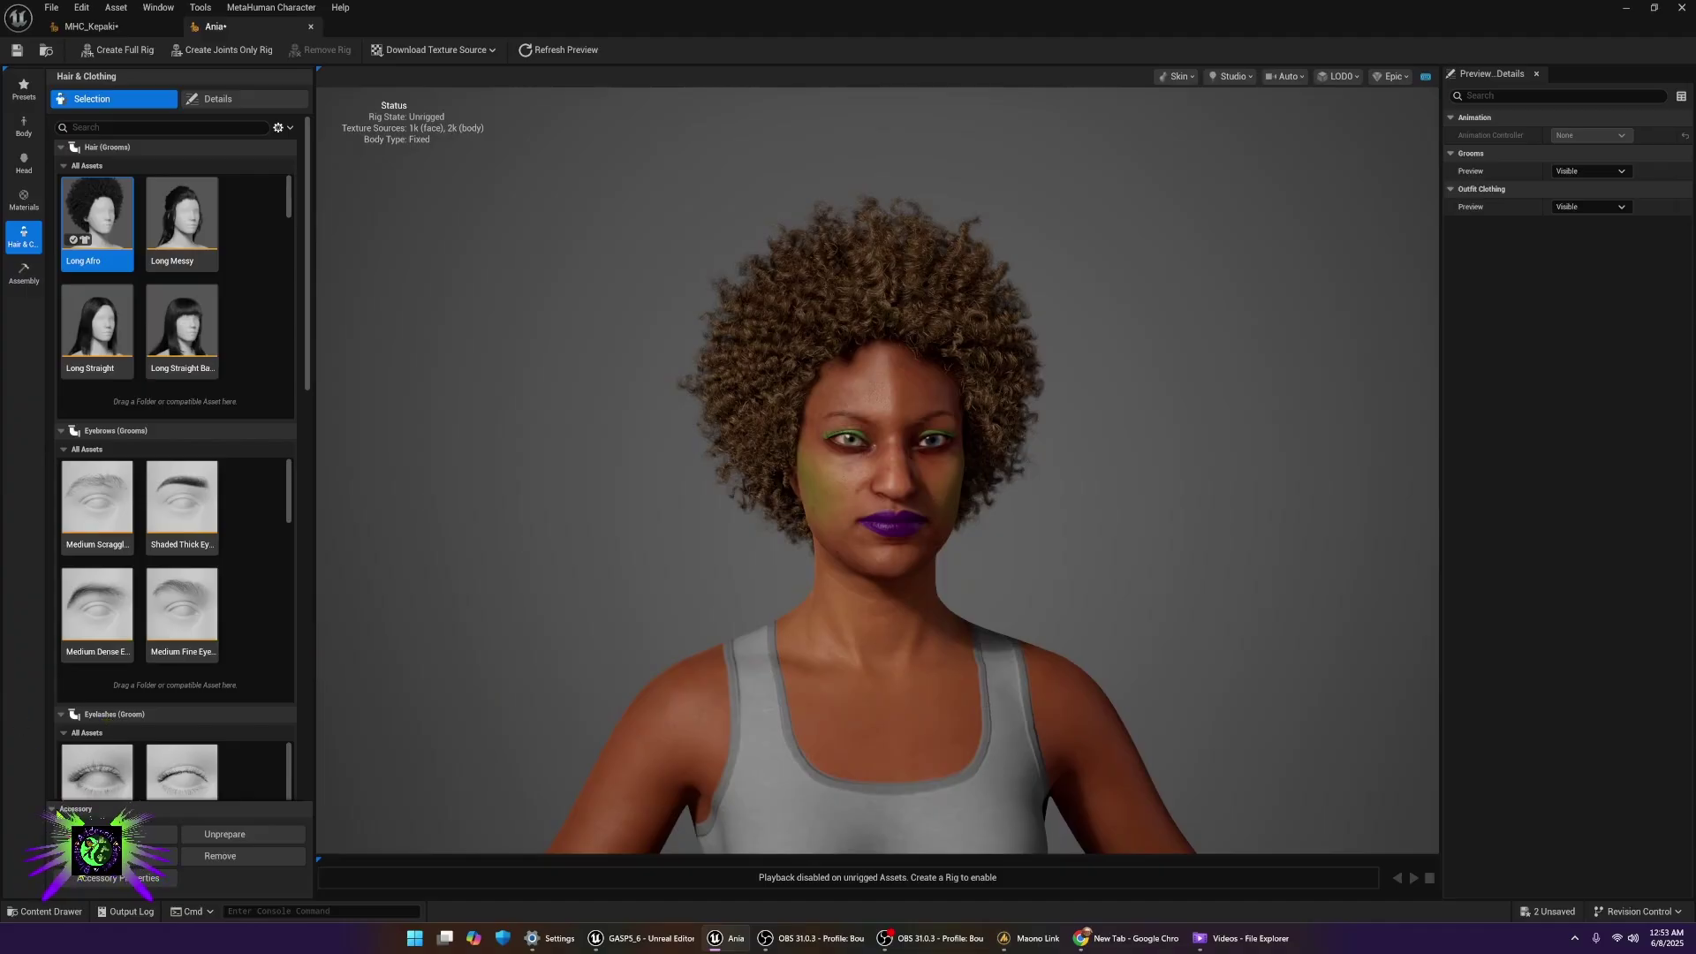
- Open the KepakiTall50 MetaHuman Character asset from the MetaHumans folder and inspect its head and upper body
click(53, 913)
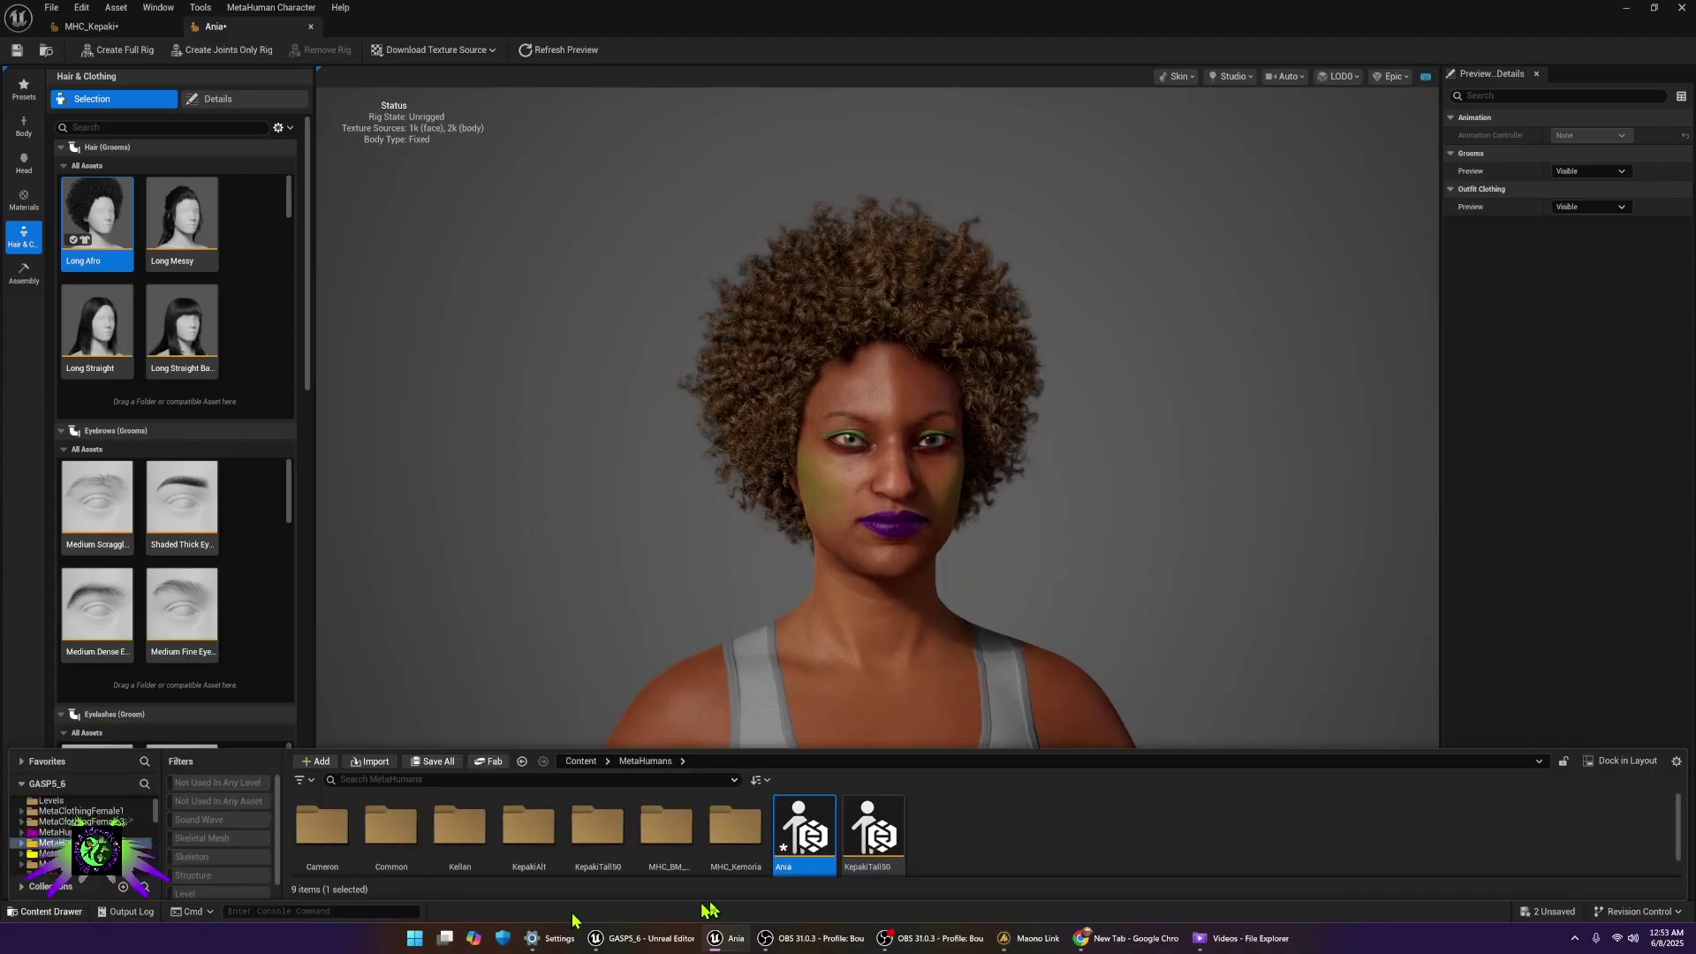
double_click(883, 812)
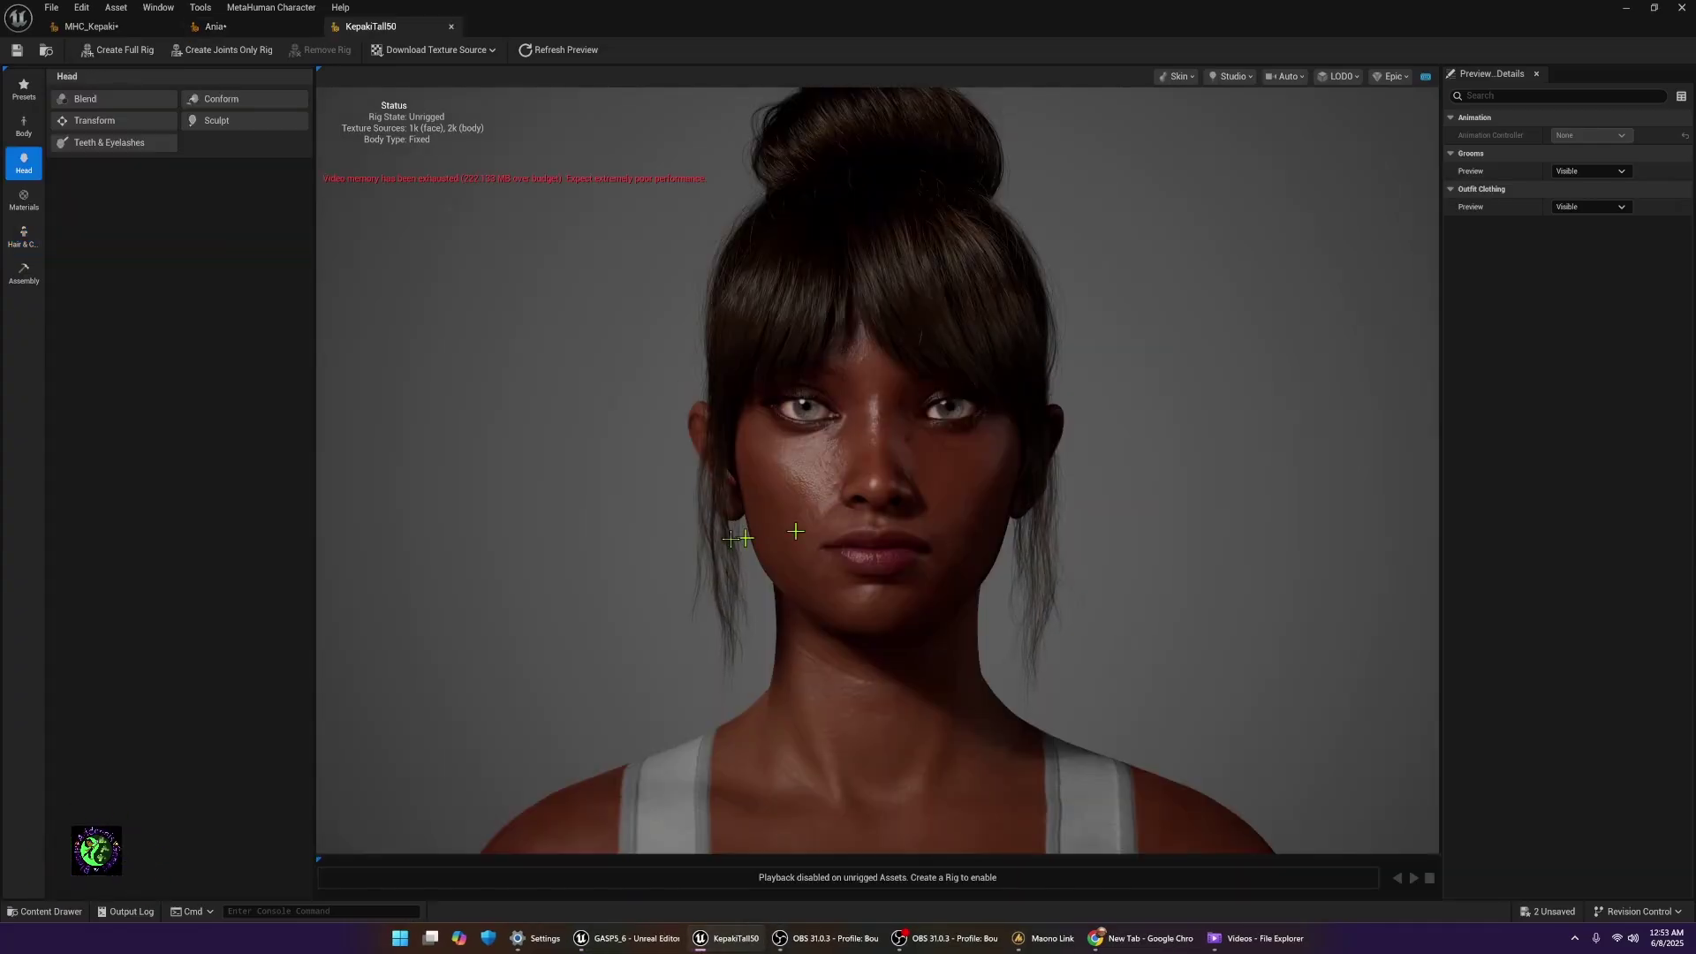
drag(731, 539, 1007, 559)
scroll(828, 558, down, 5)
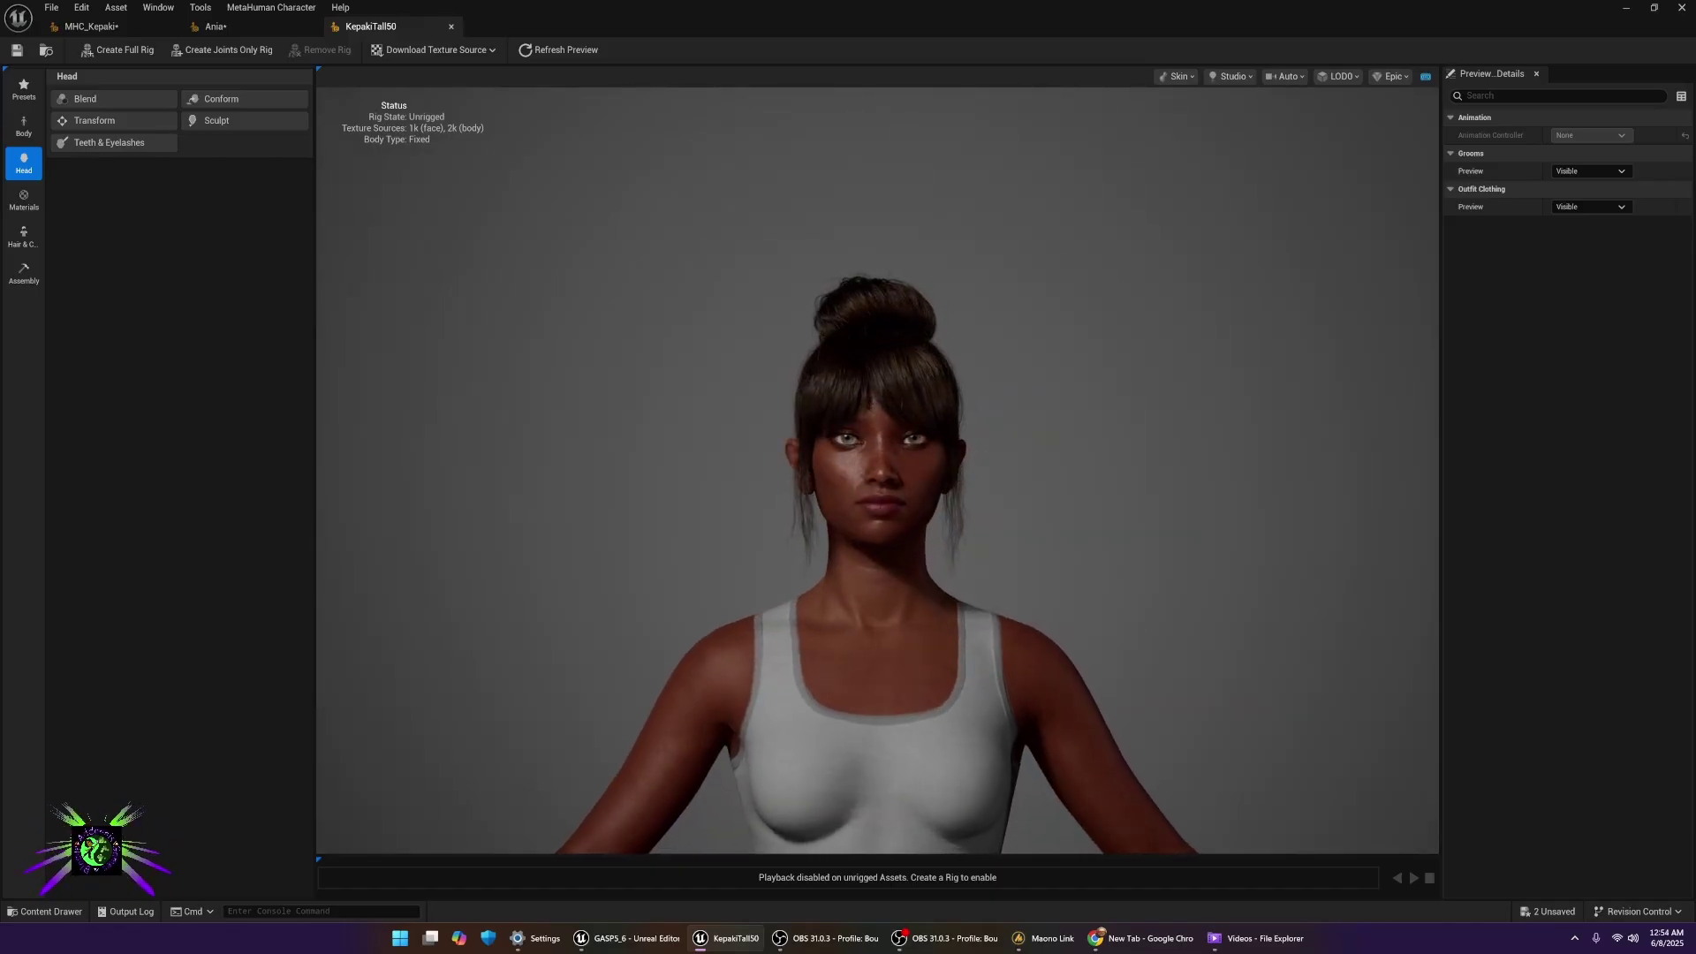
- Apply the available peach fuzz groom to KepakiTall50 and check the facial skin up close
click(23, 236)
scroll(309, 683, down, 6)
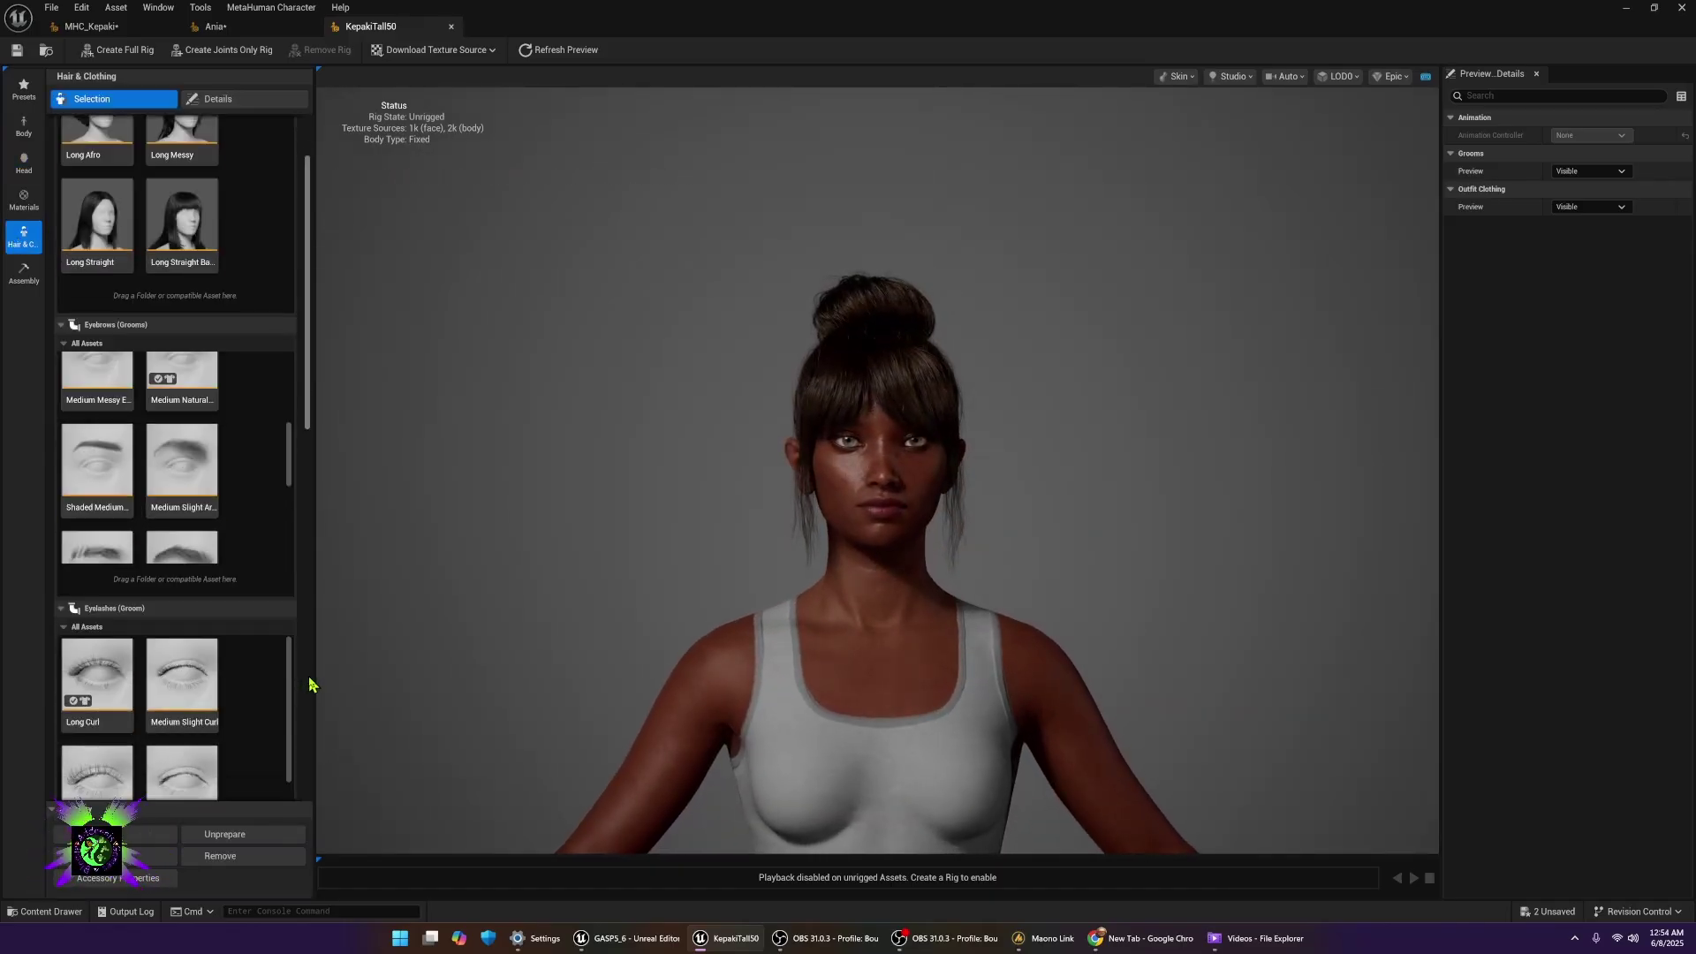
scroll(309, 683, down, 6)
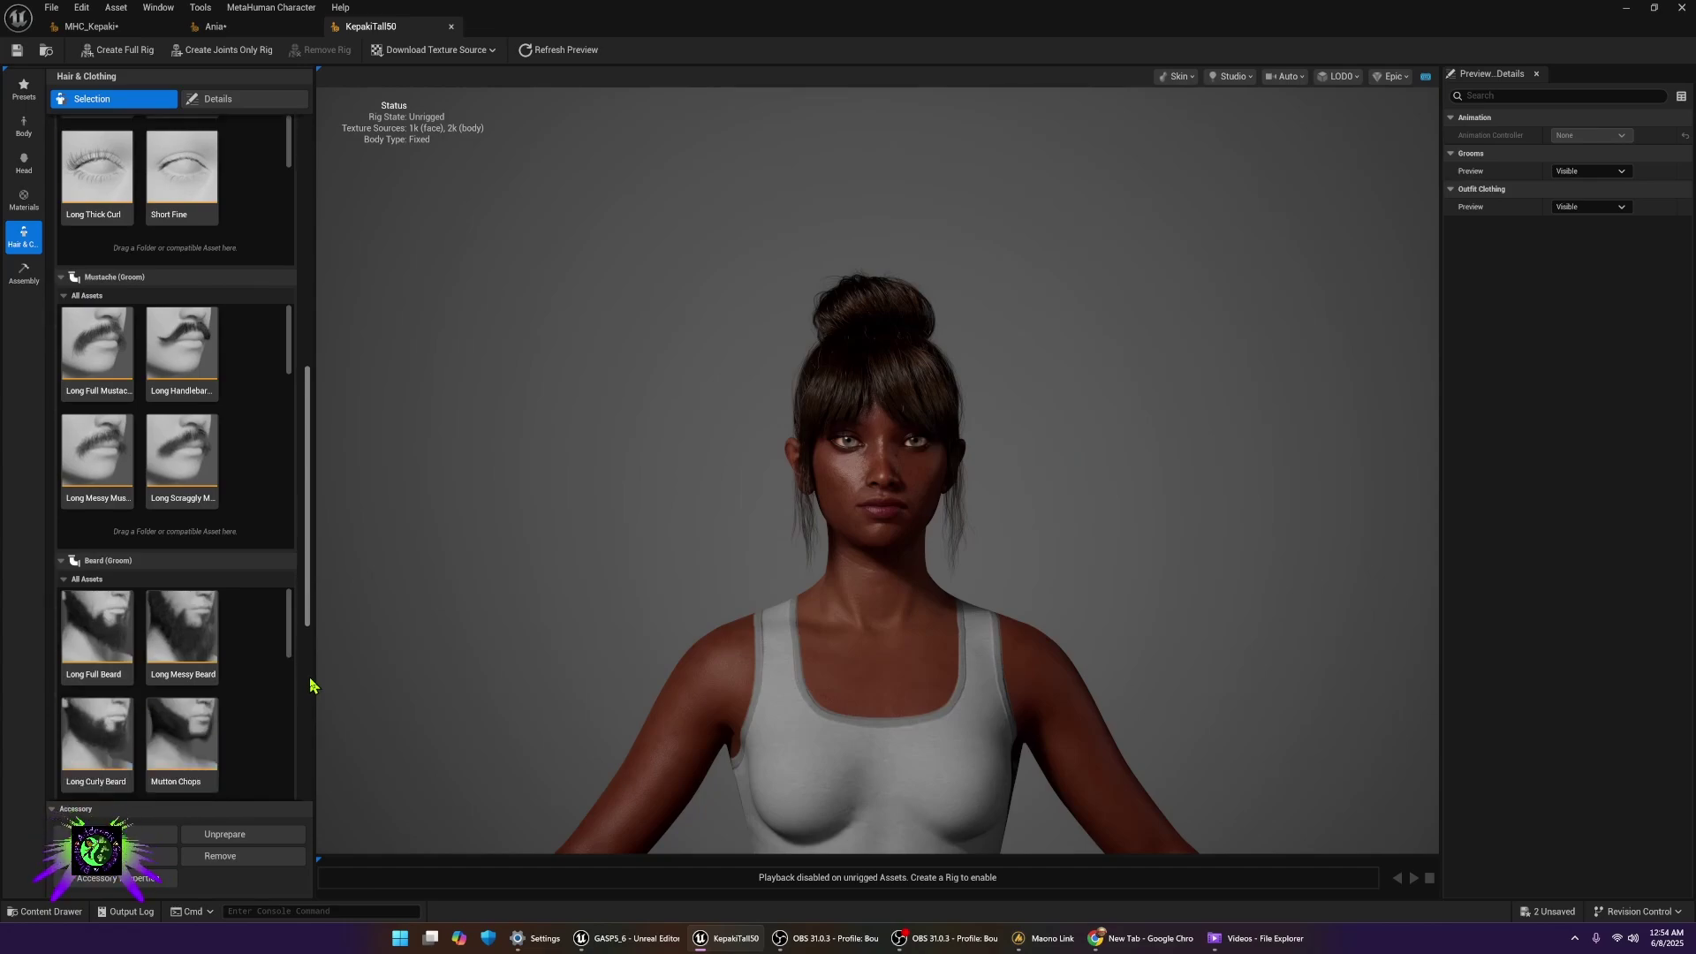
click(91, 658)
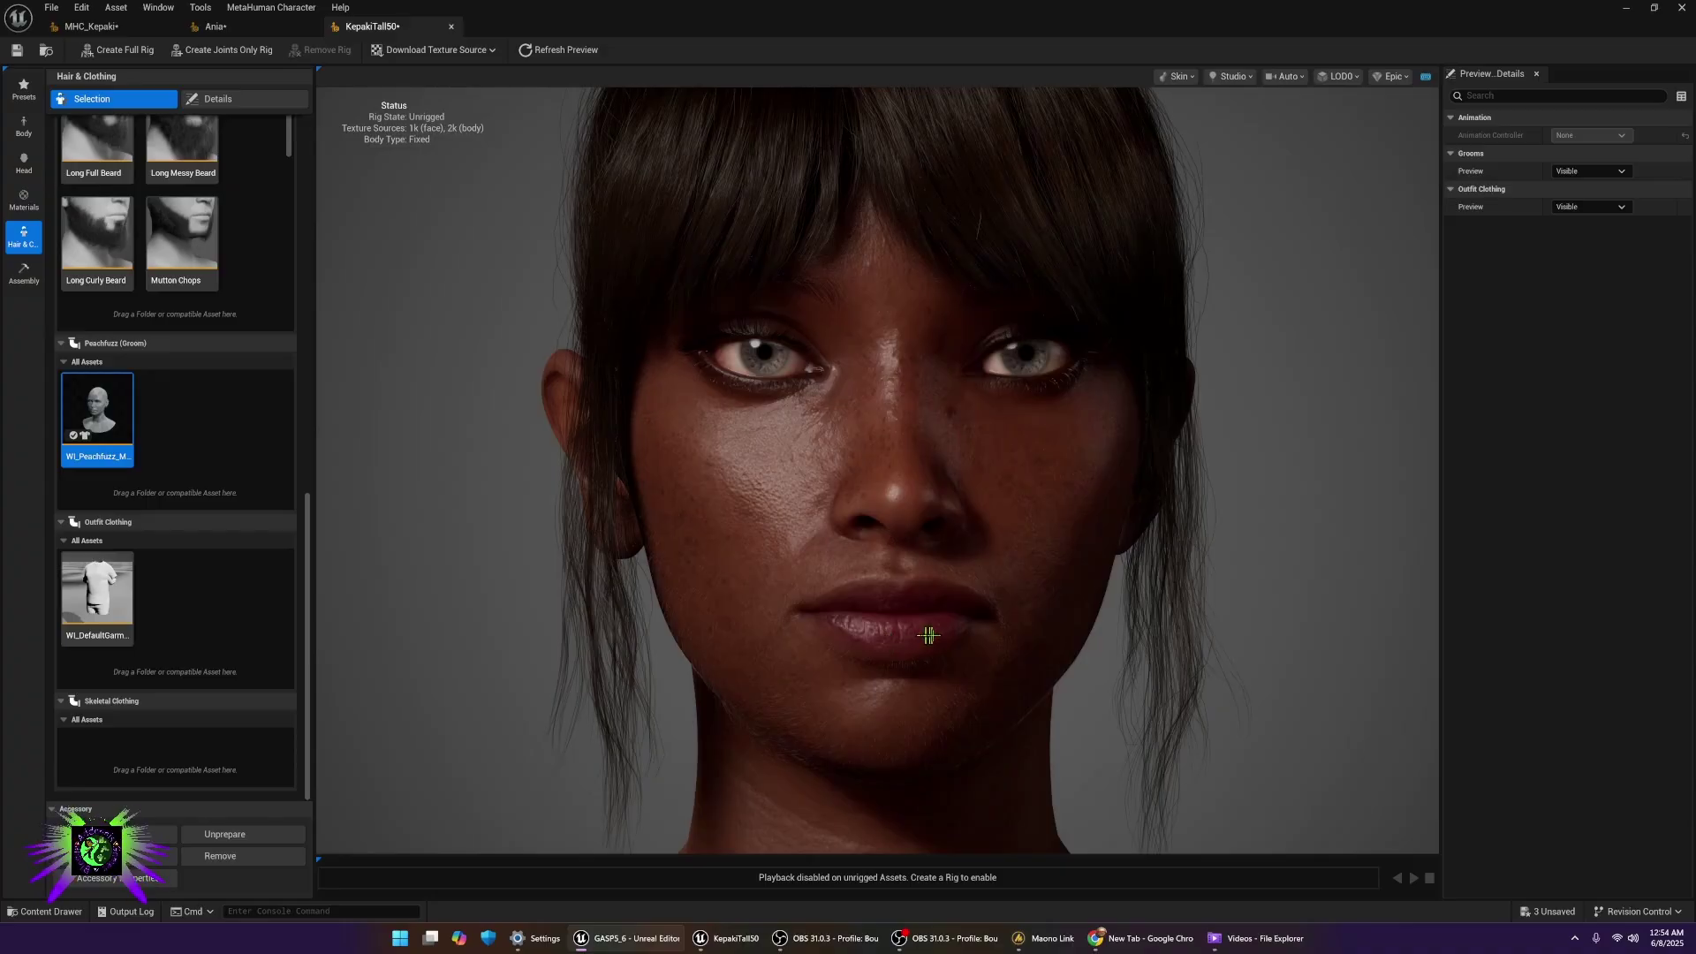
drag(845, 639, 1020, 639)
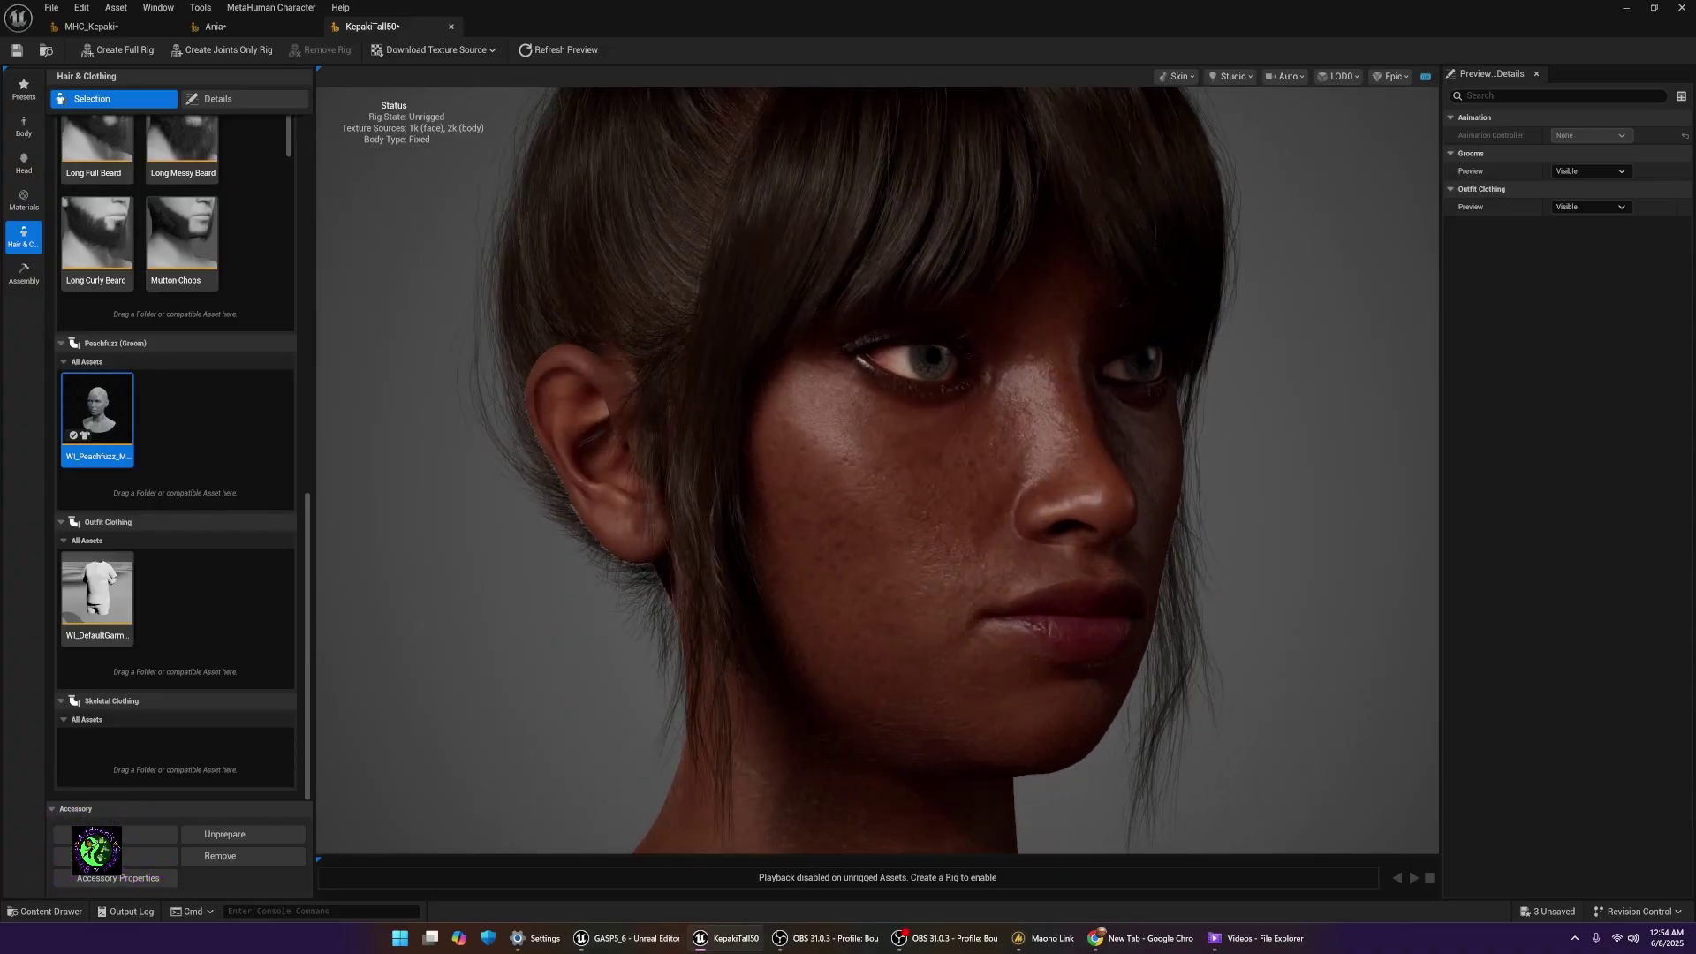
scroll(862, 629, up, 4)
scroll(862, 629, down, 6)
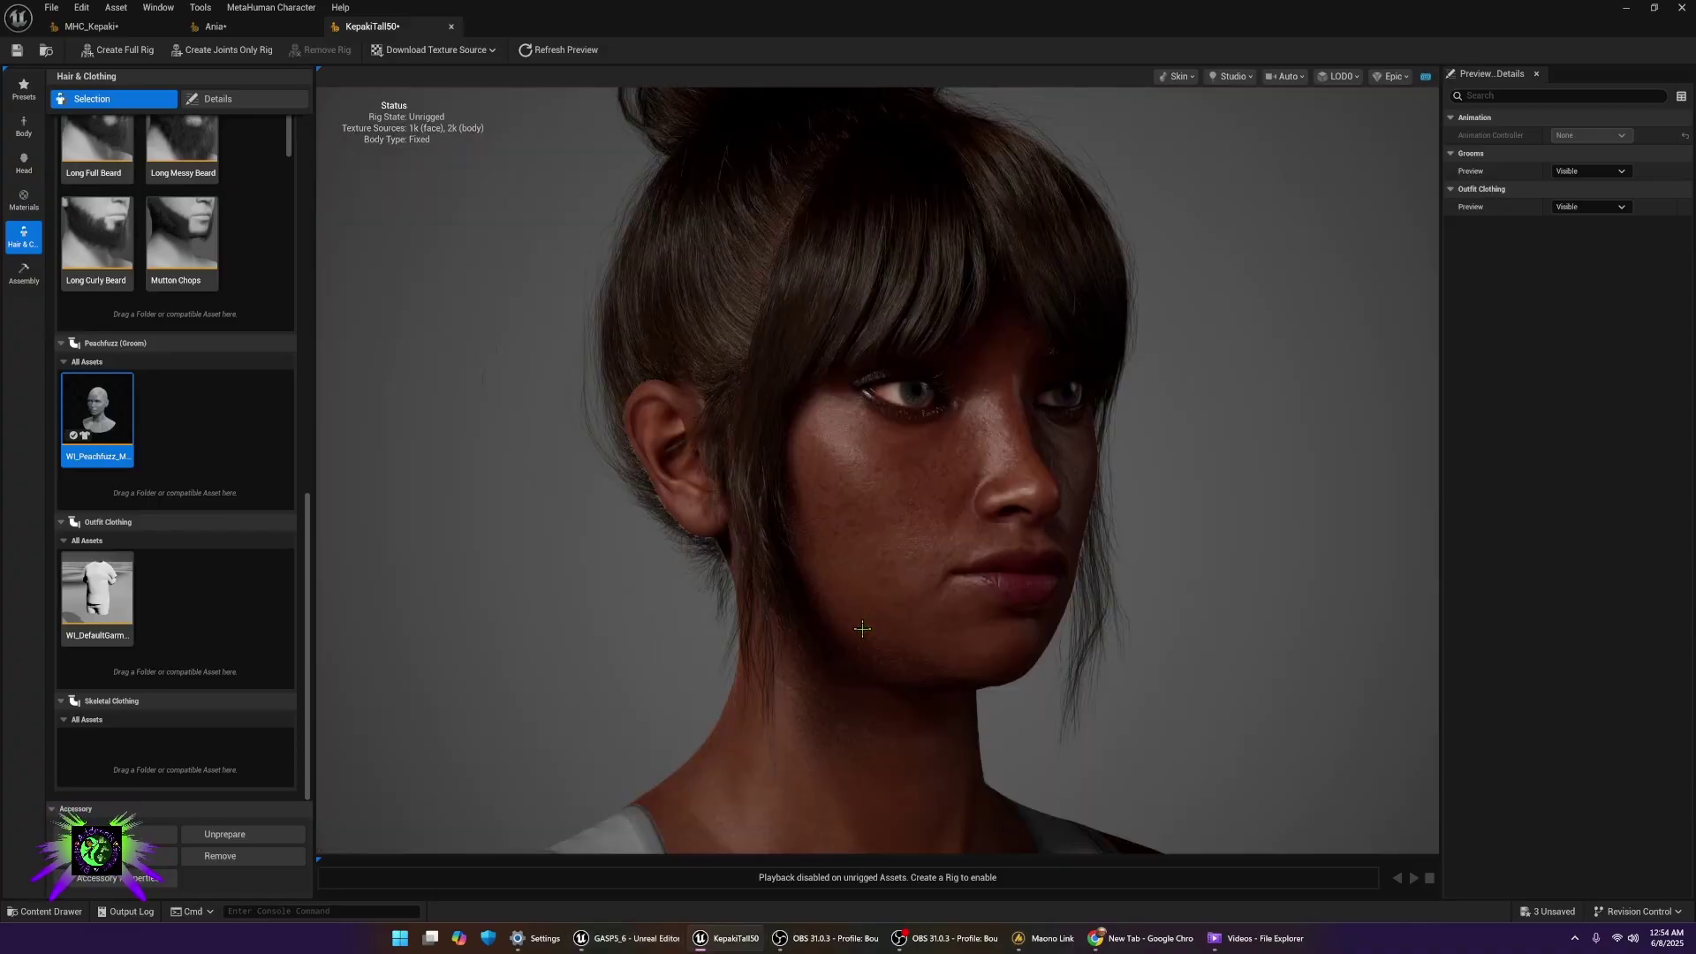
- View KepakiTall50's head and upper body from the front and save all modified assets
scroll(862, 629, down, 5)
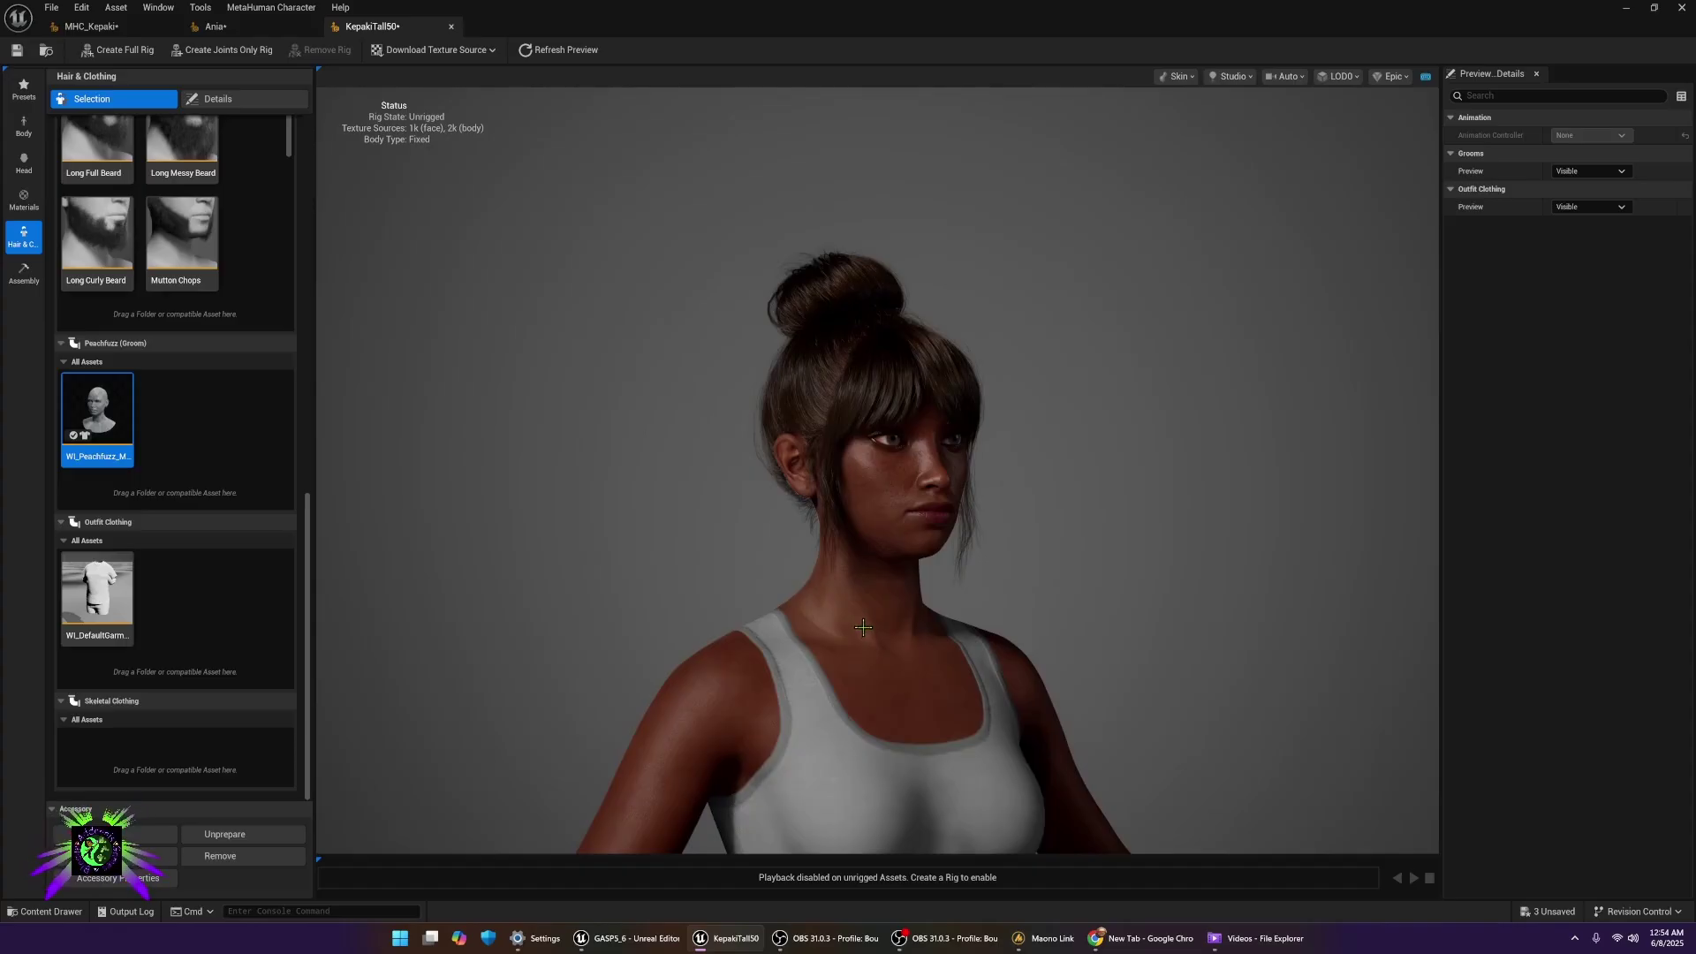
drag(863, 627, 706, 628)
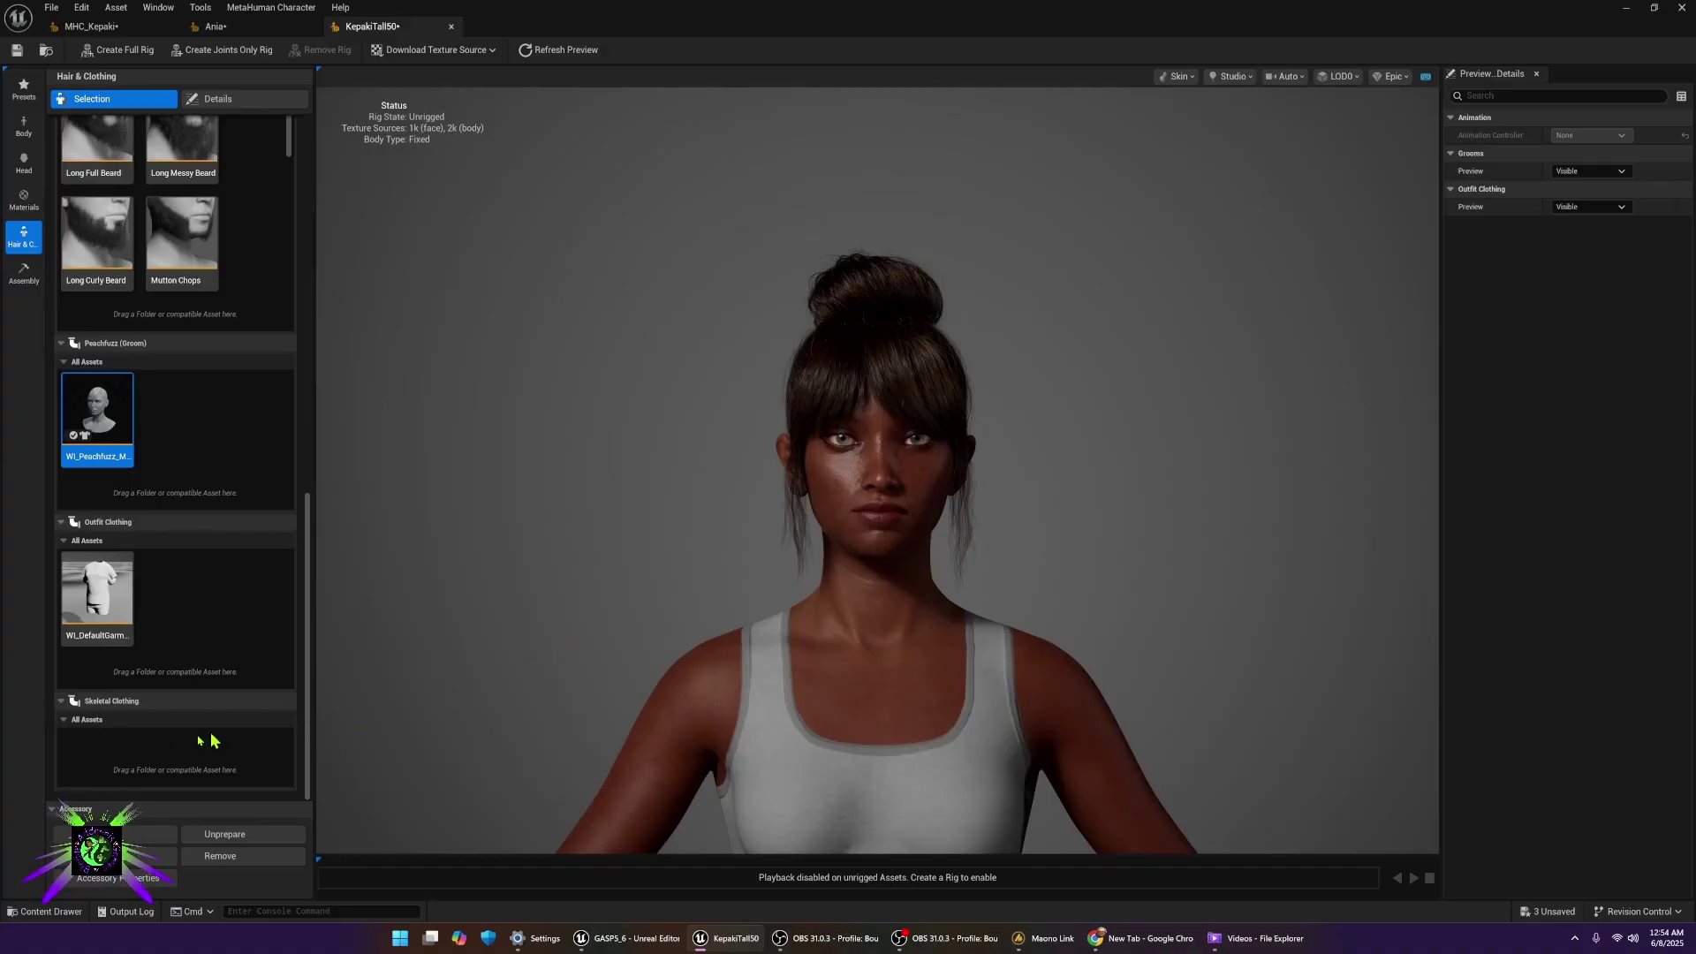
click(46, 910)
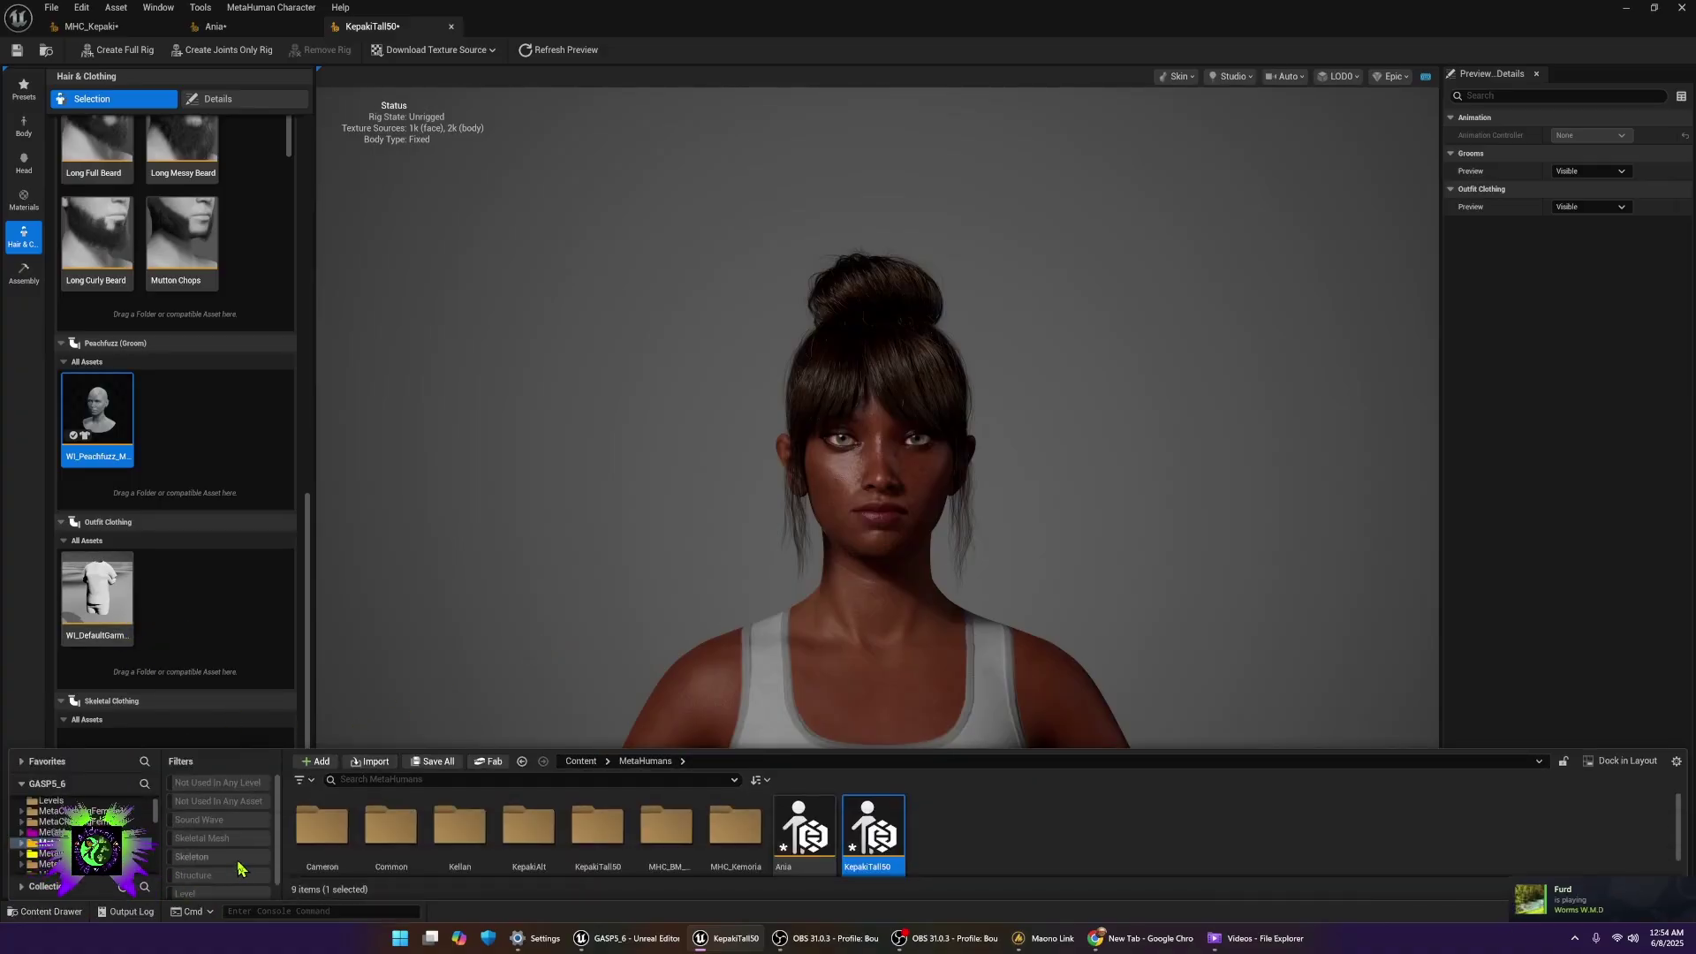
key(ctrl+shift+s)
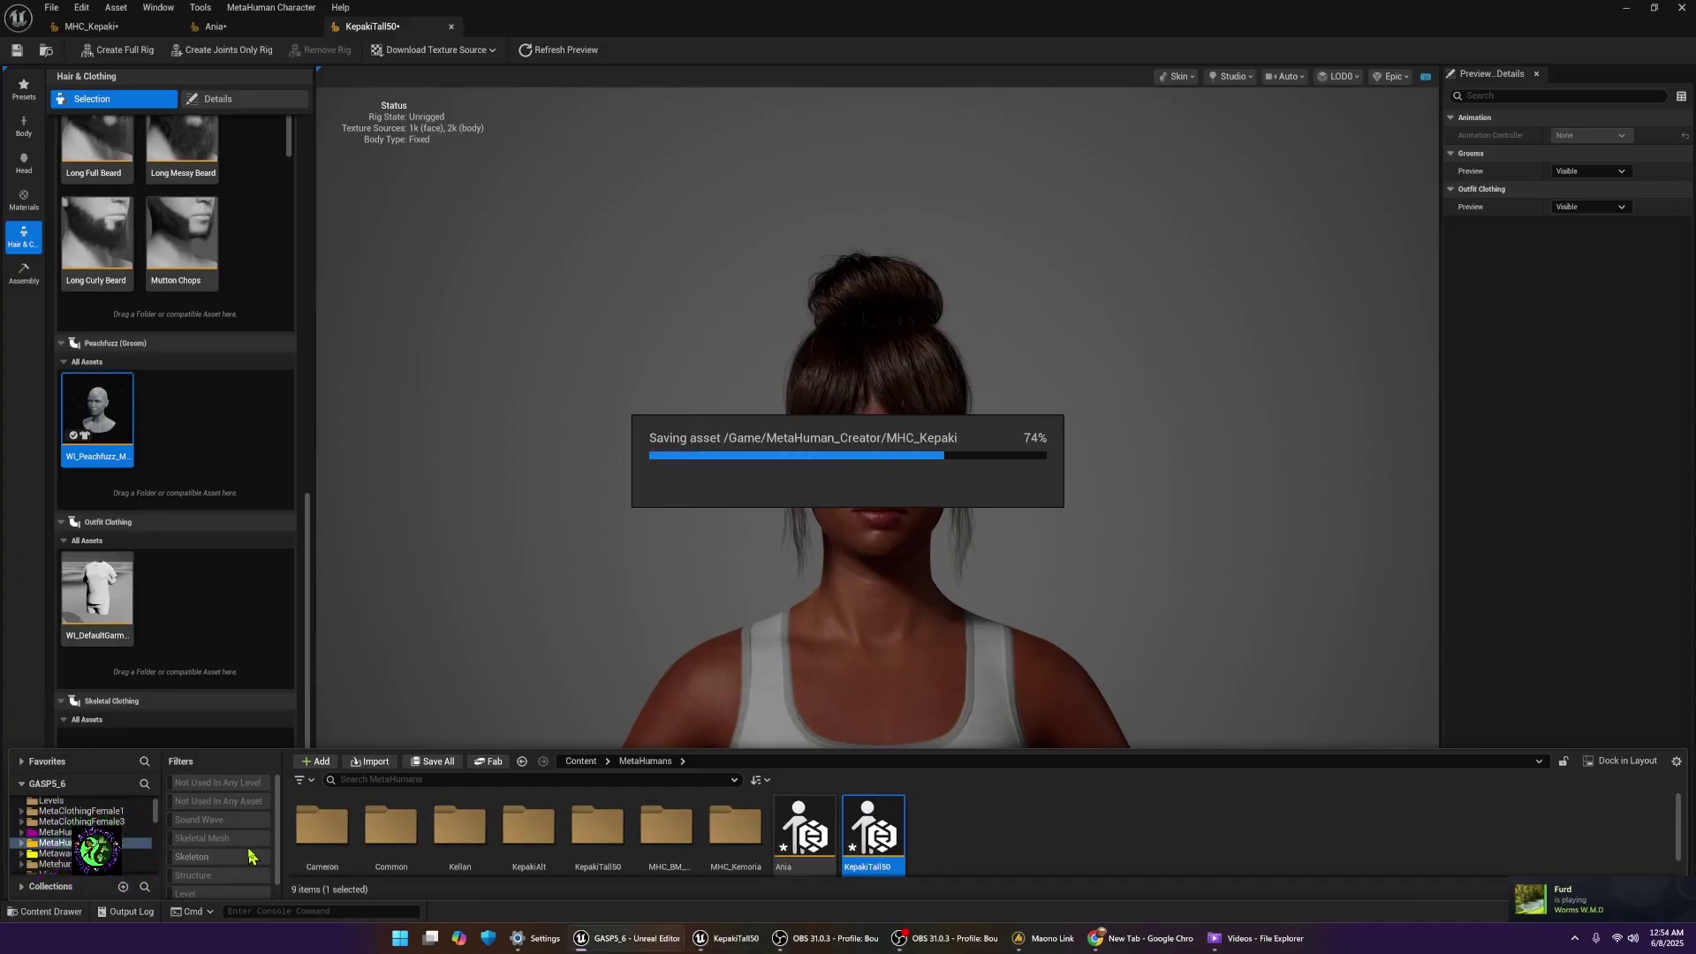
- Open the MHC_Kepaki character from the MetaHuman_Creator folder and bring up its skeletal clothing items
click(88, 832)
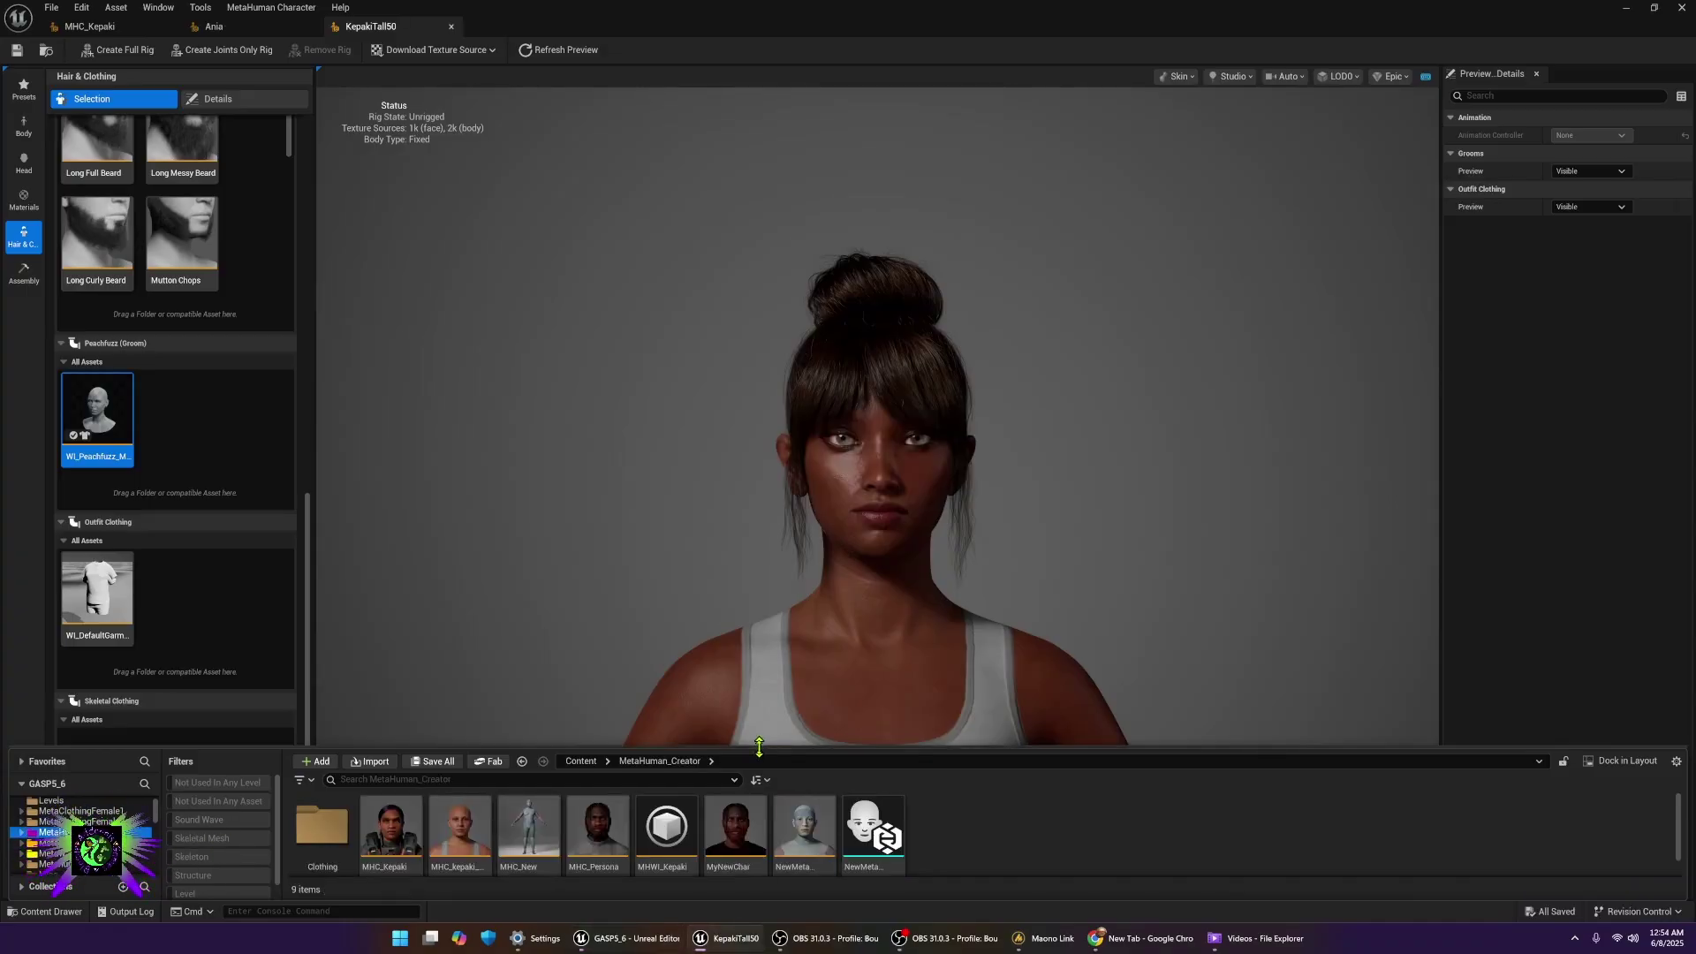
drag(777, 759, 761, 658)
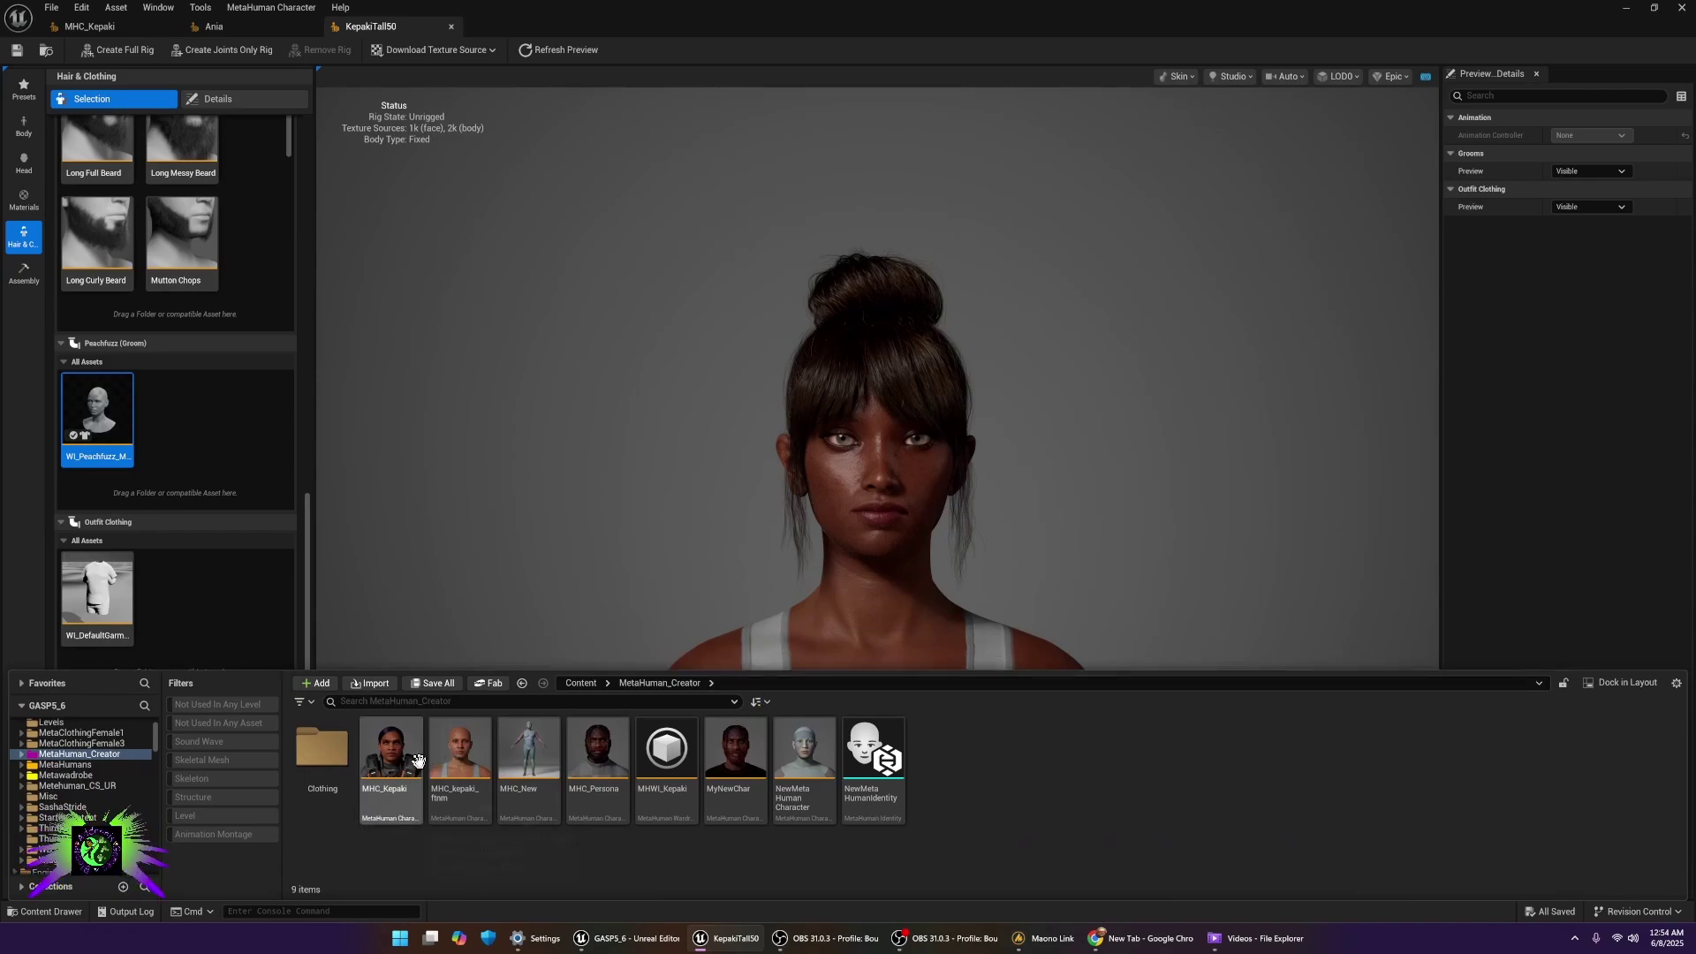
double_click(414, 756)
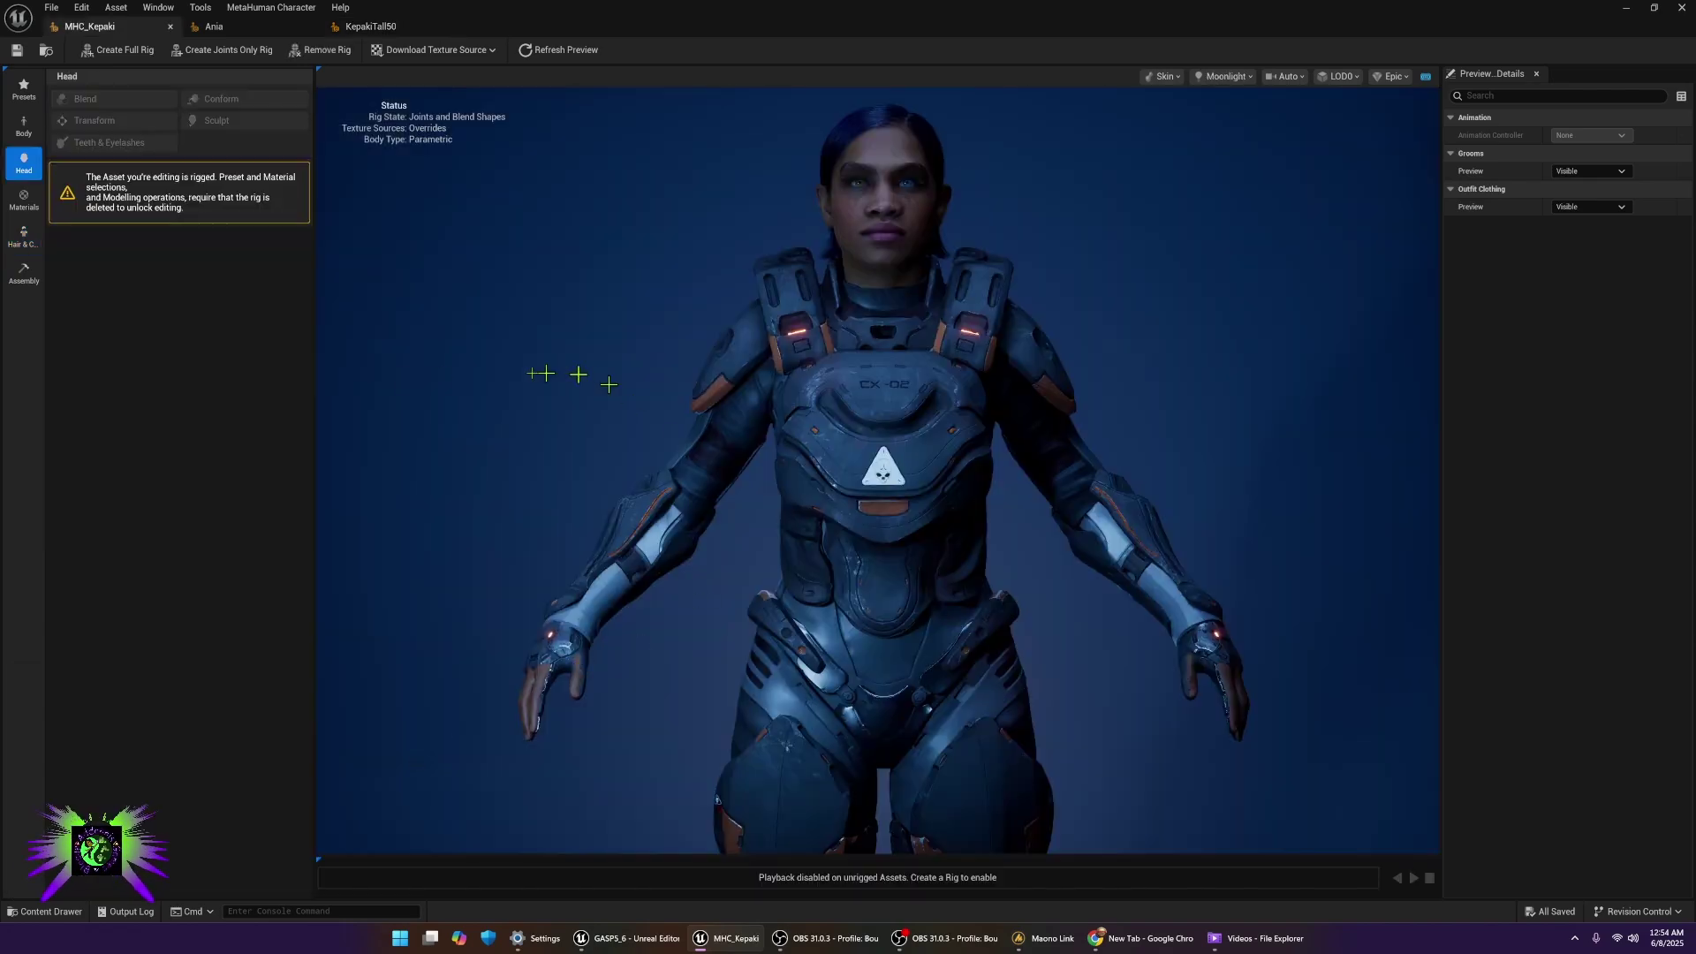
click(24, 235)
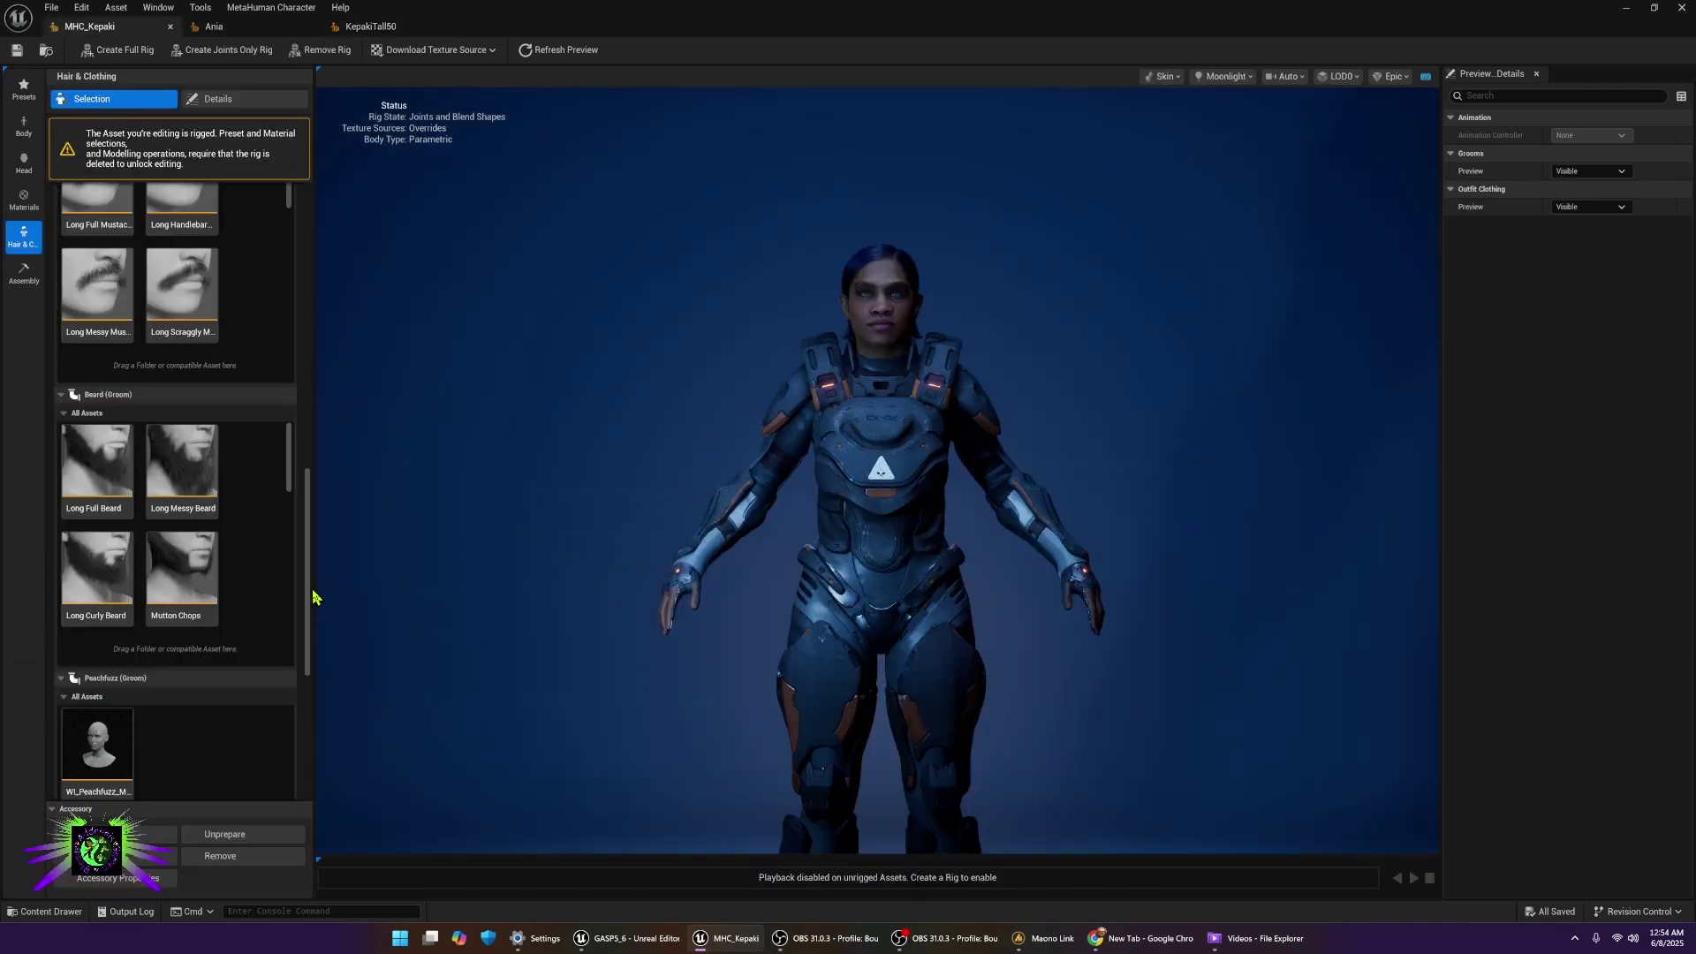
scroll(306, 666, down, 8)
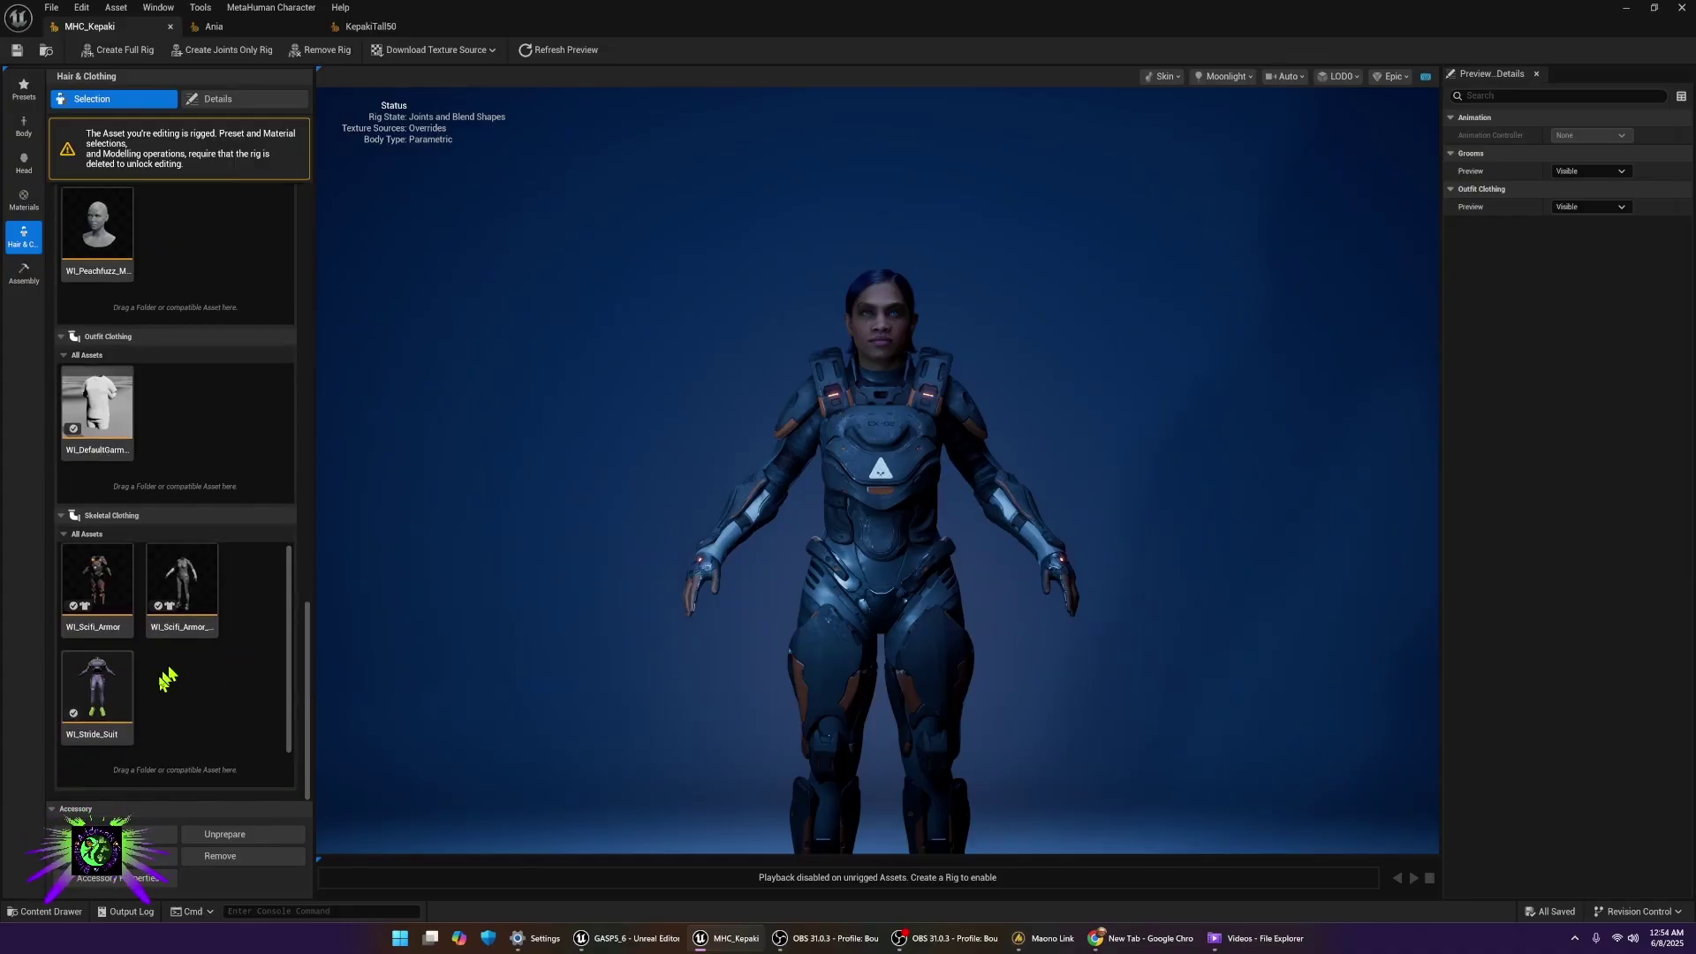
- Take the WI_Scifi_Armor clothing off MHC_Kepaki to view the suit underneath, and put the armor back on
click(98, 583)
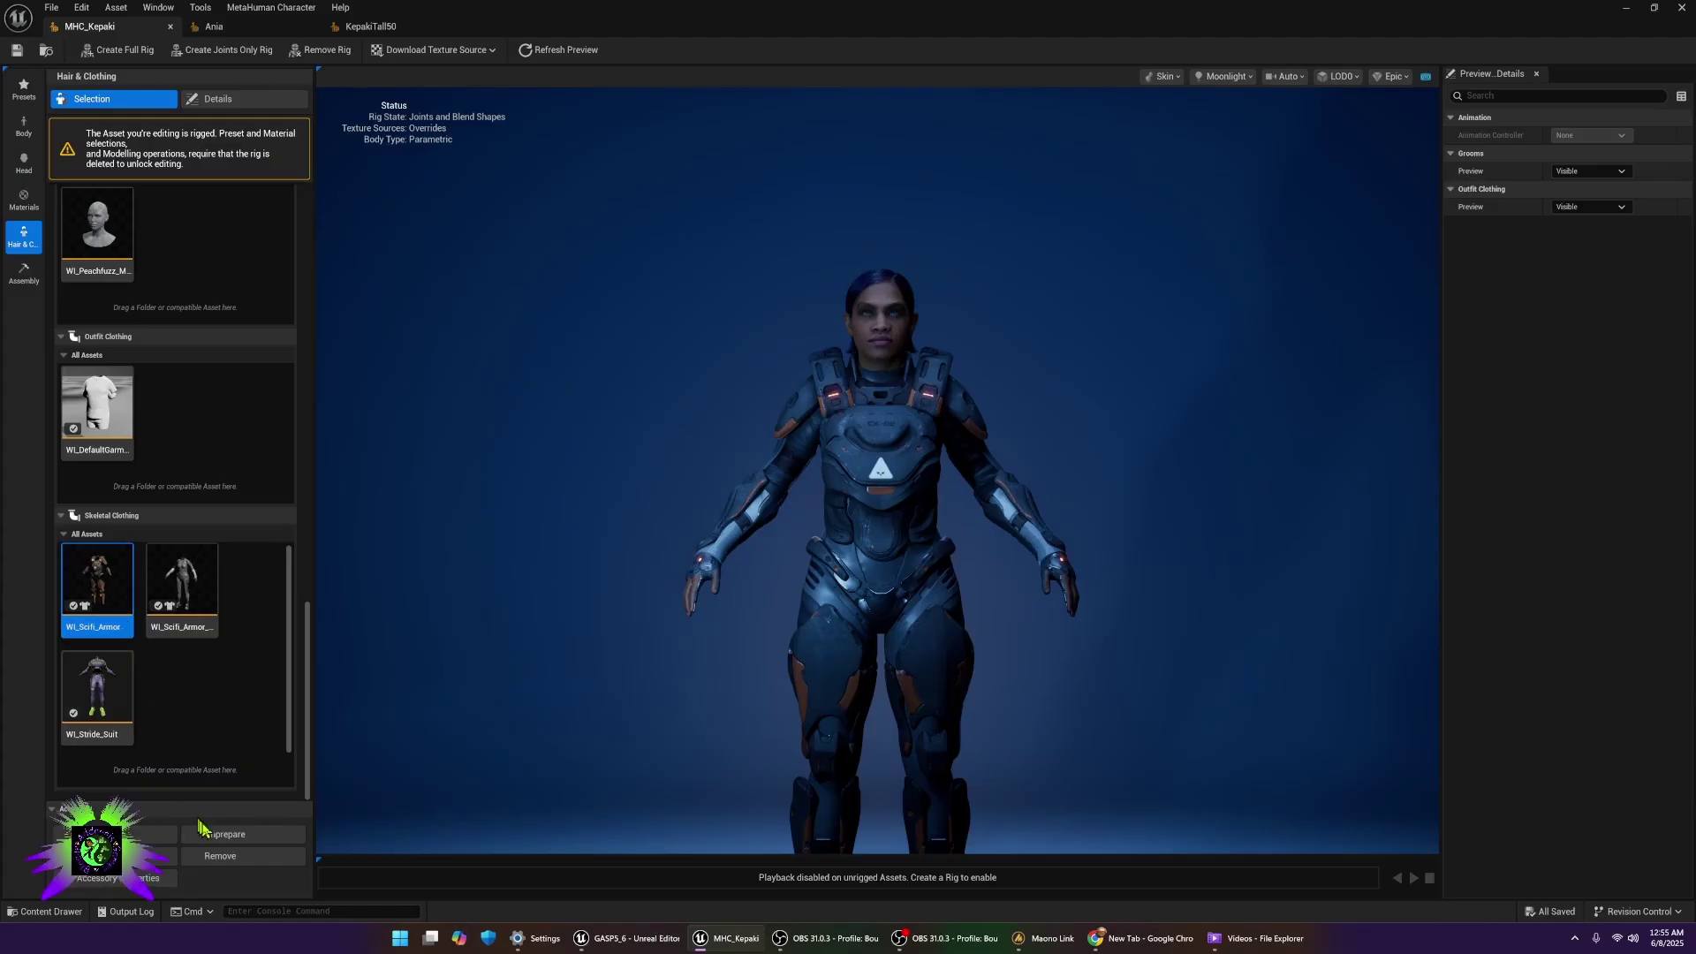
click(223, 854)
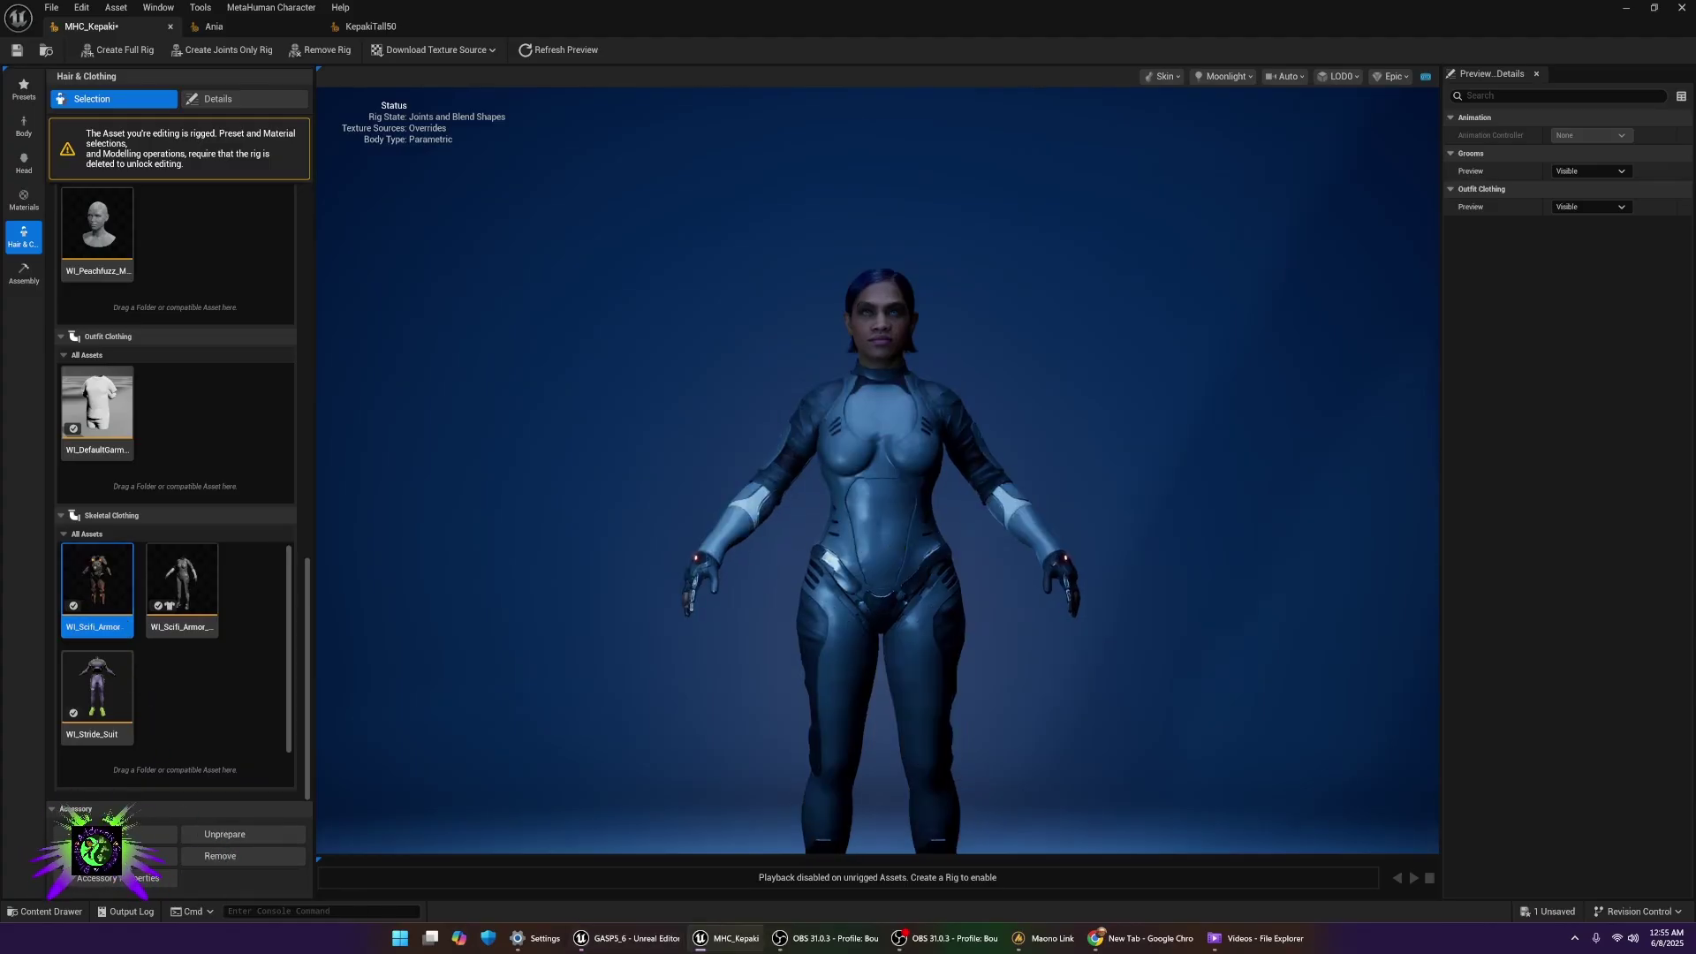
drag(751, 500, 737, 548)
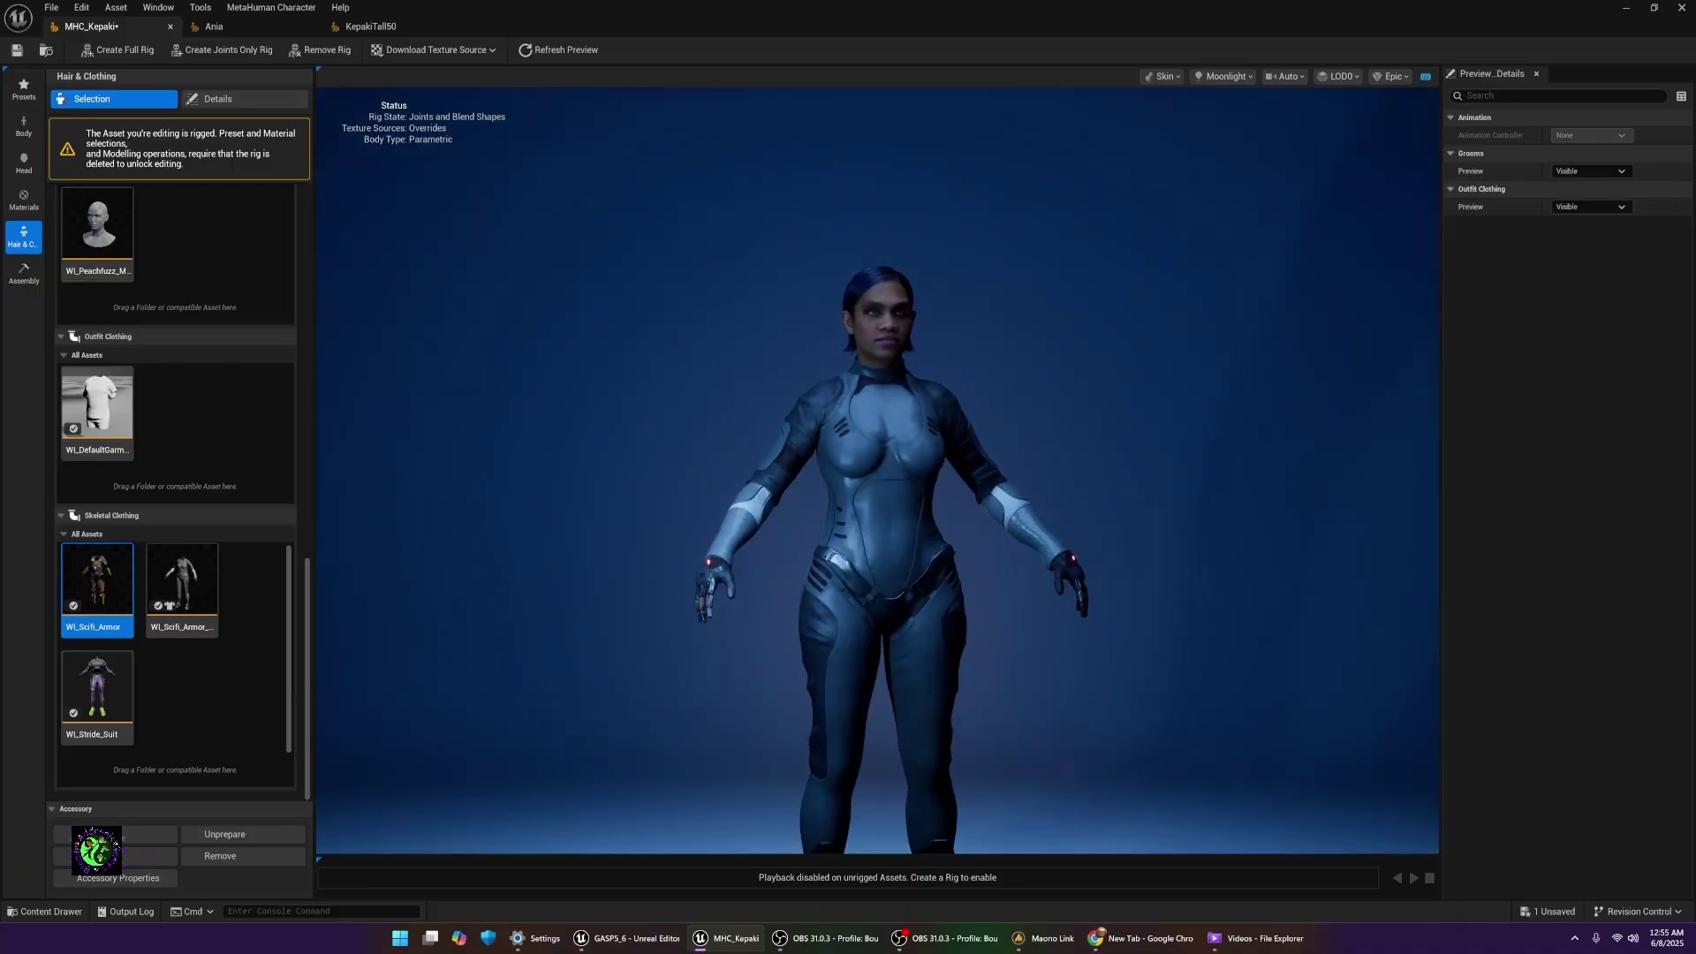
click(110, 586)
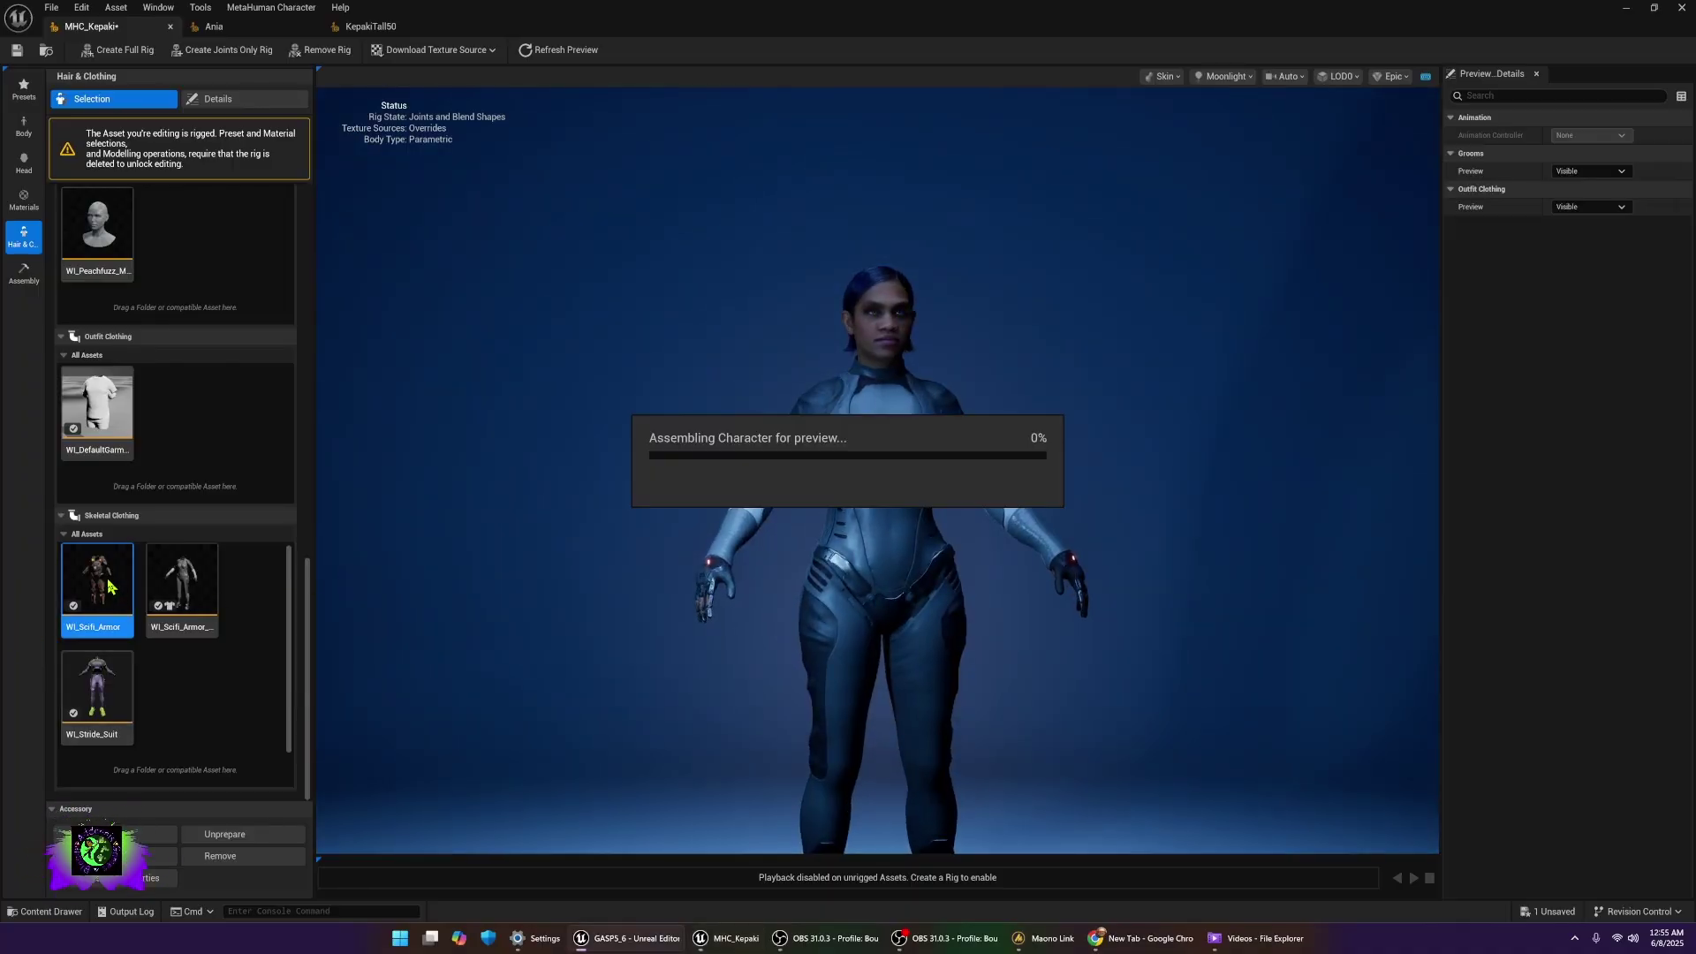
drag(561, 515, 597, 516)
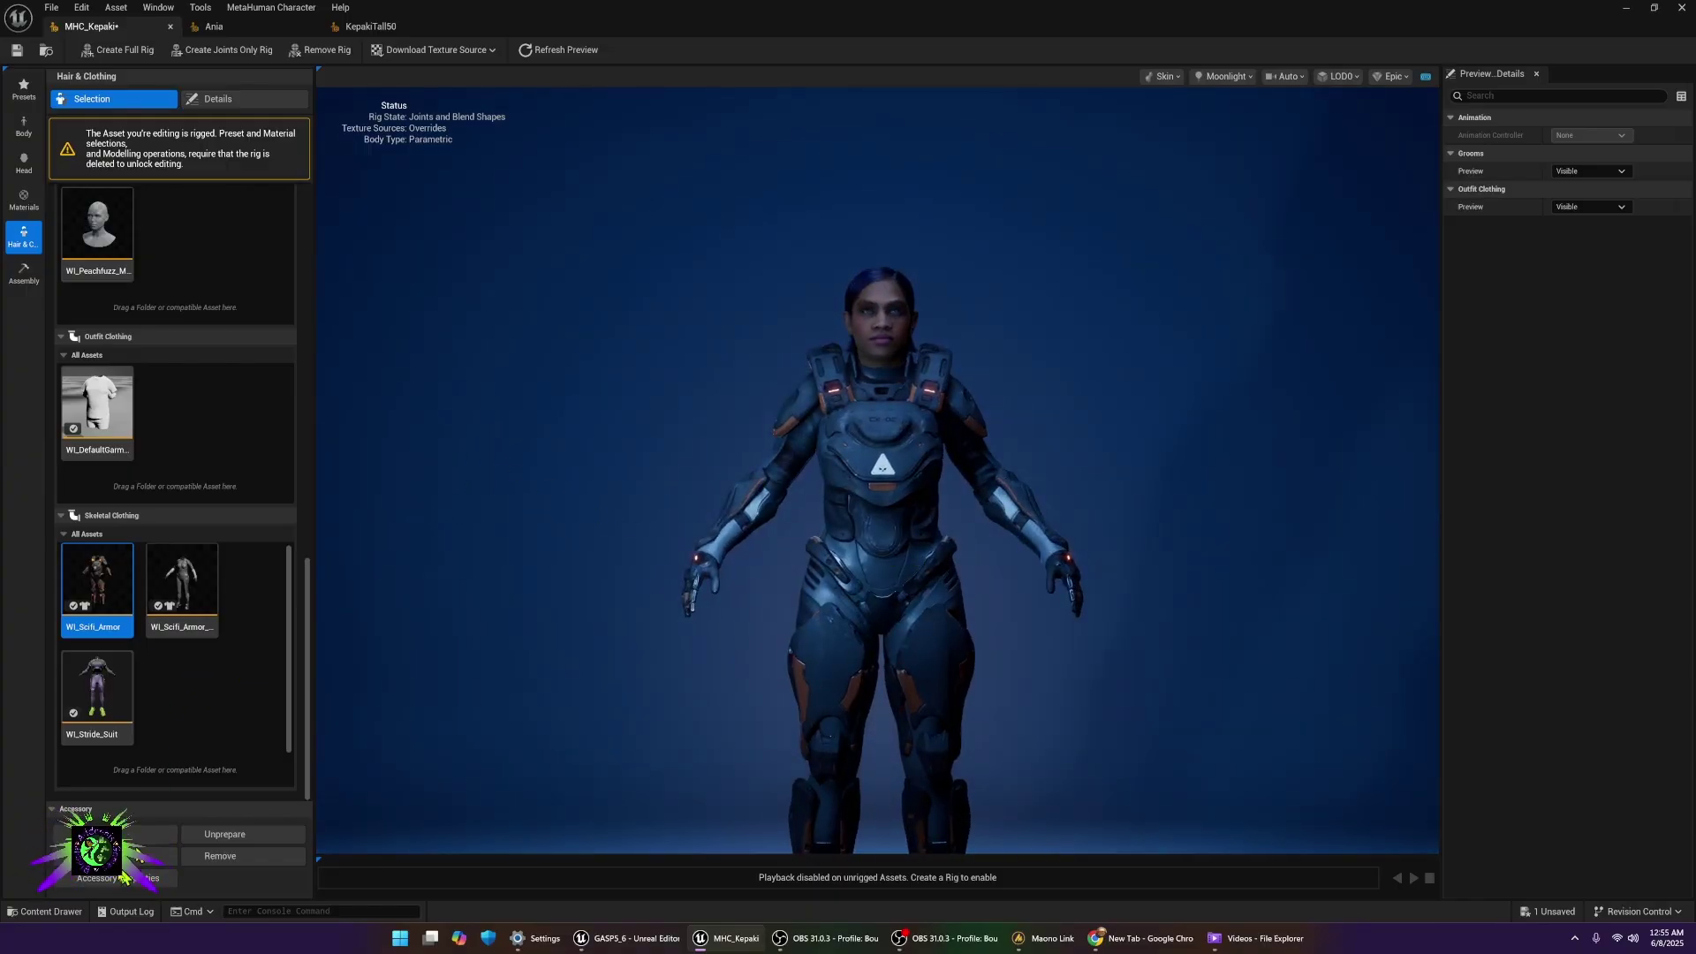
- Find the TallNormal clothing meshes in the SK_SkeletalMesh folder under MetaClothingFemale1/Mesh/TallNormal
click(37, 910)
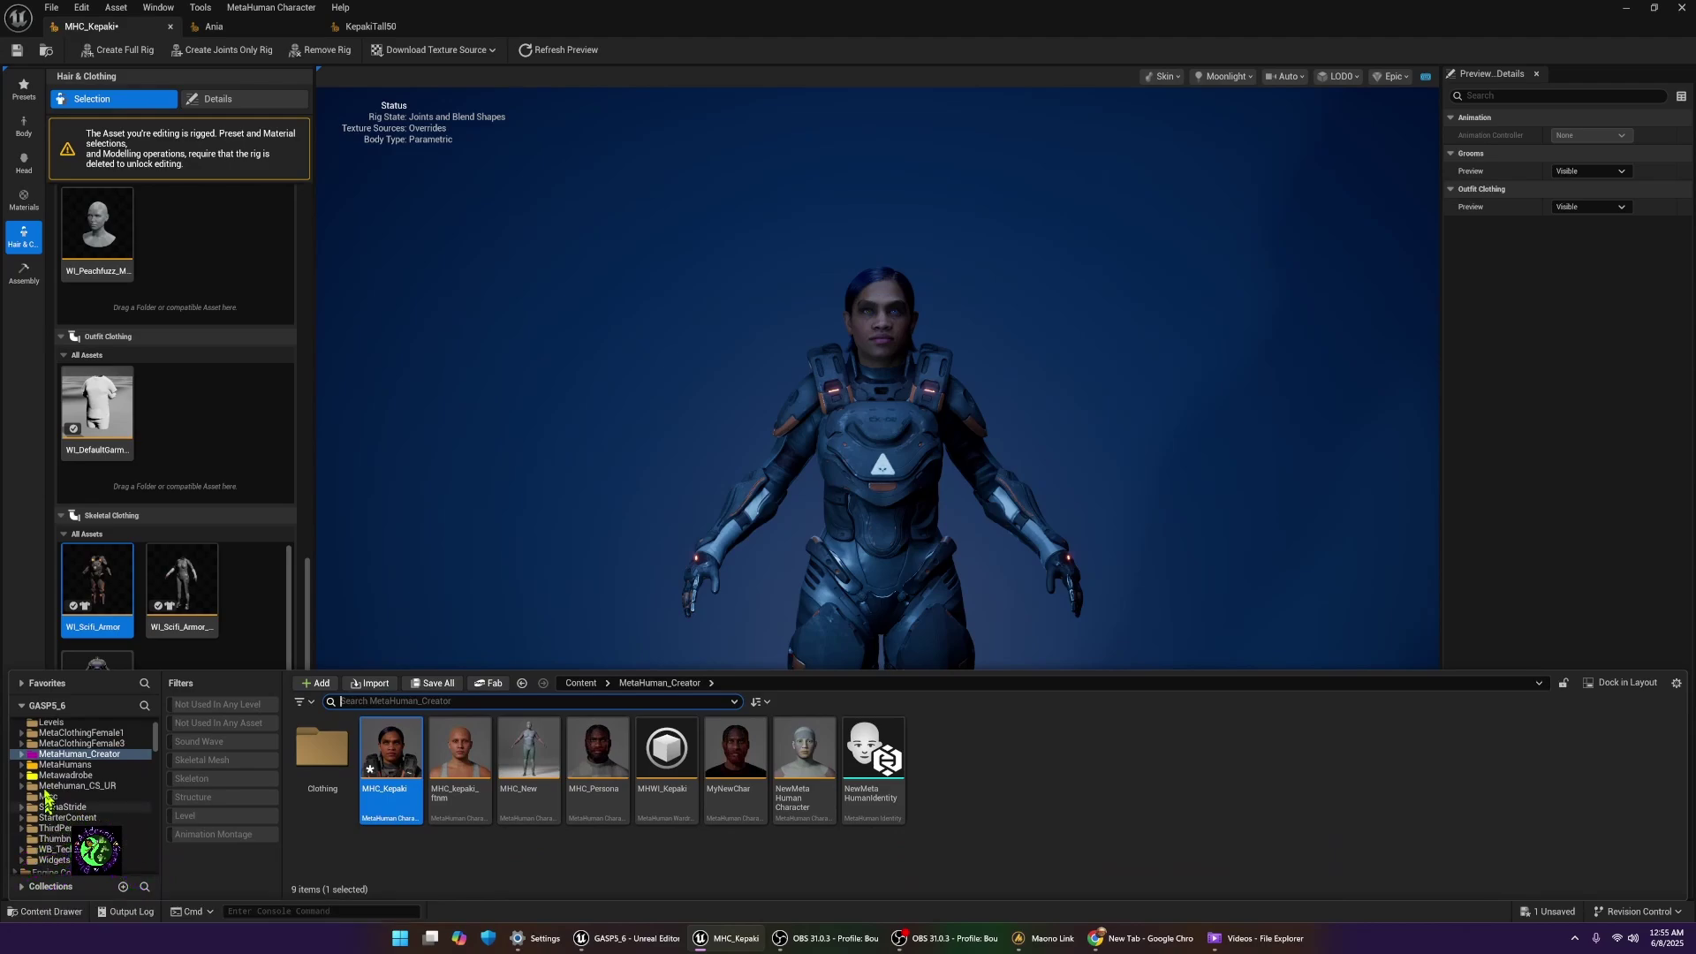
click(66, 776)
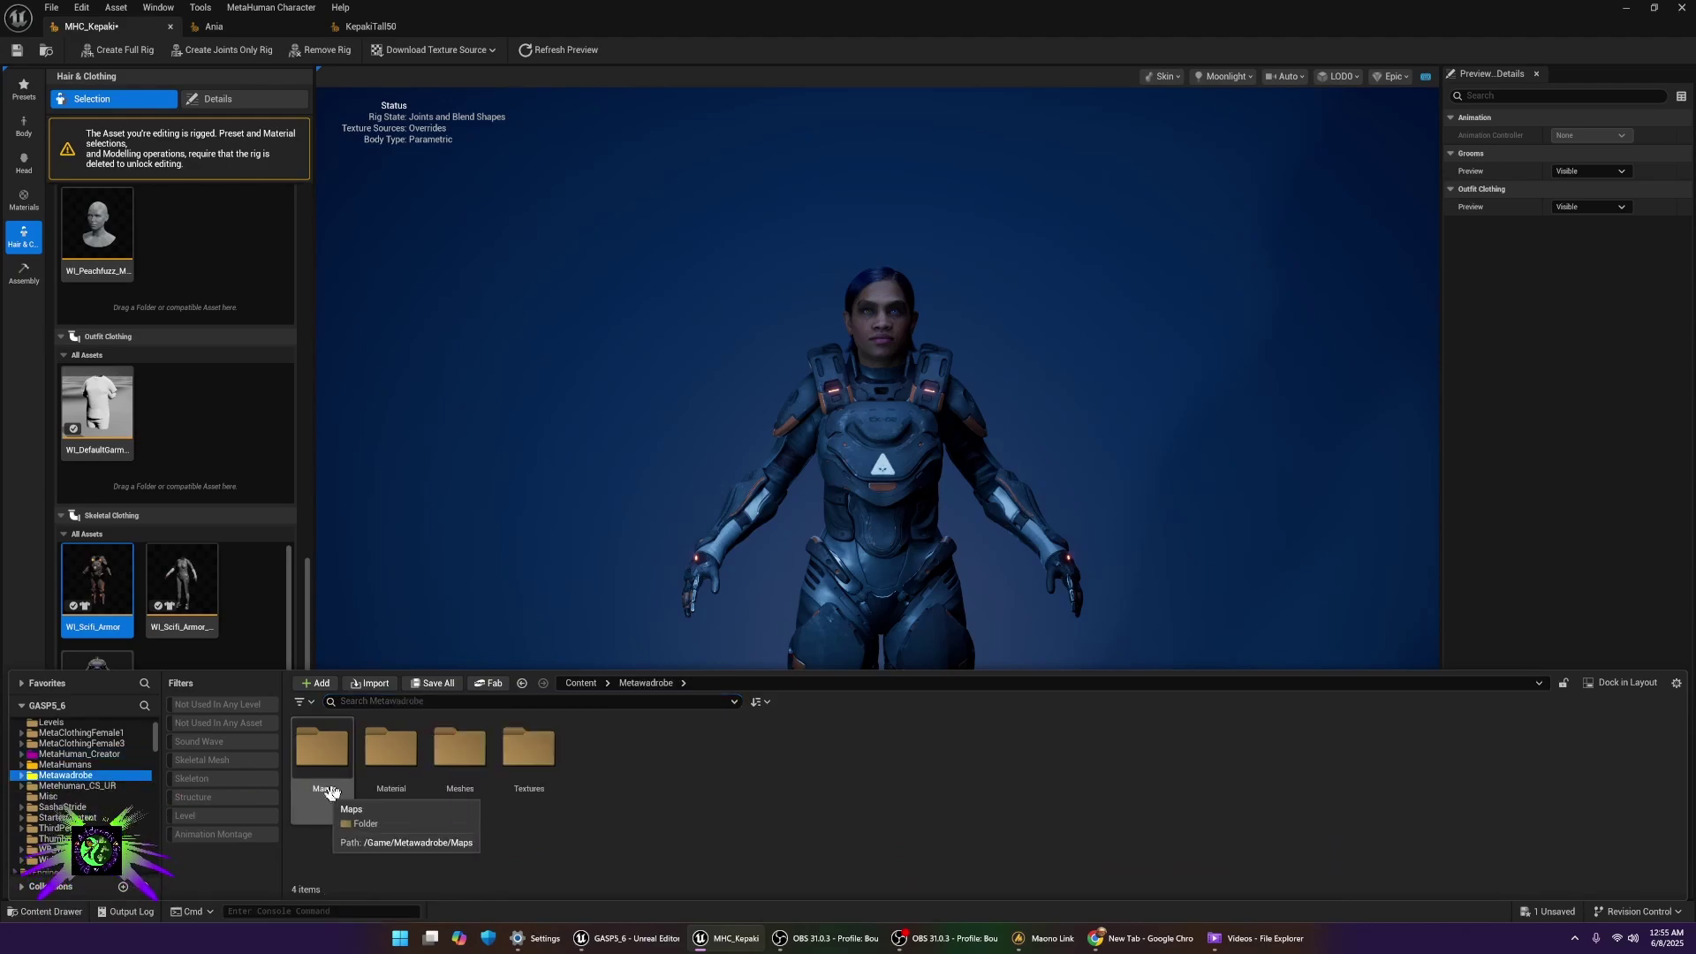
click(80, 733)
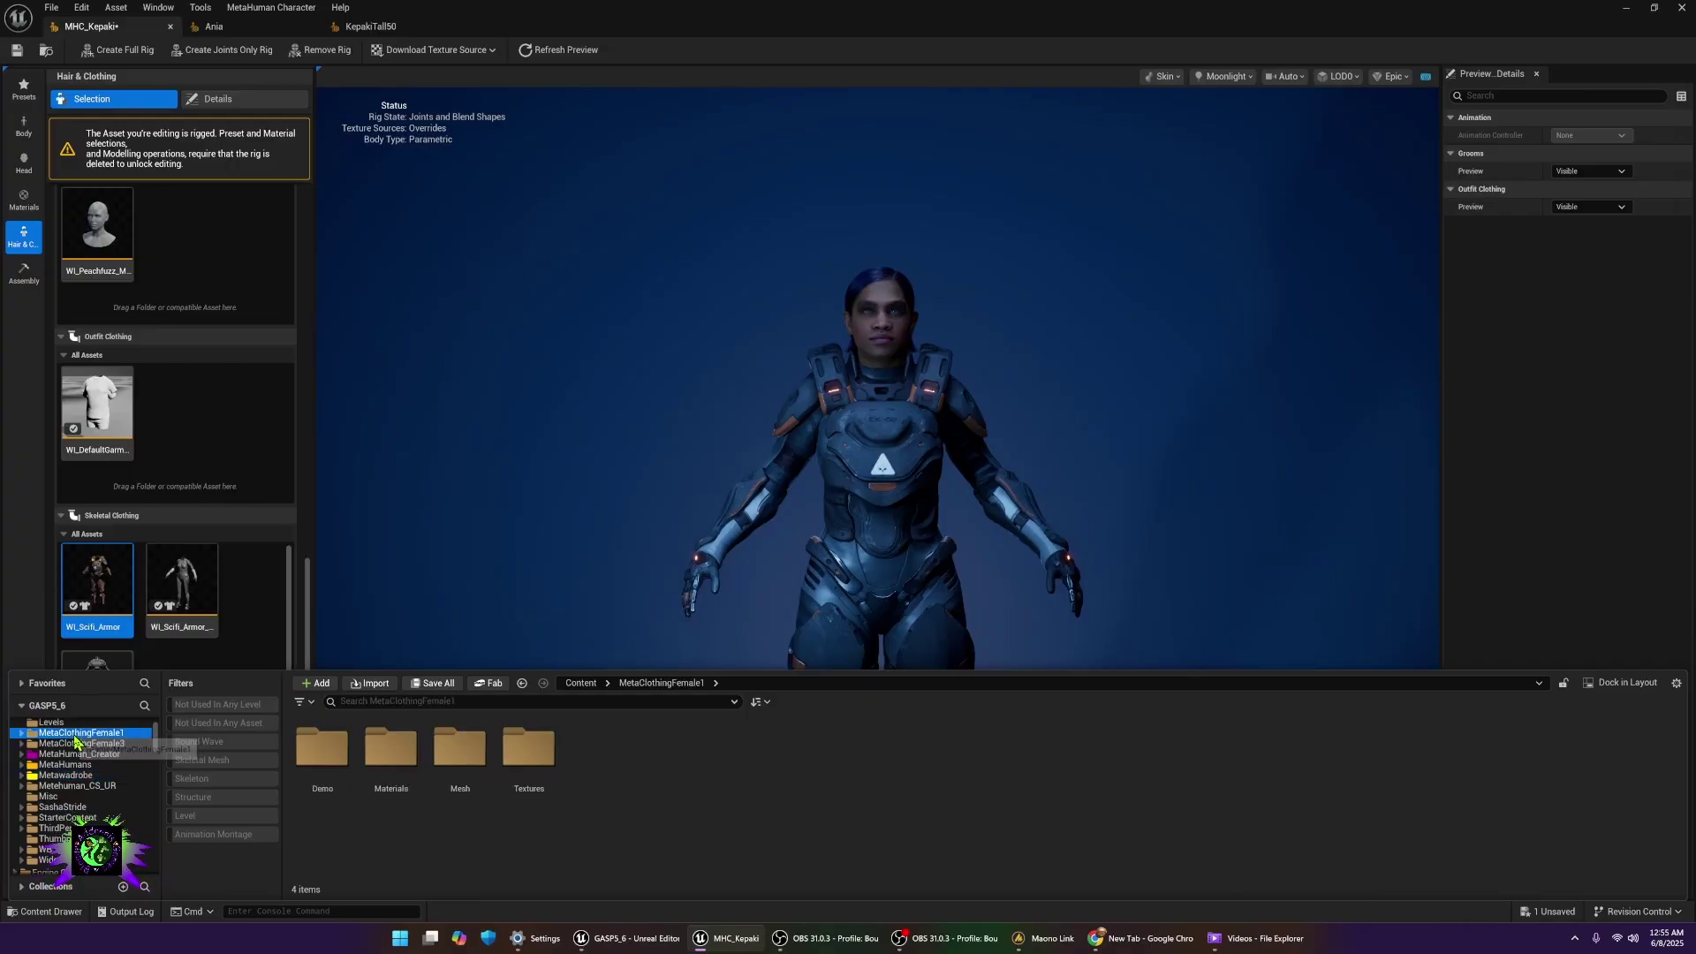
double_click(460, 751)
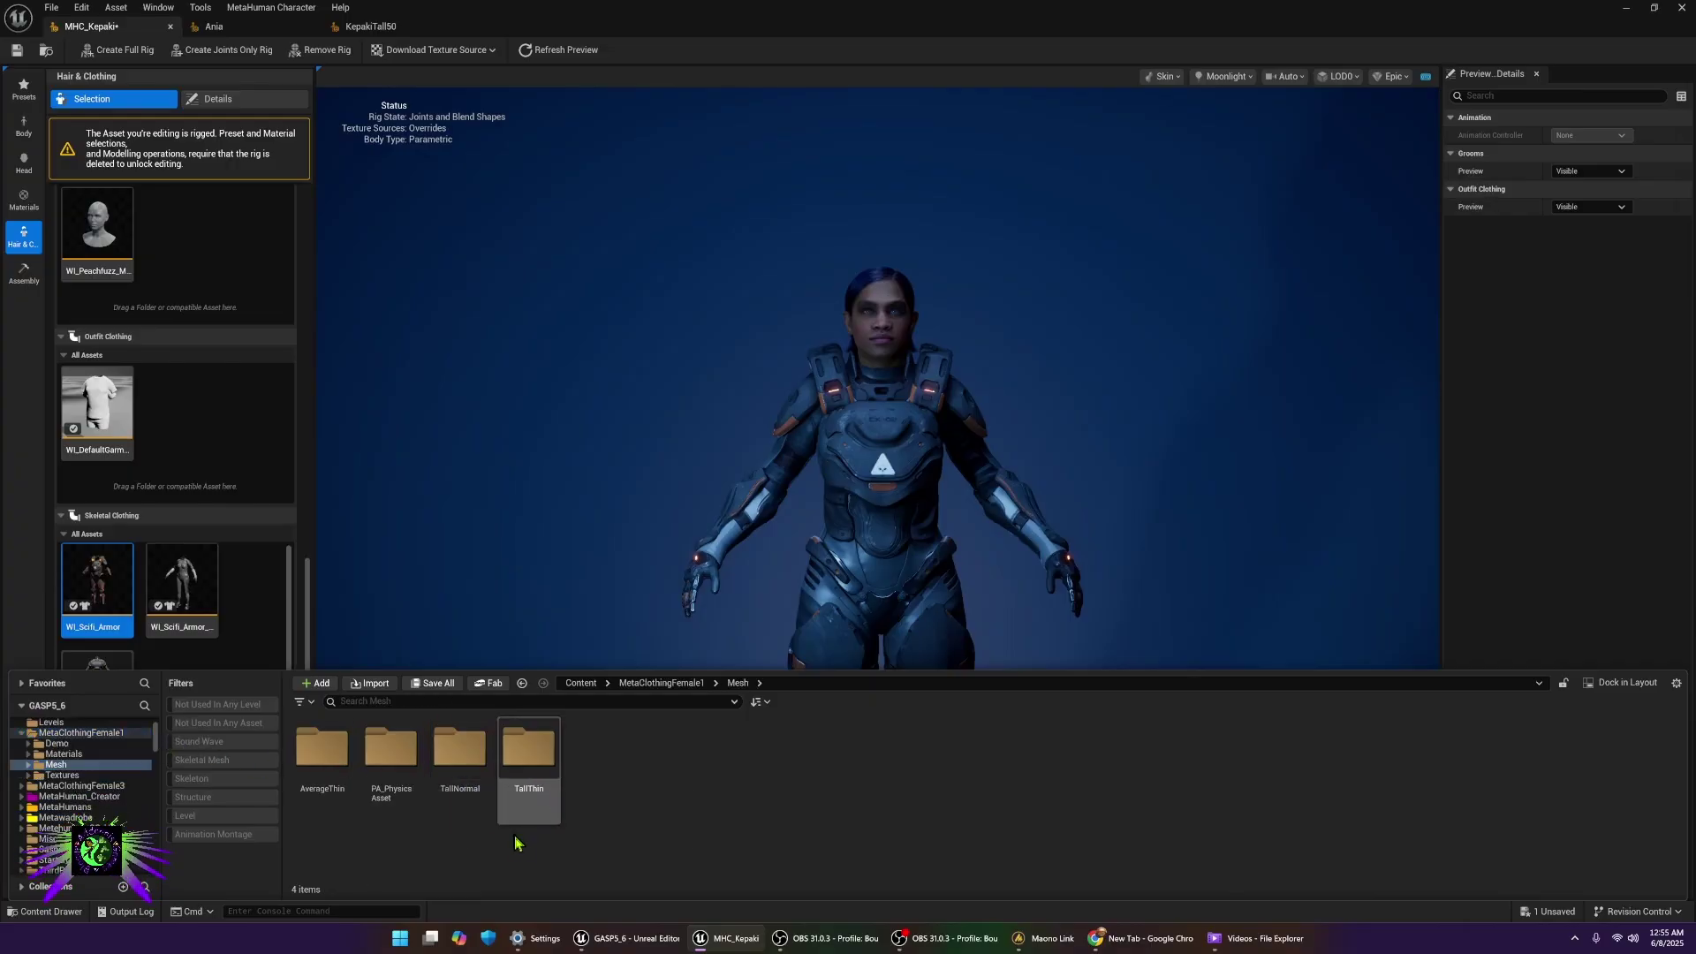
double_click(466, 752)
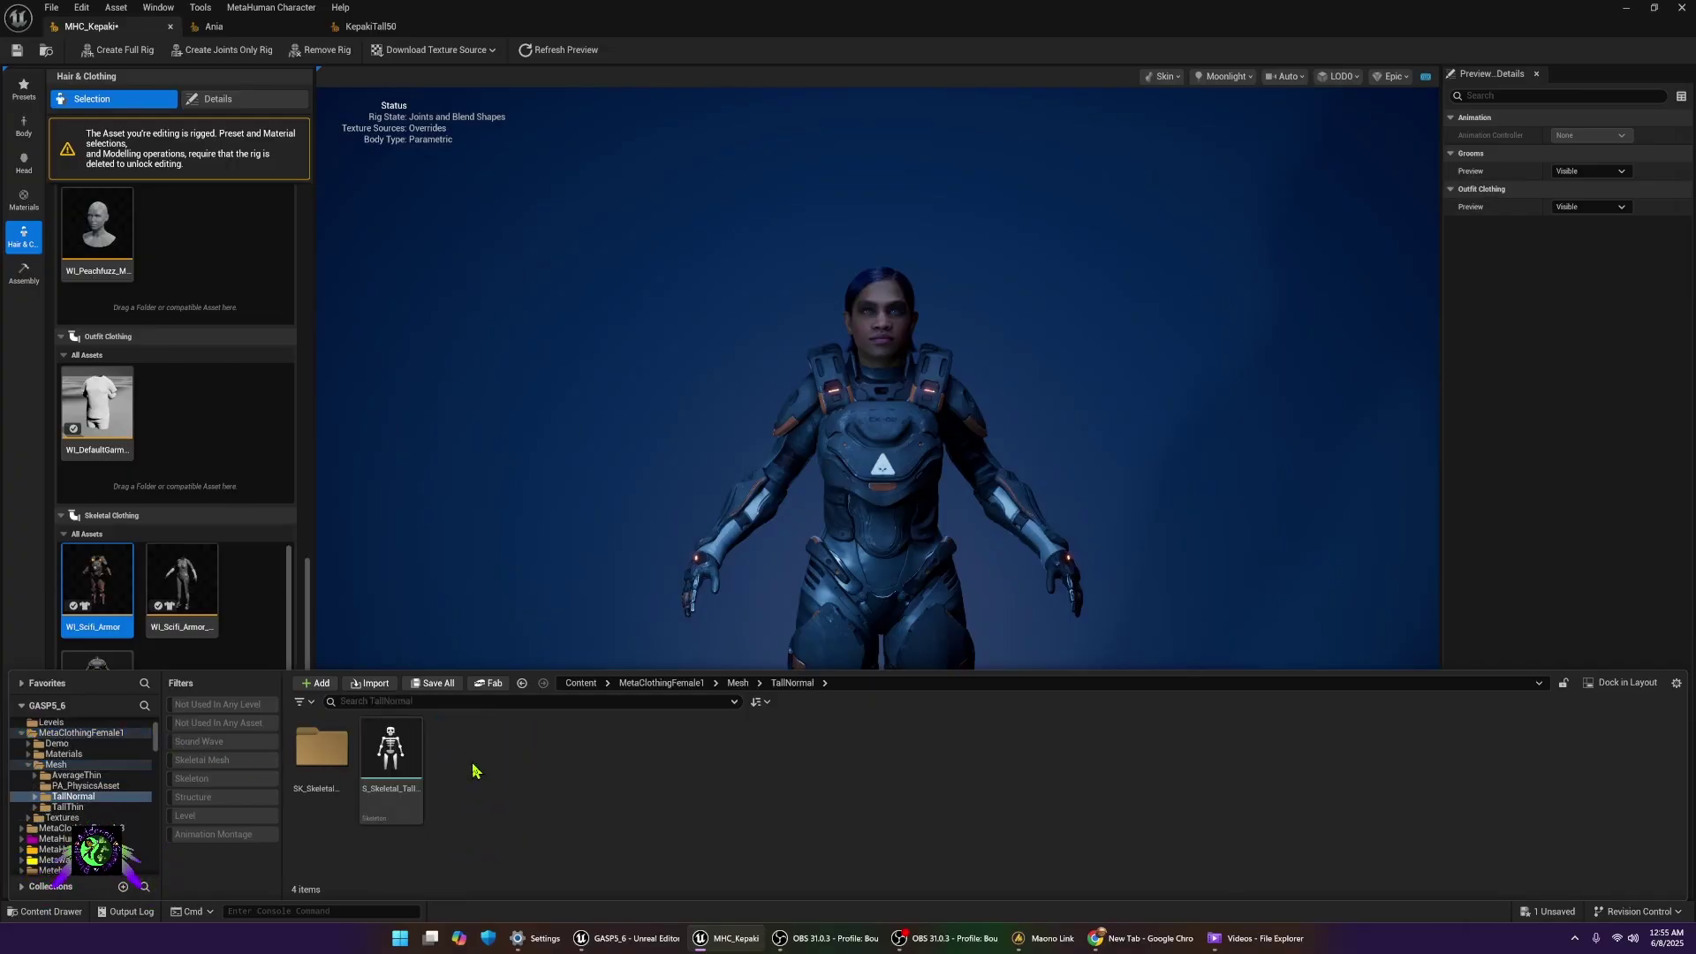
double_click(307, 765)
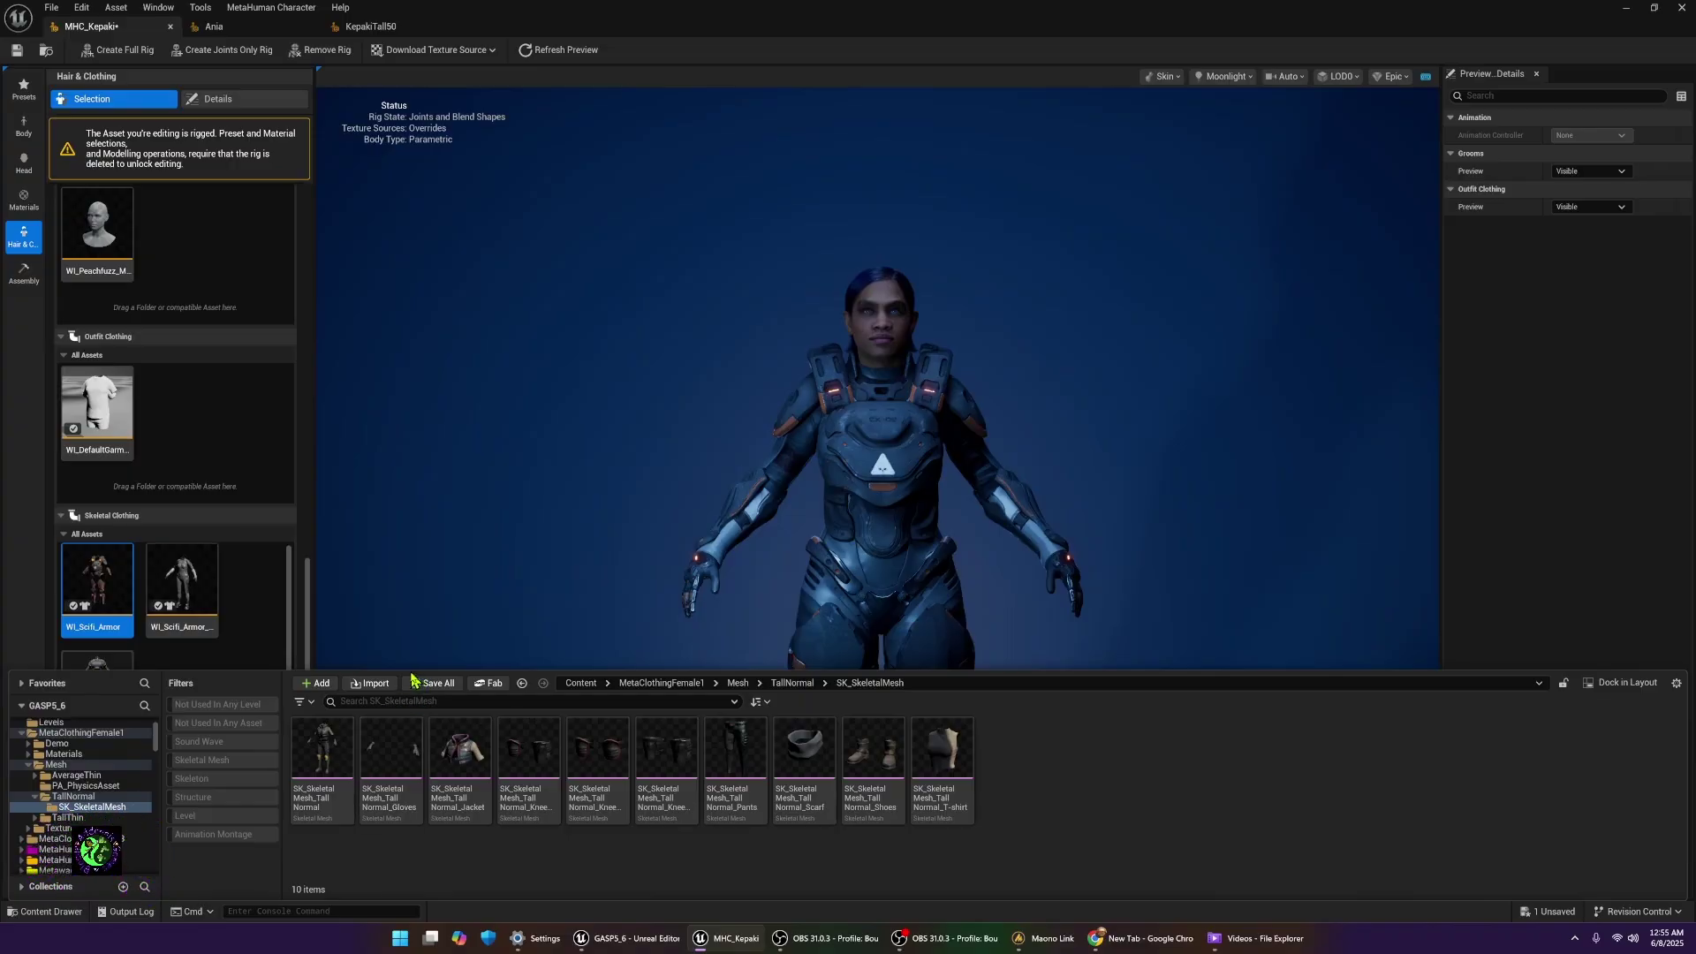
- Open the SK_SkeletalMesh_TallNormal skeletal mesh and inspect the full outfit near and far
double_click(345, 761)
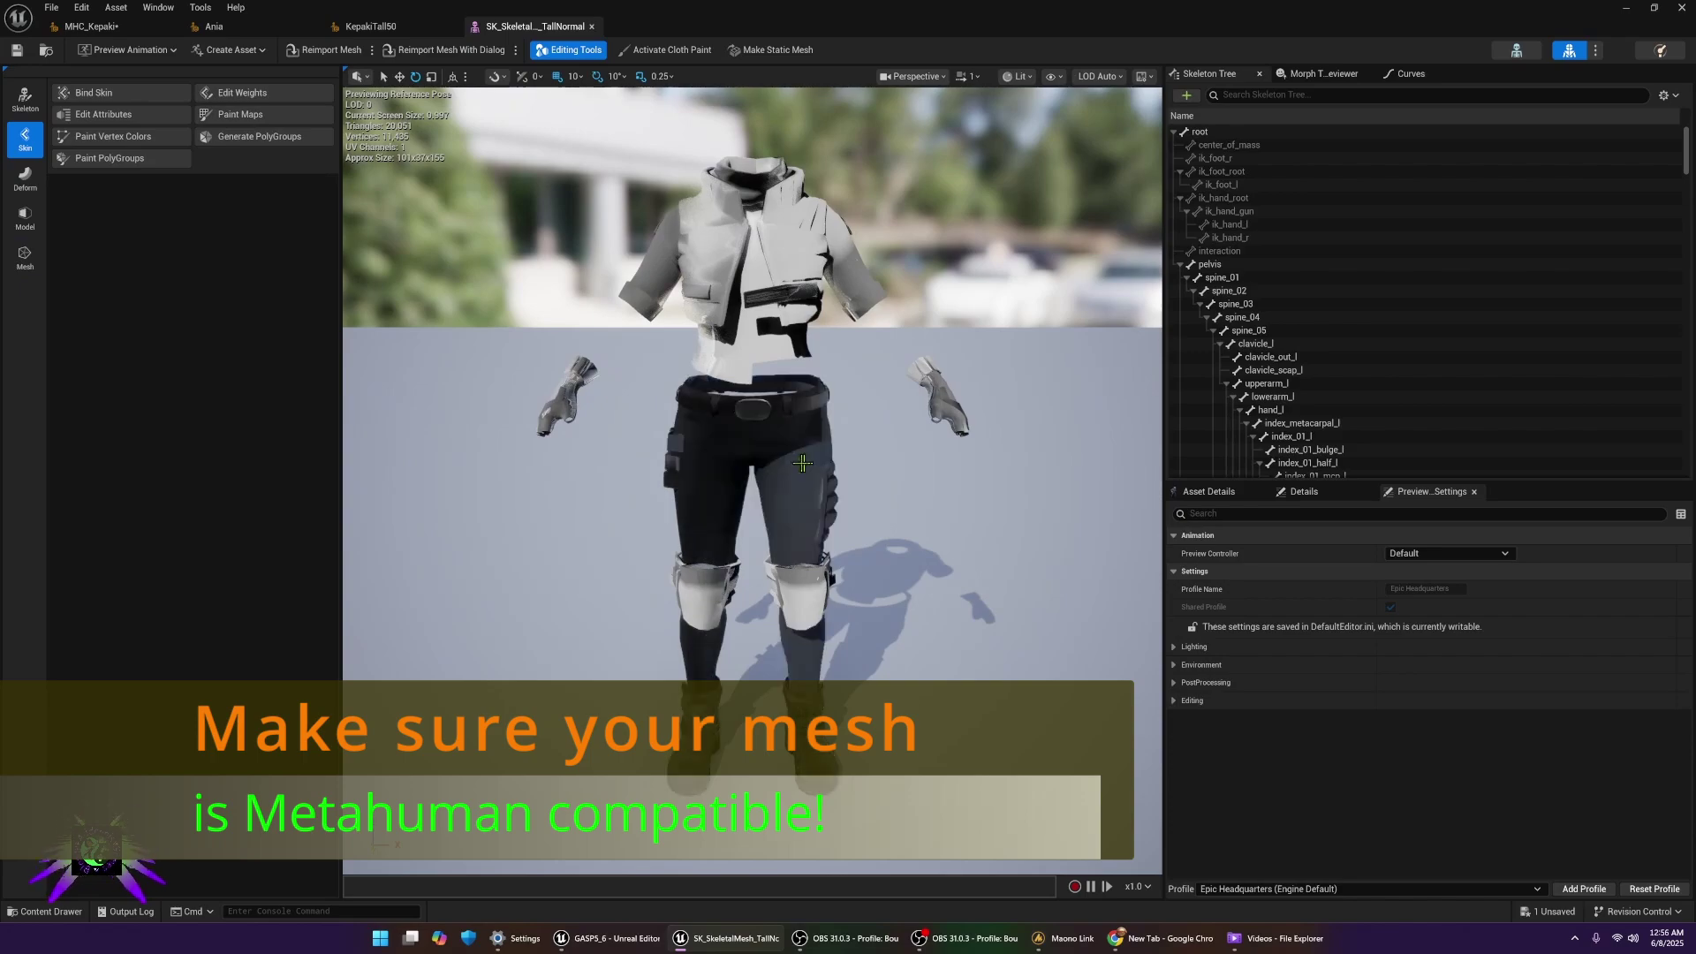
scroll(816, 462, up, 4)
scroll(786, 462, down, 6)
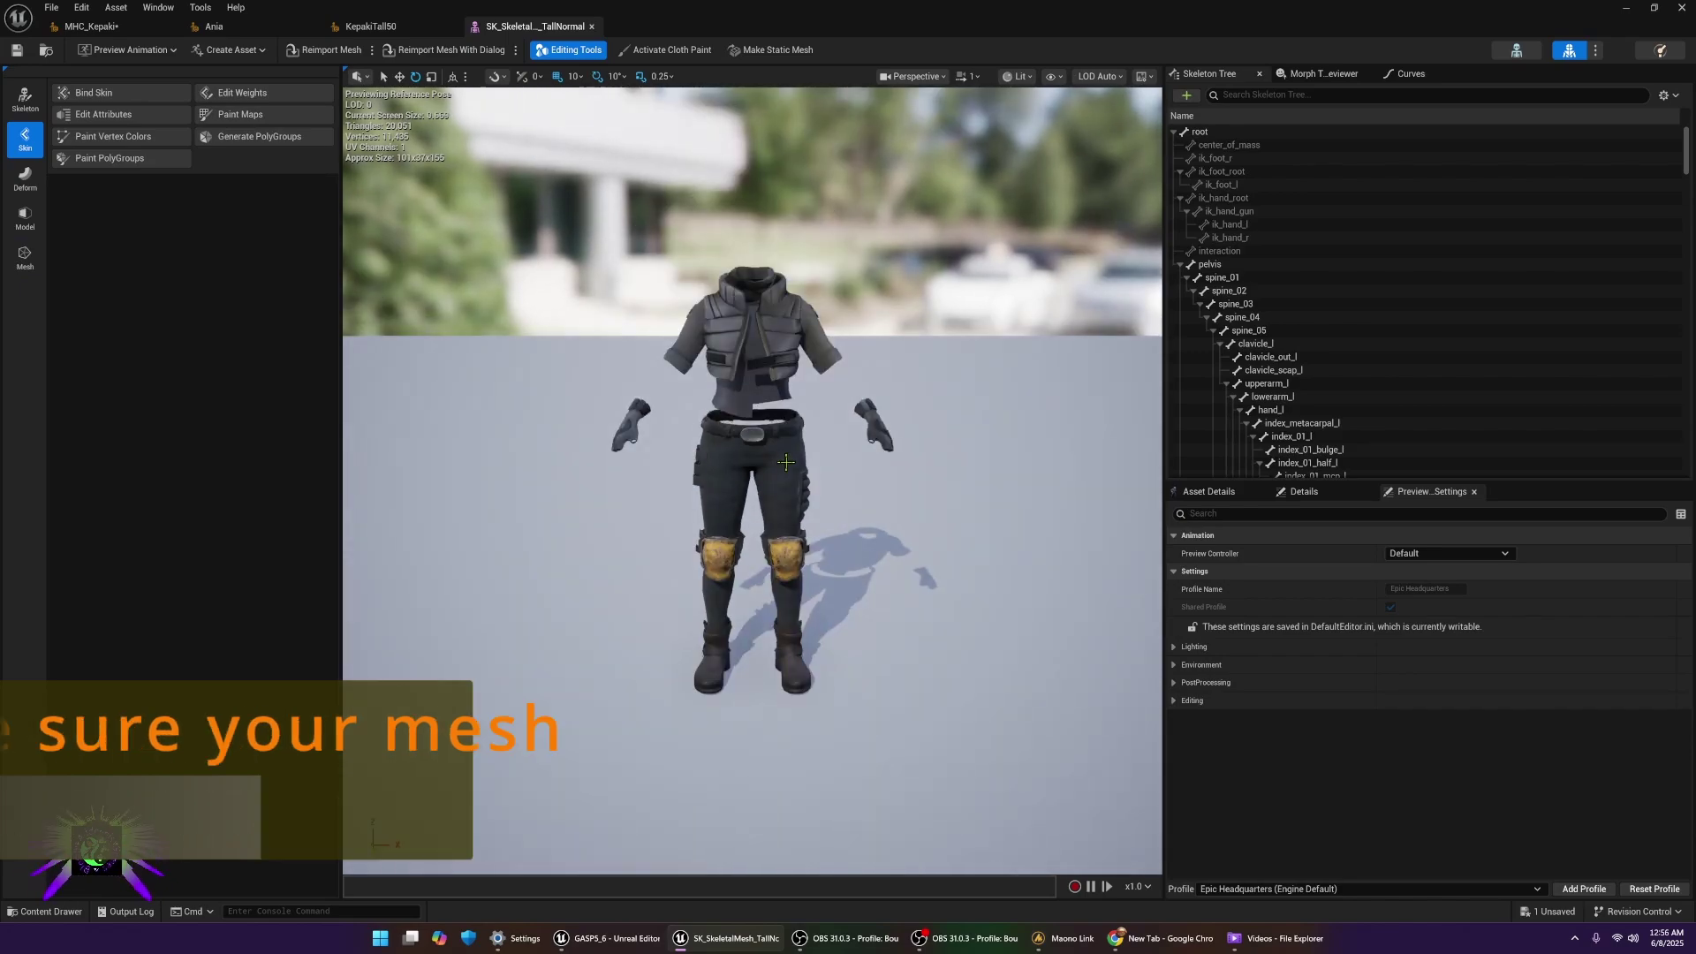
scroll(786, 462, up, 6)
scroll(786, 462, down, 3)
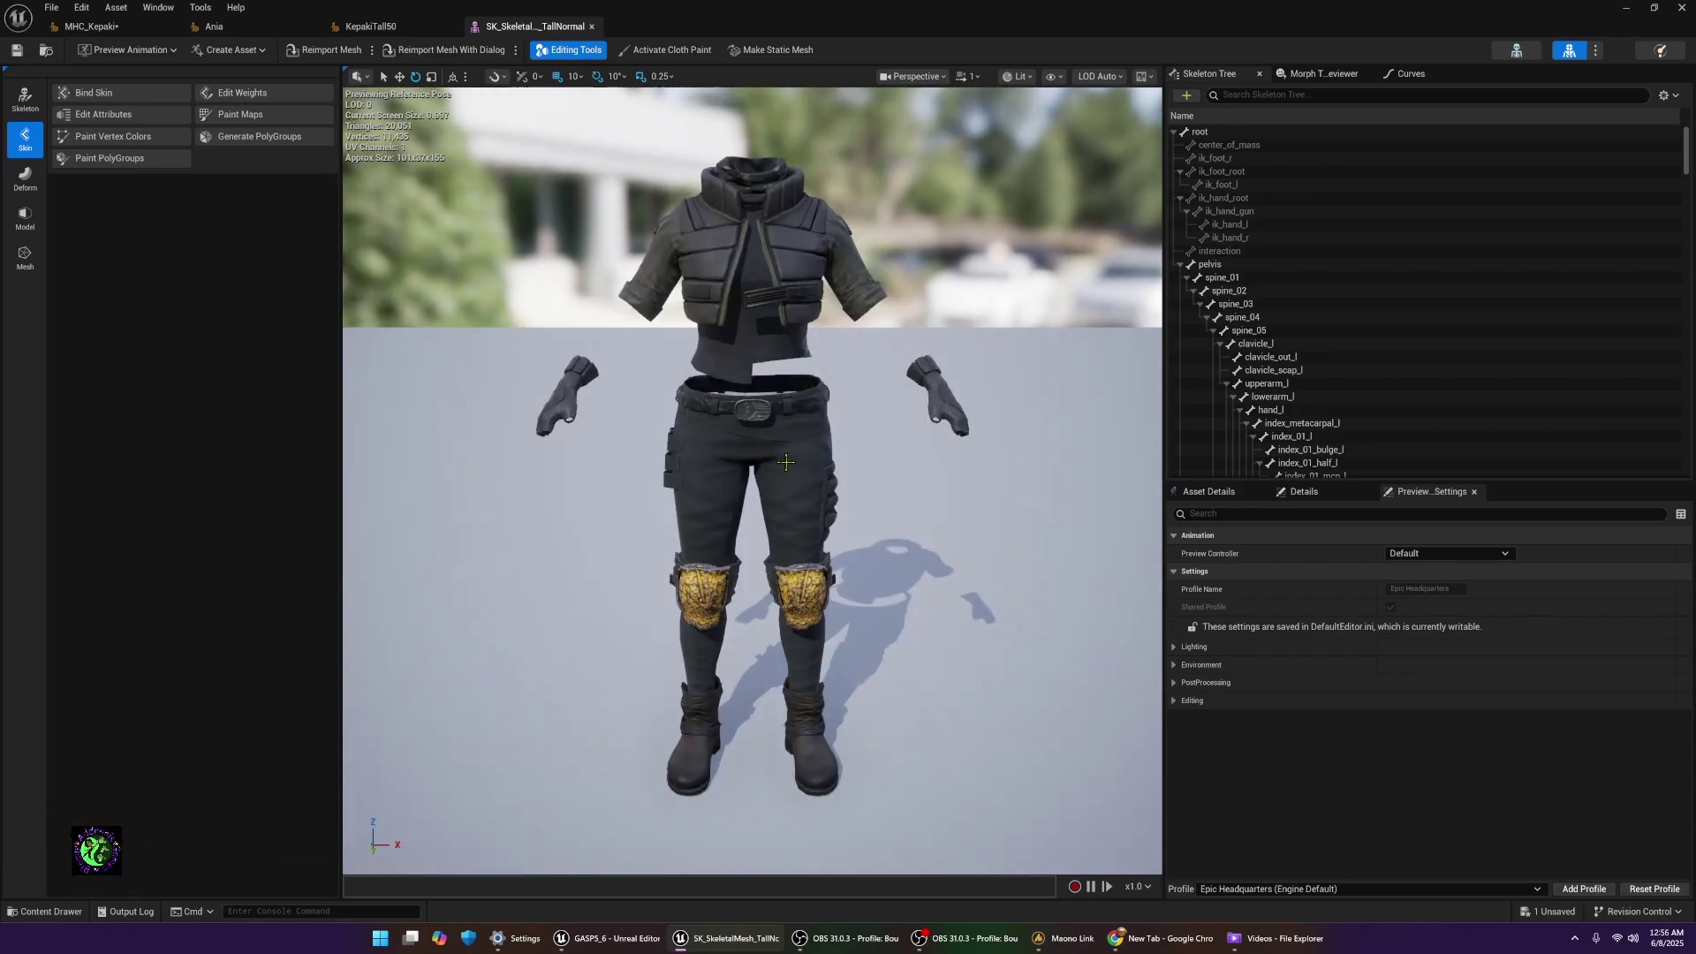
- Return to the KepakiTall50 character and open the Clothing folder inside MetaHuman_Creator
click(375, 28)
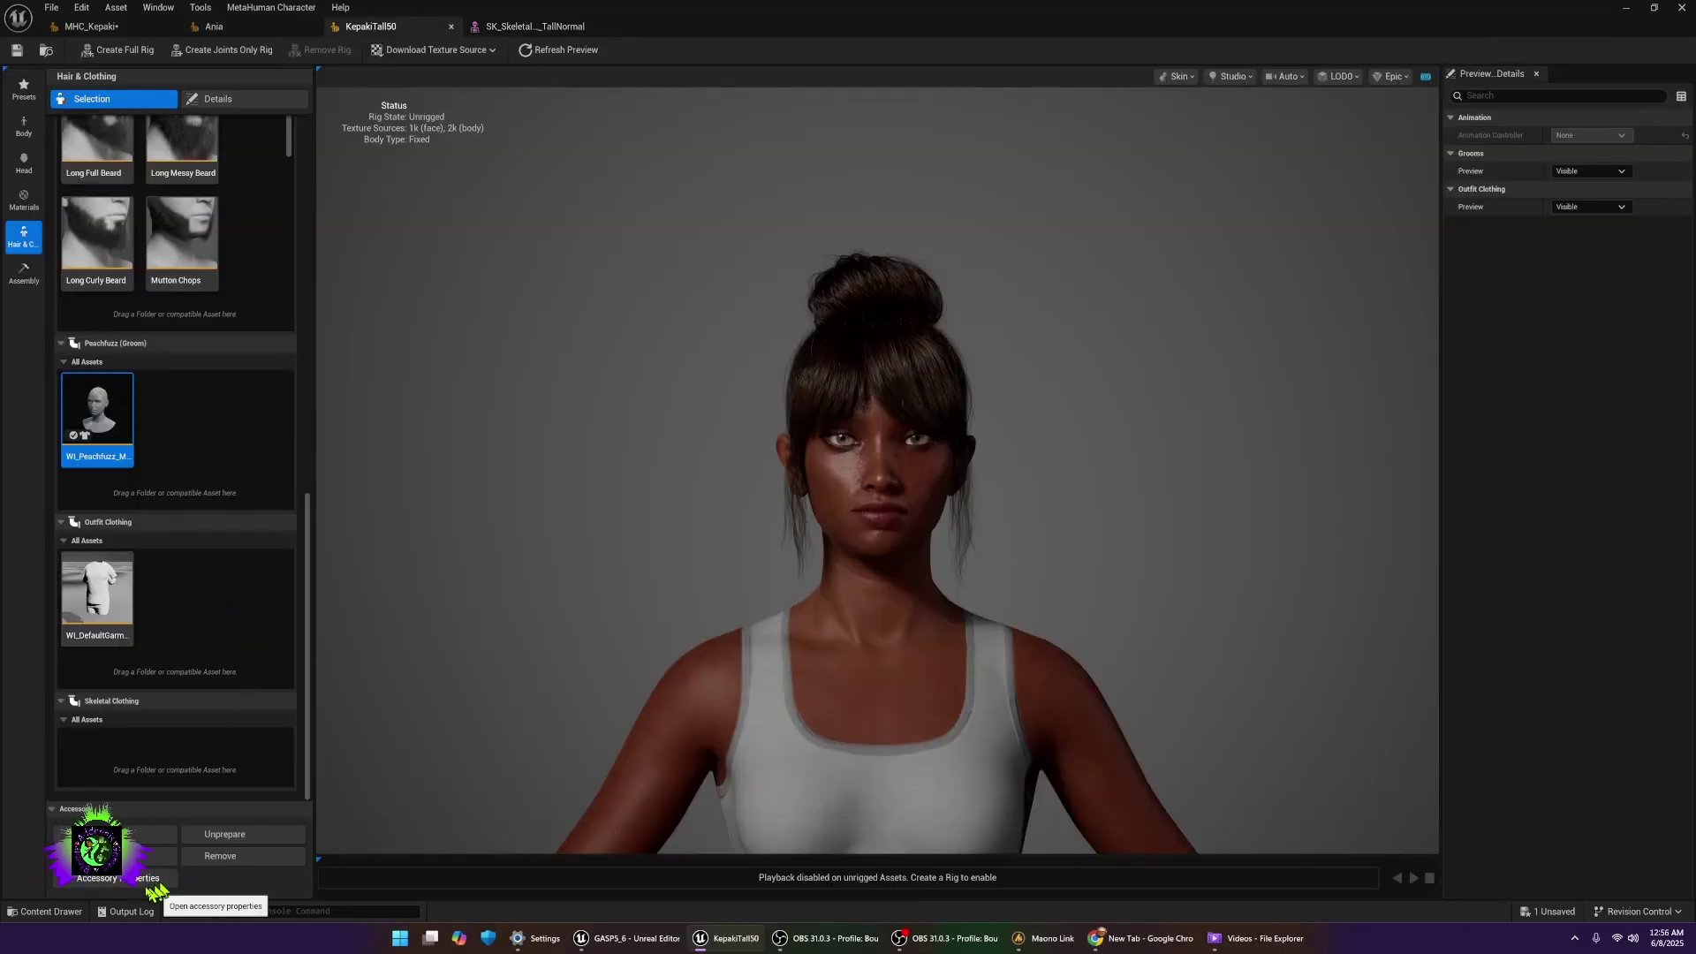
click(57, 913)
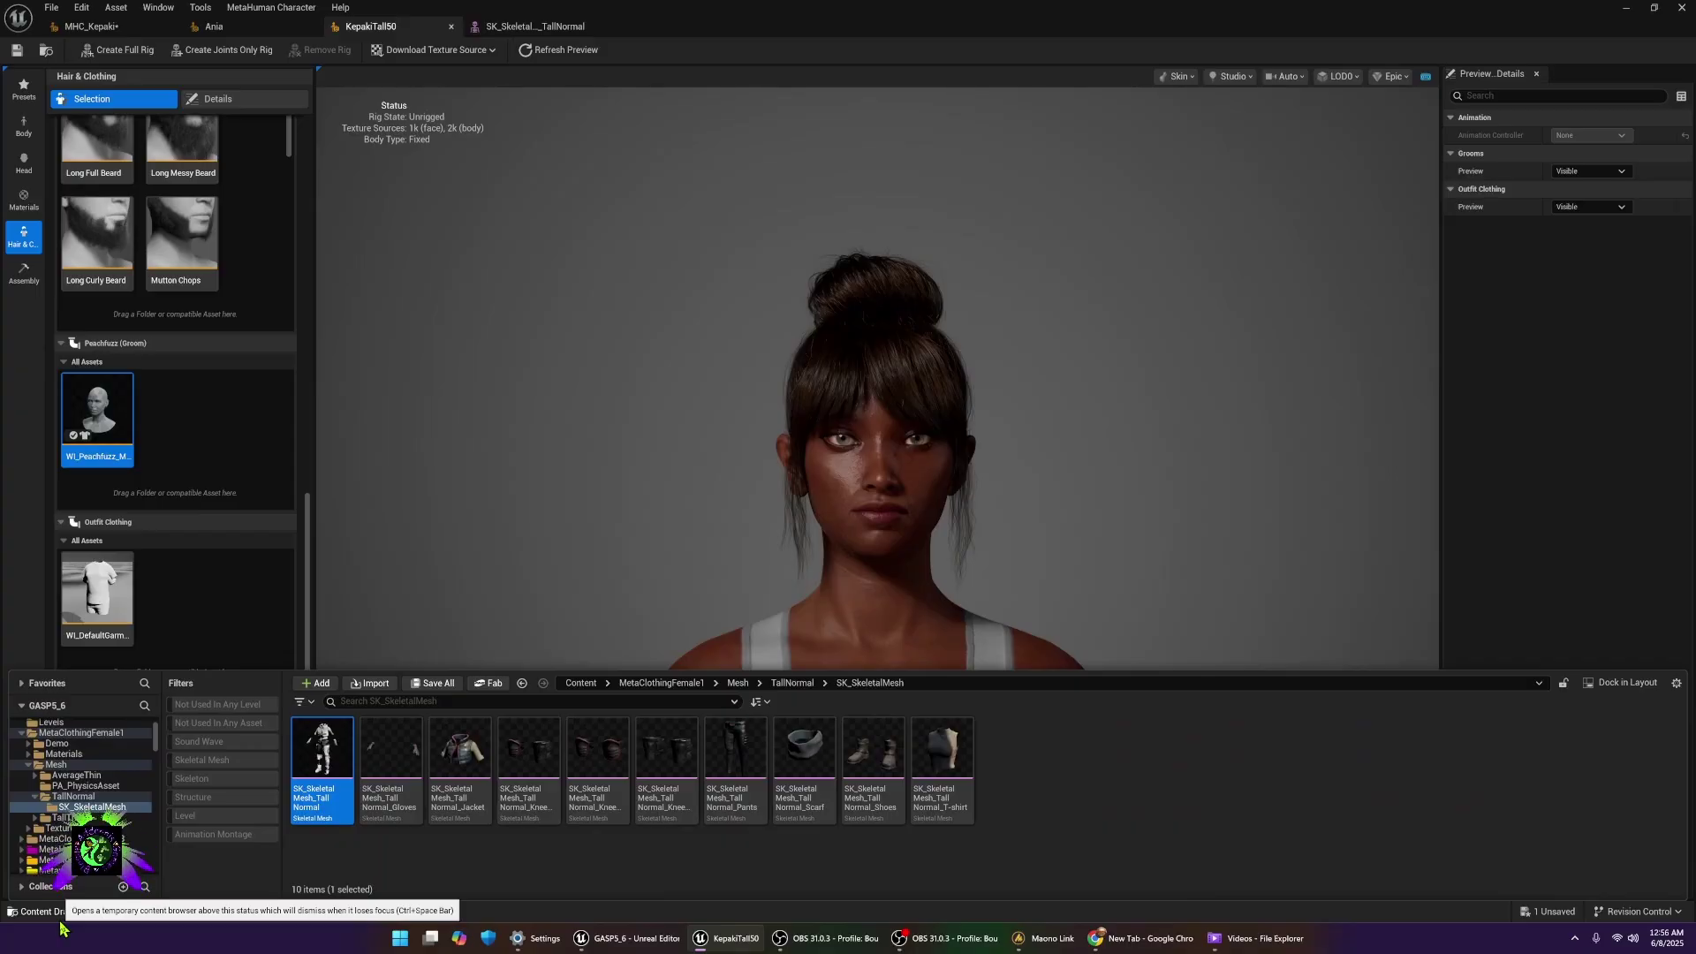
click(61, 918)
click(61, 919)
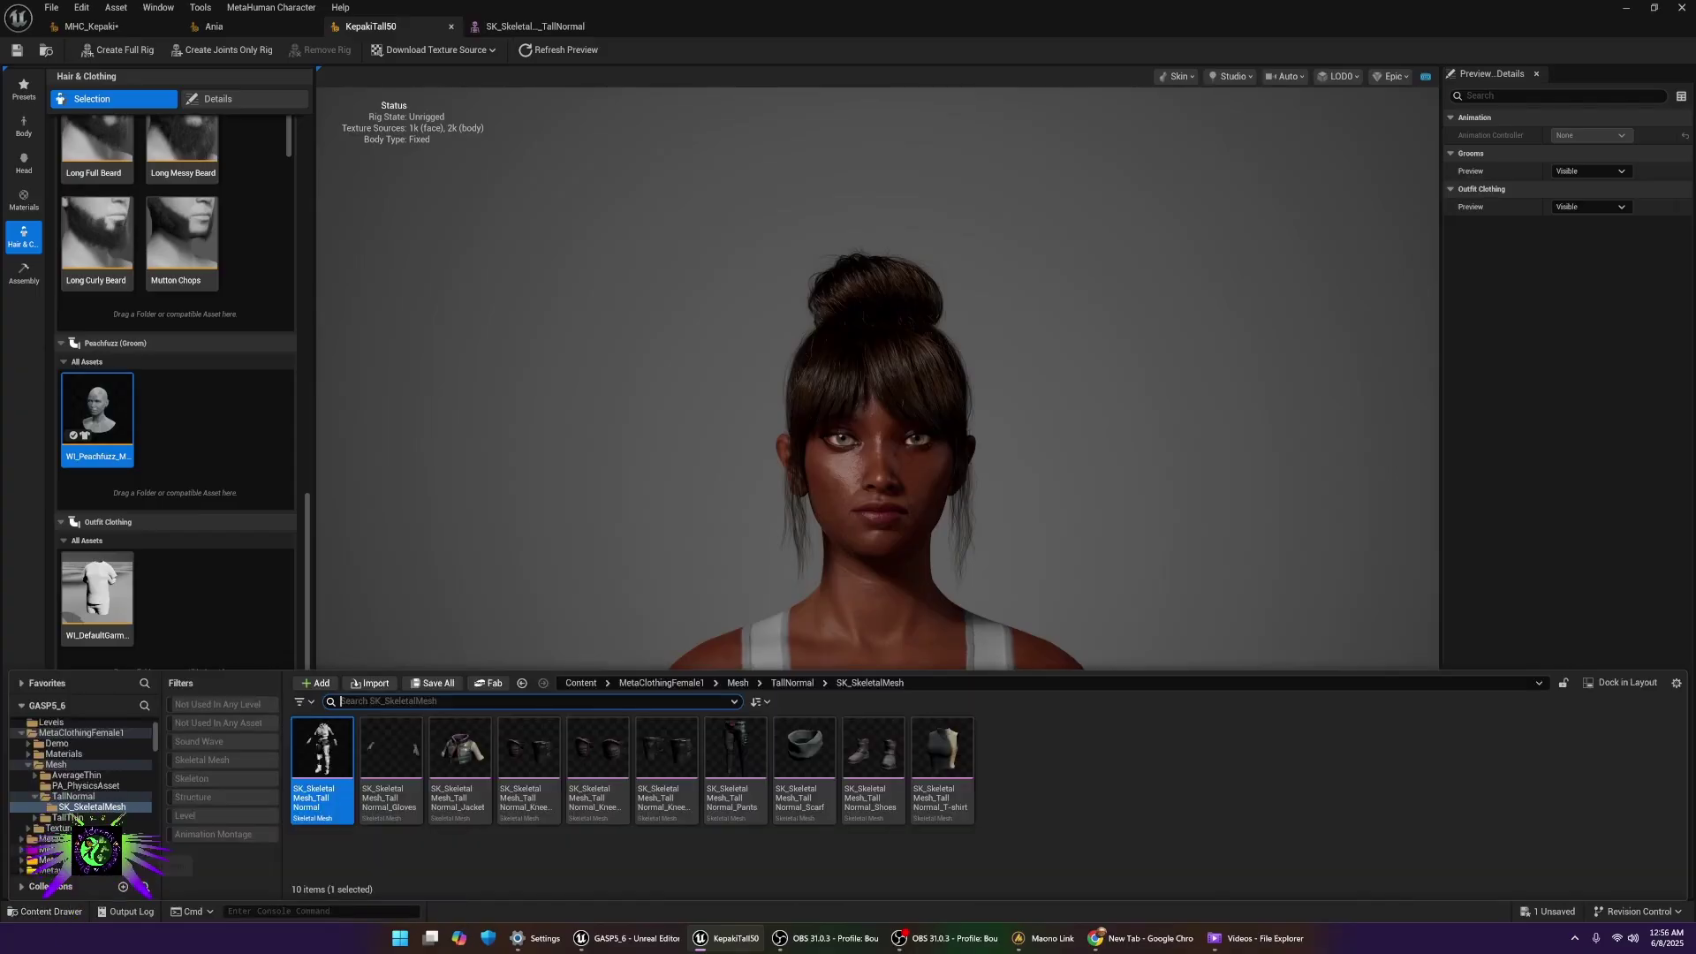
click(49, 849)
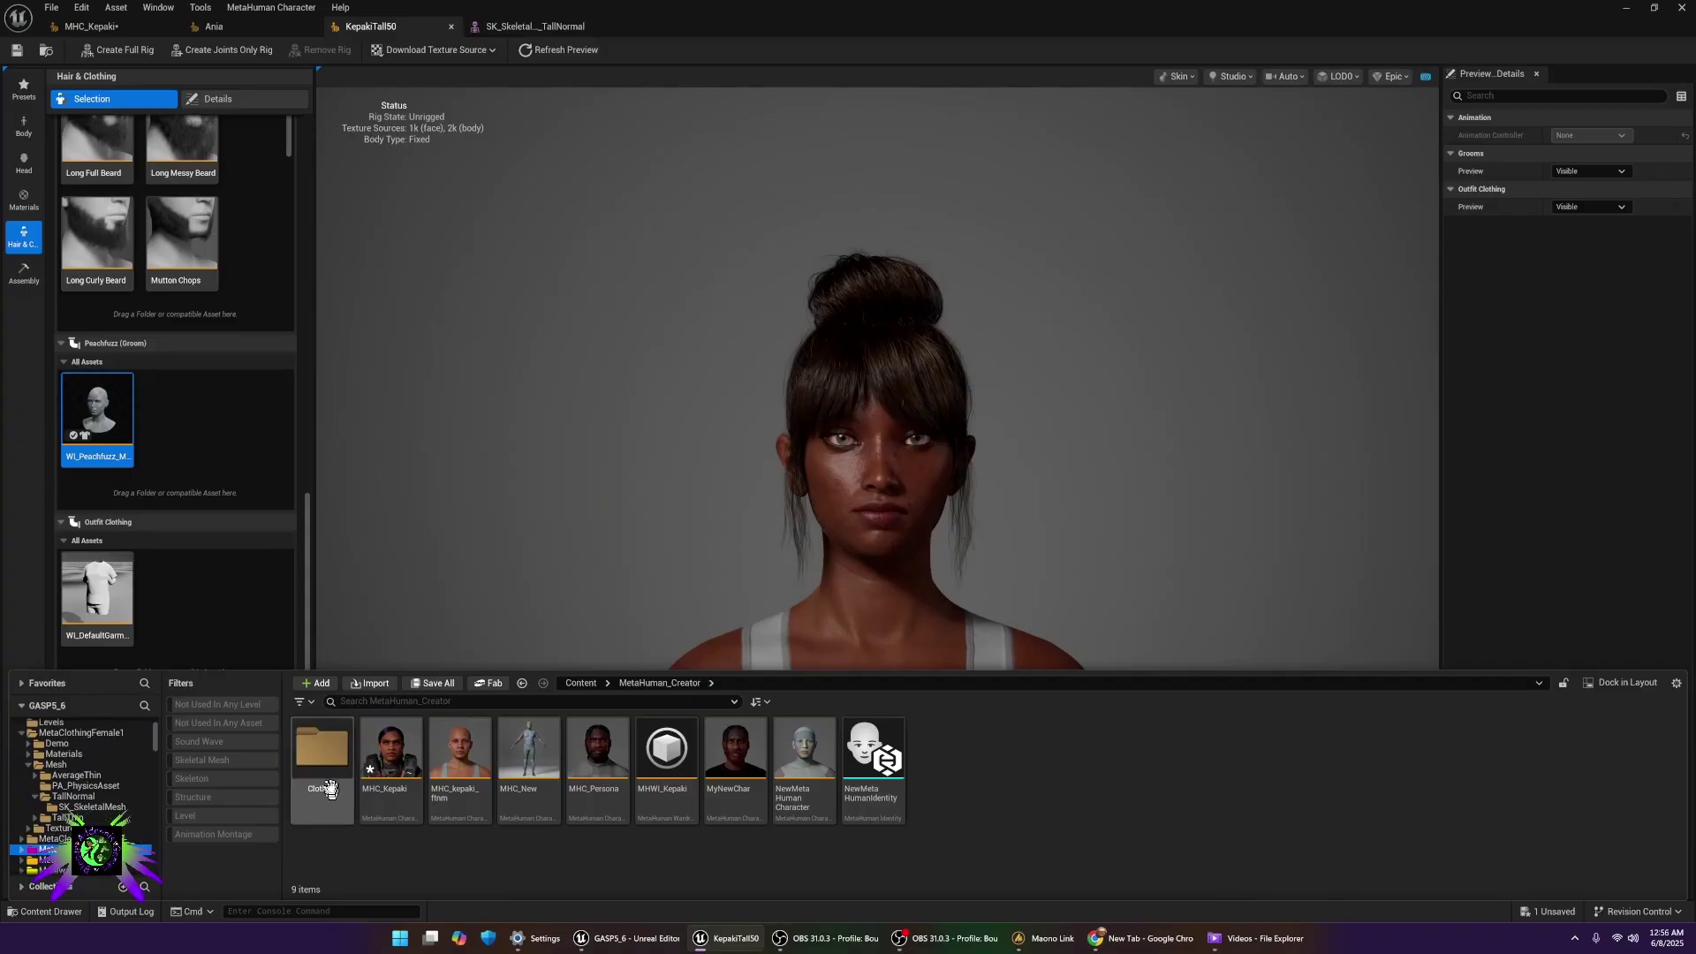
double_click(322, 755)
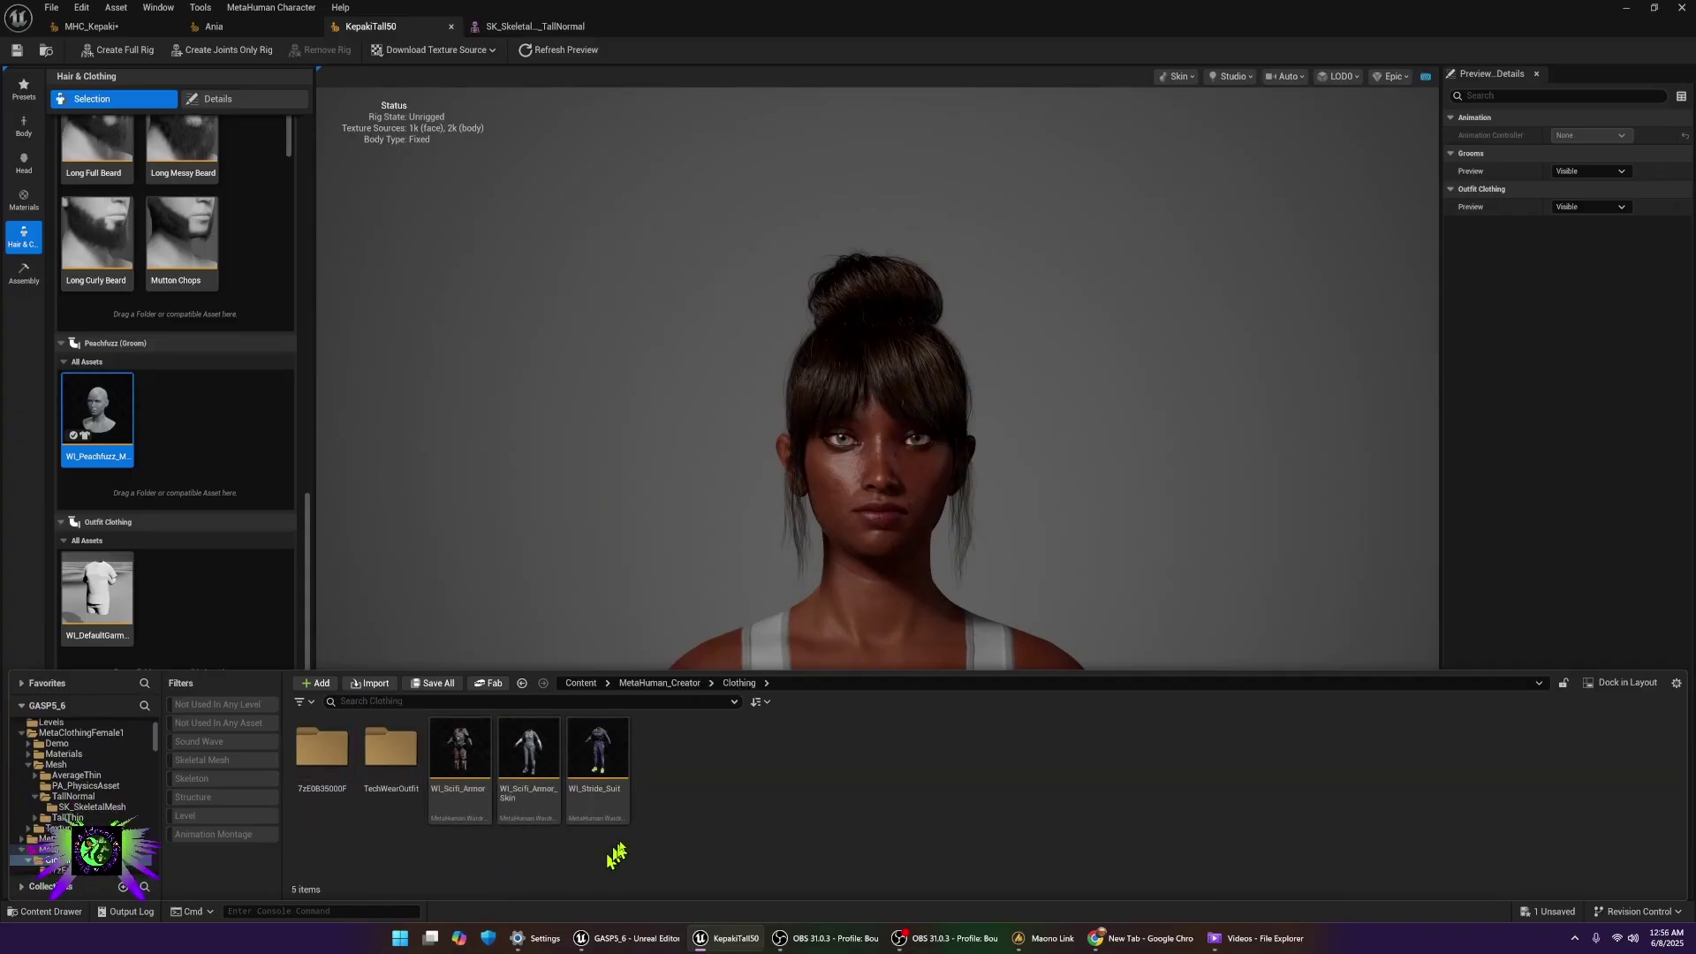
- Create a MetaHuman Wardrobe Item named WI_Ranger_Outfit in the Clothing folder
right_click(705, 792)
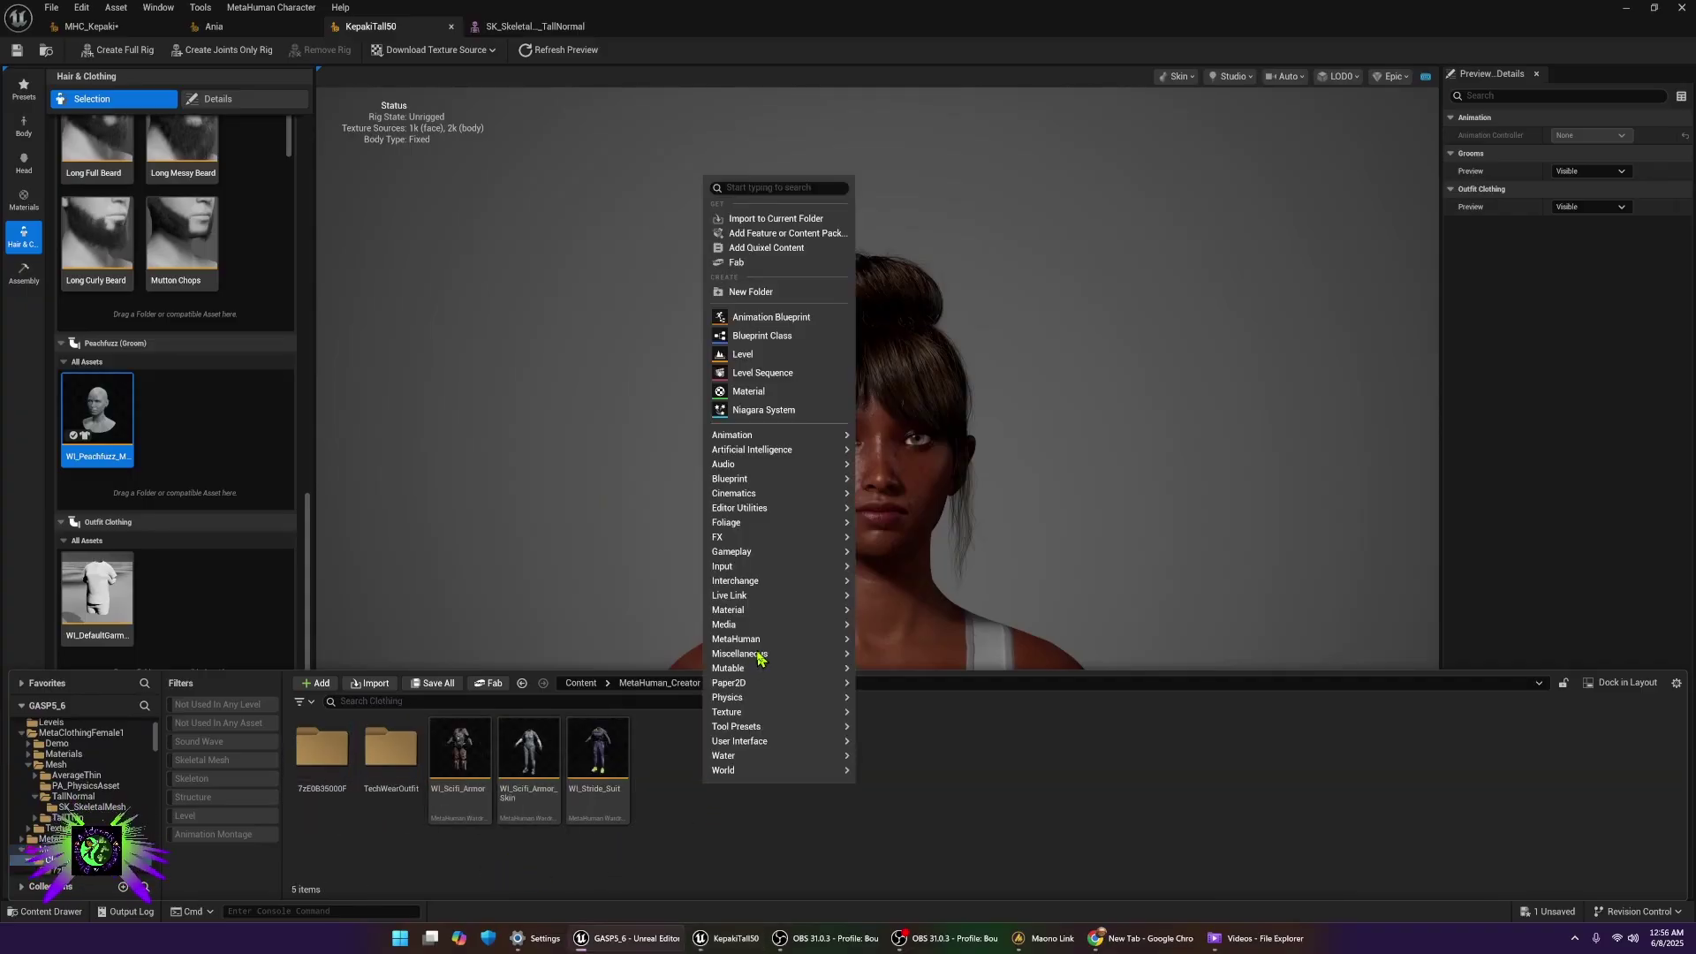
mouse_move(735, 638)
mouse_move(883, 765)
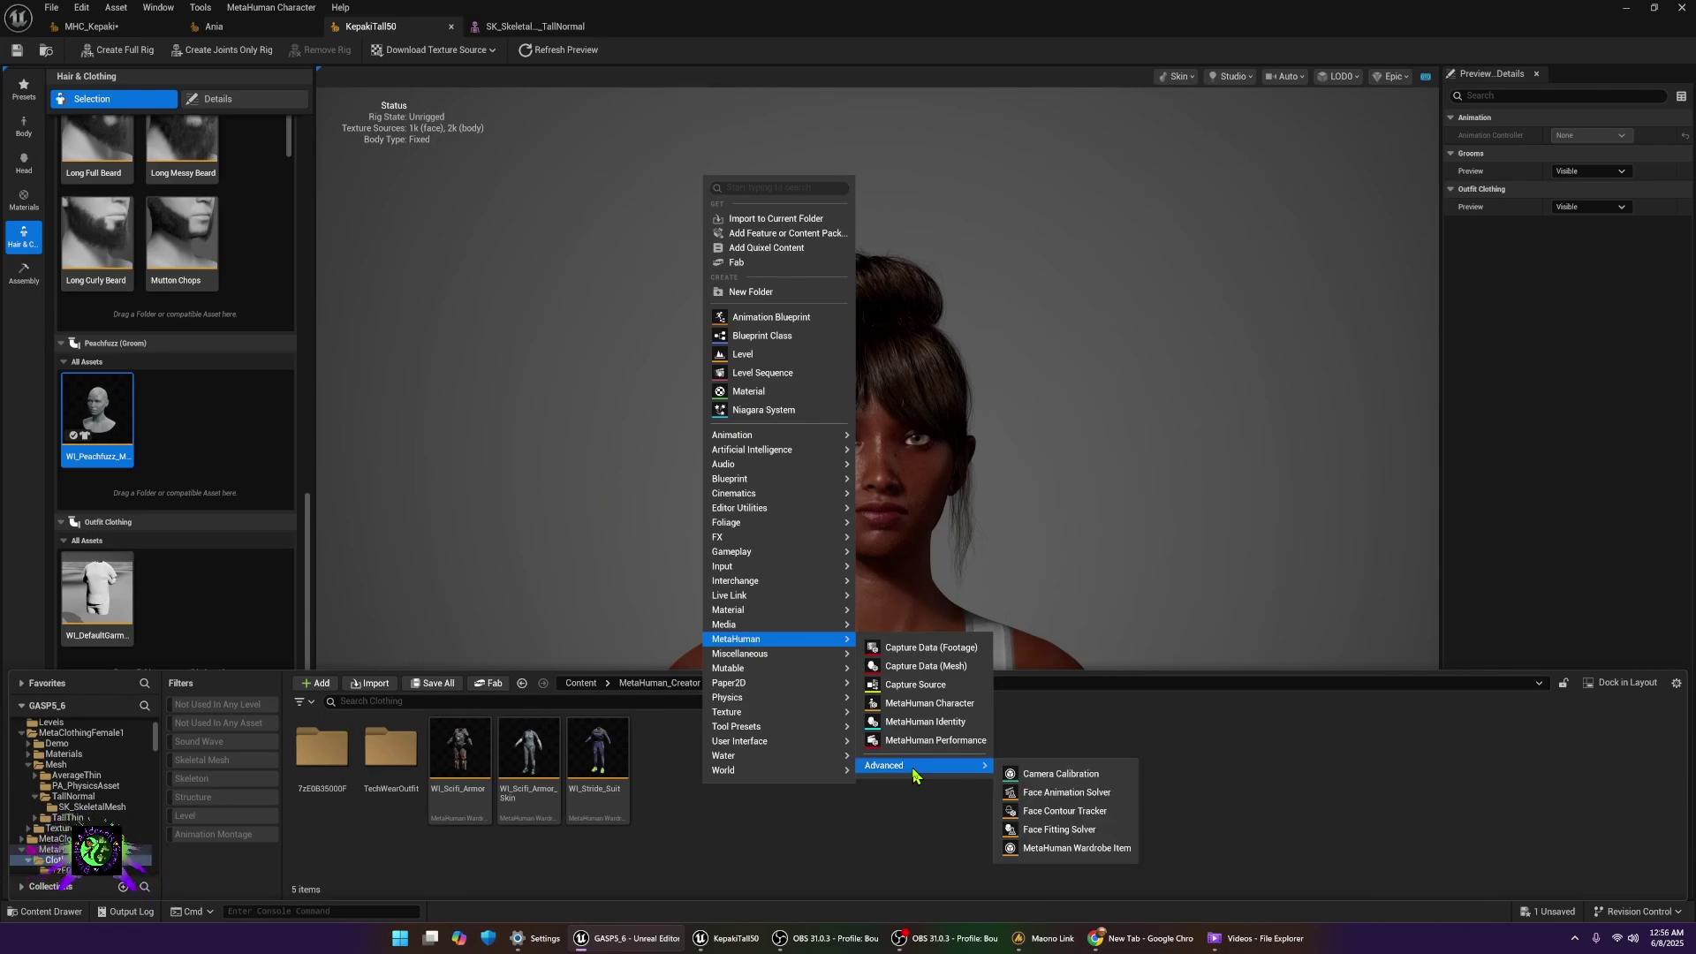
click(1029, 850)
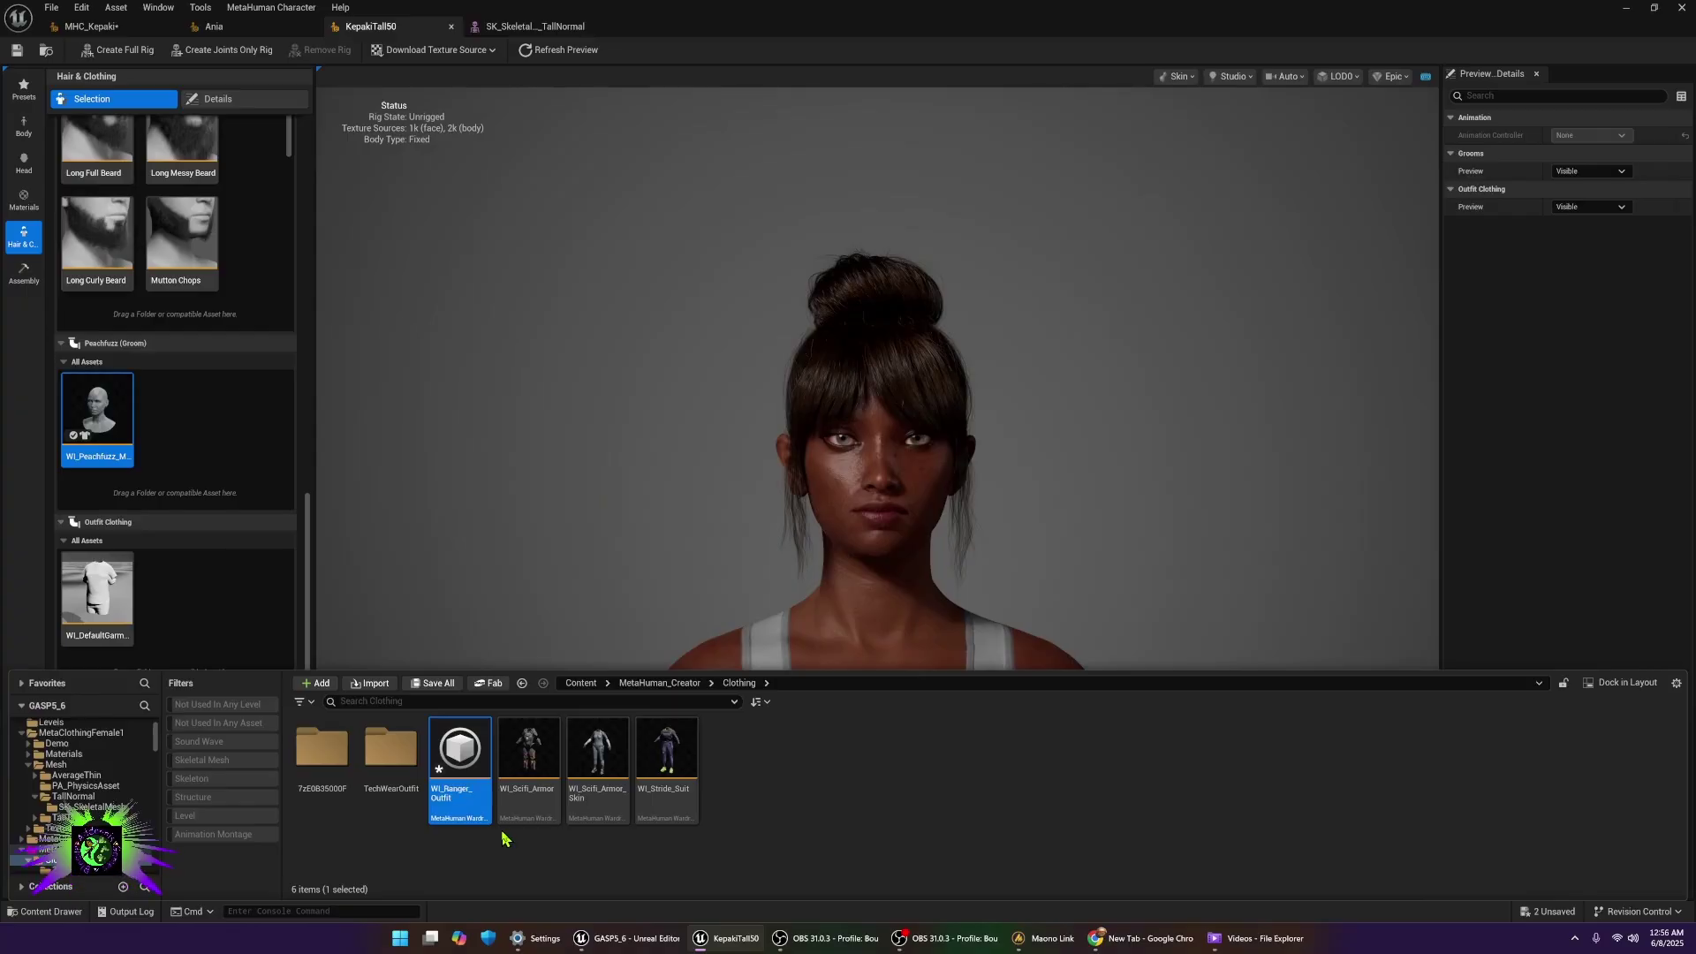
- Open the WI_Ranger_Outfit wardrobe item and set its pipeline to MetaHuman Outfit Pipeline
double_click(460, 753)
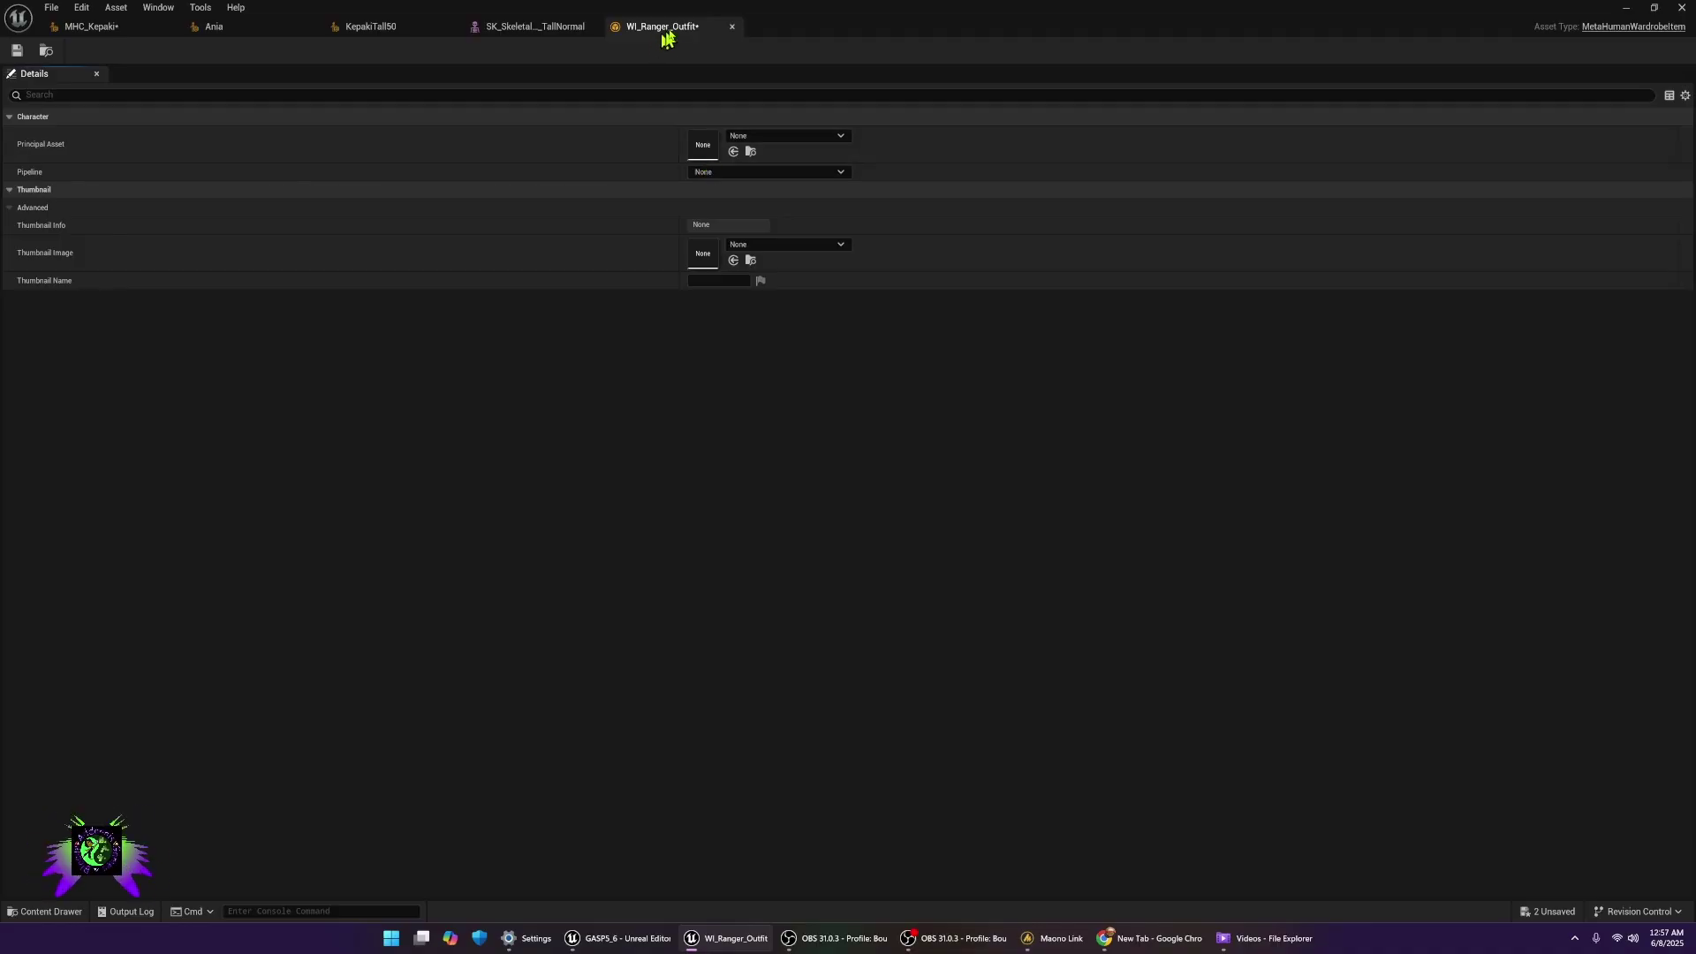
click(744, 174)
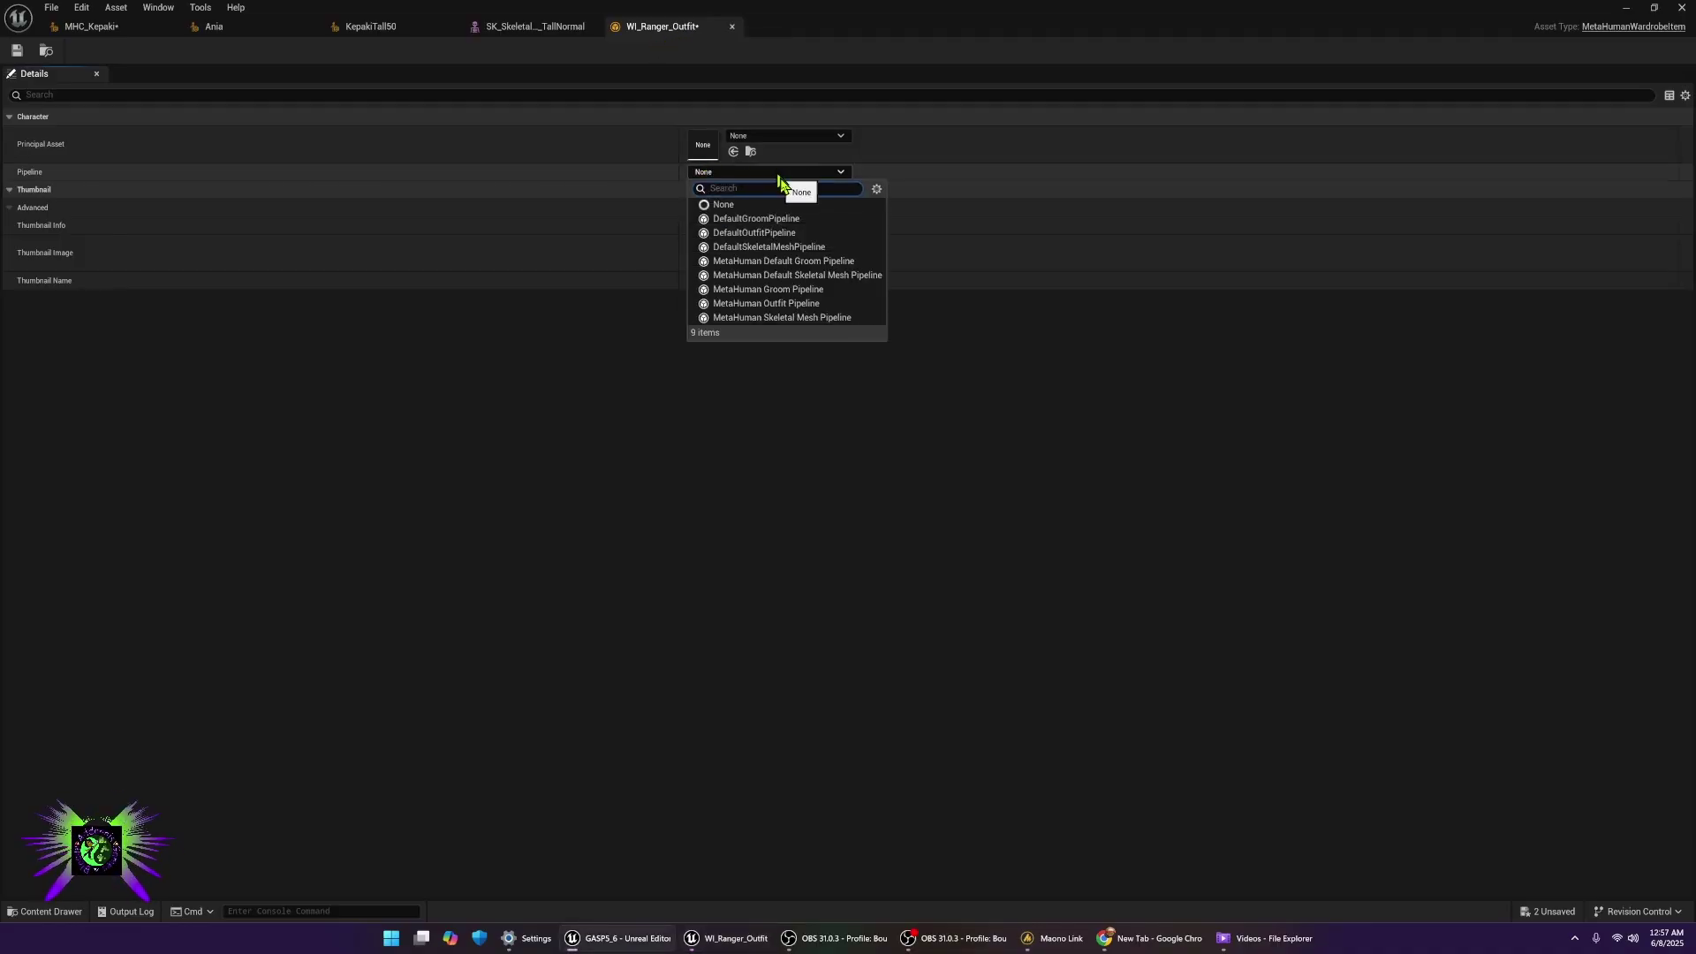
click(777, 304)
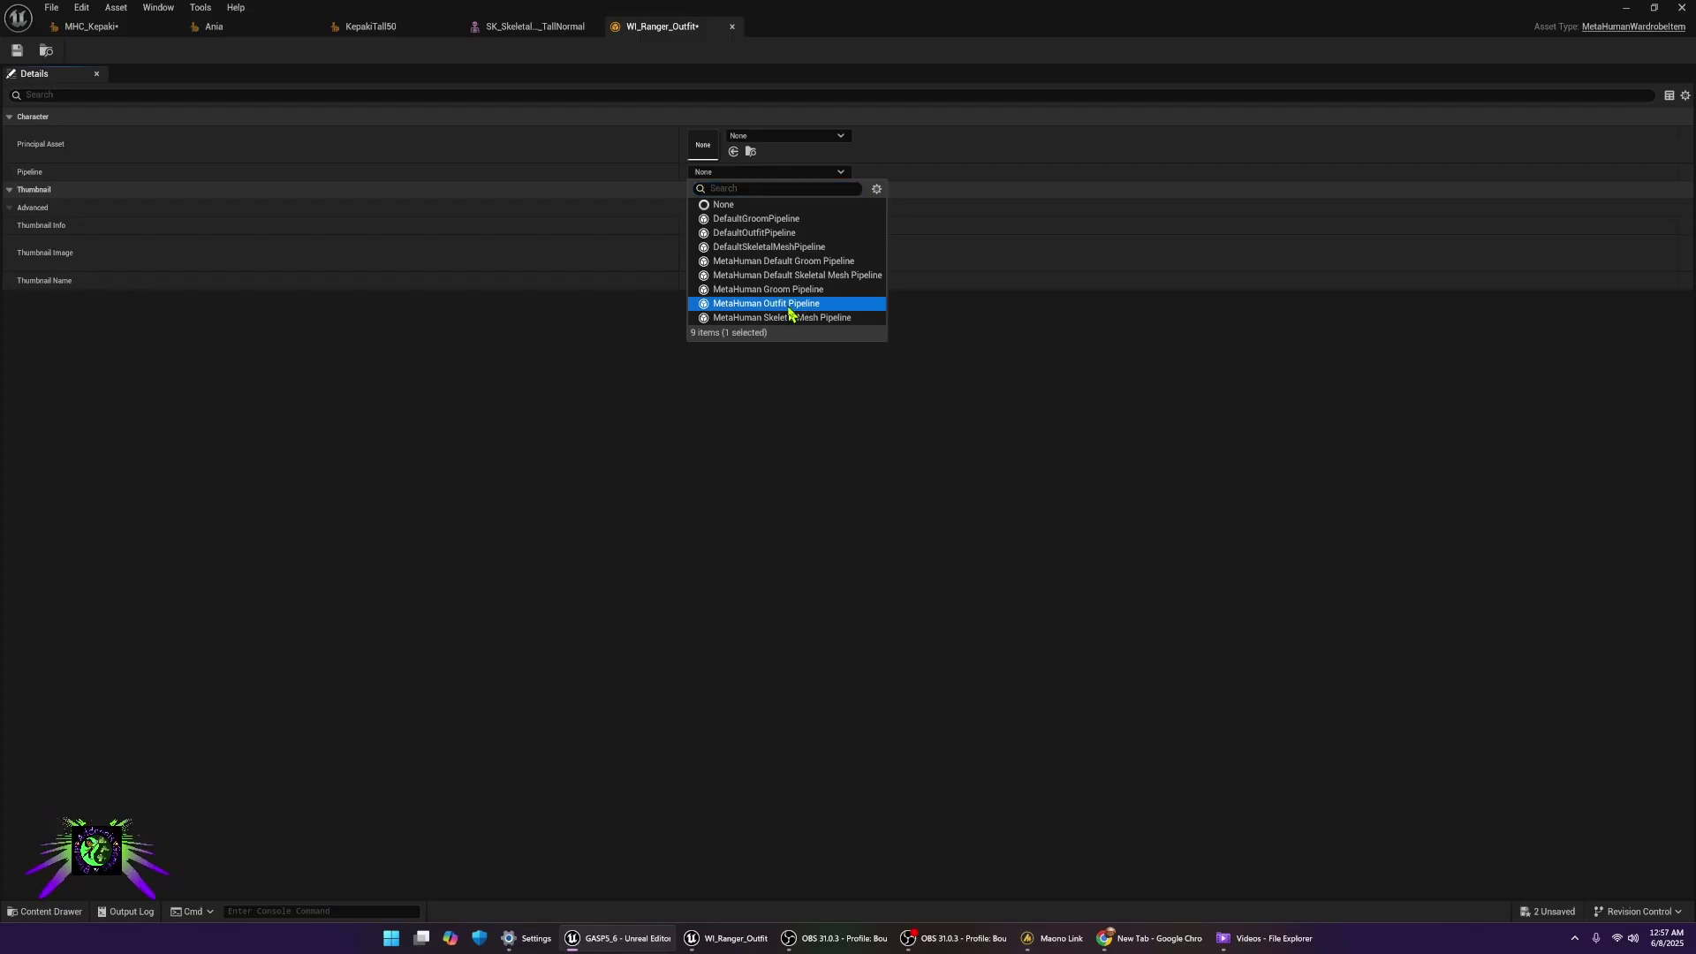
- Assign SK_SkeletalMesh_TallNormal as the wardrobe item's principal asset, expand its pipeline settings and save all assets
click(764, 137)
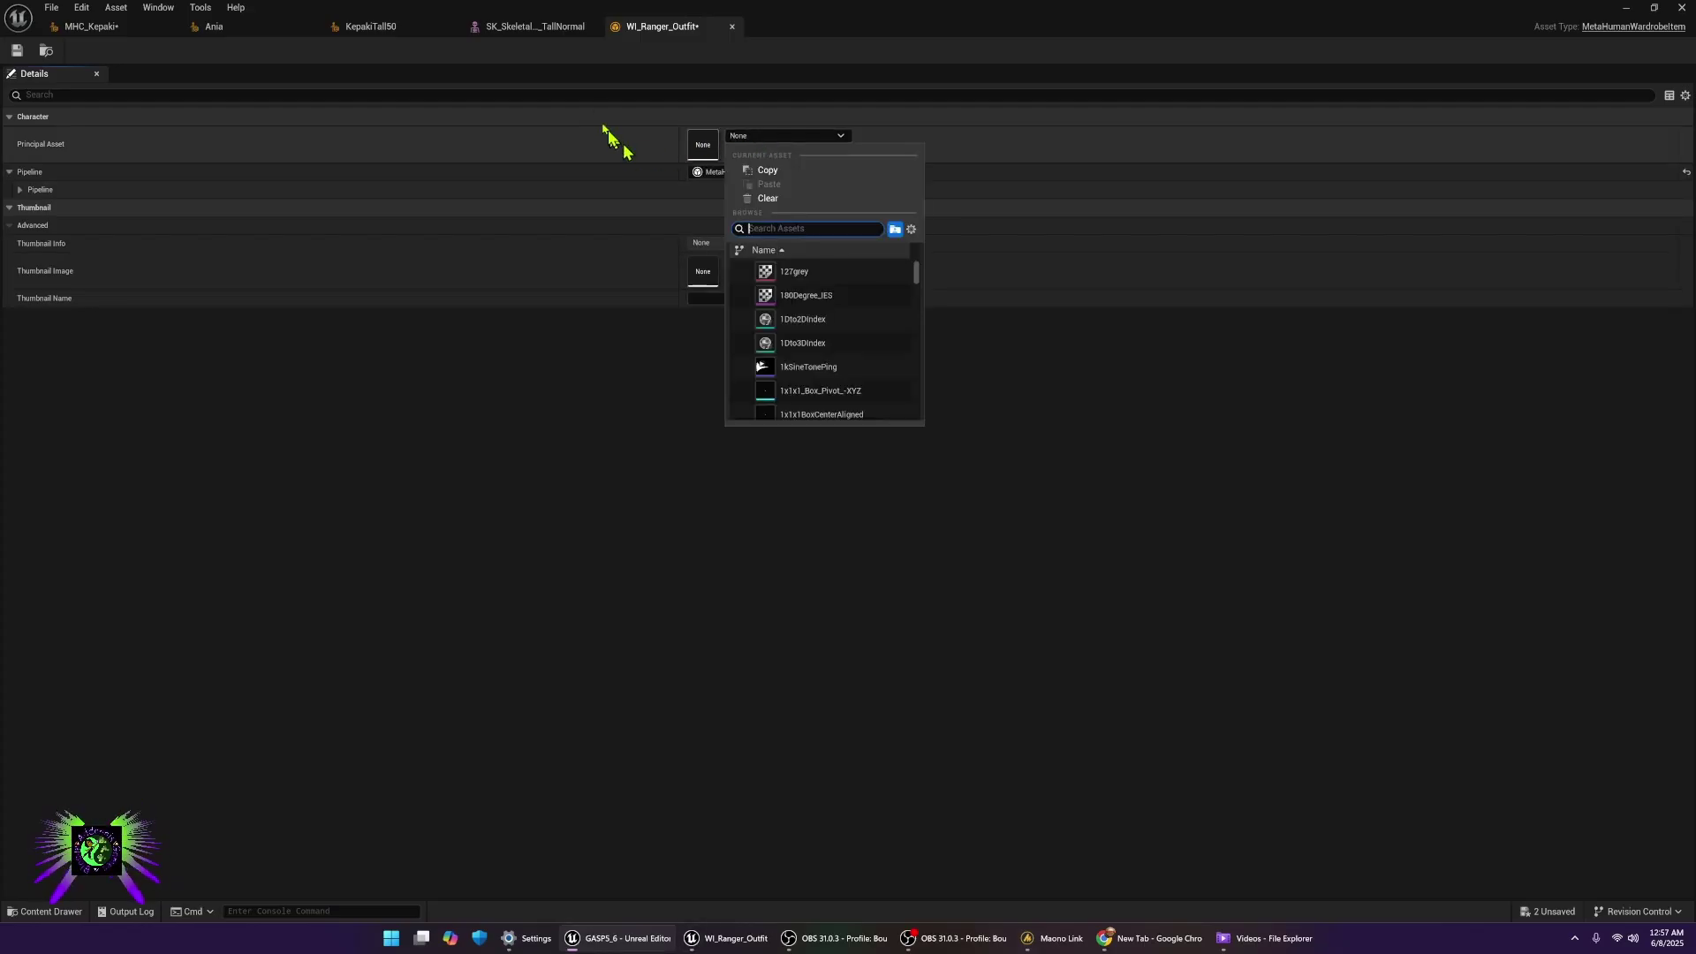
click(525, 30)
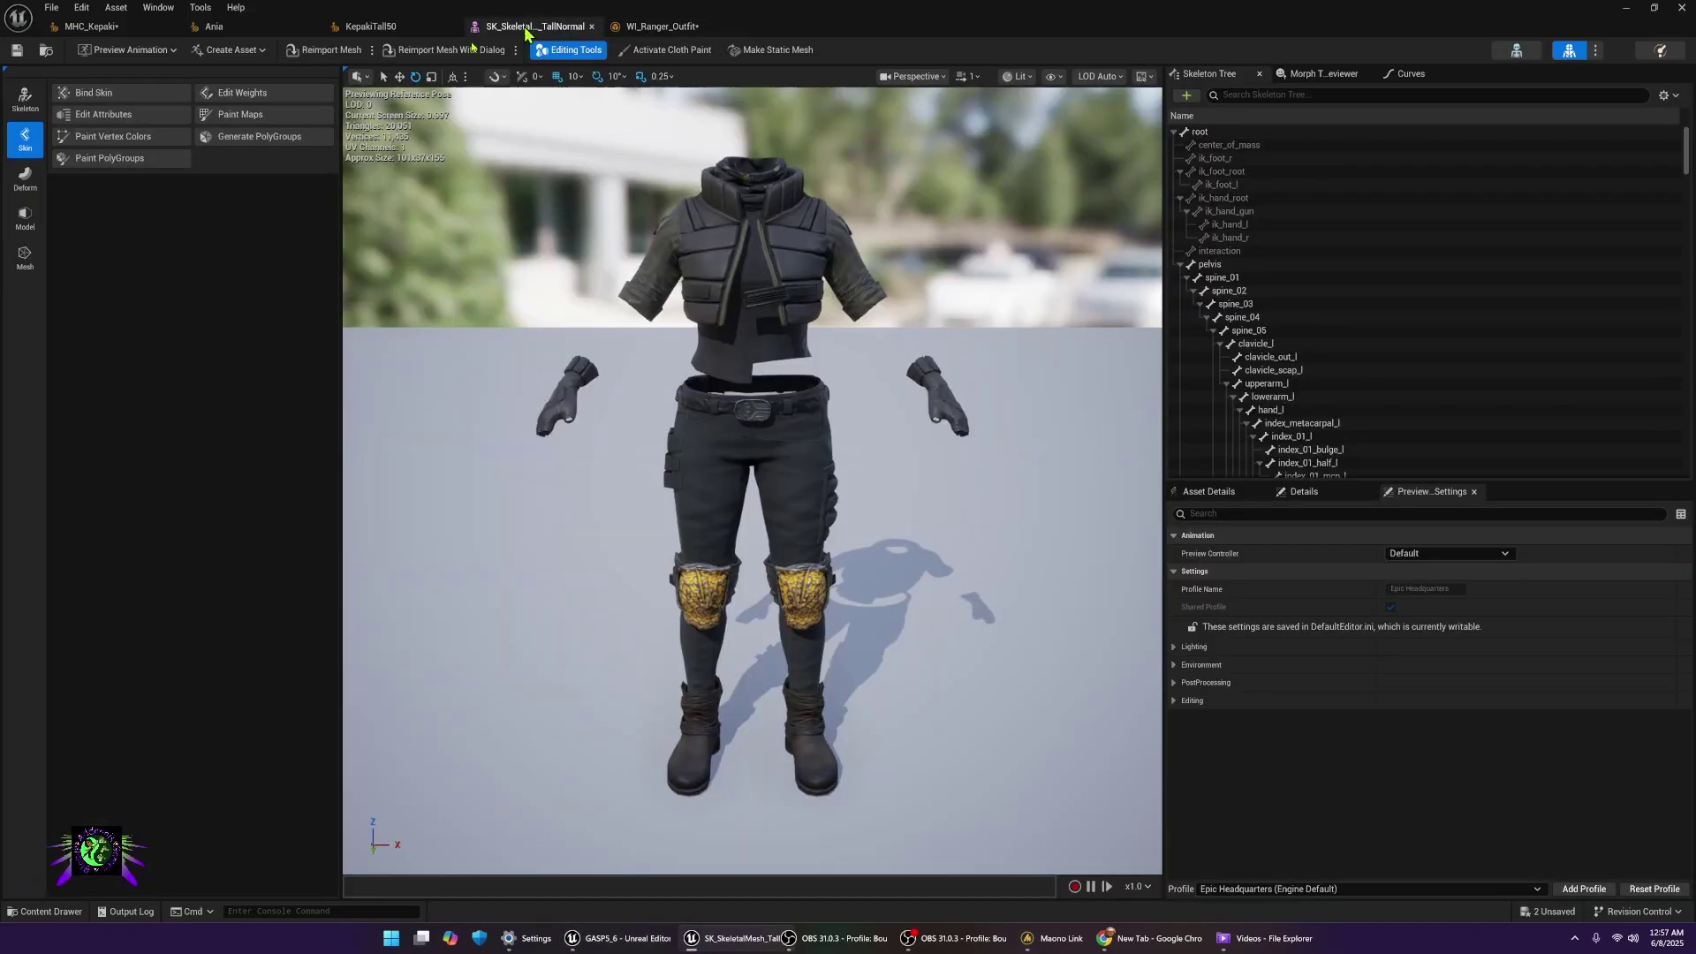
click(47, 50)
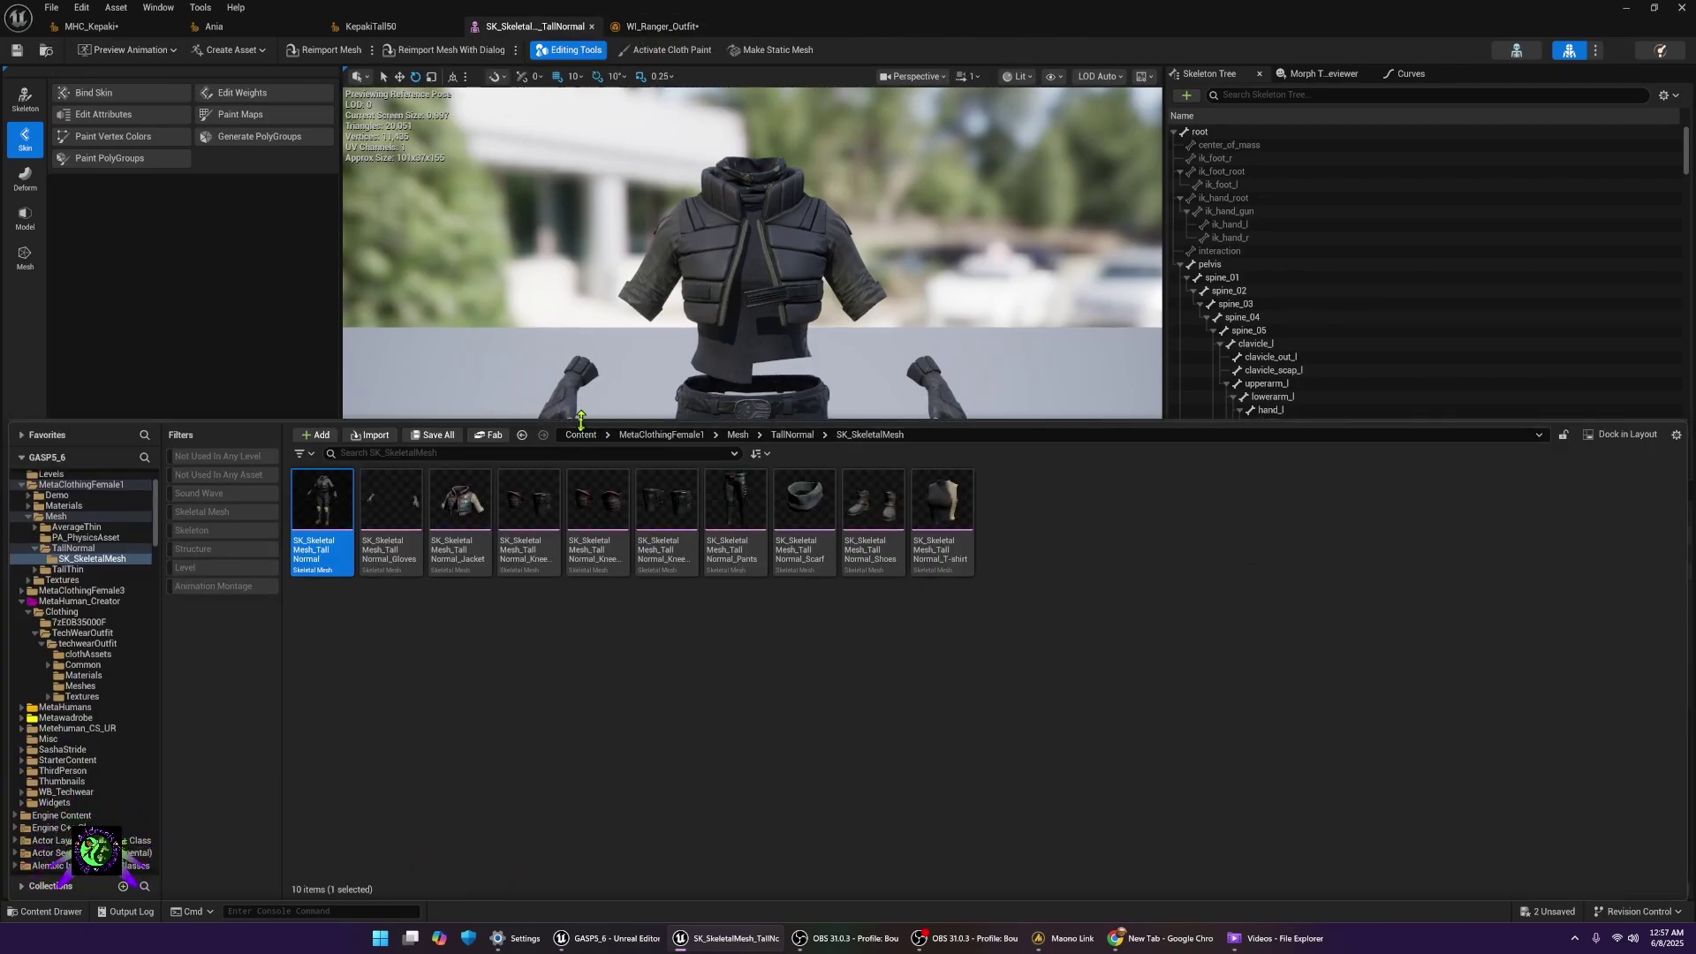
drag(581, 421, 582, 566)
click(658, 27)
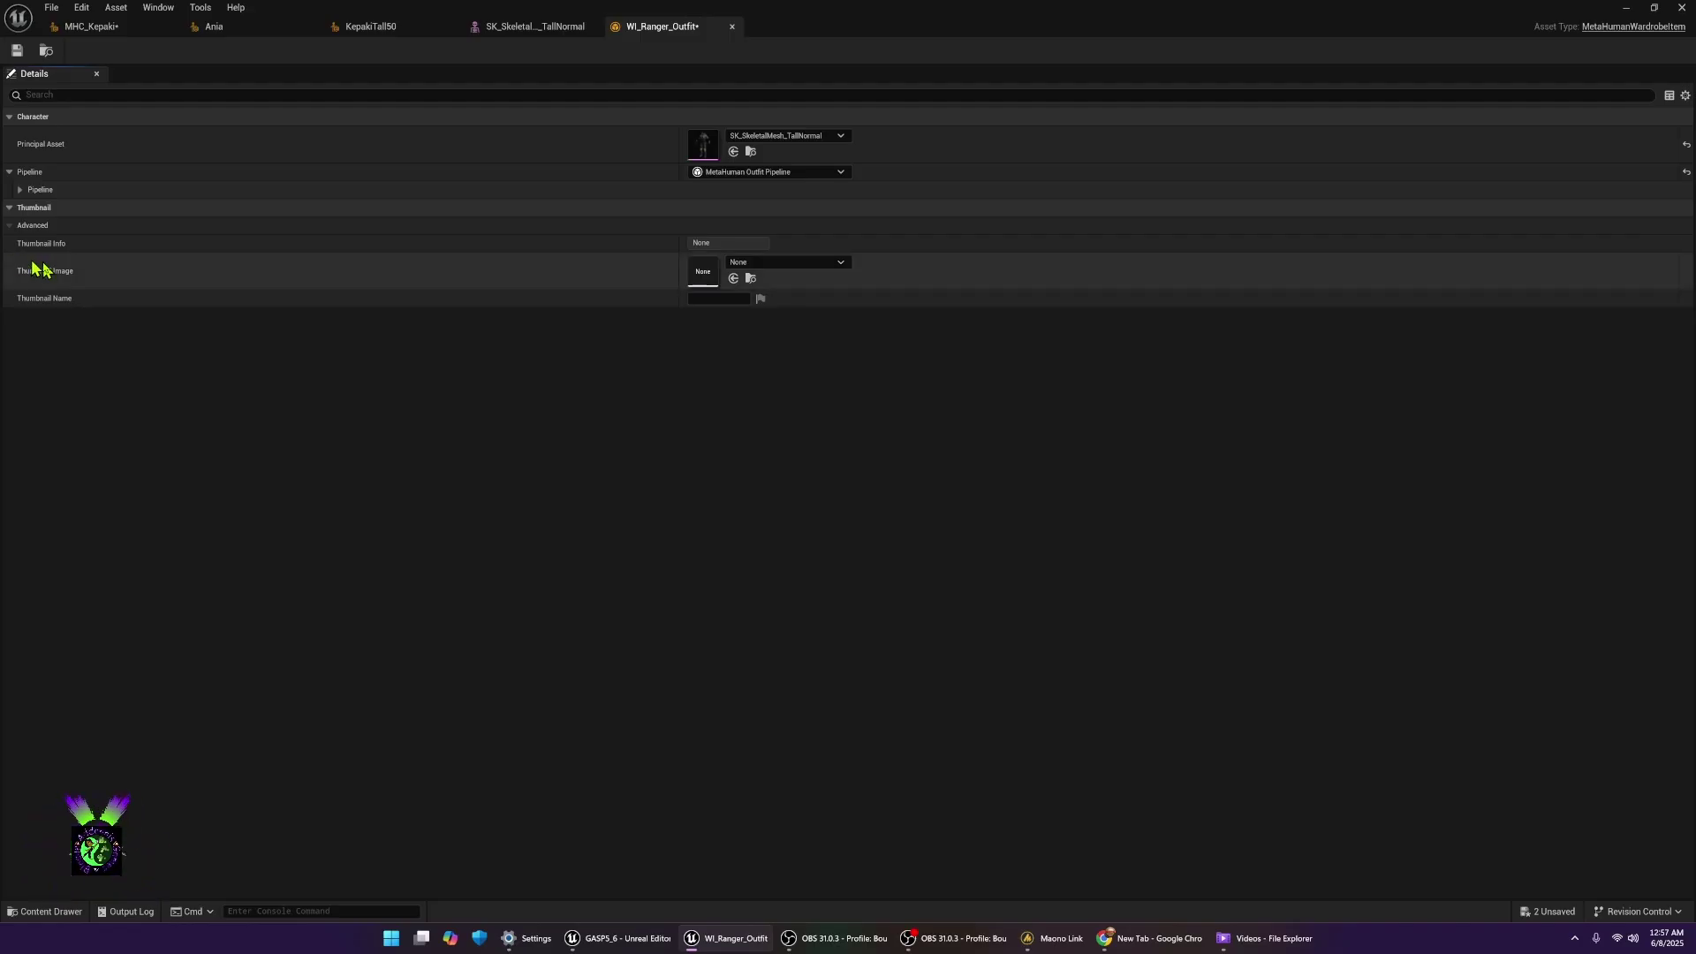
click(21, 189)
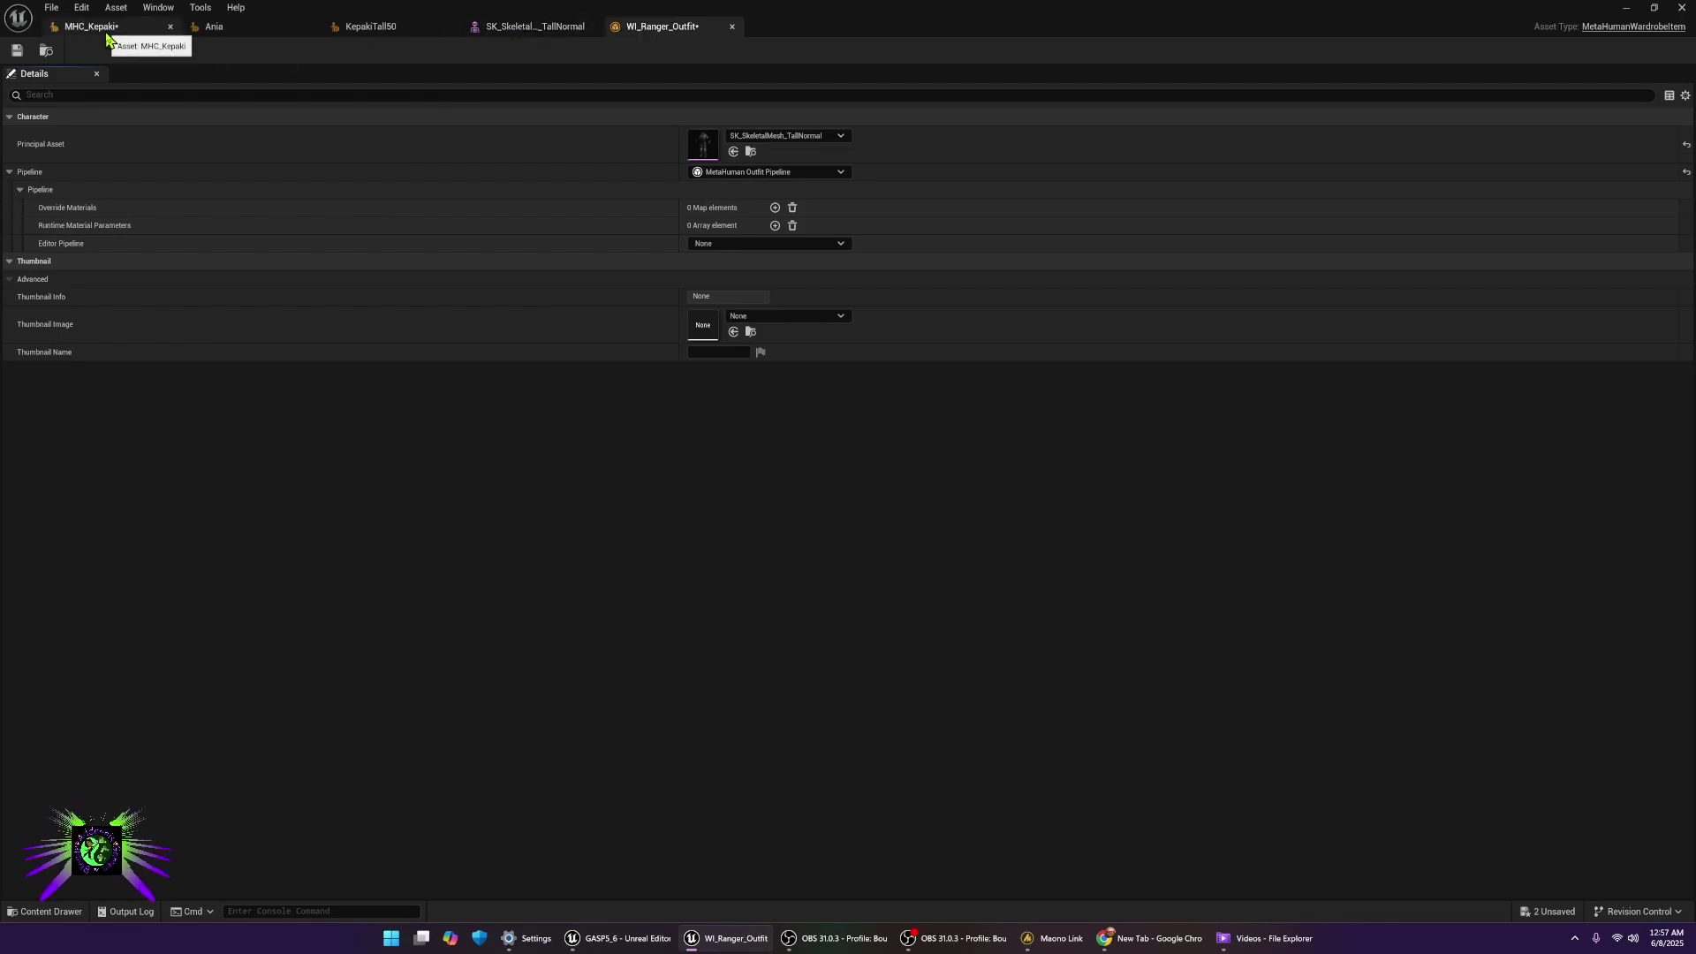
key(ctrl+shift+s)
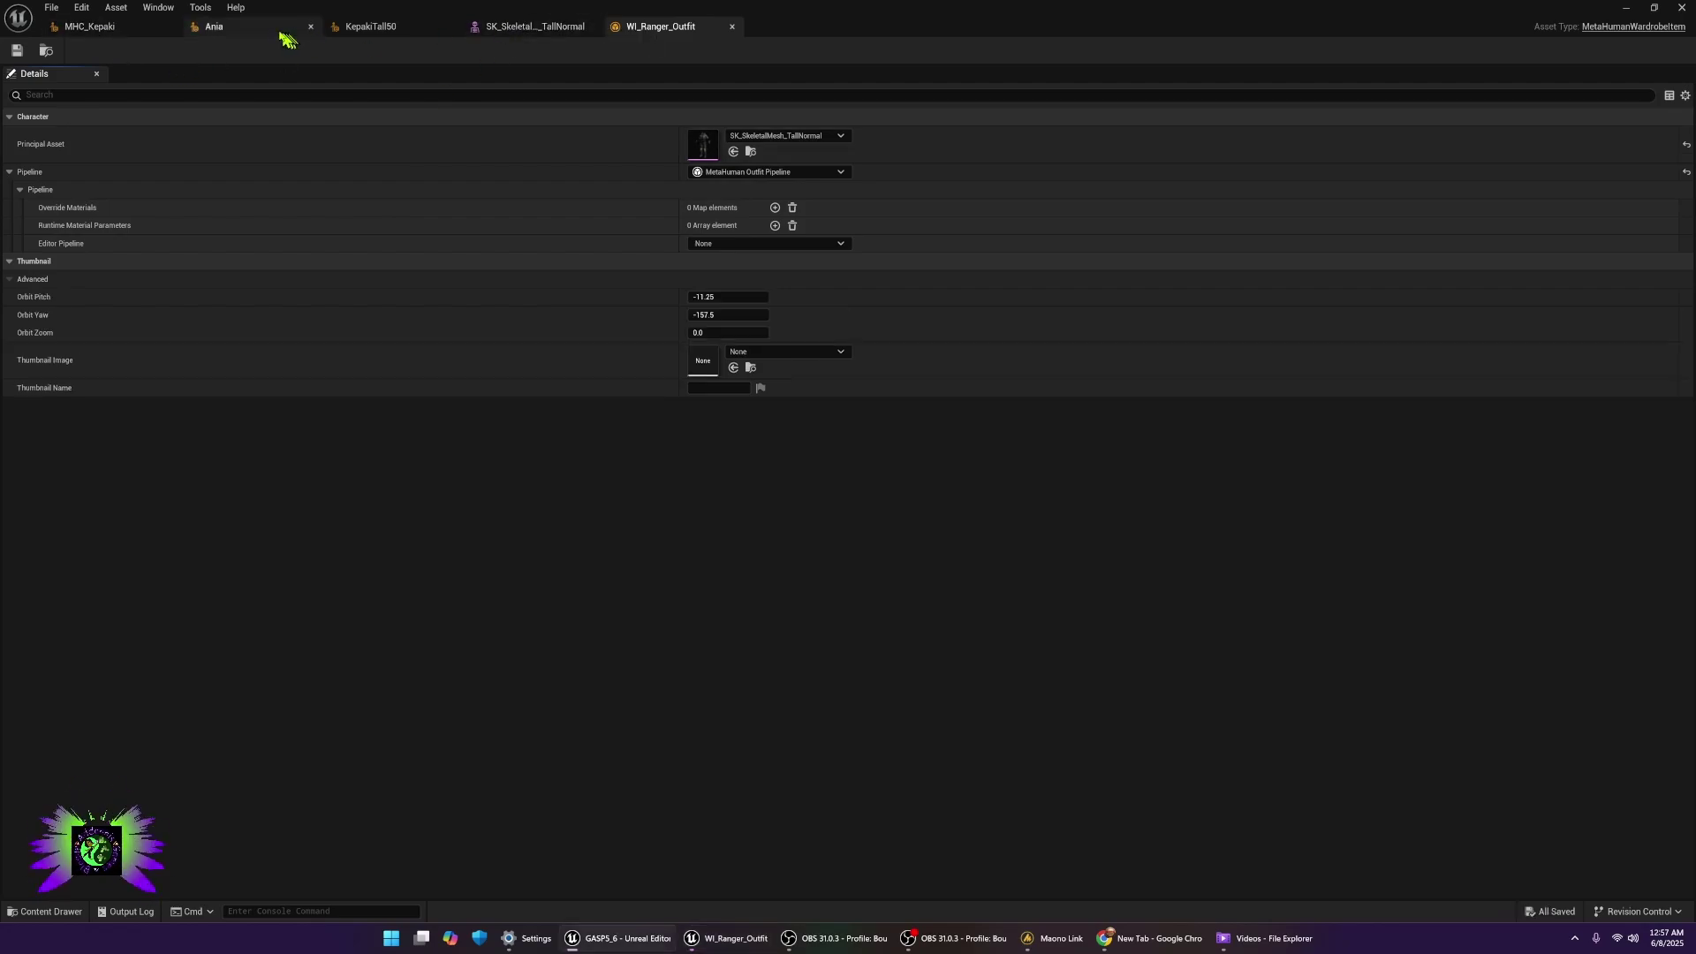
- Add WI_Ranger_Outfit from the MetaHuman_Creator/Clothing folder to the Skeletal Clothing section of the KepakiTall50 character
click(340, 29)
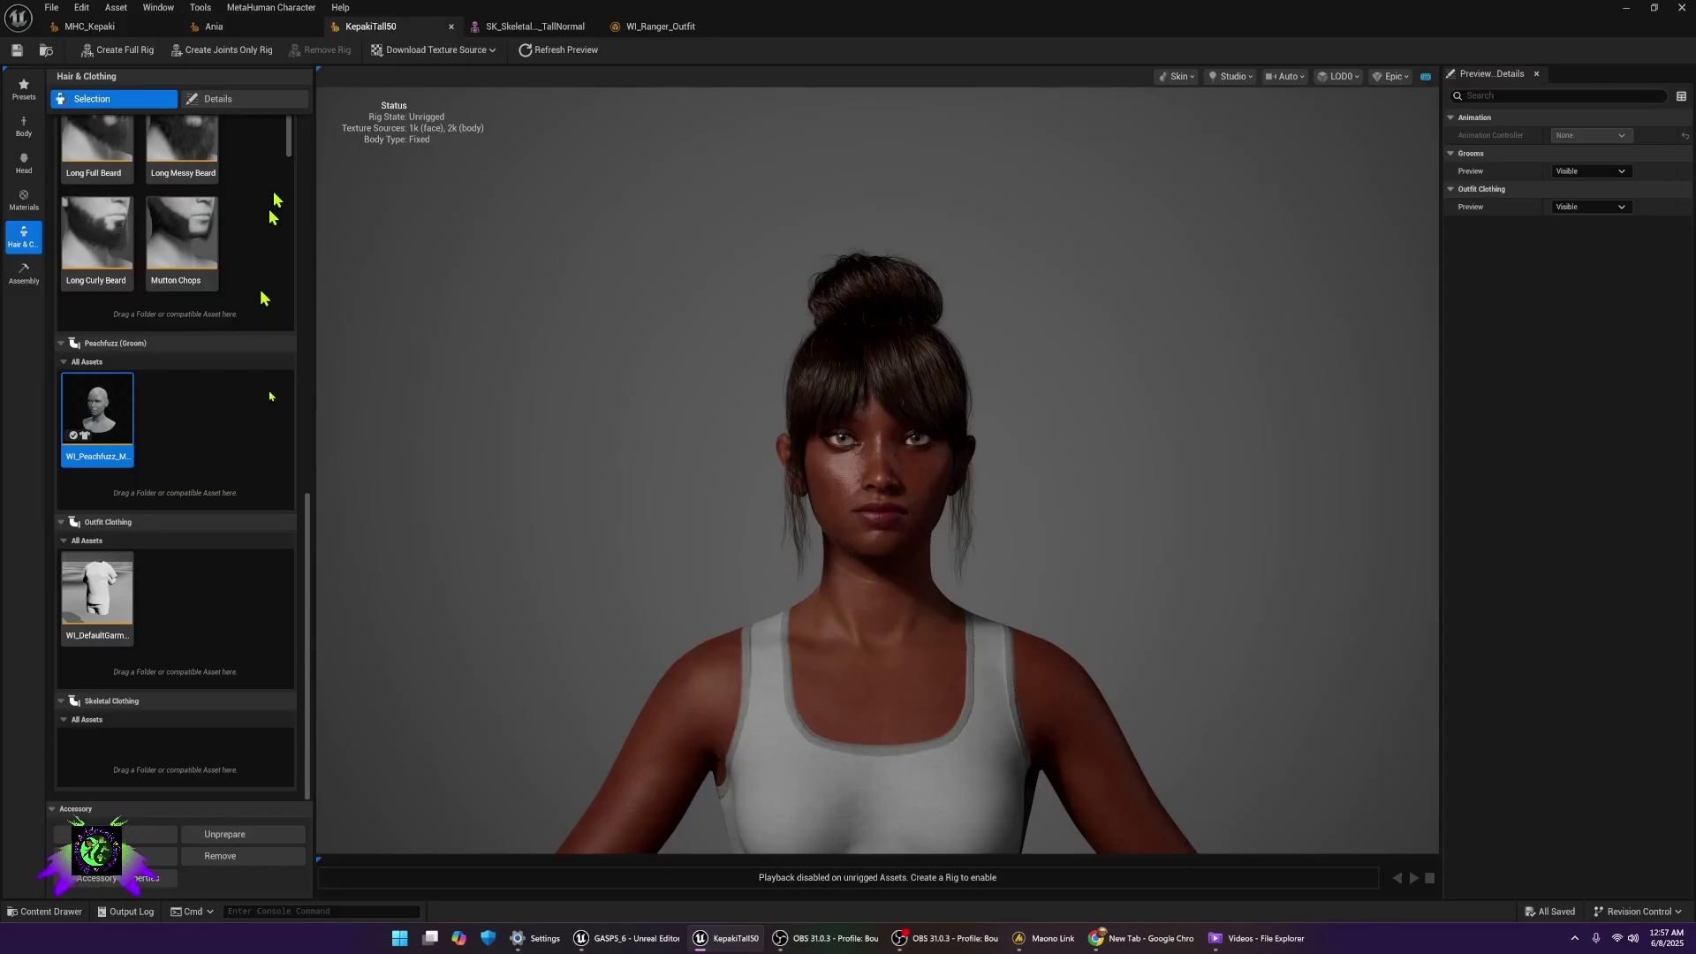
click(46, 911)
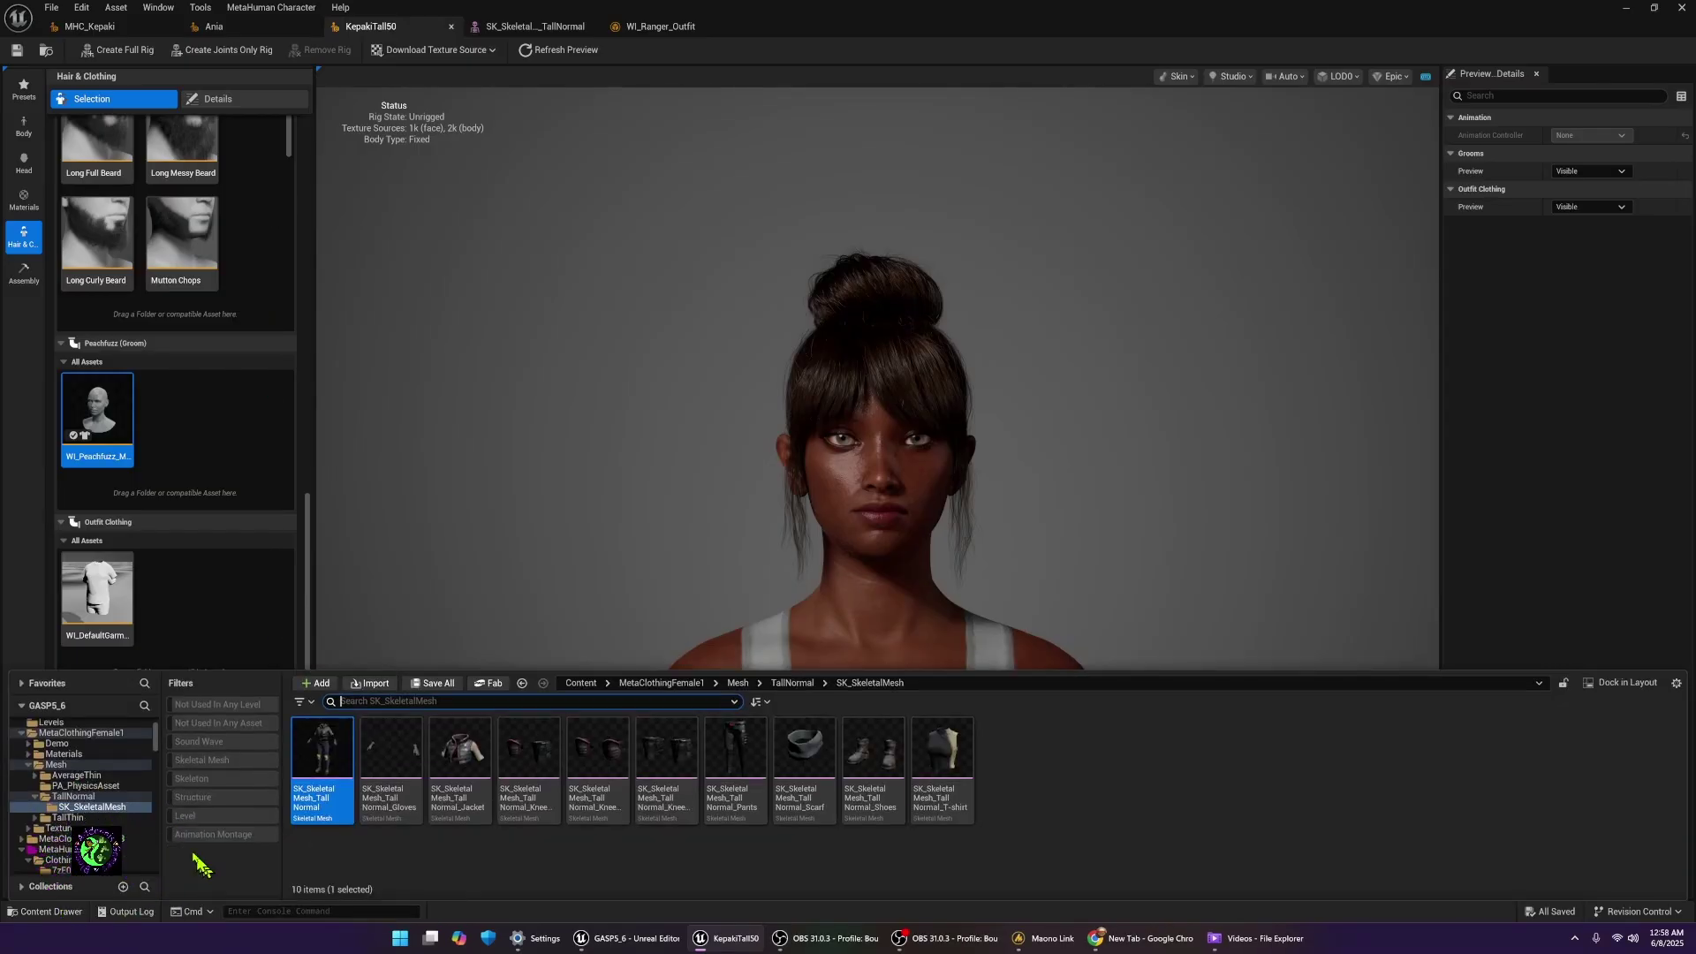
click(96, 850)
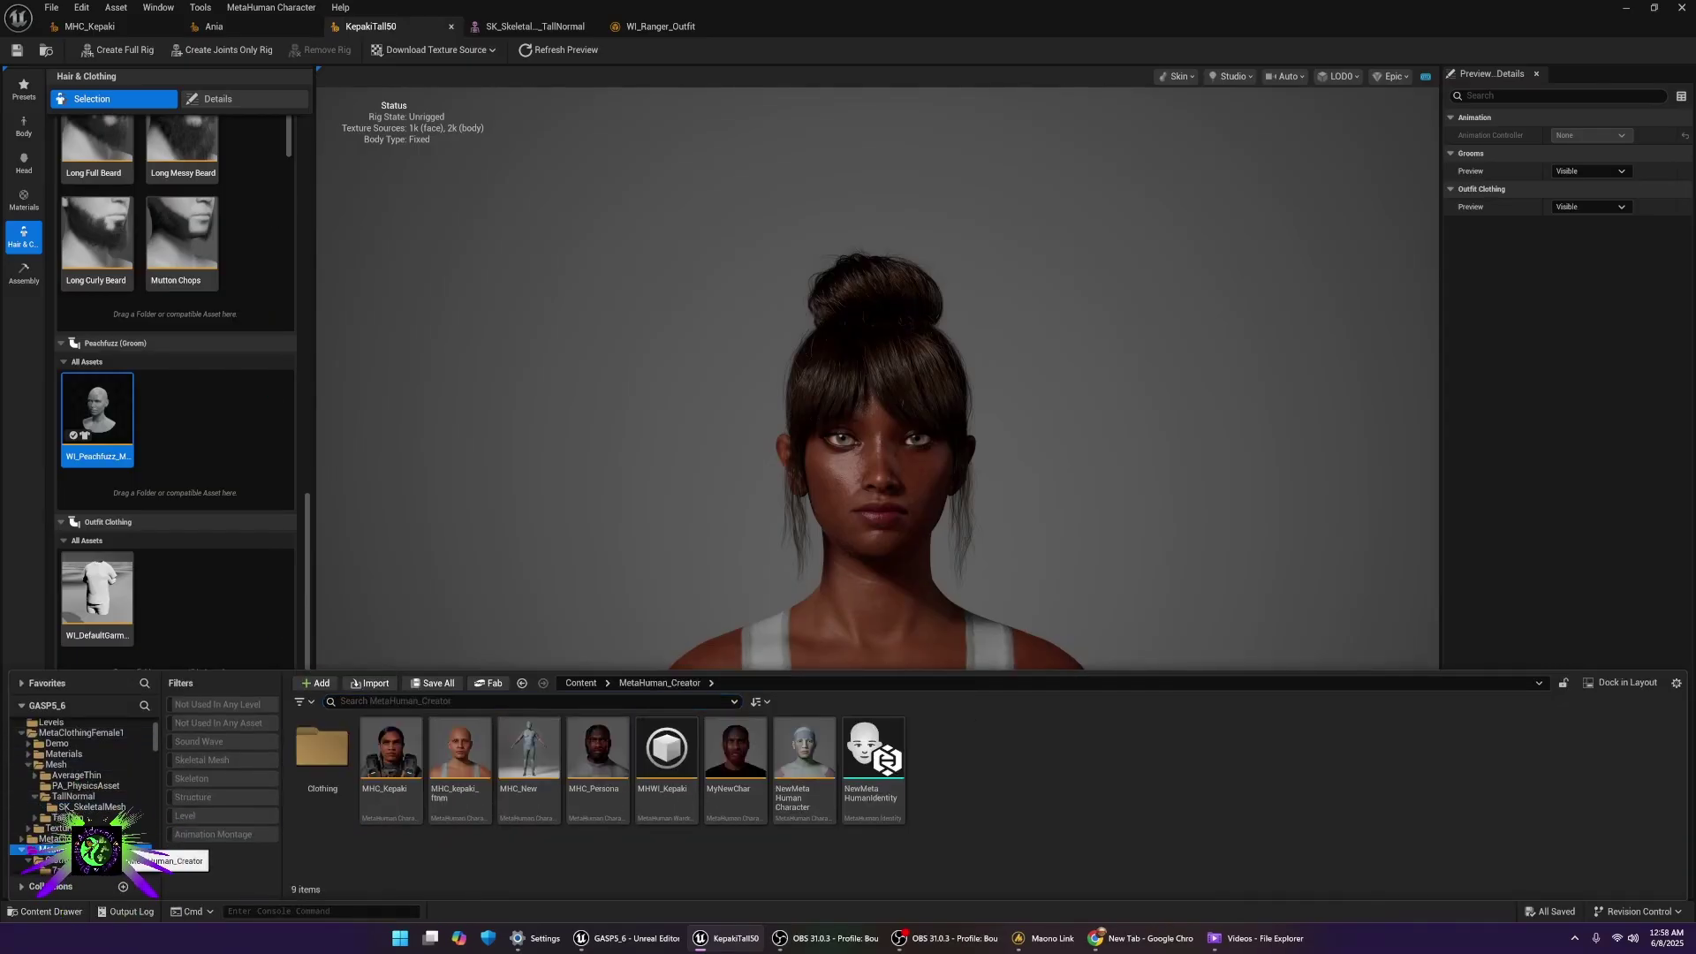
double_click(320, 751)
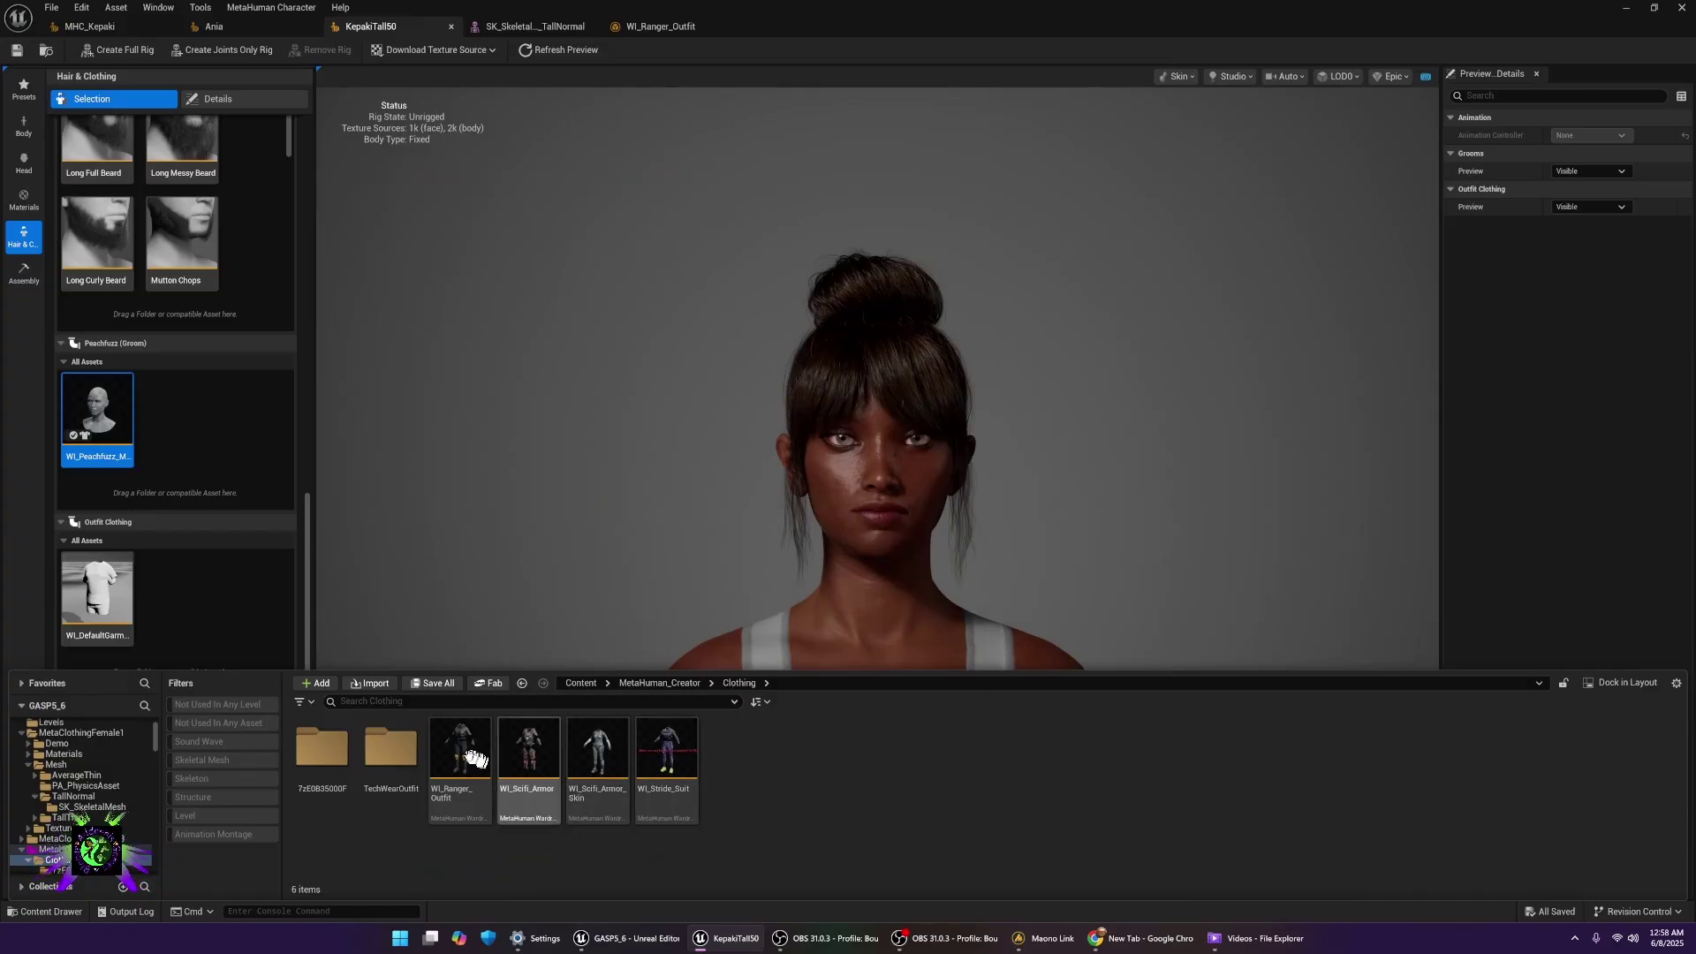
drag(459, 750, 164, 752)
scroll(181, 684, down, 3)
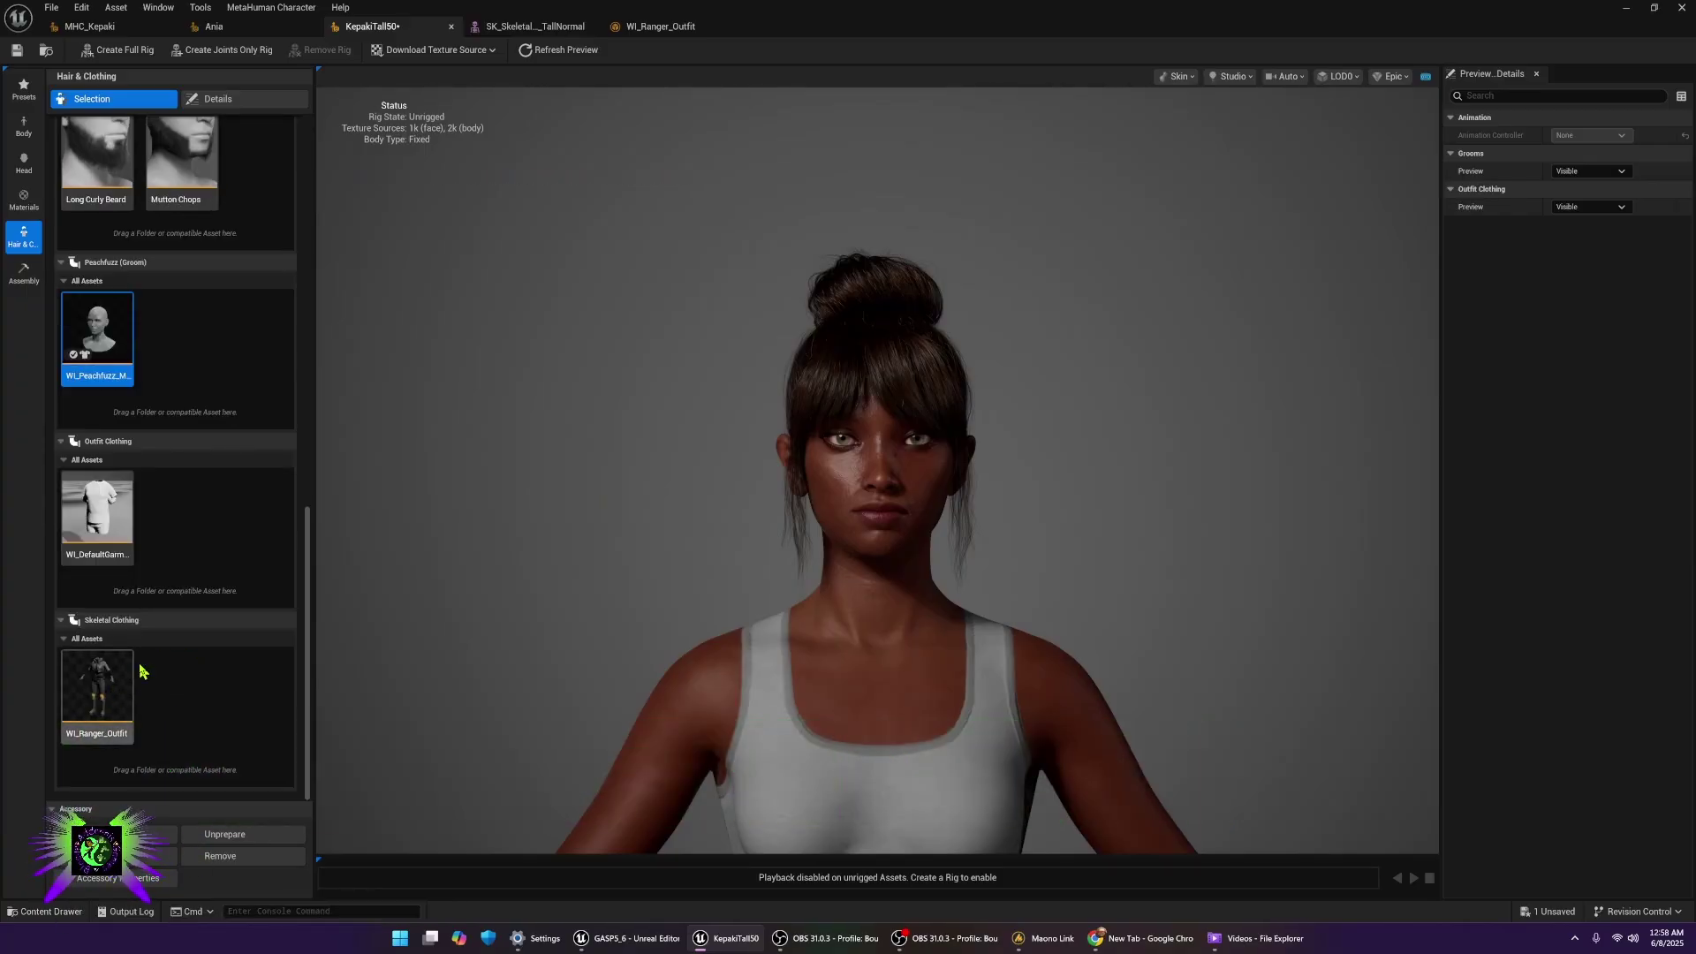
- Try to put WI_Ranger_Outfit on the KepakiTall50 character and check the full body
scroll(587, 666, down, 5)
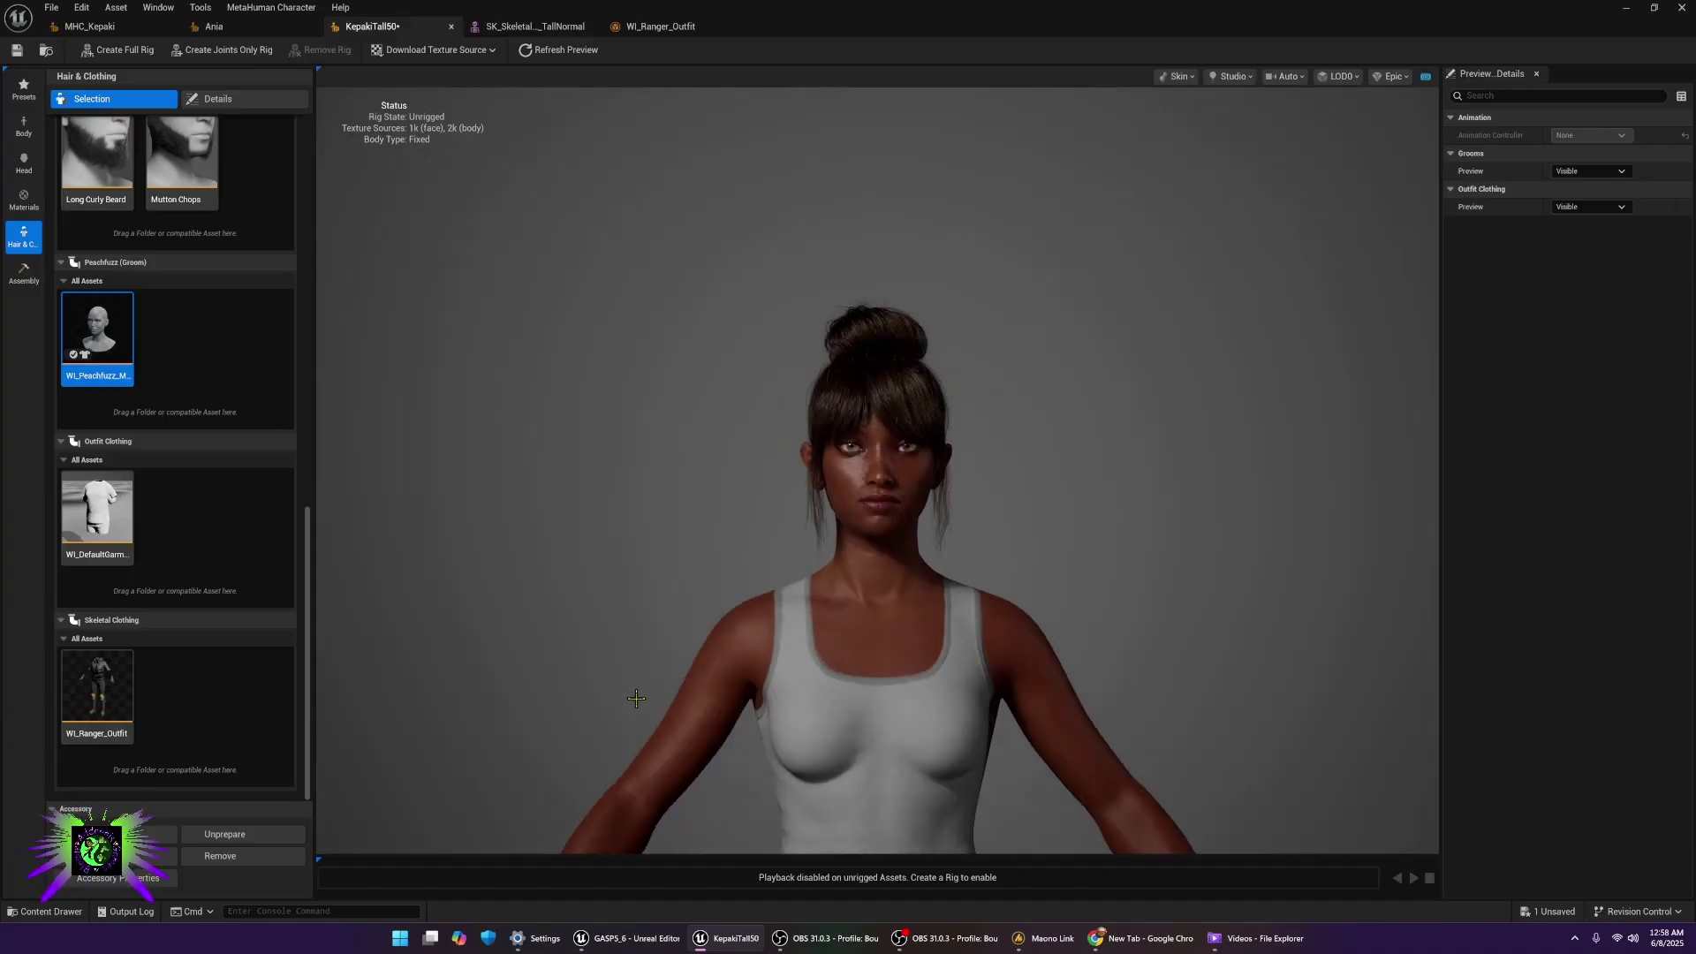
scroll(637, 706, down, 2)
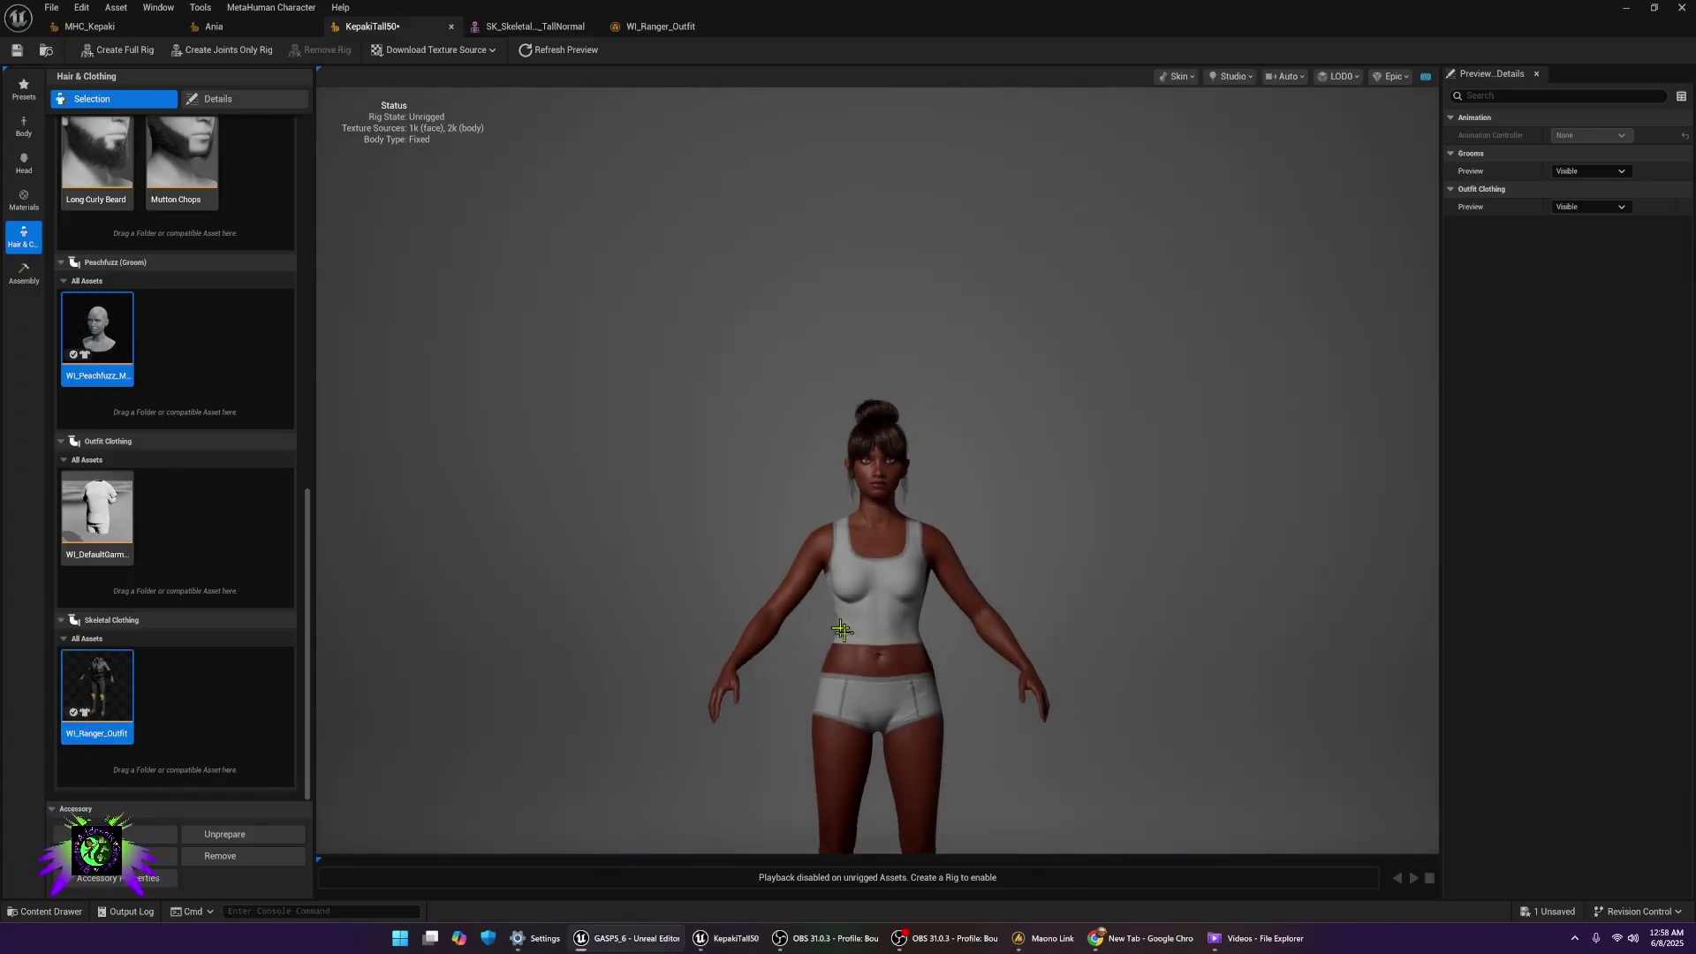
scroll(842, 630, down, 2)
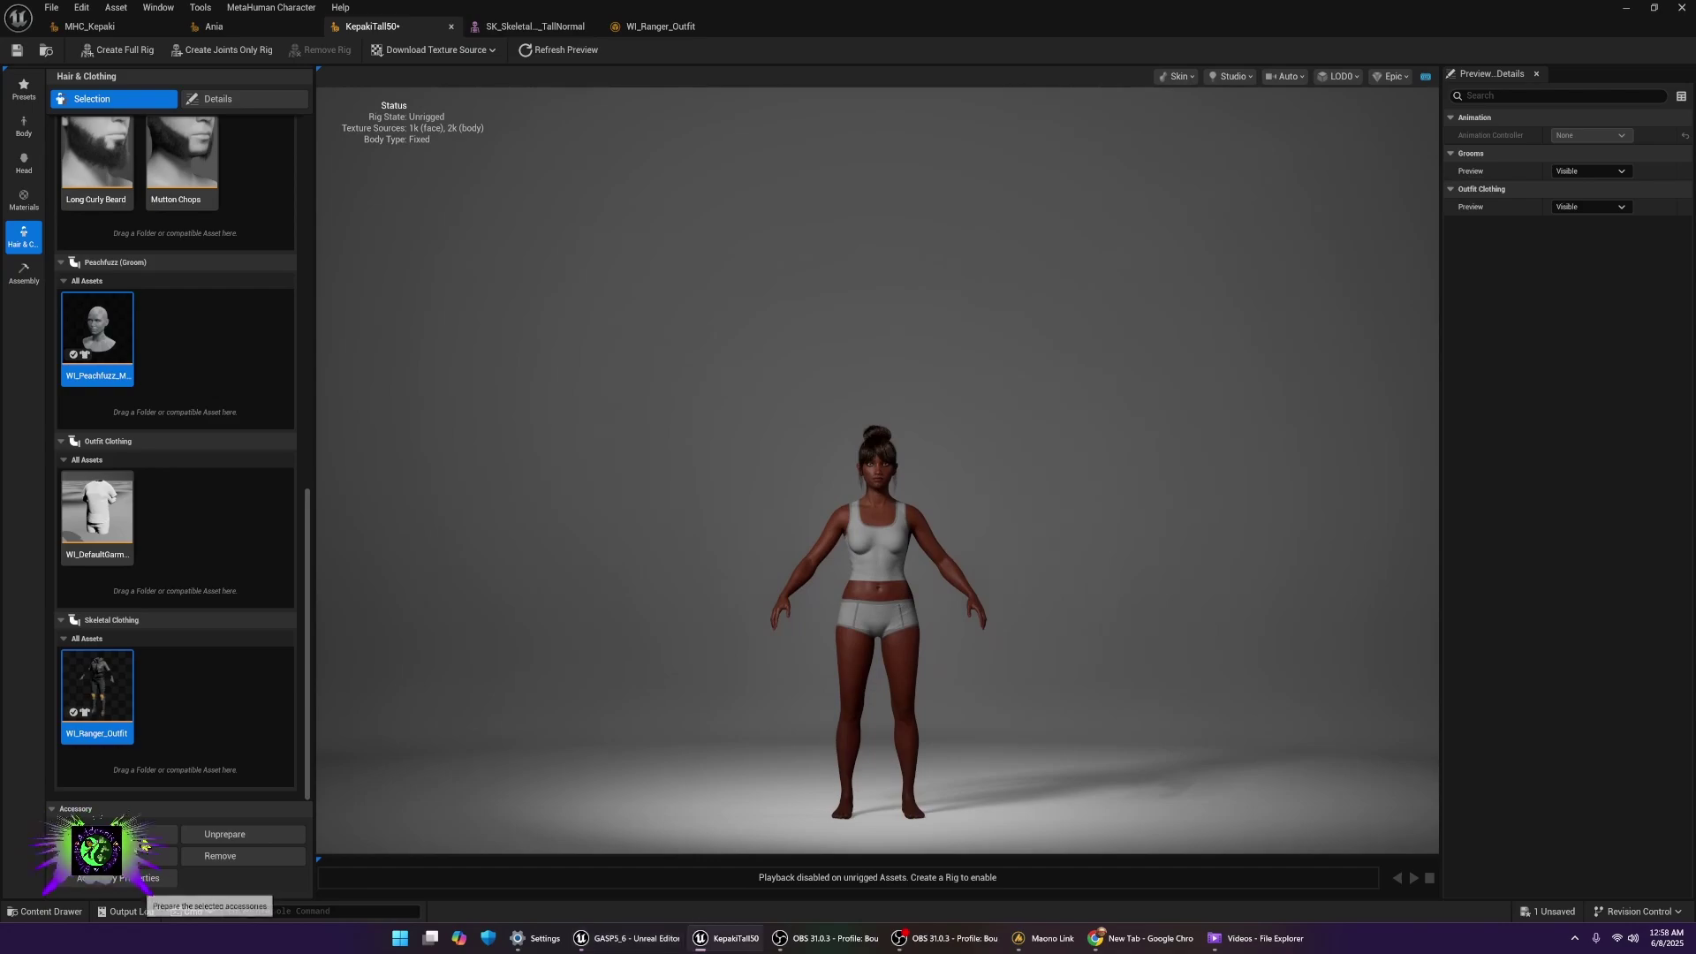
click(747, 948)
click(747, 947)
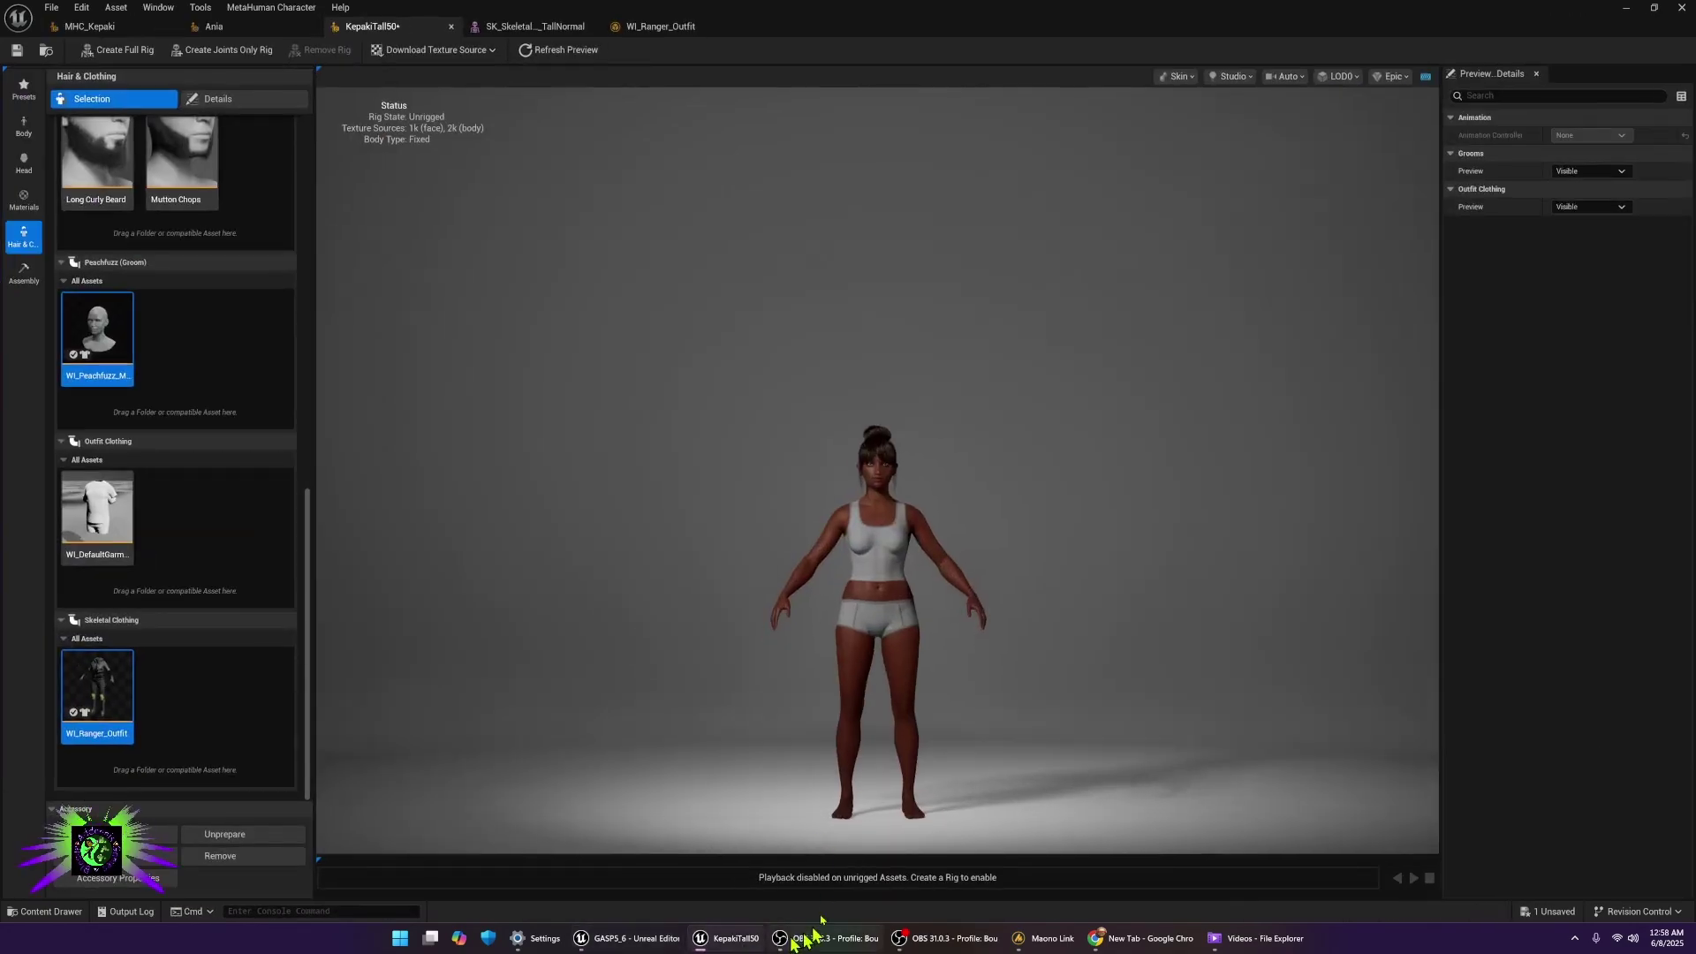
- Change the WI_Ranger_Outfit item's pipeline to MetaHuman Skeletal Mesh Pipeline and save the item
click(649, 26)
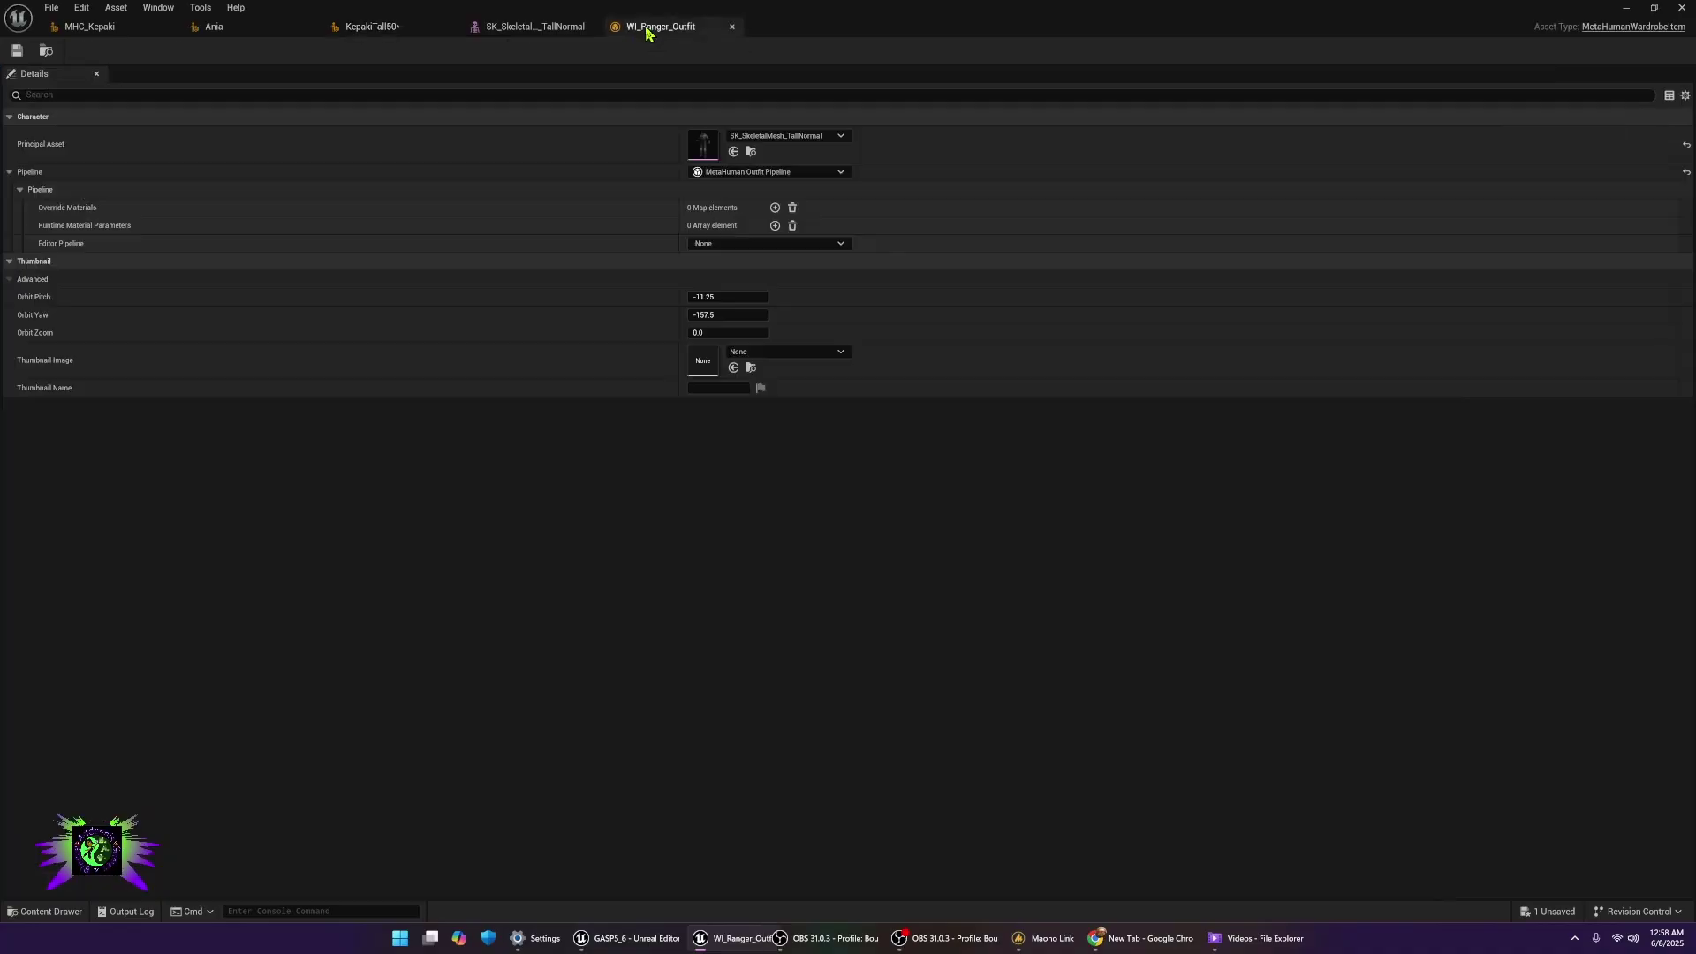
click(764, 172)
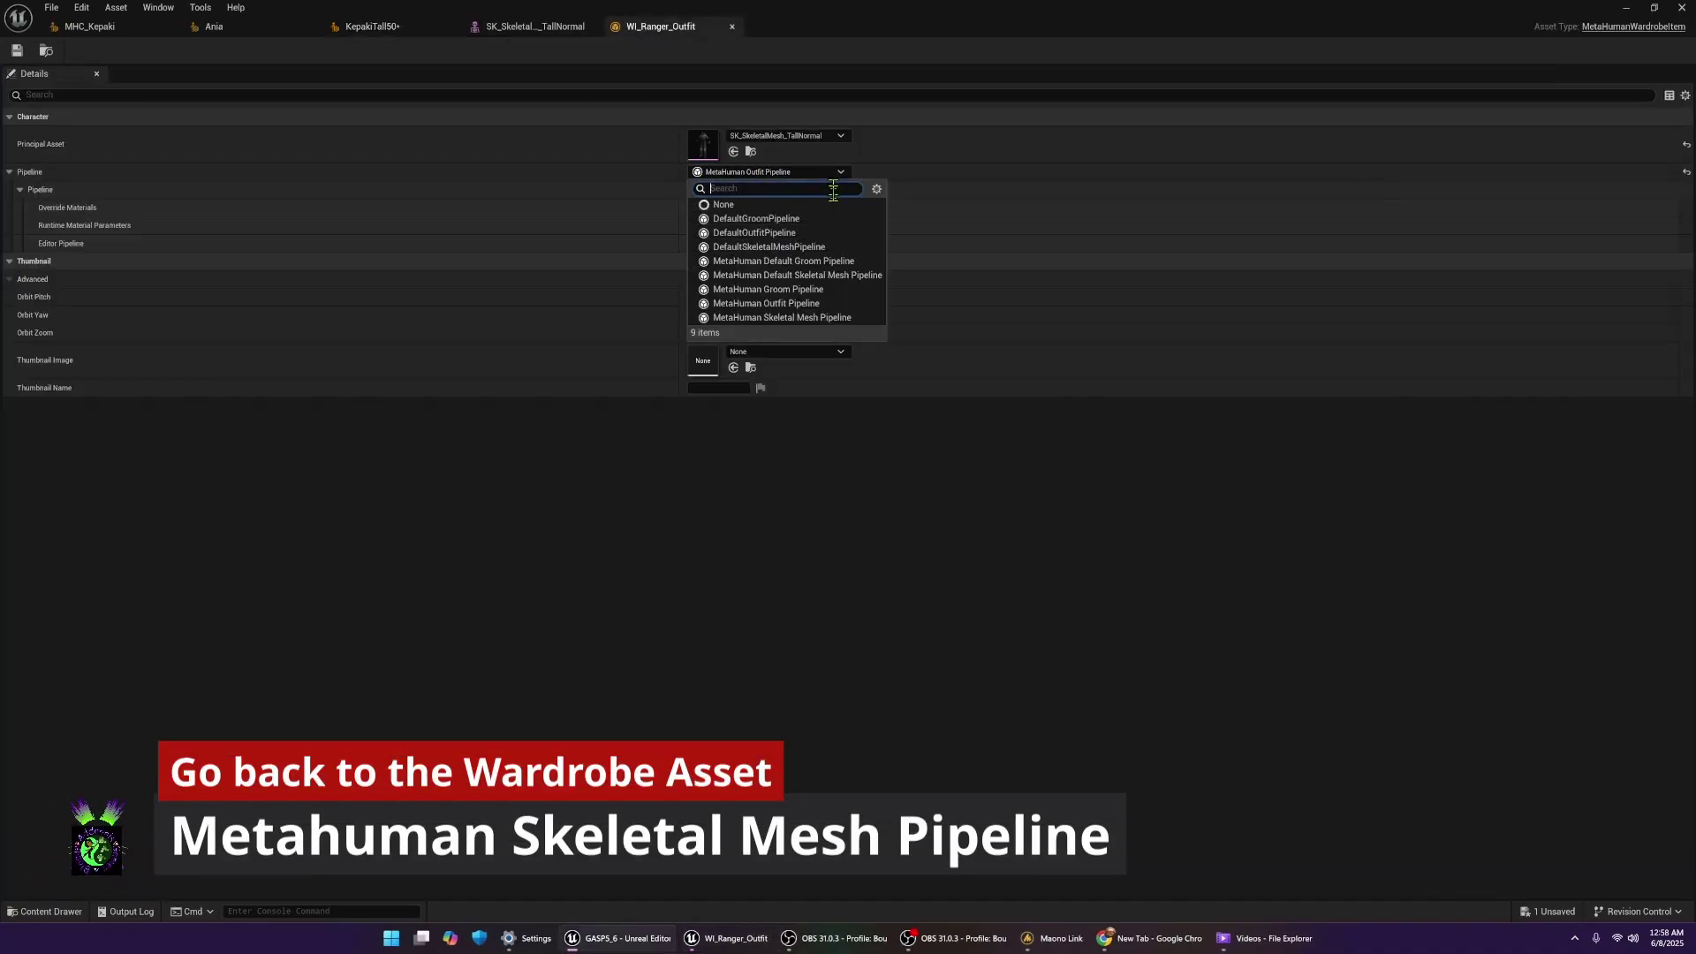
click(768, 317)
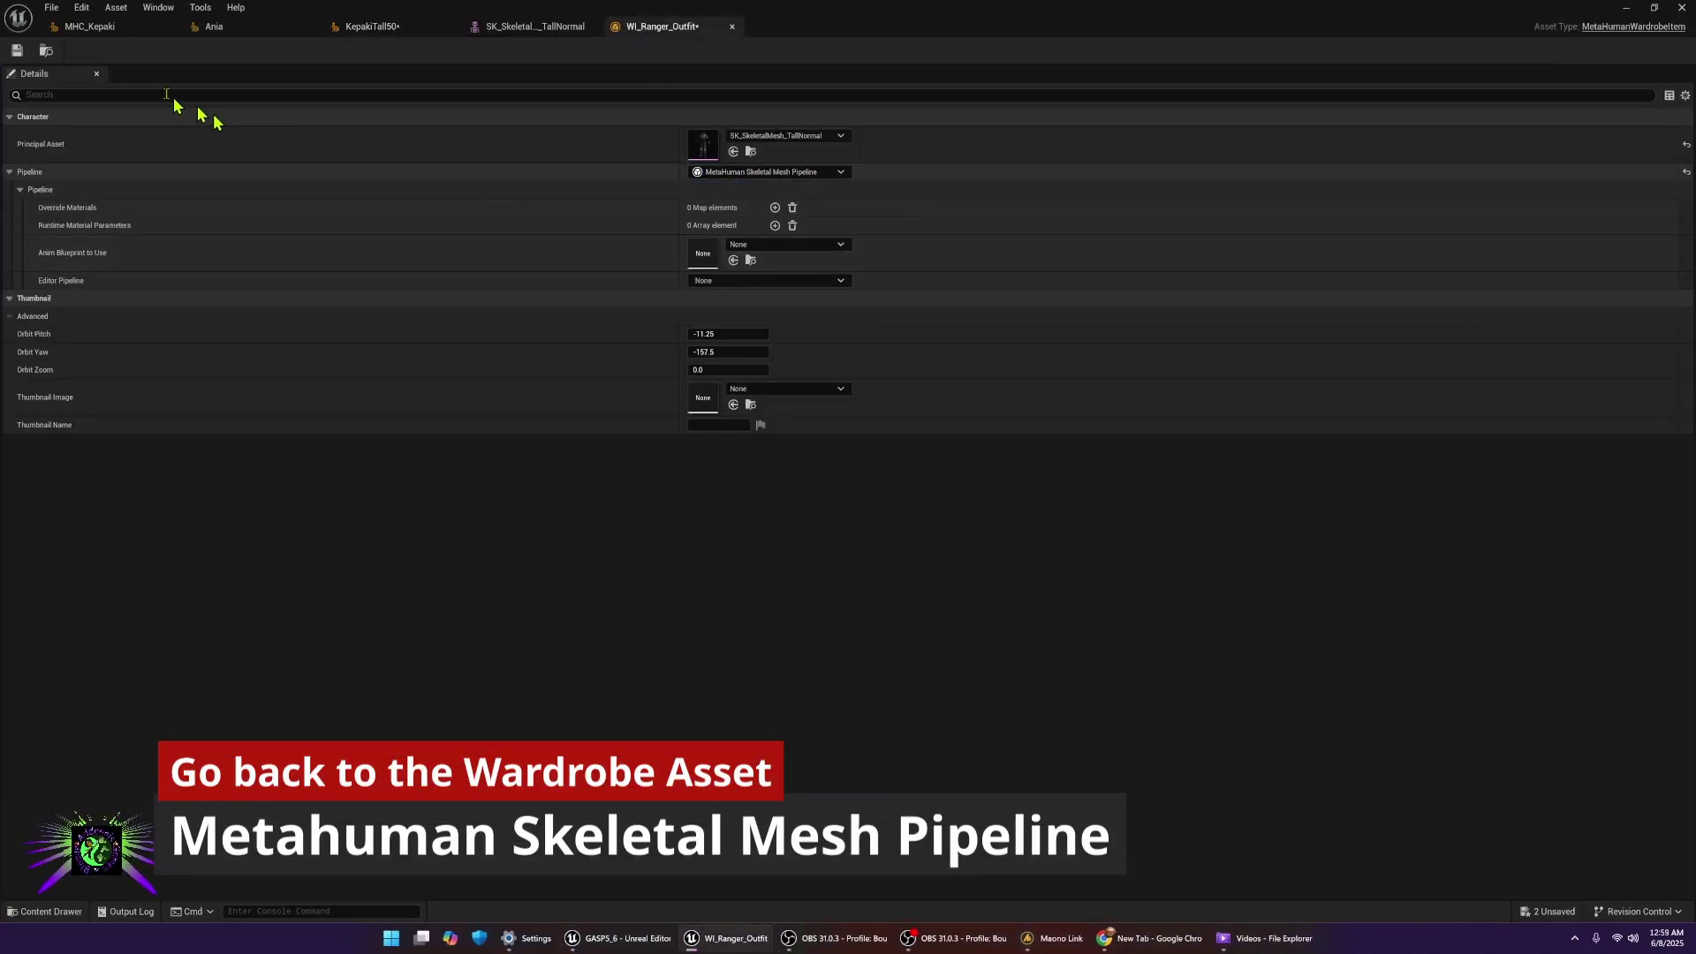
click(16, 50)
- Return to the KepakiTall50 character and put WI_Ranger_Outfit from Skeletal Clothing on her
click(371, 26)
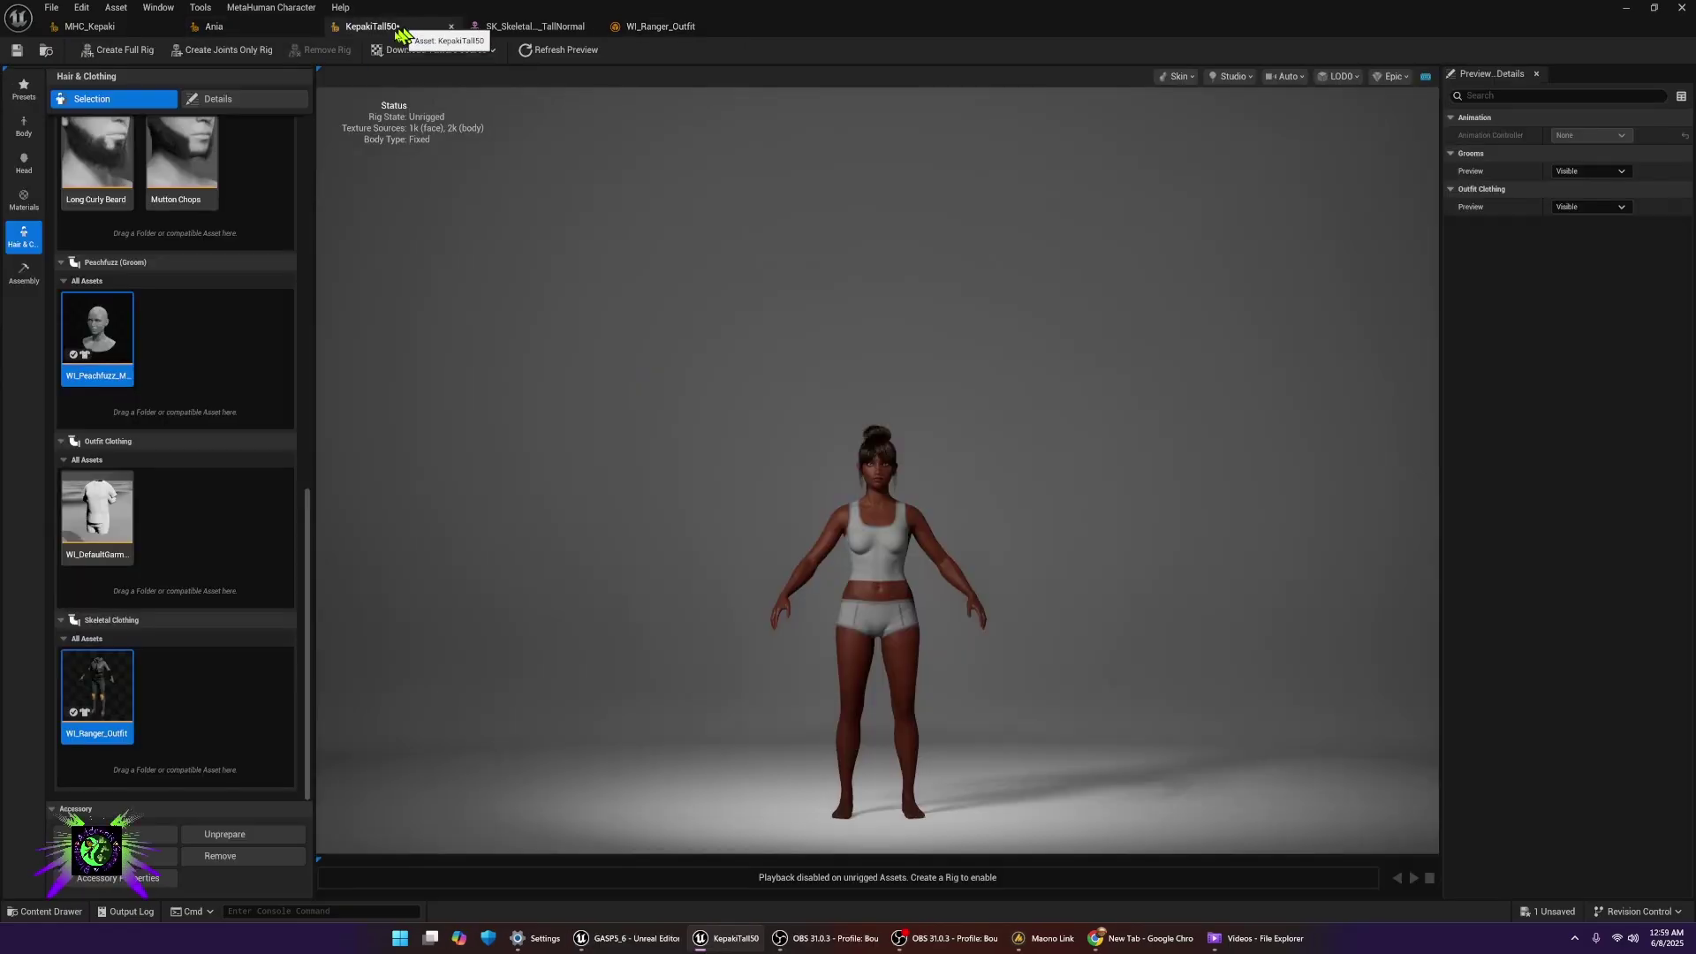
double_click(130, 662)
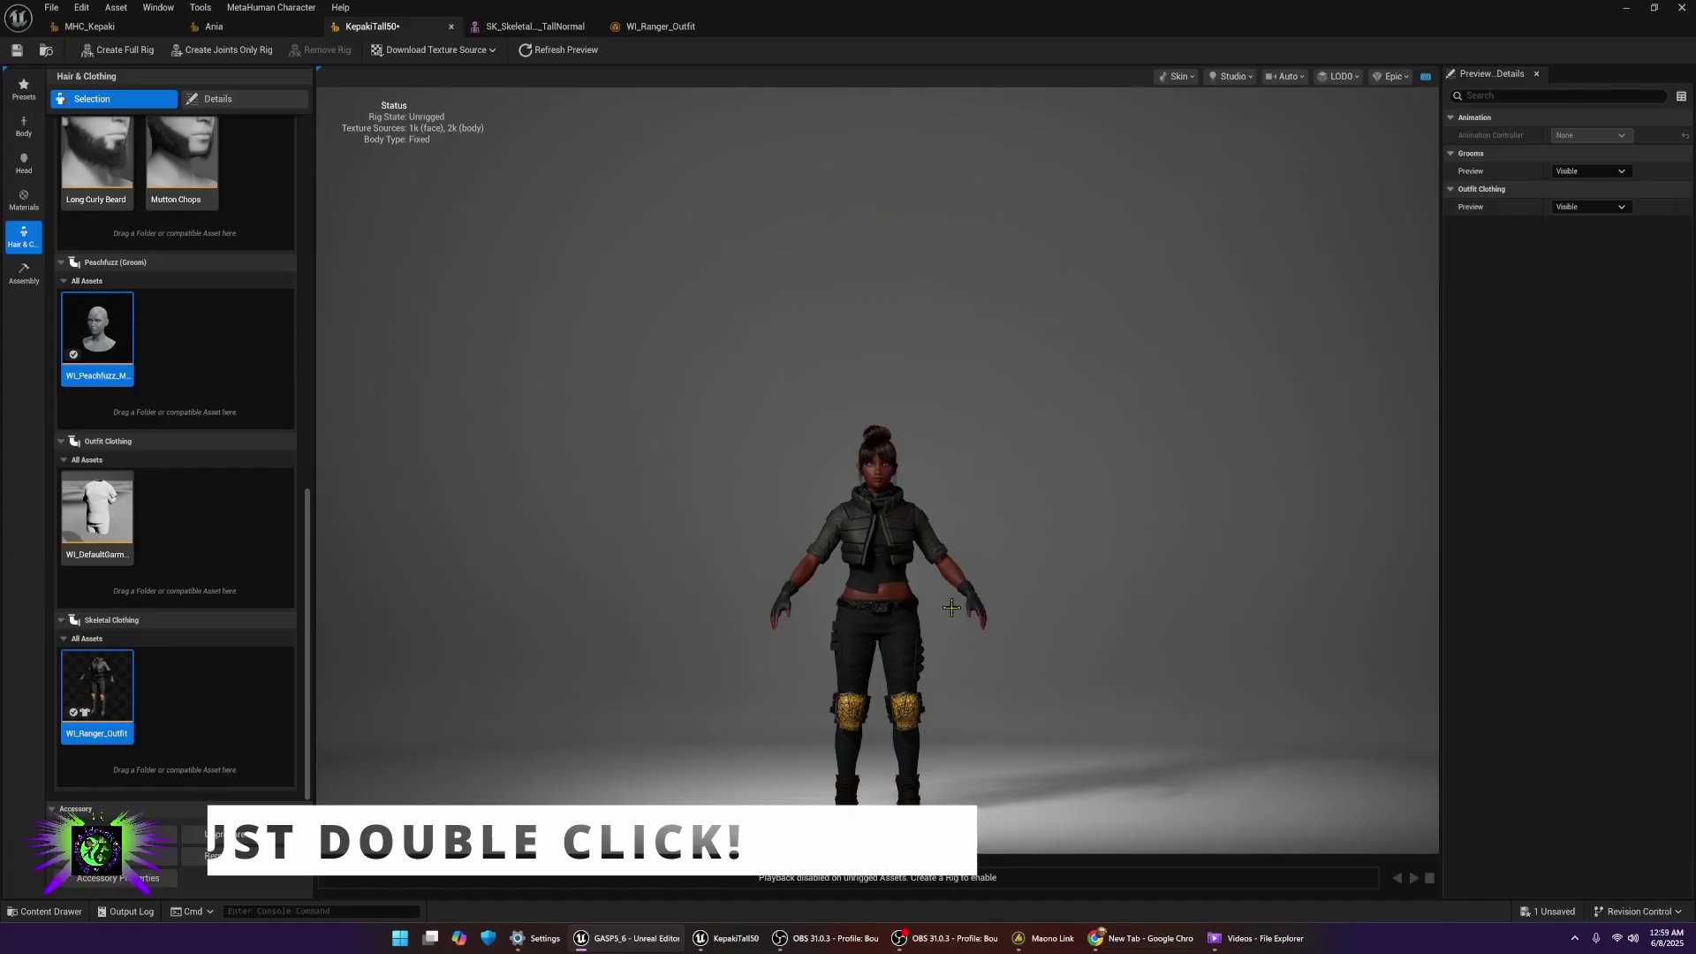
scroll(950, 609, up, 3)
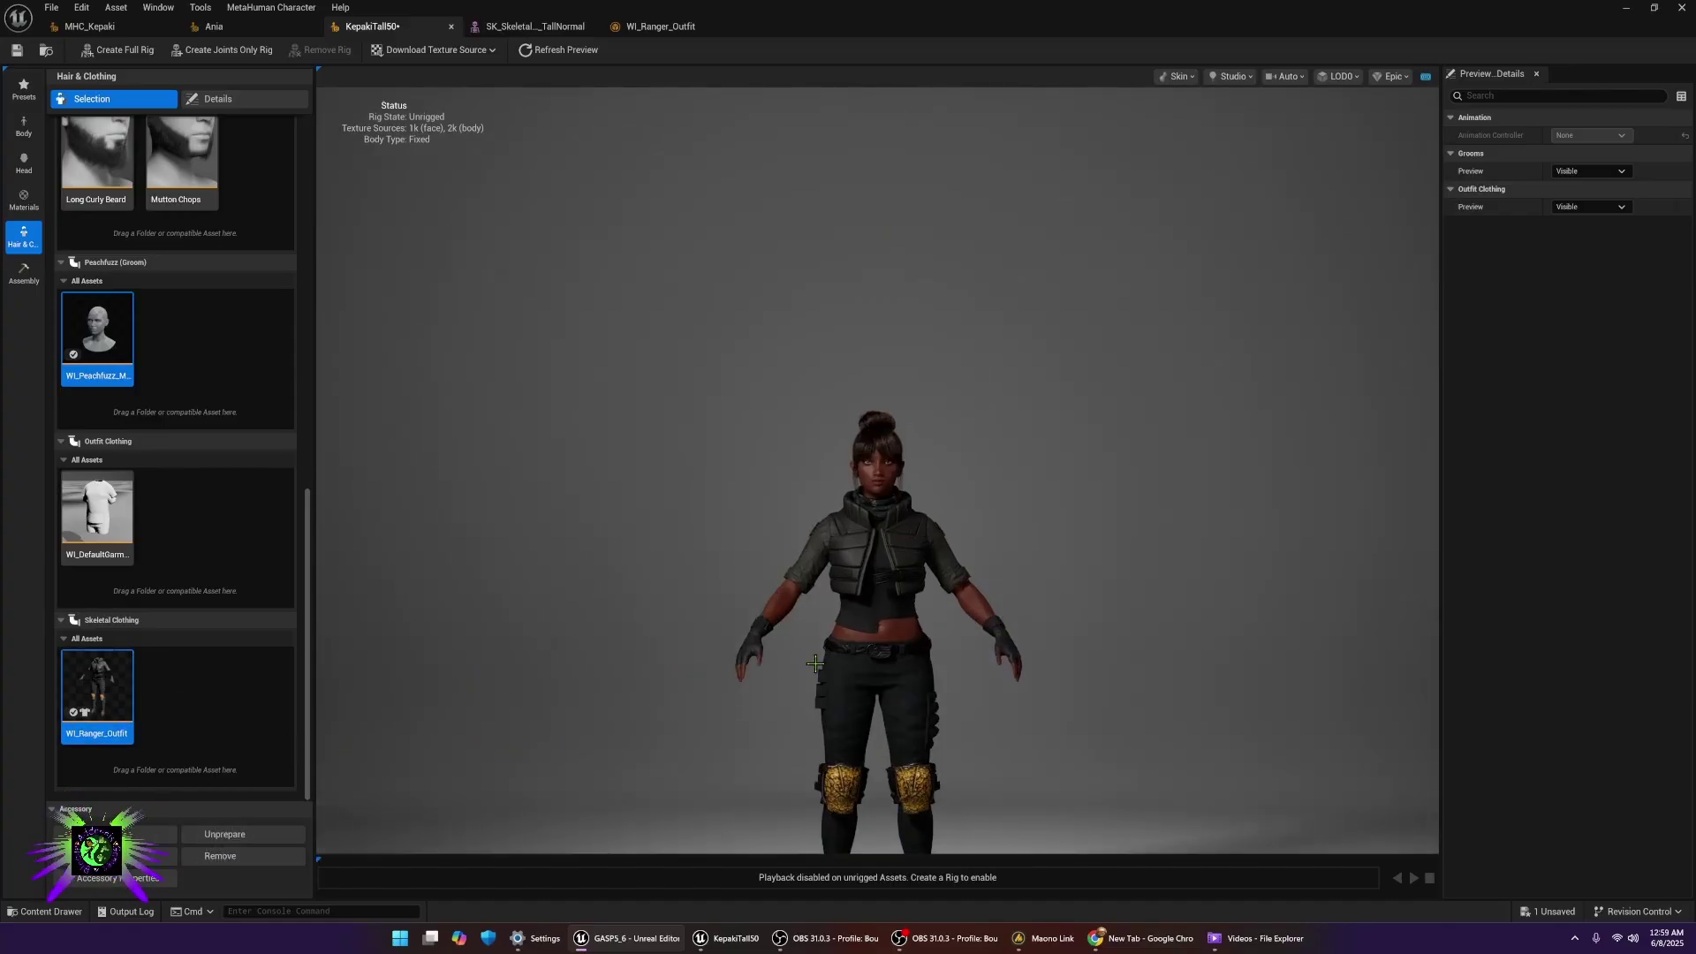
mouse_move(730, 674)
mouse_down()
mouse_move(721, 652)
mouse_move(746, 651)
mouse_up()
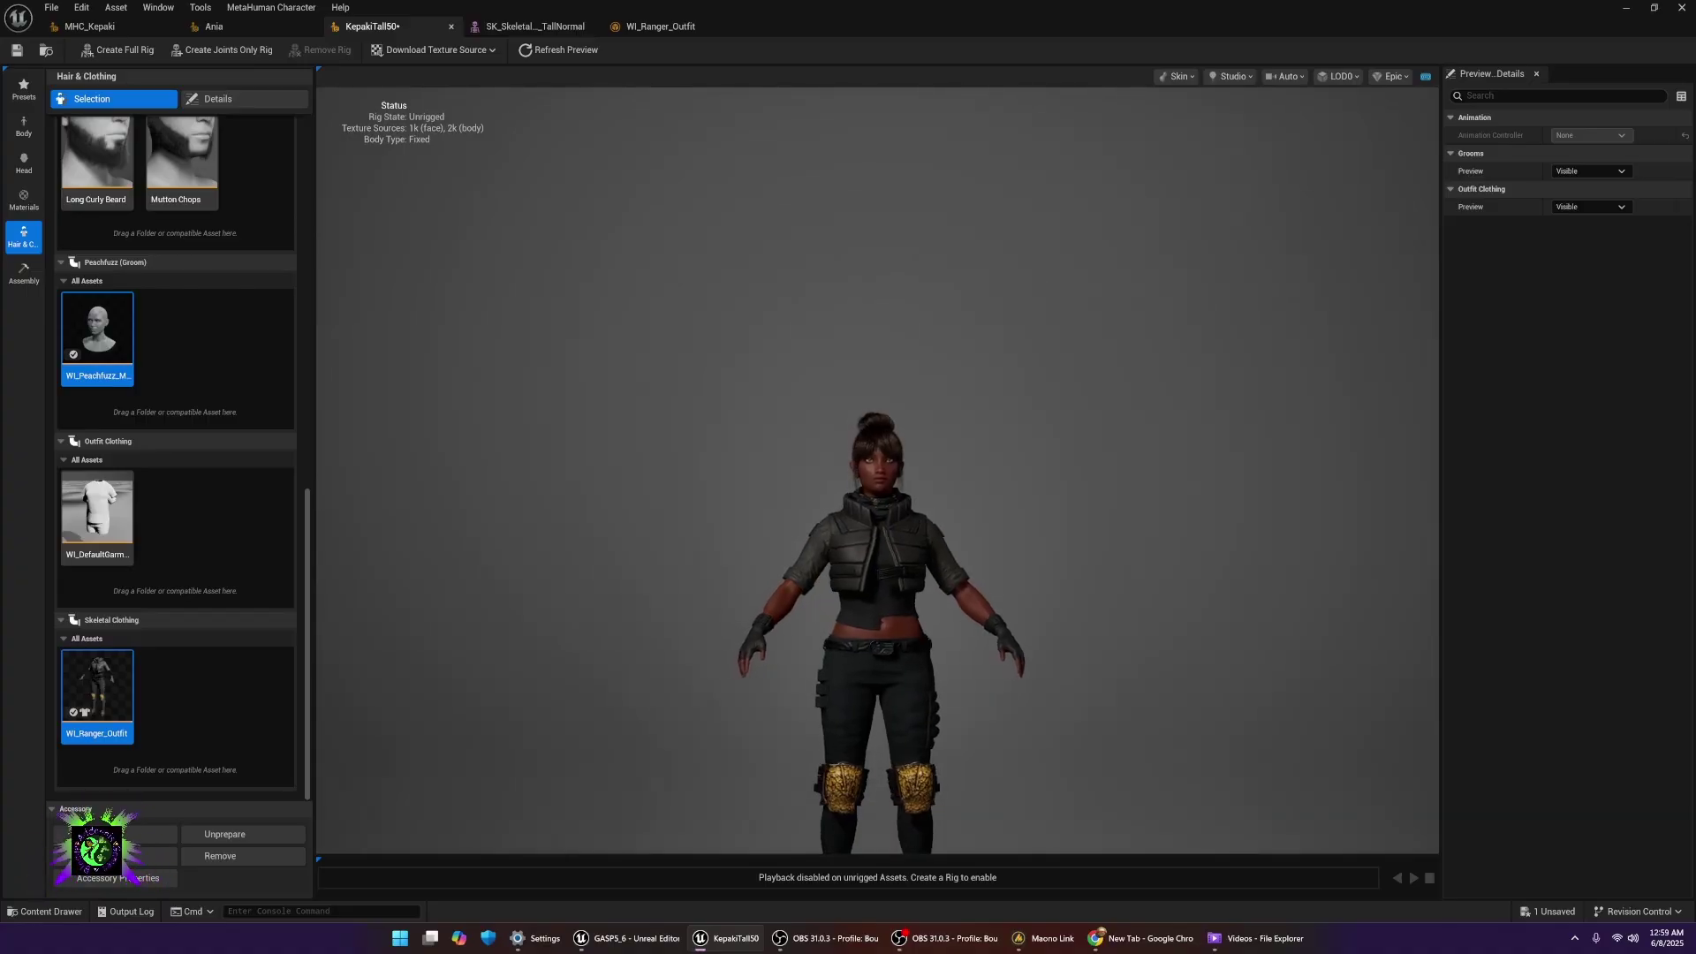
- Inspect the dressed character's face, jacket and outfit fit from near and far
scroll(963, 456, up, 10)
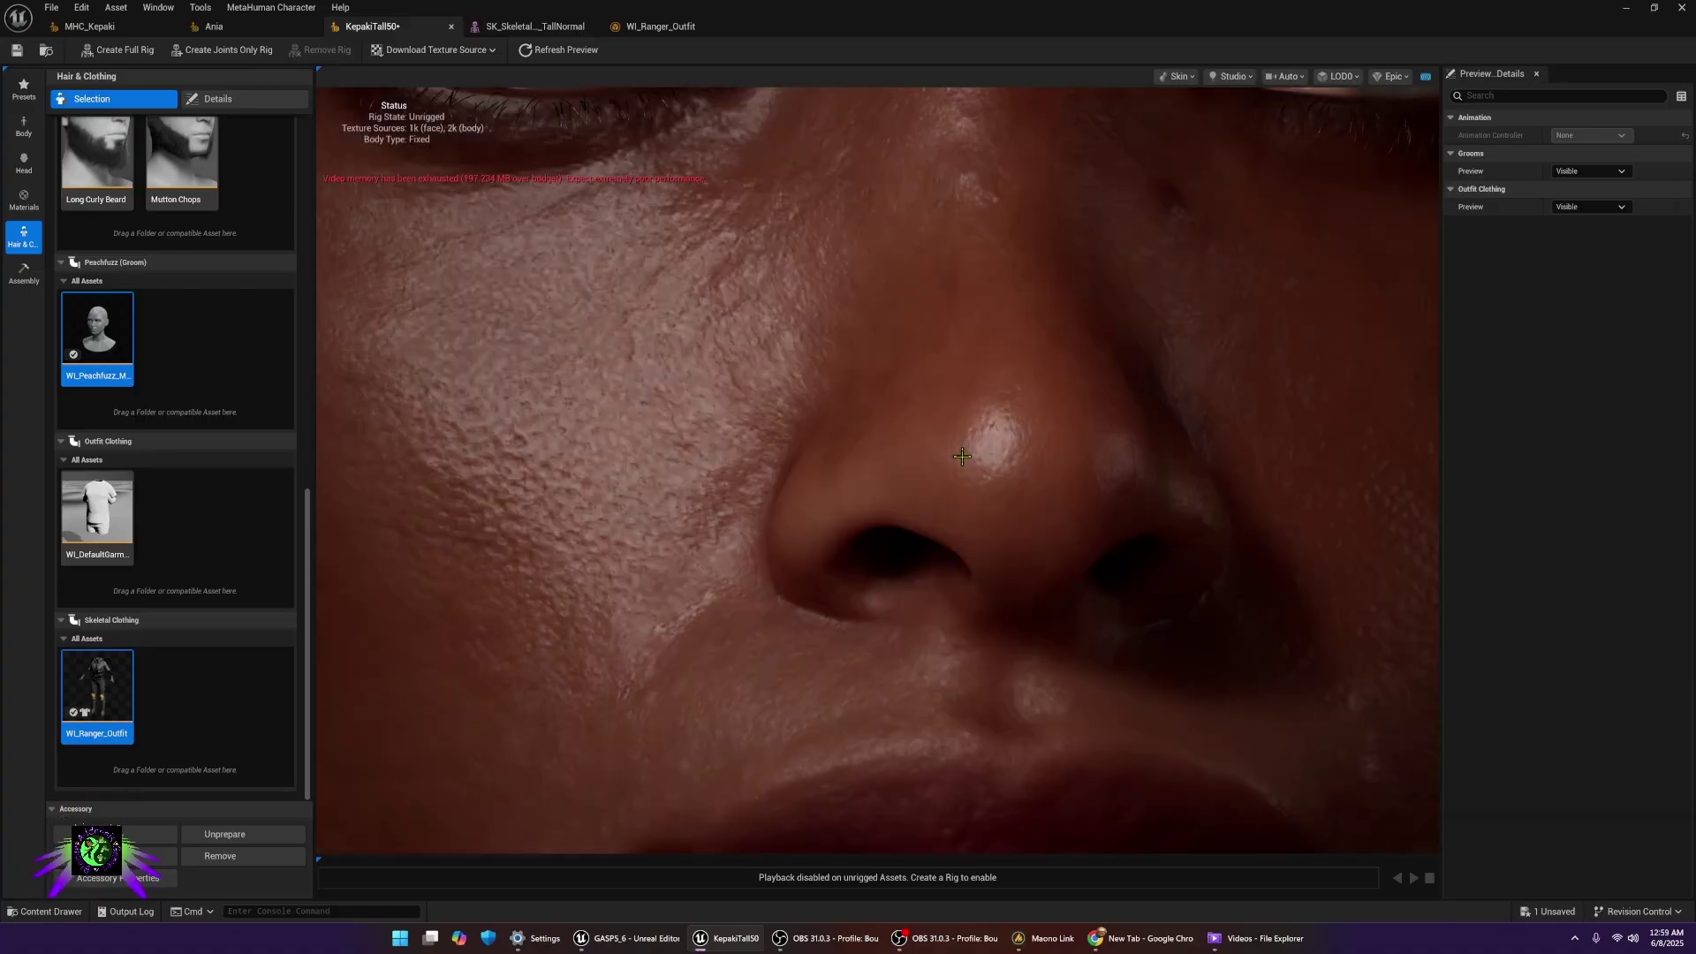
scroll(963, 456, down, 10)
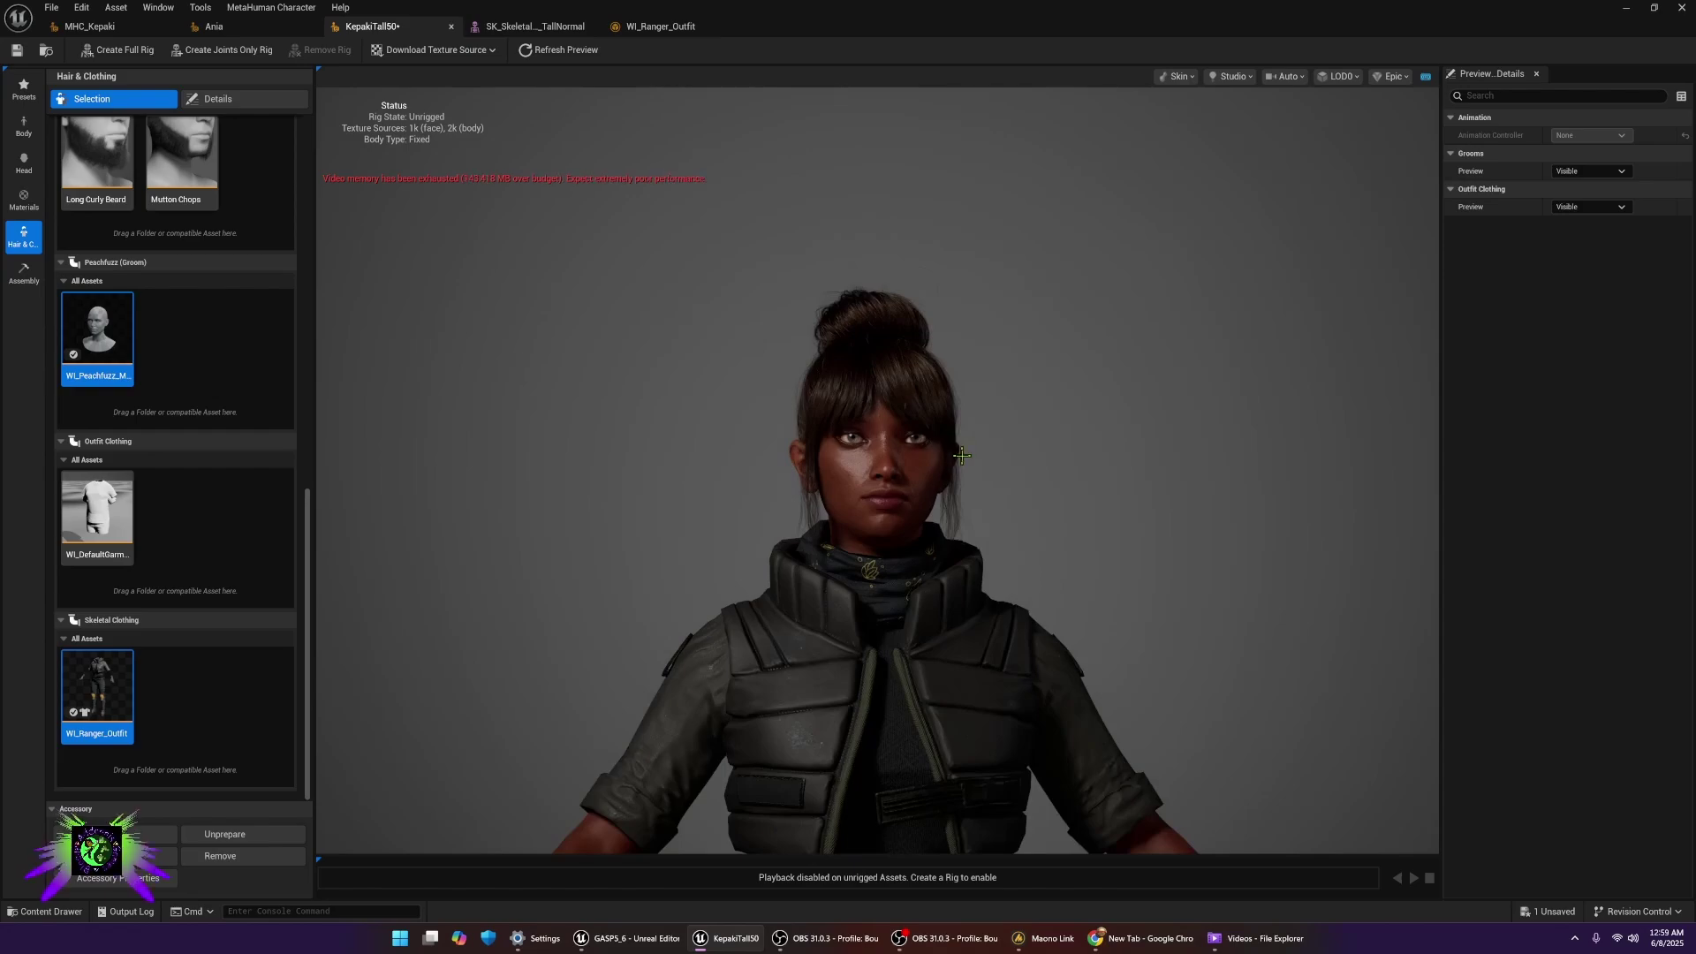
middle_drag(961, 455, 942, 235)
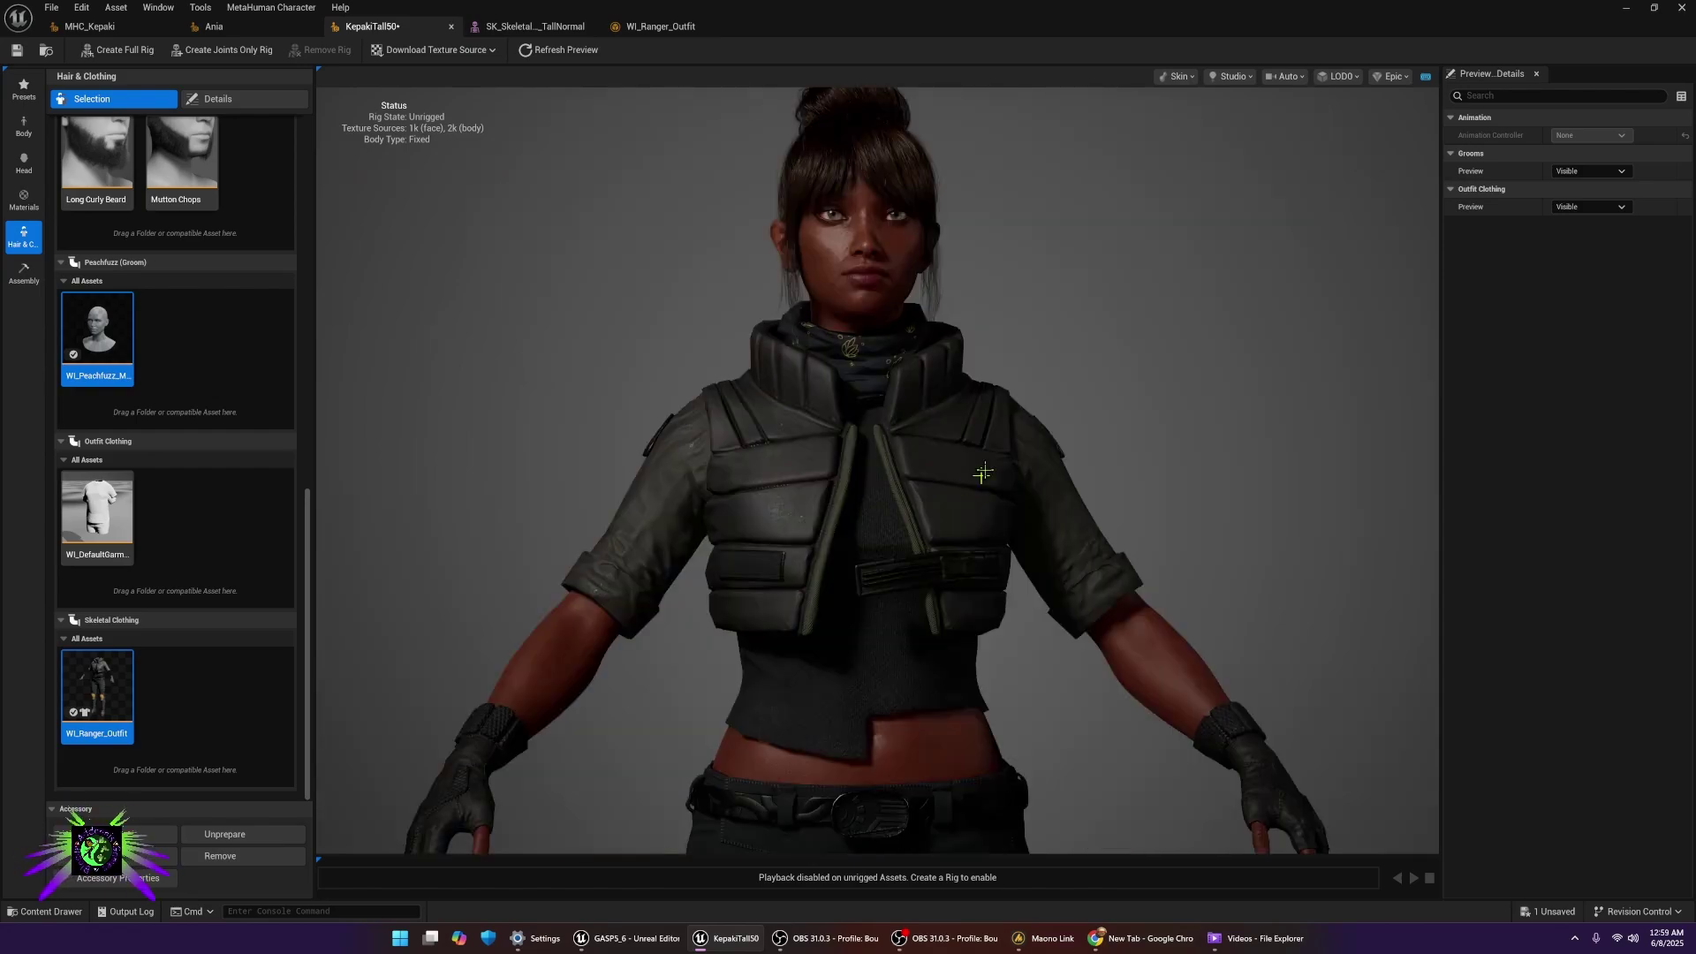
scroll(982, 474, down, 8)
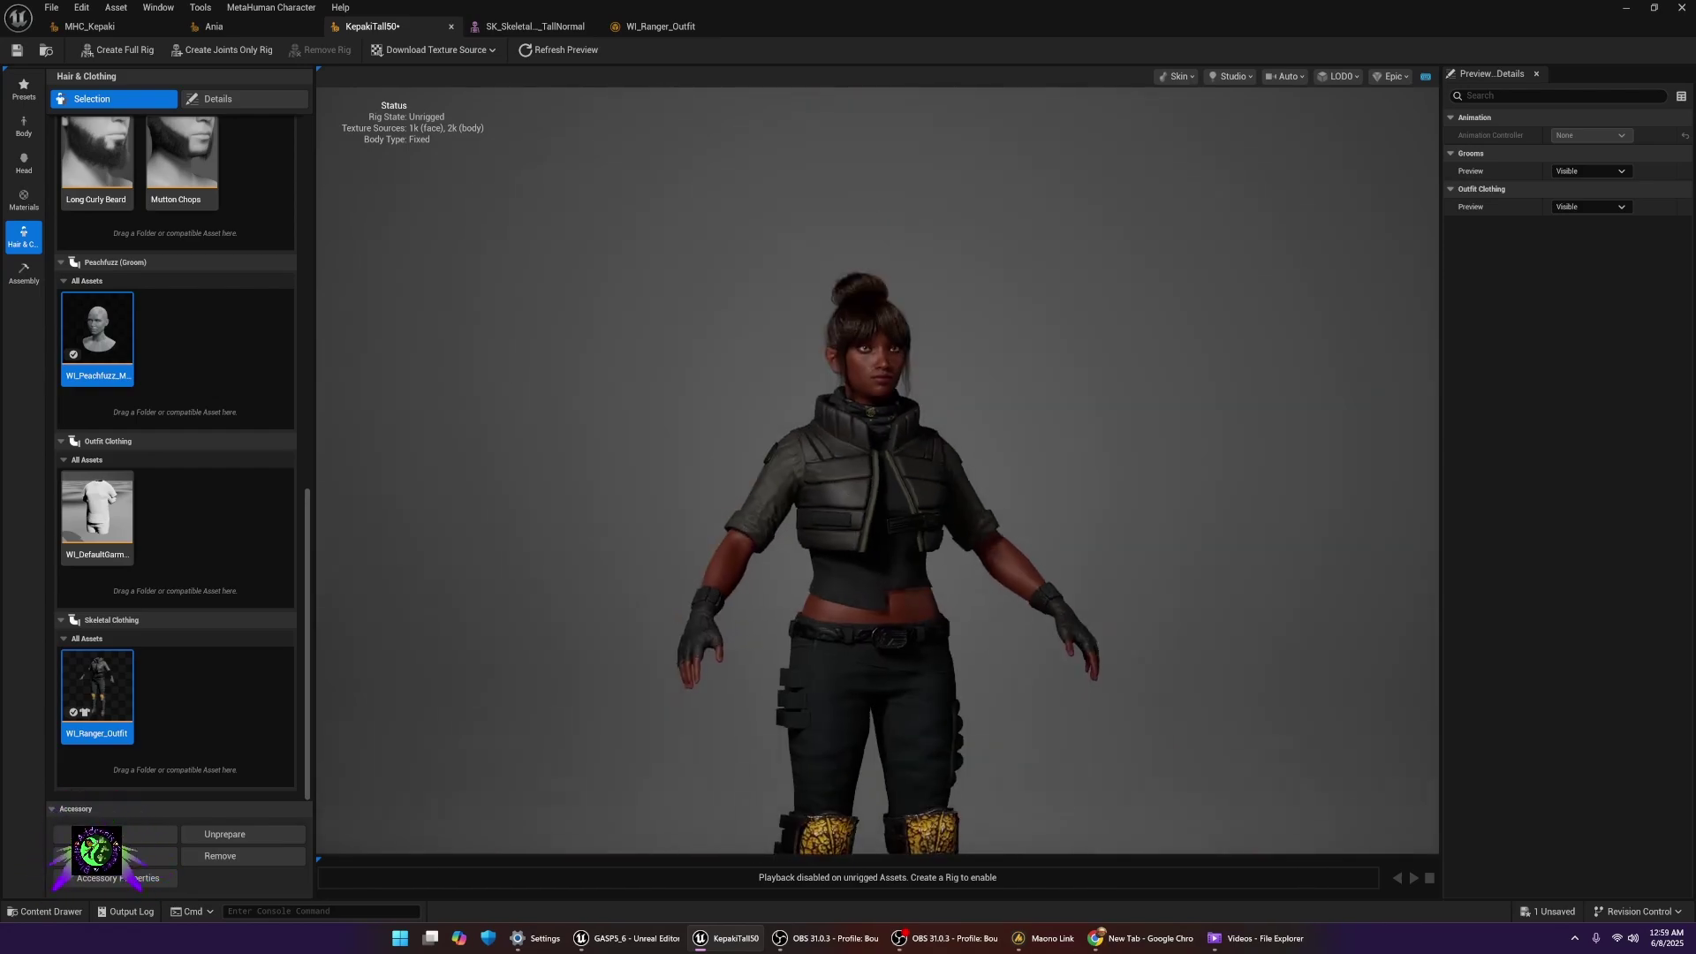
mouse_move(971, 474)
mouse_down()
mouse_move(1351, 474)
mouse_move(971, 474)
mouse_up()
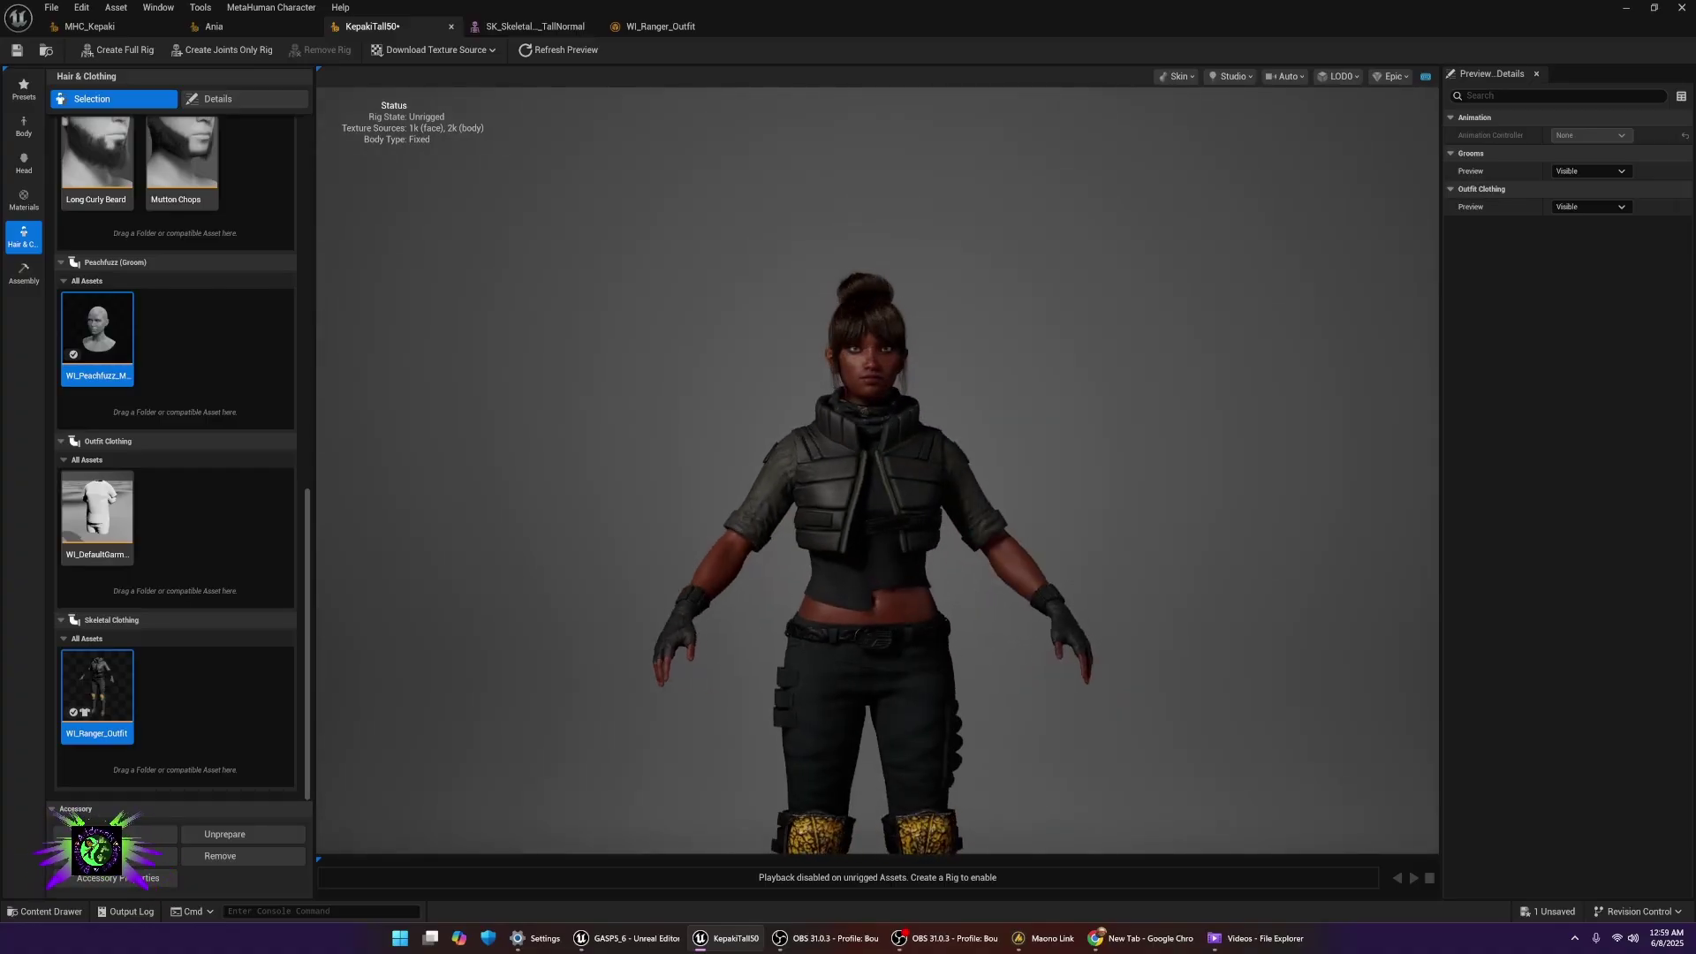
drag(1057, 430, 1046, 429)
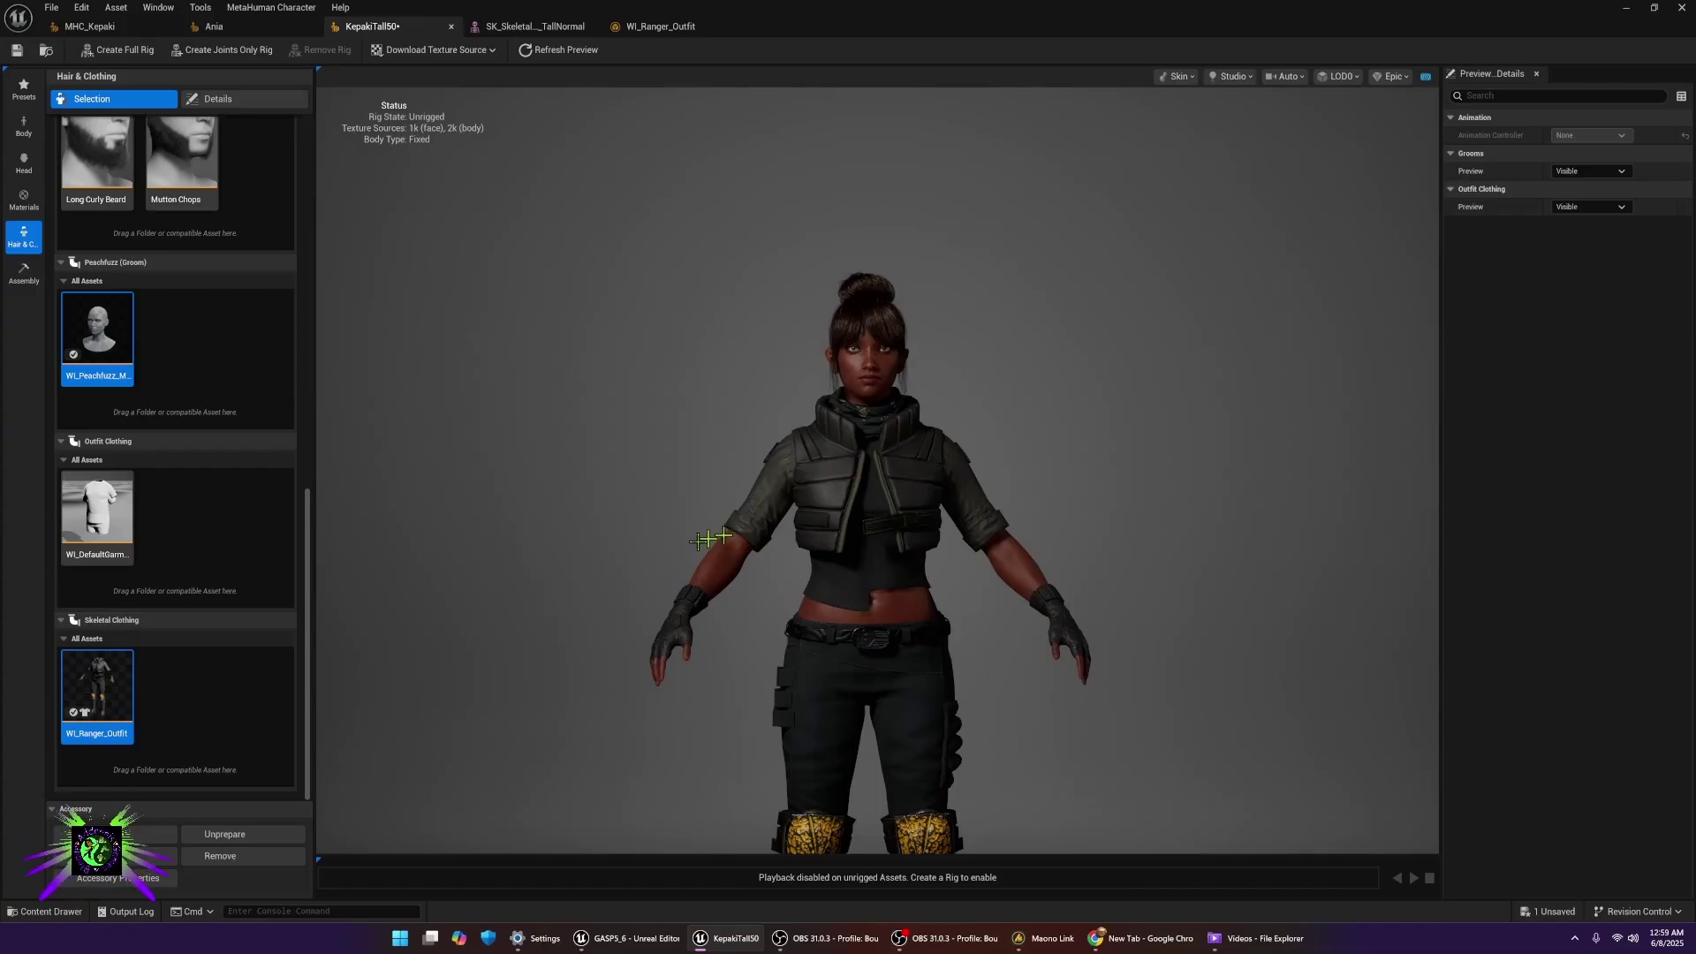
- Review the Hair & Clothing detail parameters for the selected grooms and skeletal clothing, and check the full figure
click(215, 98)
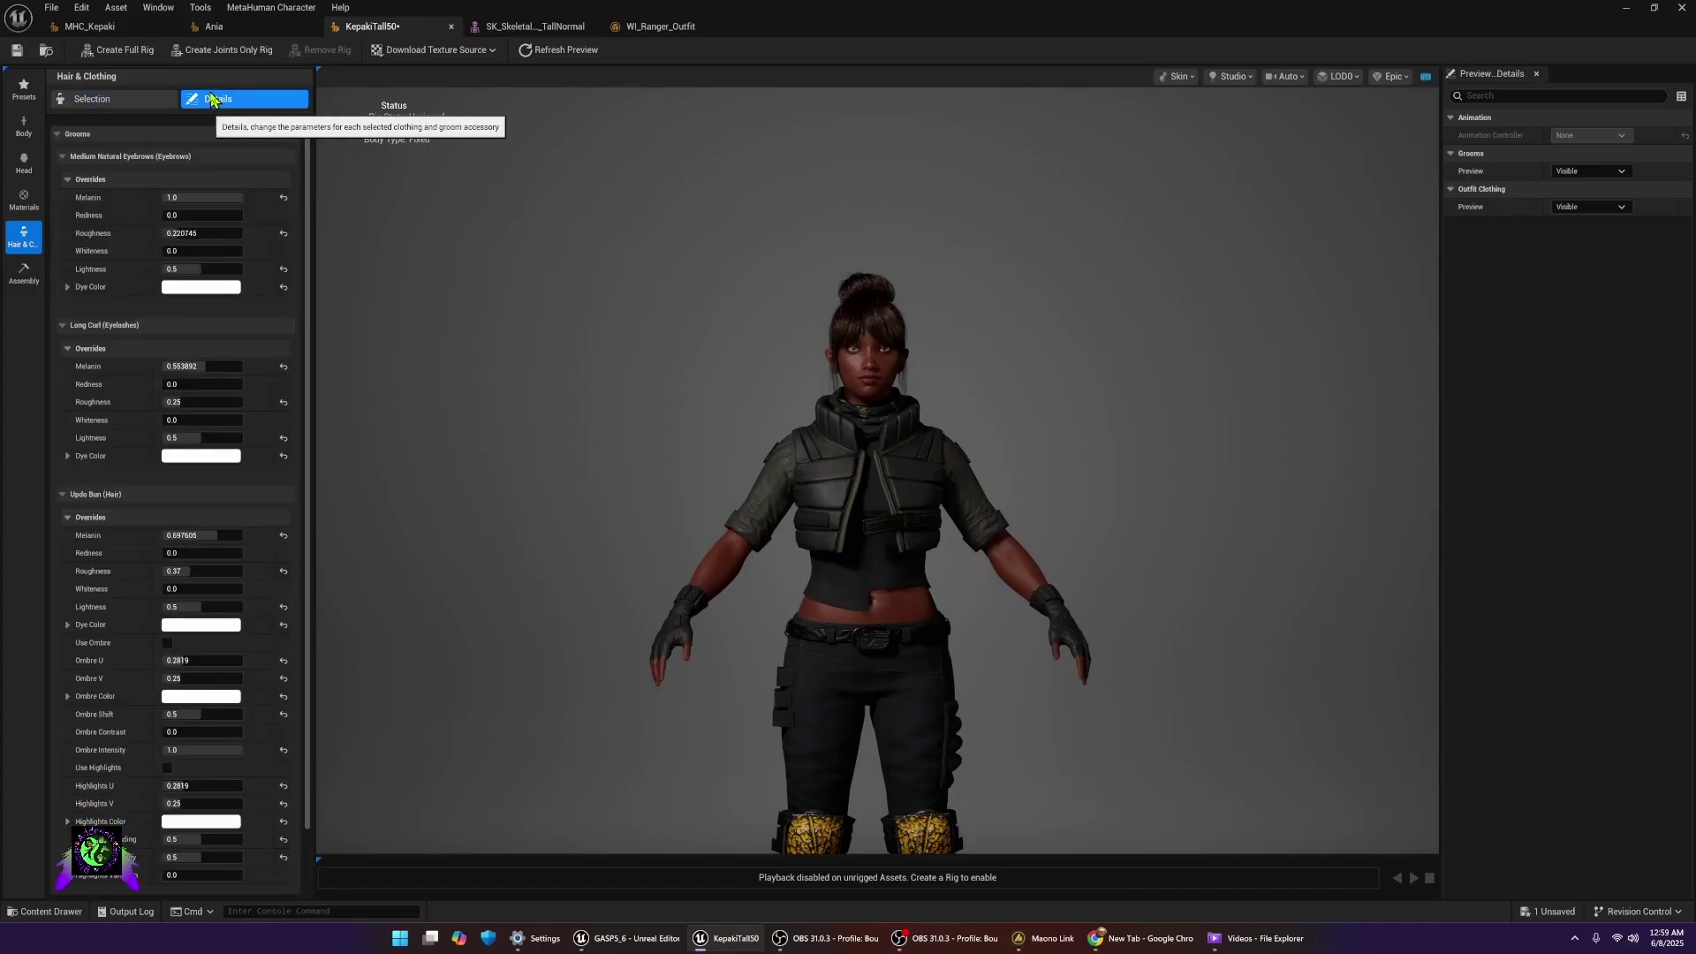
scroll(253, 586, down, 5)
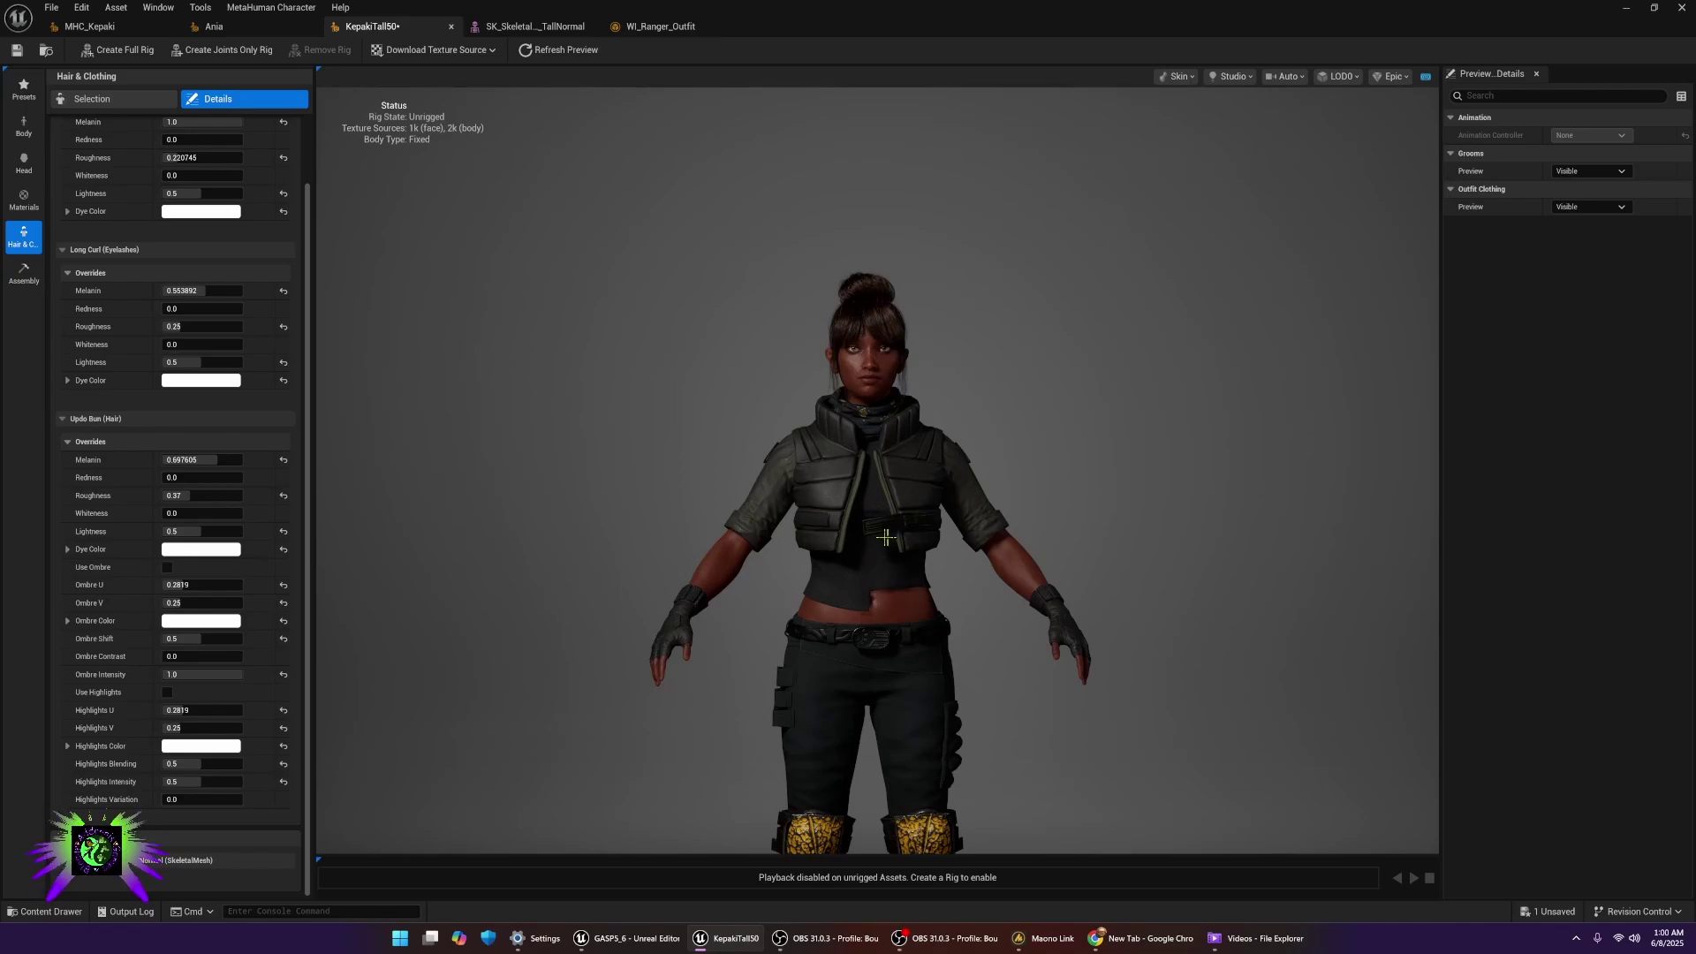
scroll(884, 537, down, 2)
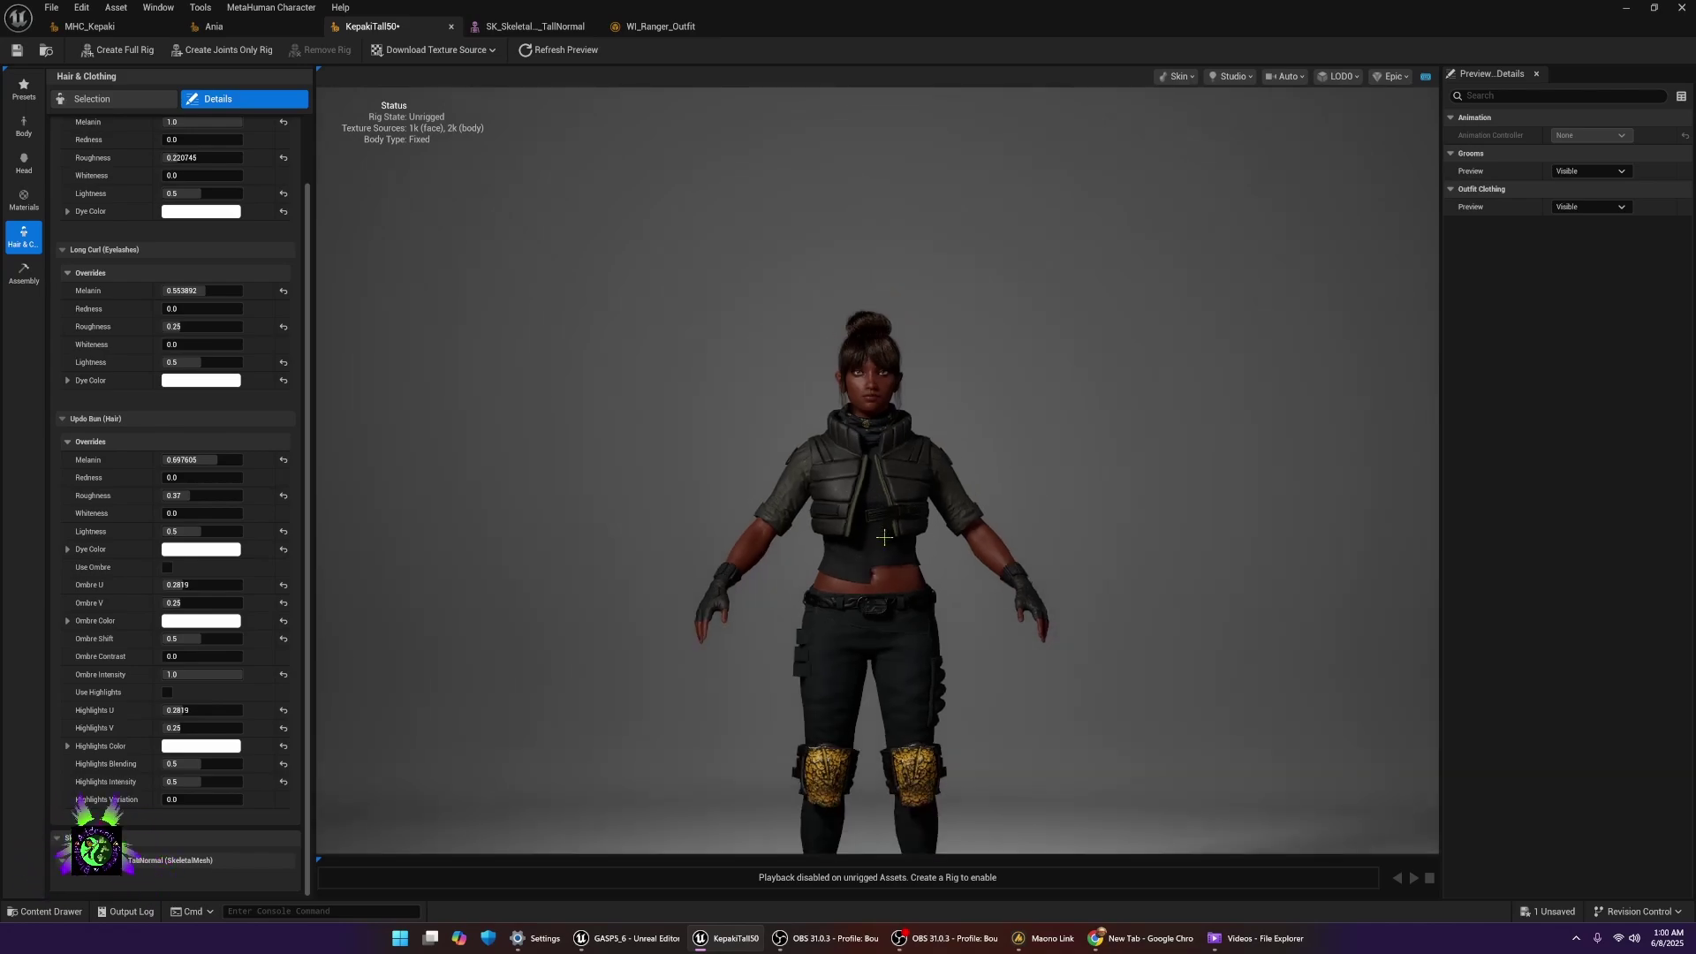
scroll(884, 537, down, 2)
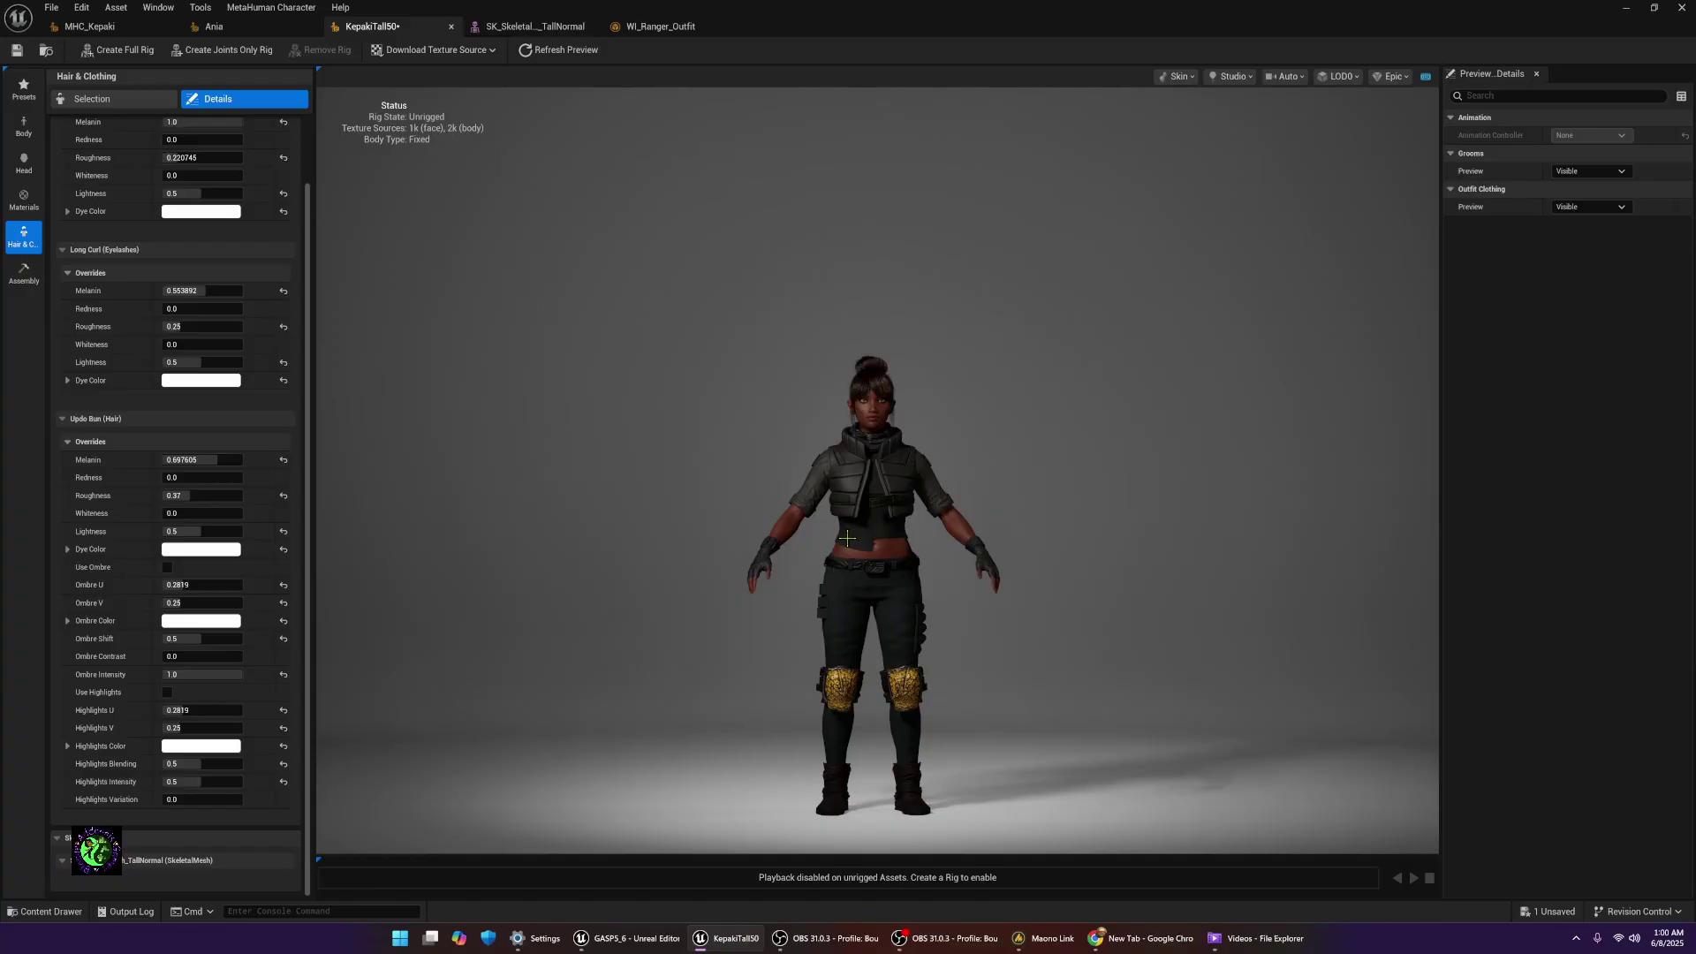
- Download the 4k resolution texture sources for the KepakiTall50 character
mouse_move(847, 537)
mouse_down()
mouse_move(1029, 539)
mouse_move(849, 537)
mouse_up()
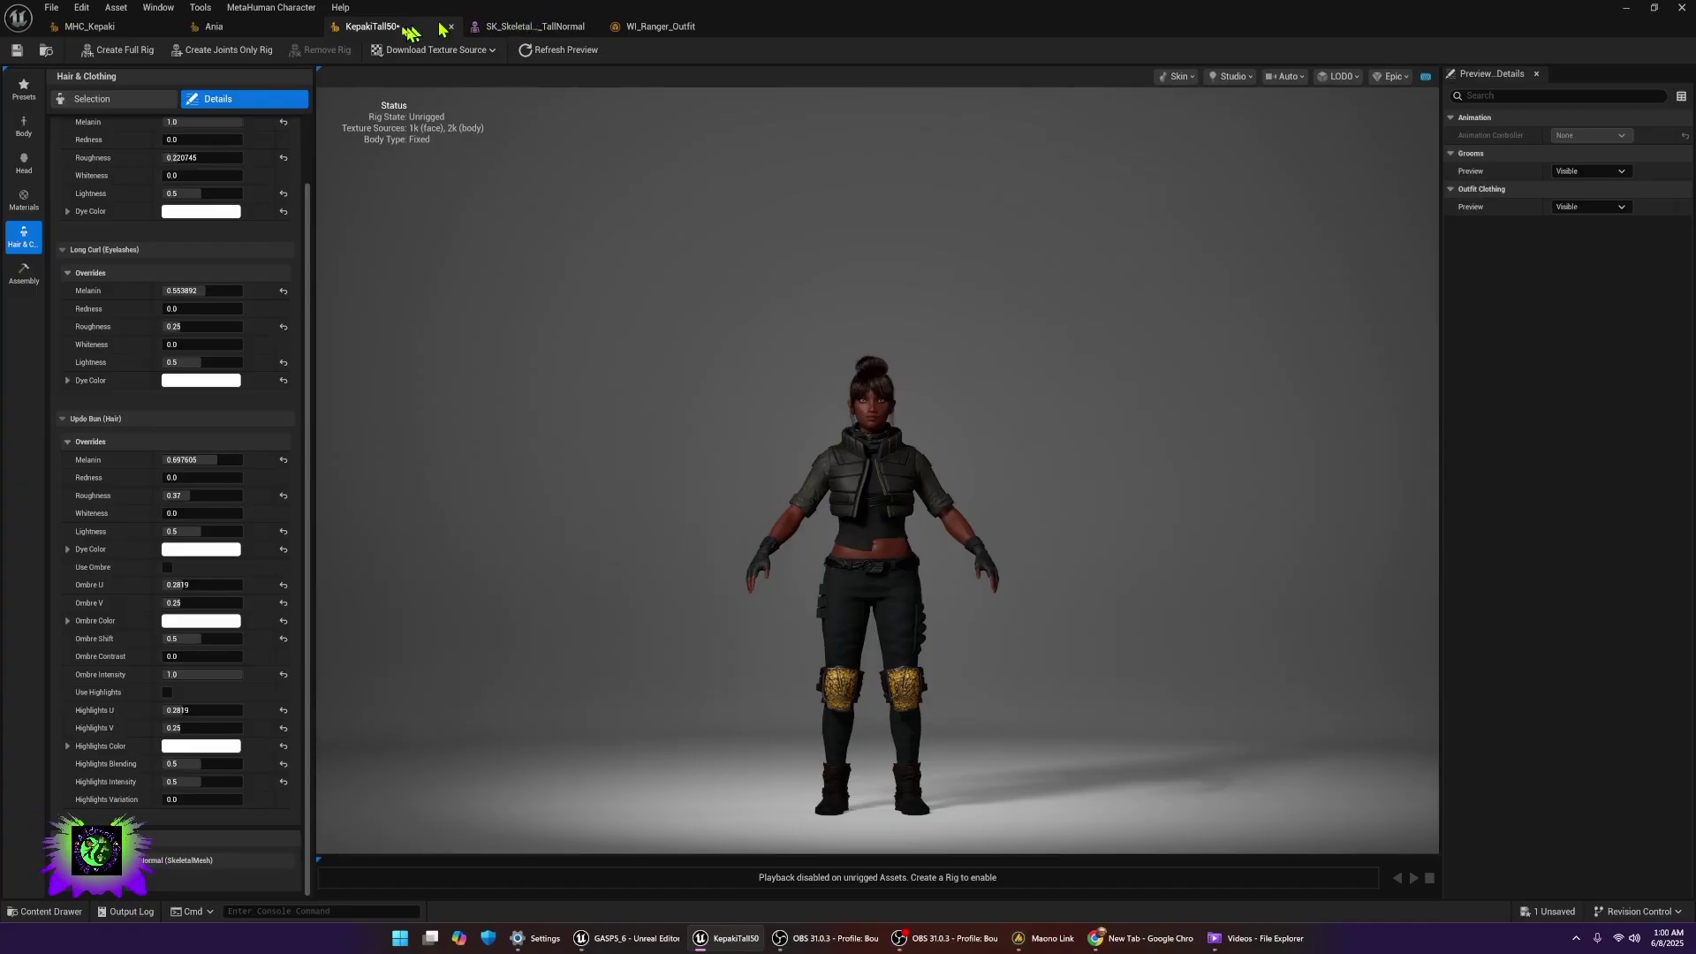
click(407, 53)
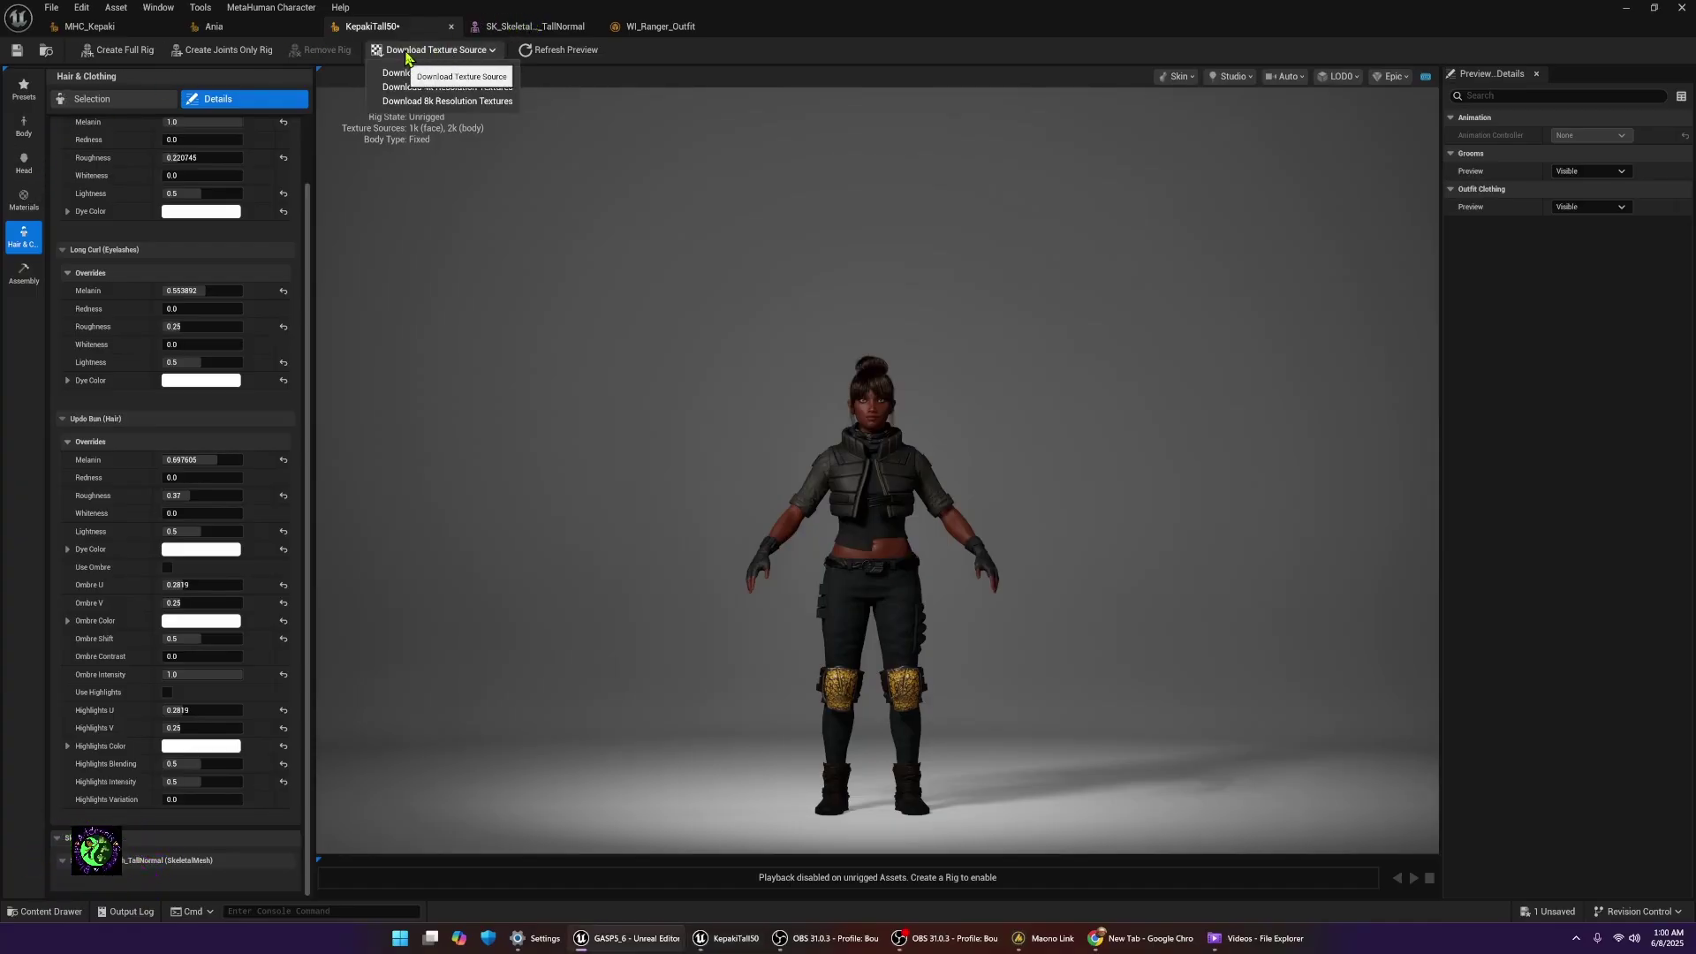
click(431, 92)
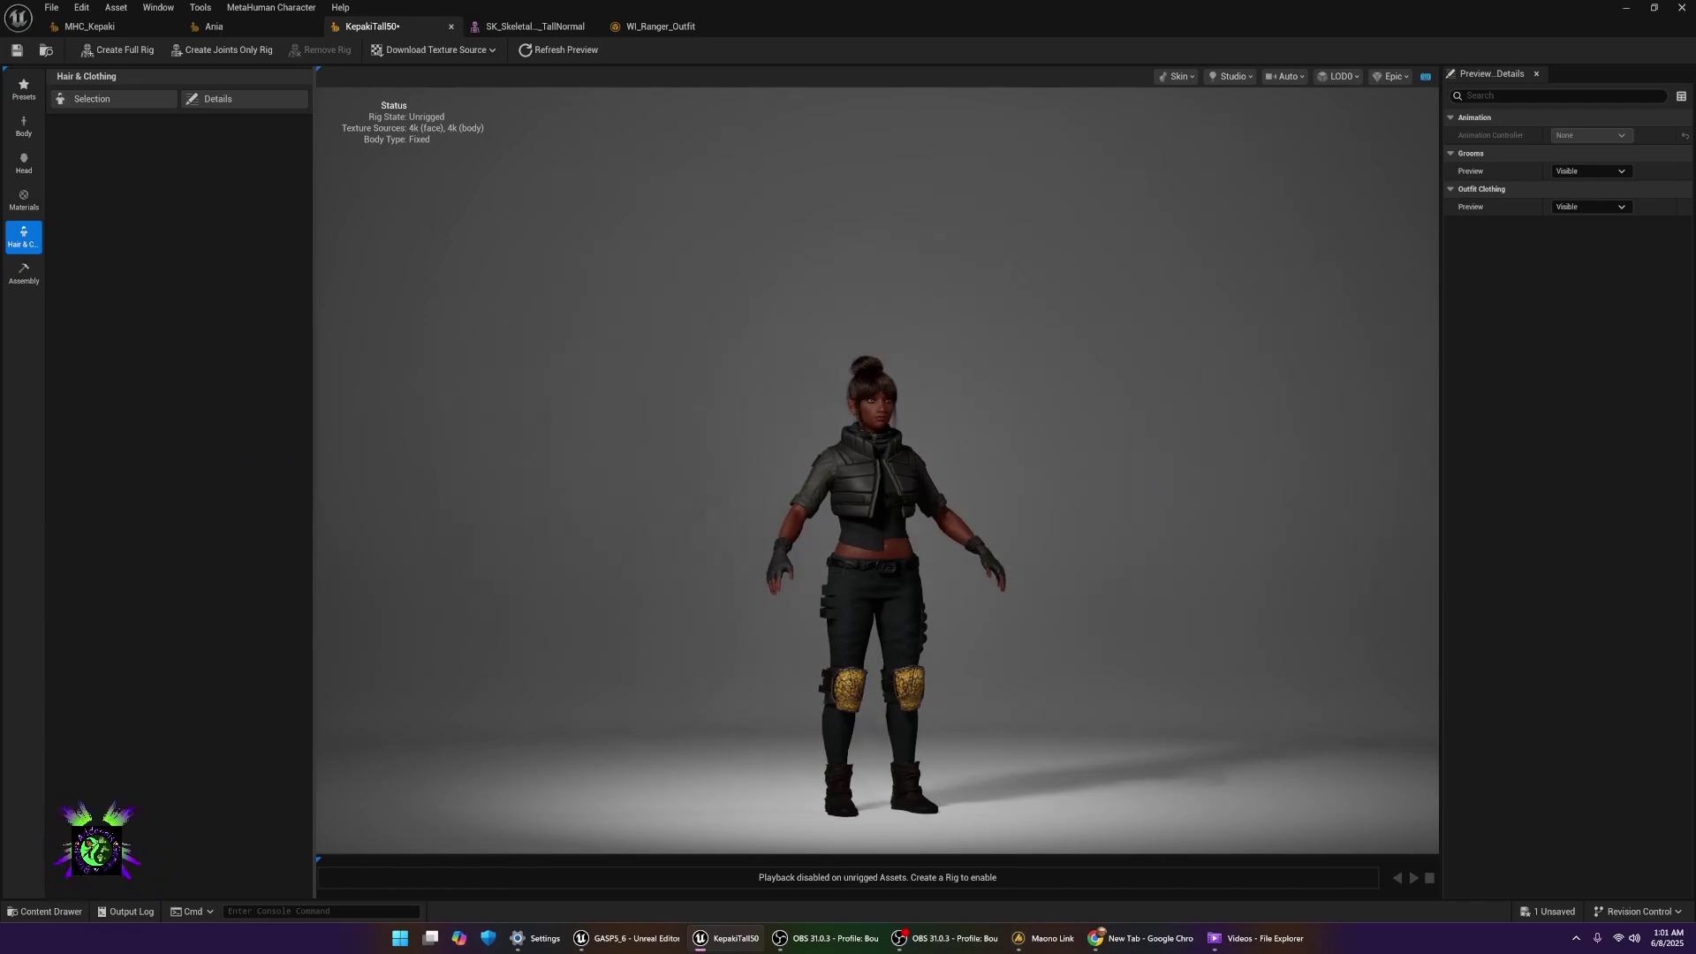
- Browse through the available Hair grooms in the character's Hair & Clothing selection
click(25, 162)
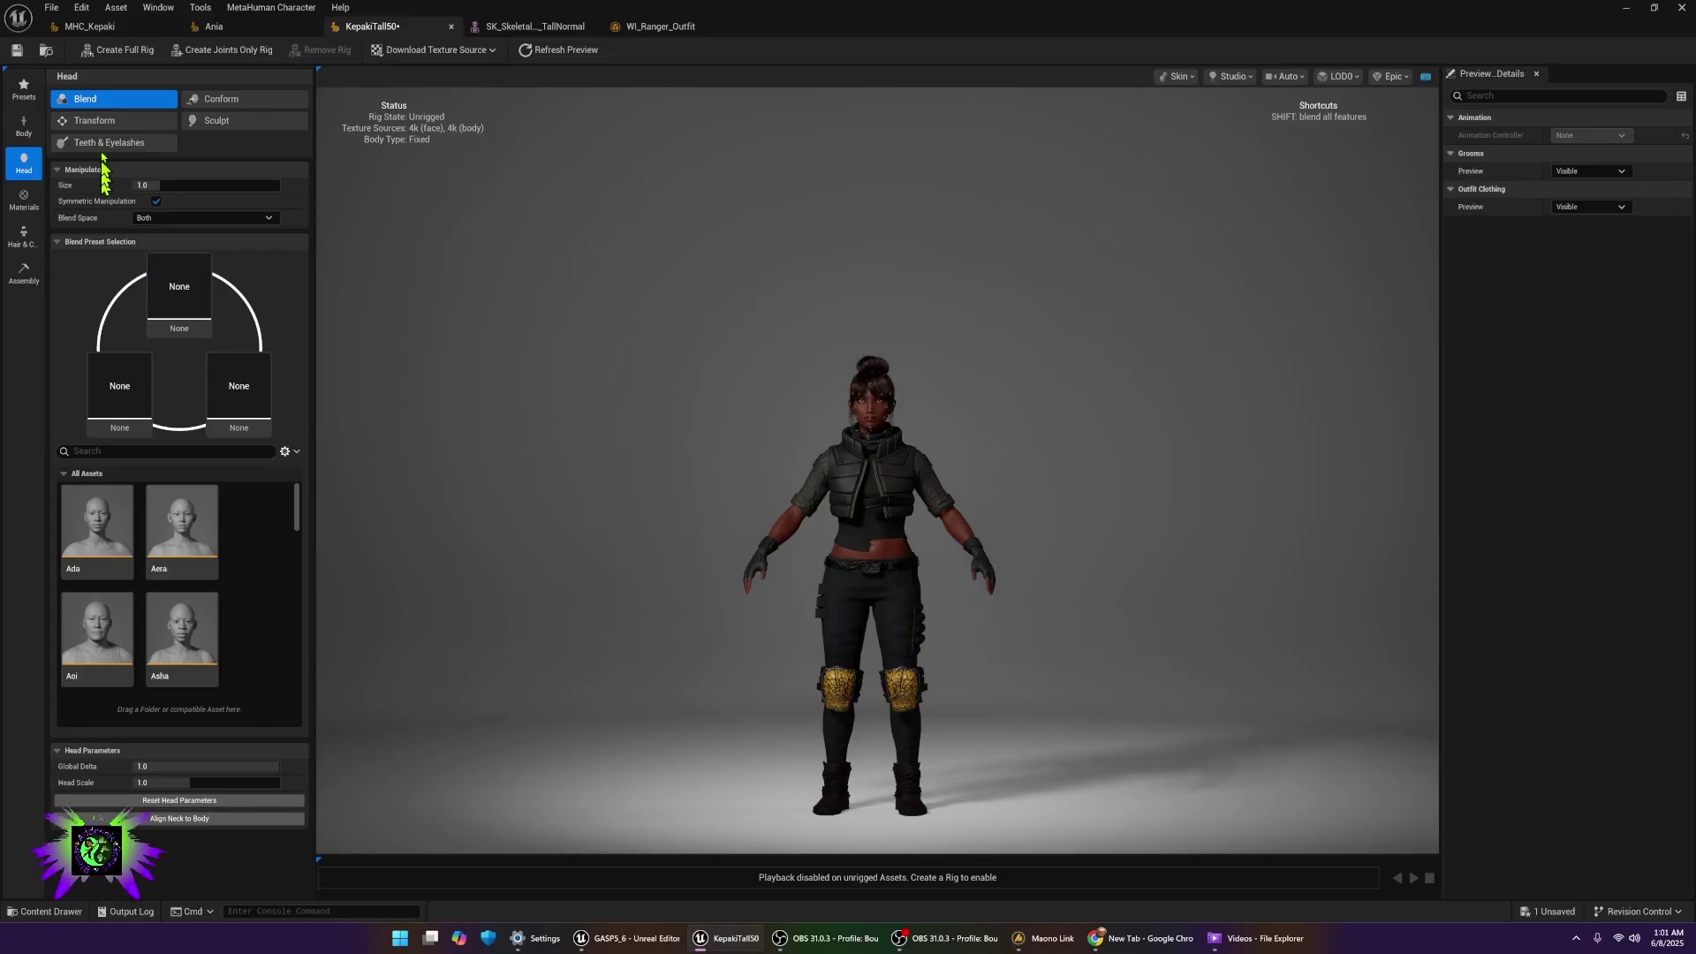
click(25, 236)
click(99, 99)
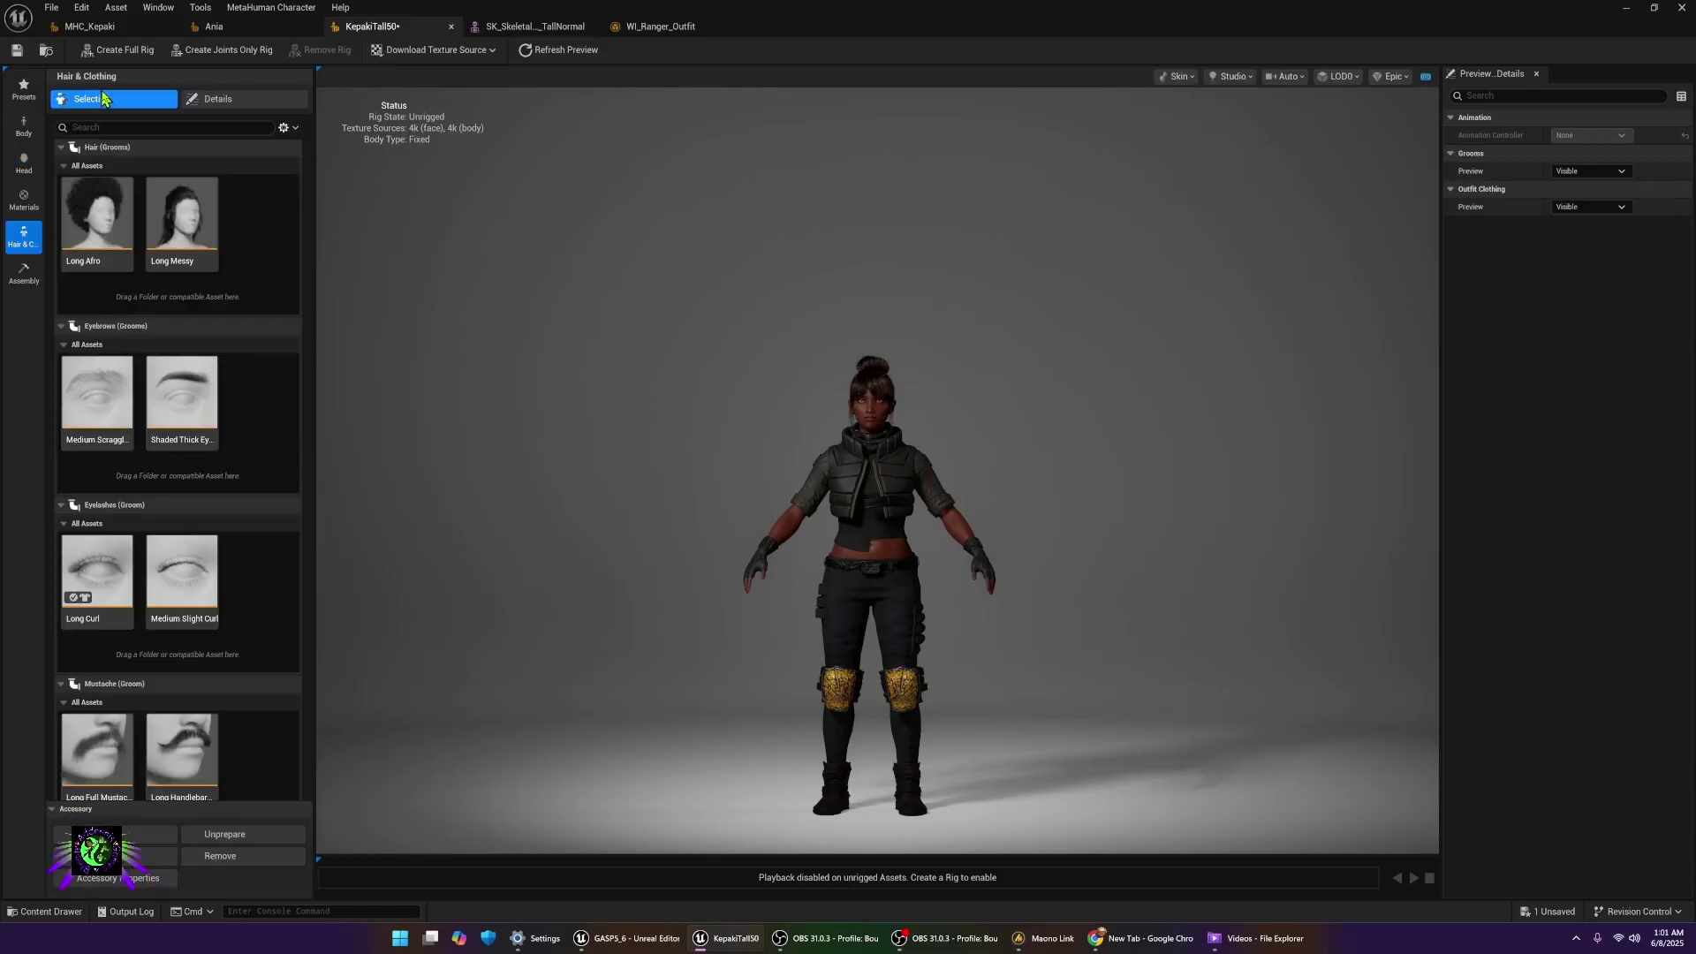
scroll(203, 228, down, 5)
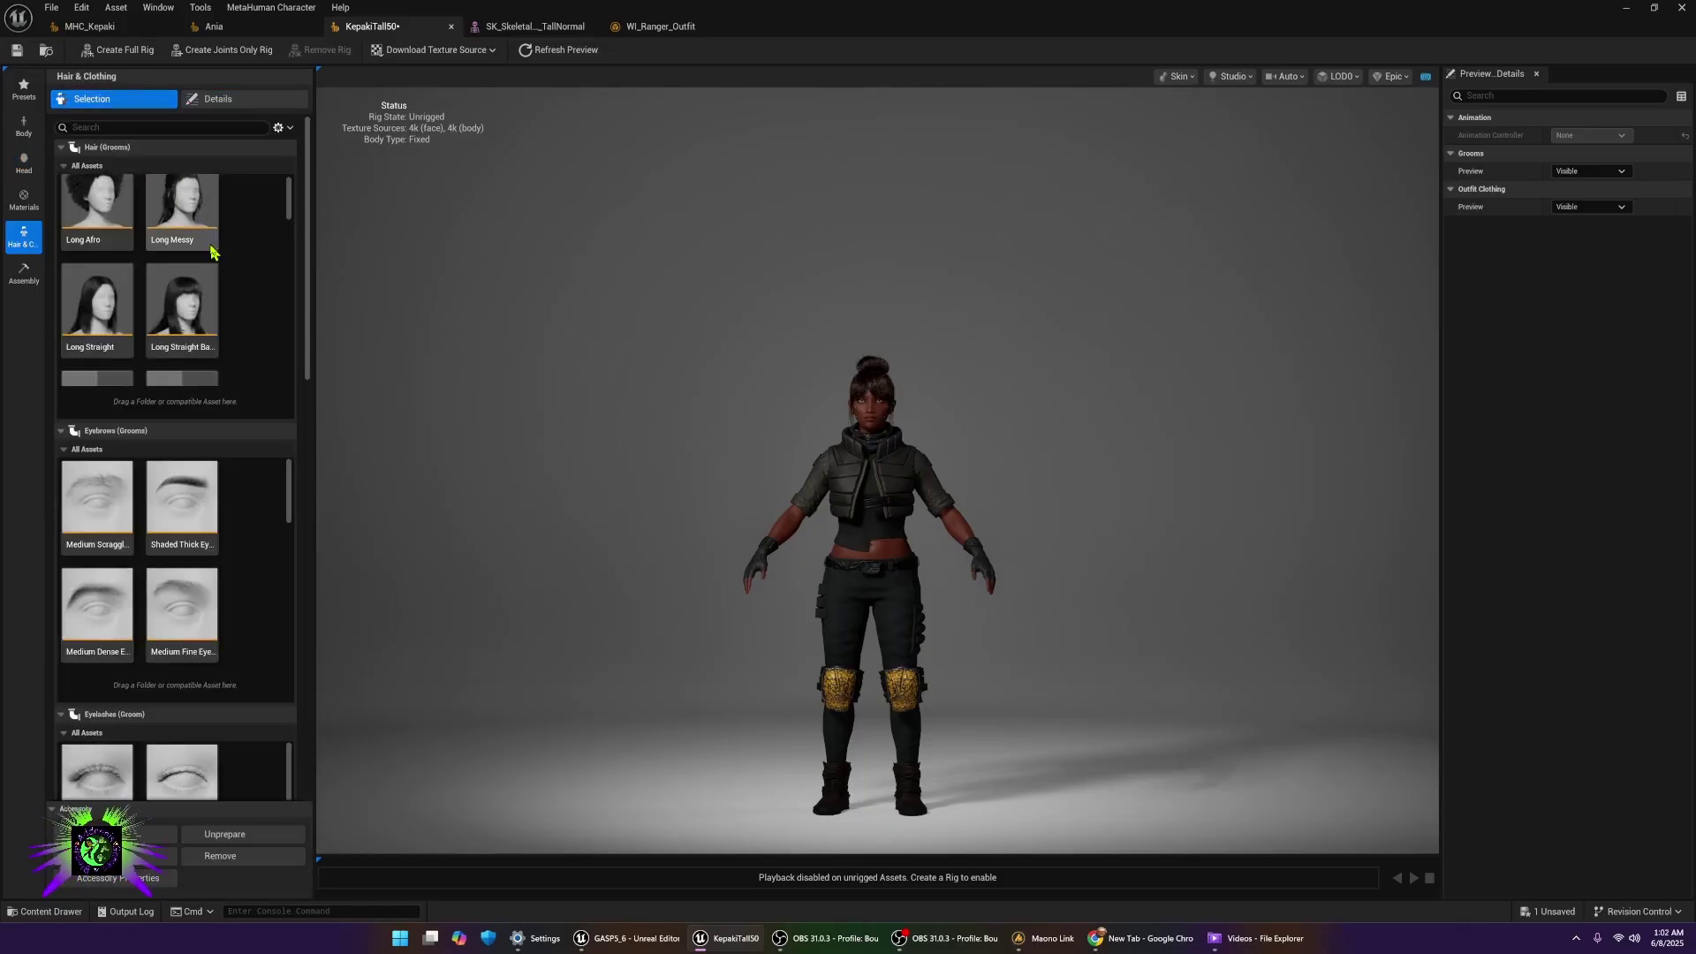
scroll(212, 253, down, 5)
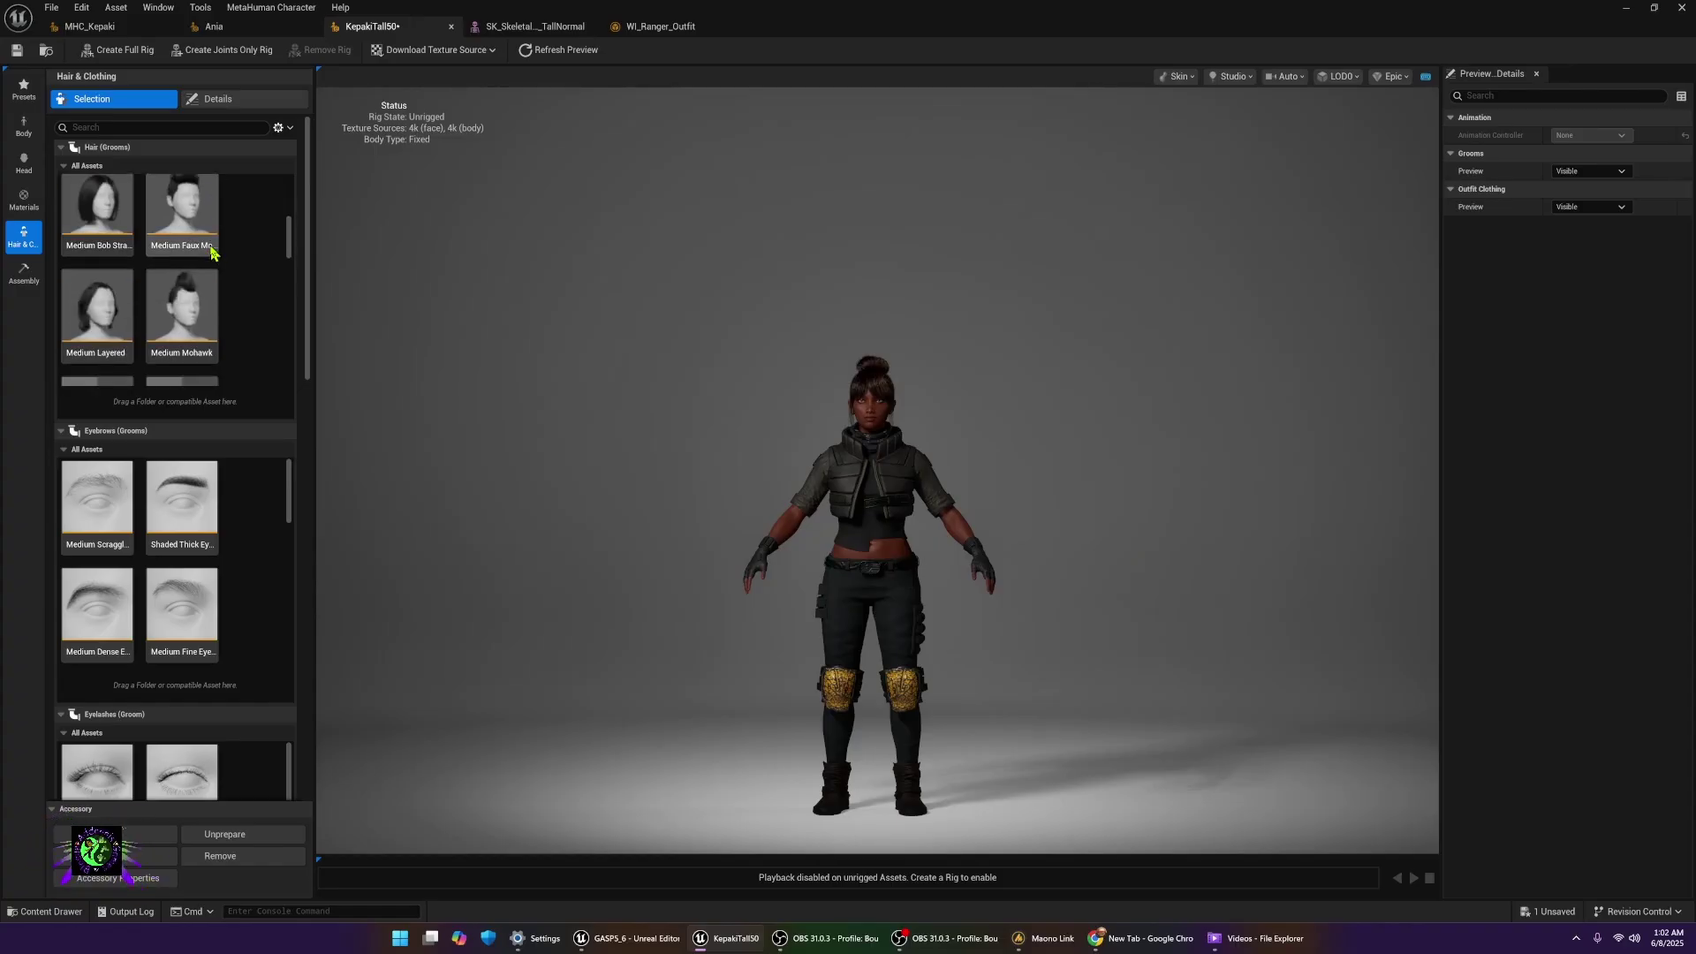
scroll(211, 253, down, 5)
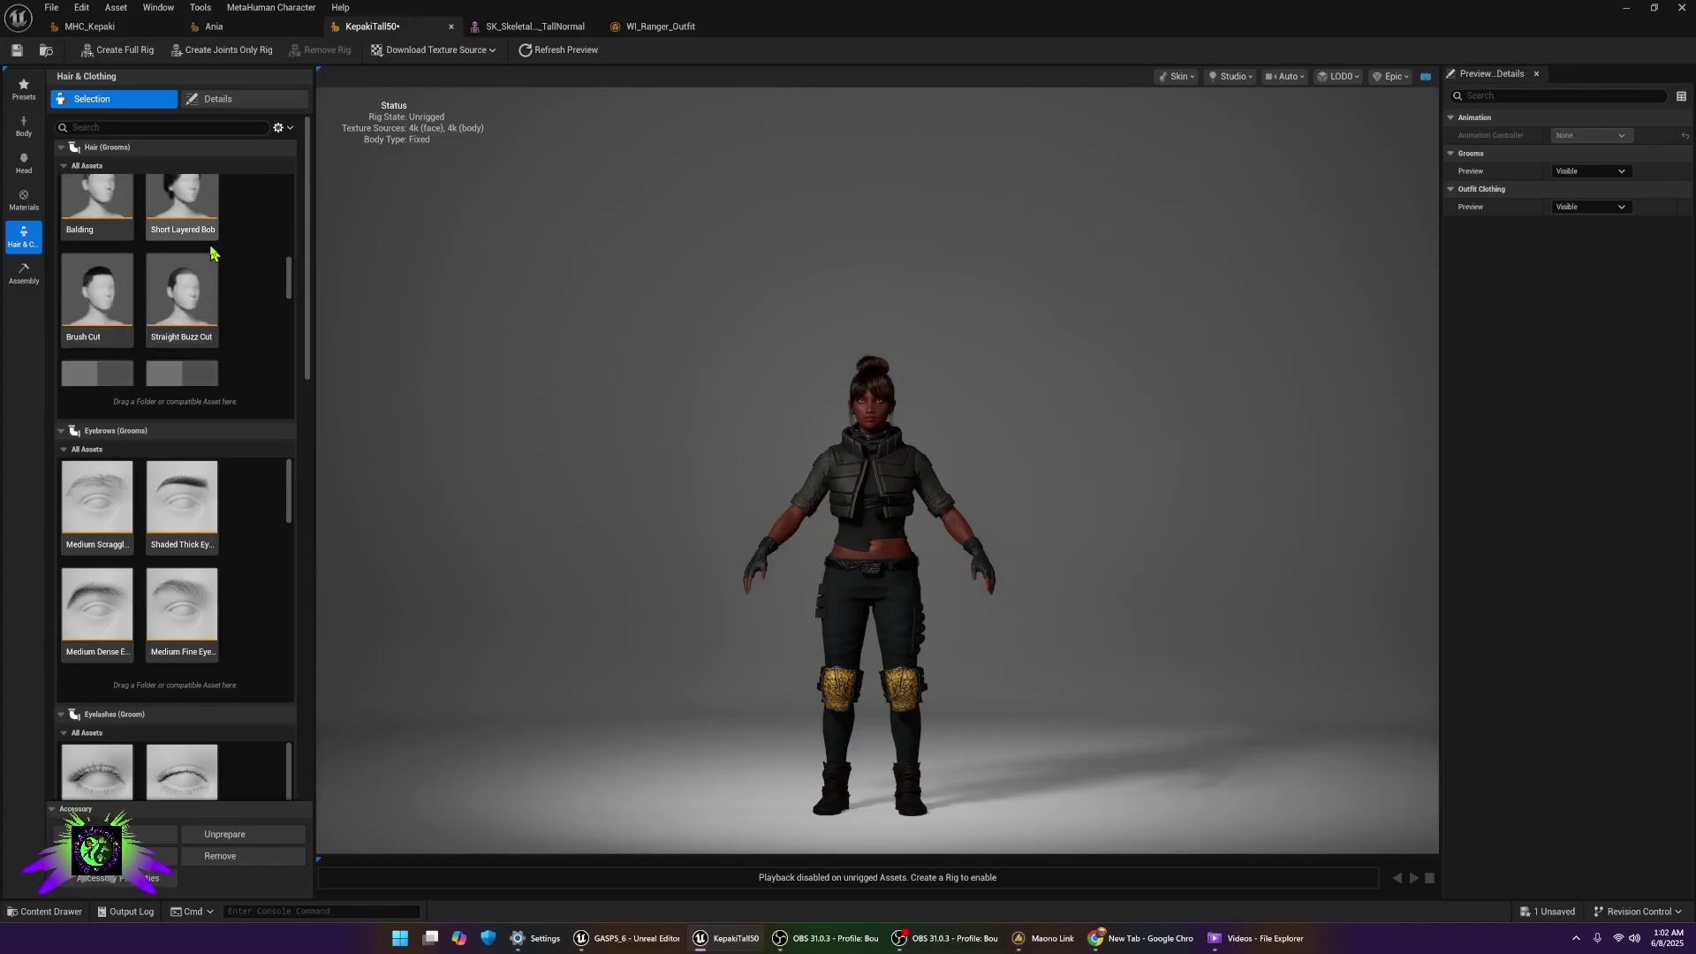
scroll(212, 253, down, 5)
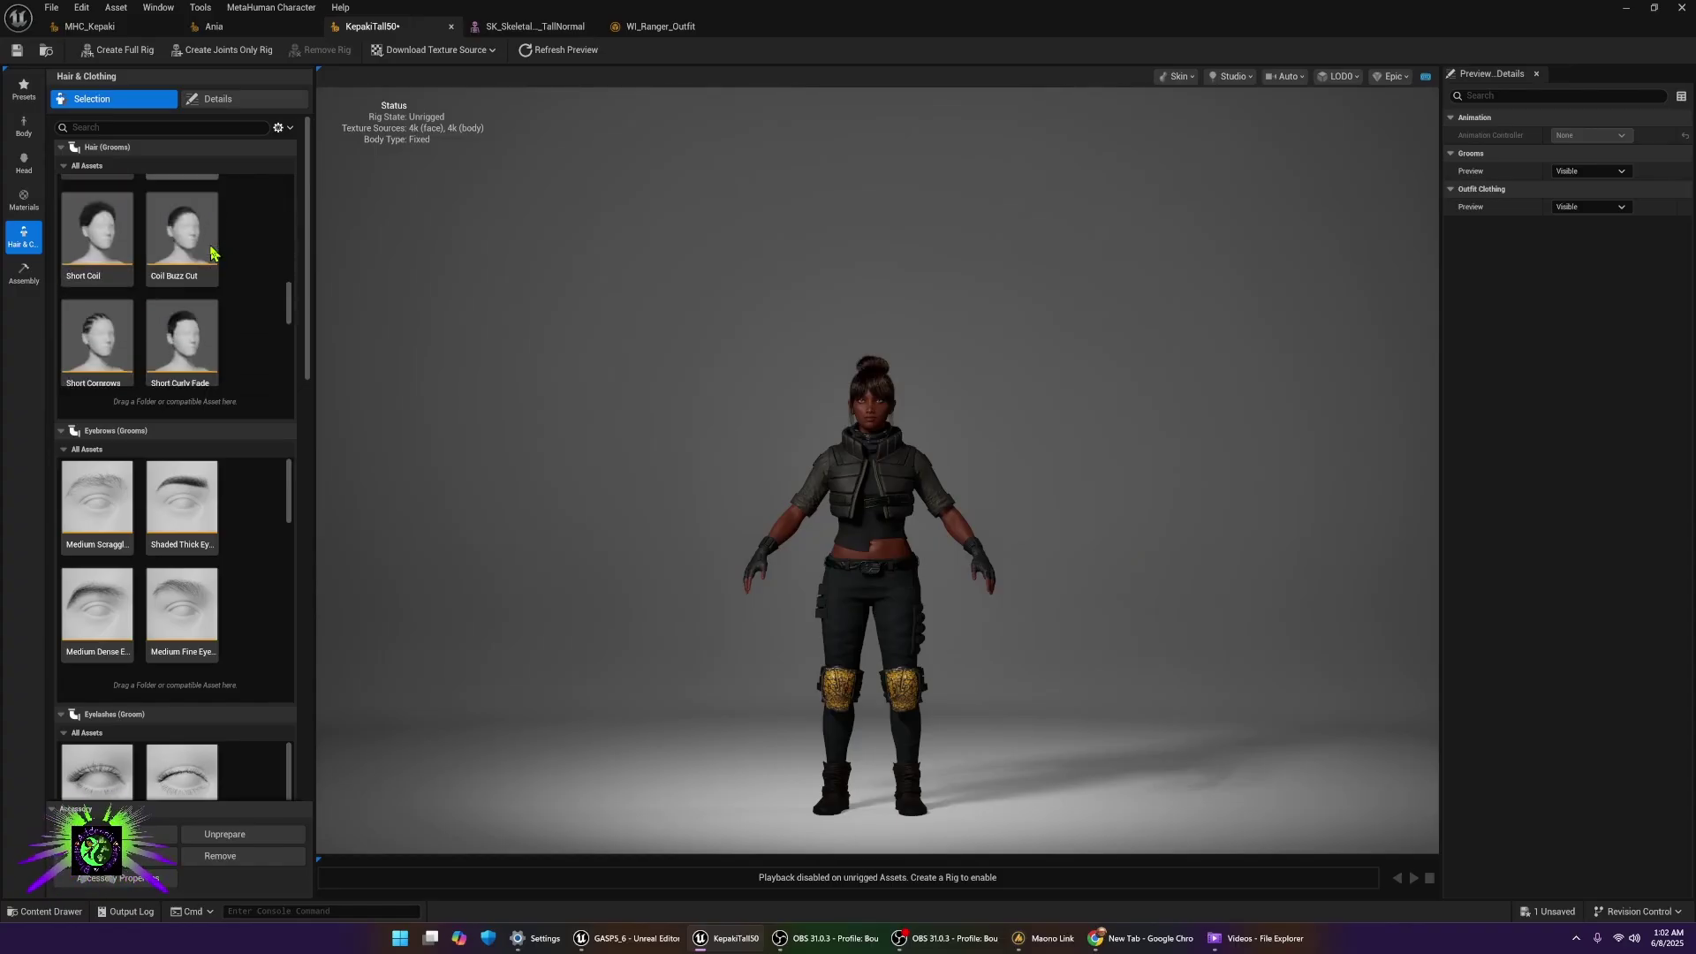
scroll(212, 254, down, 2)
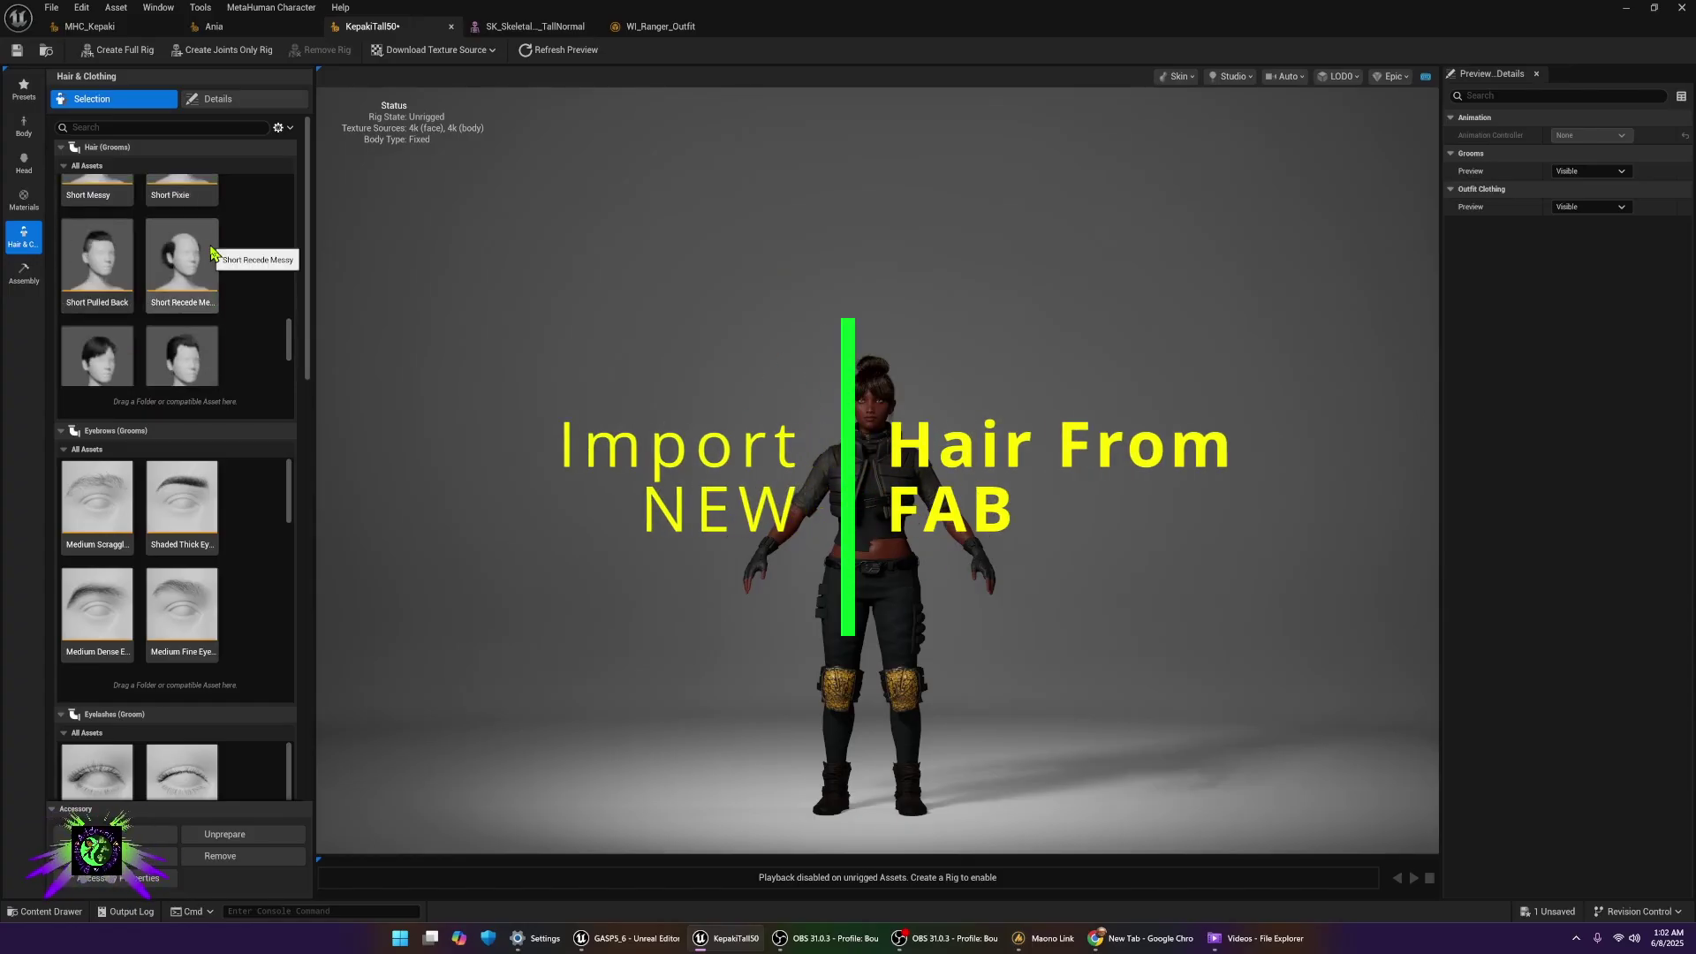
scroll(212, 253, down, 3)
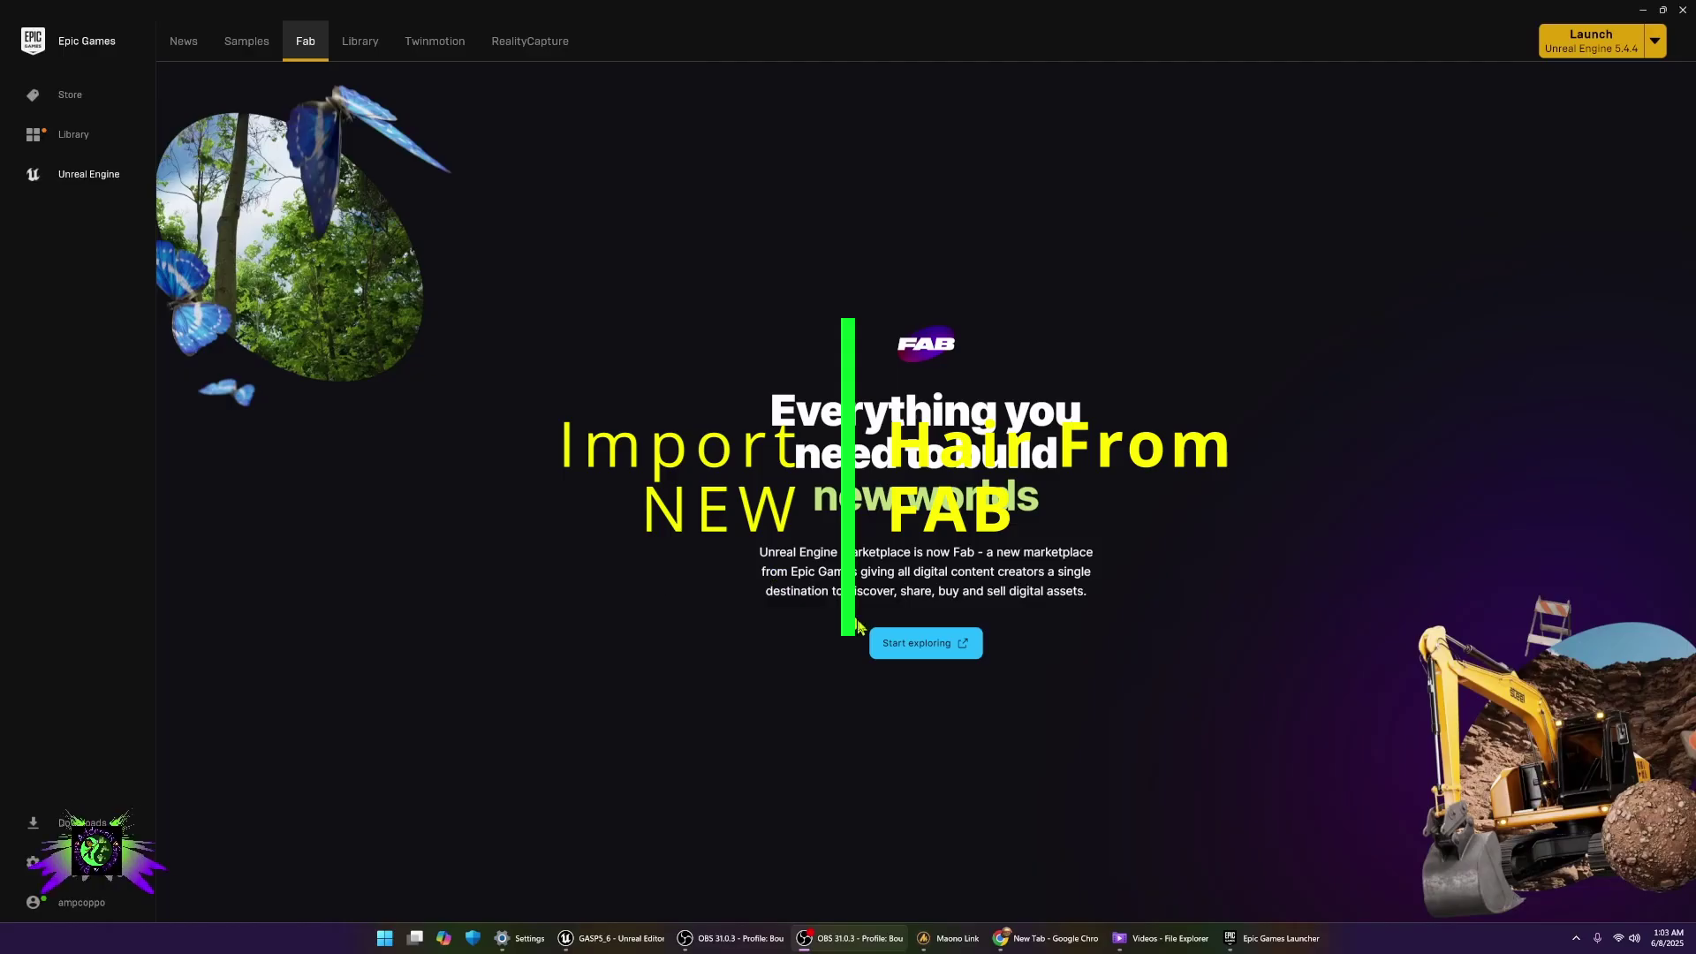
- Go to the Fab website from the Epic Games Launcher and open the MetaHuman Bantu Knots Groom listing in the MetaHuman channel
click(908, 652)
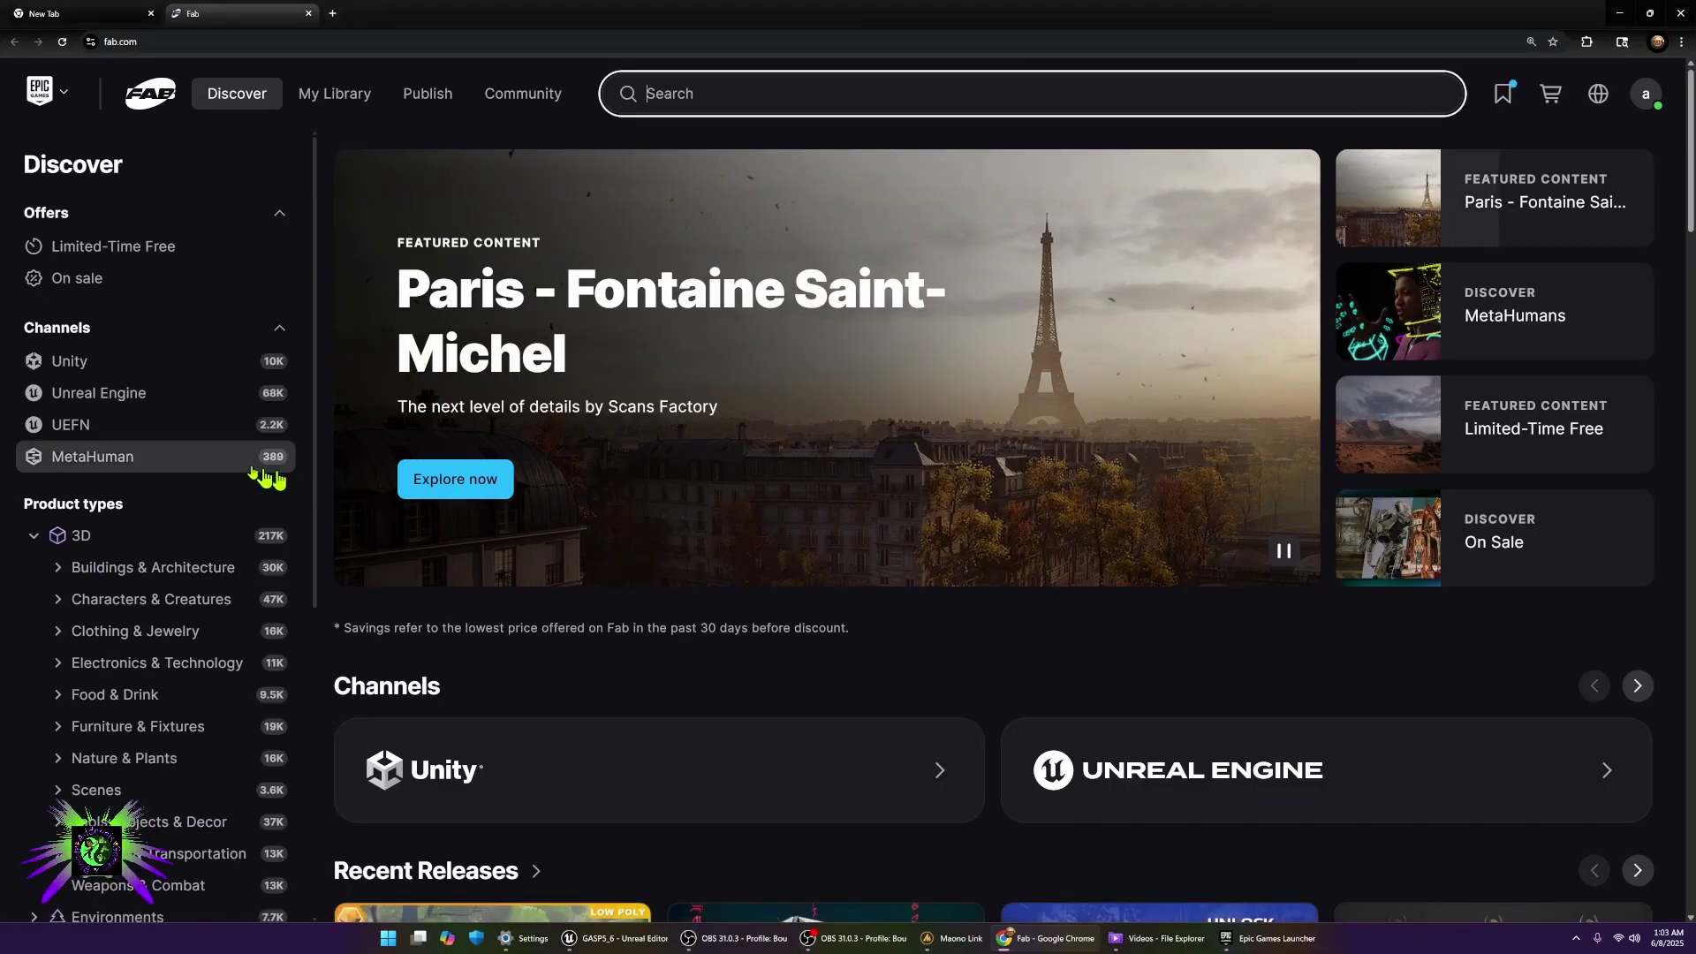
click(156, 457)
scroll(582, 495, down, 6)
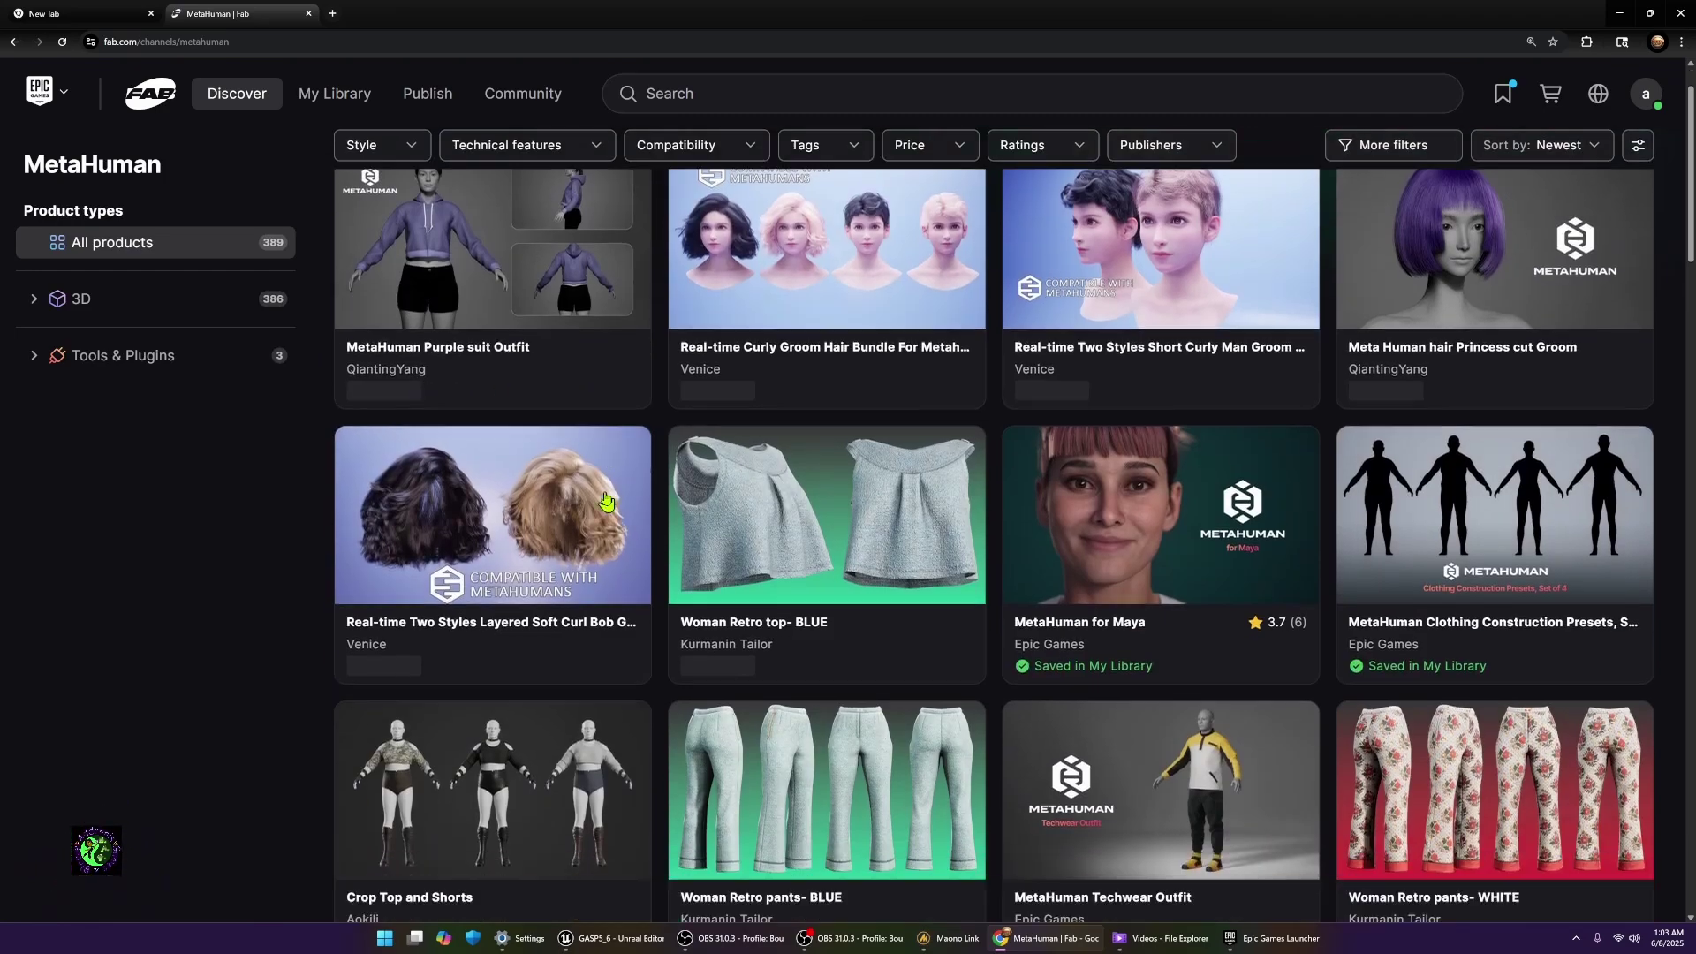
scroll(611, 505, down, 3)
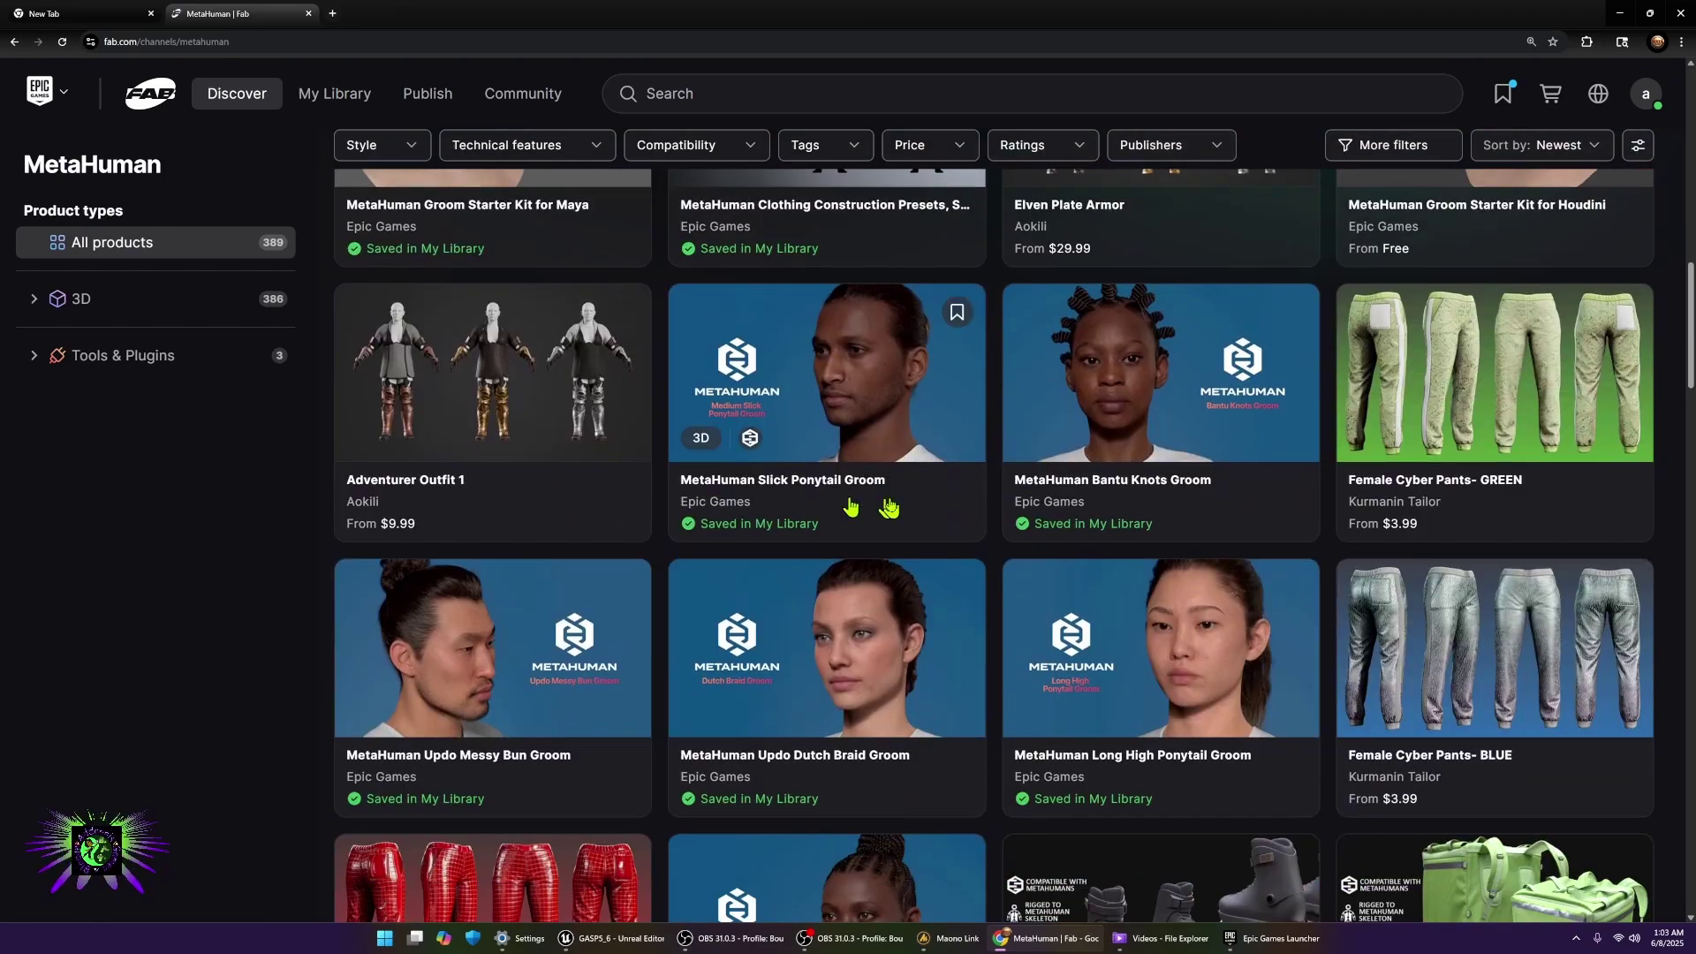
click(1126, 477)
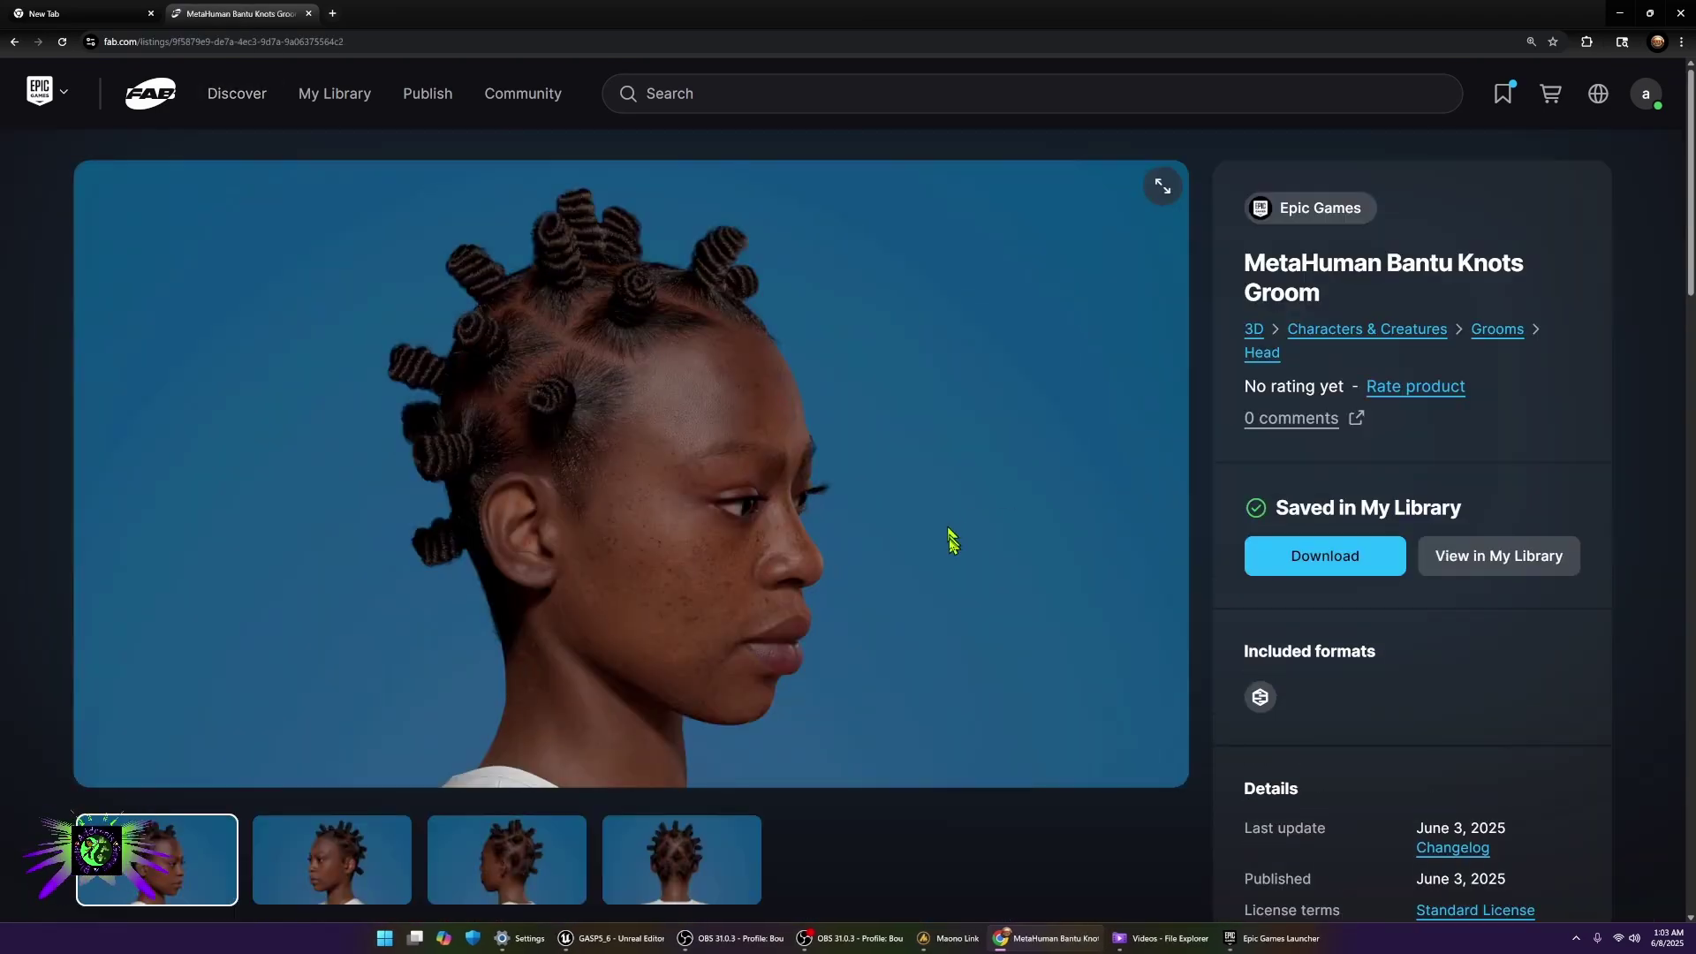
- Download the hair_m_bantuknots.mhpkg file of the MetaHuman Bantu Knots Groom
scroll(1022, 579, down, 1)
click(1250, 539)
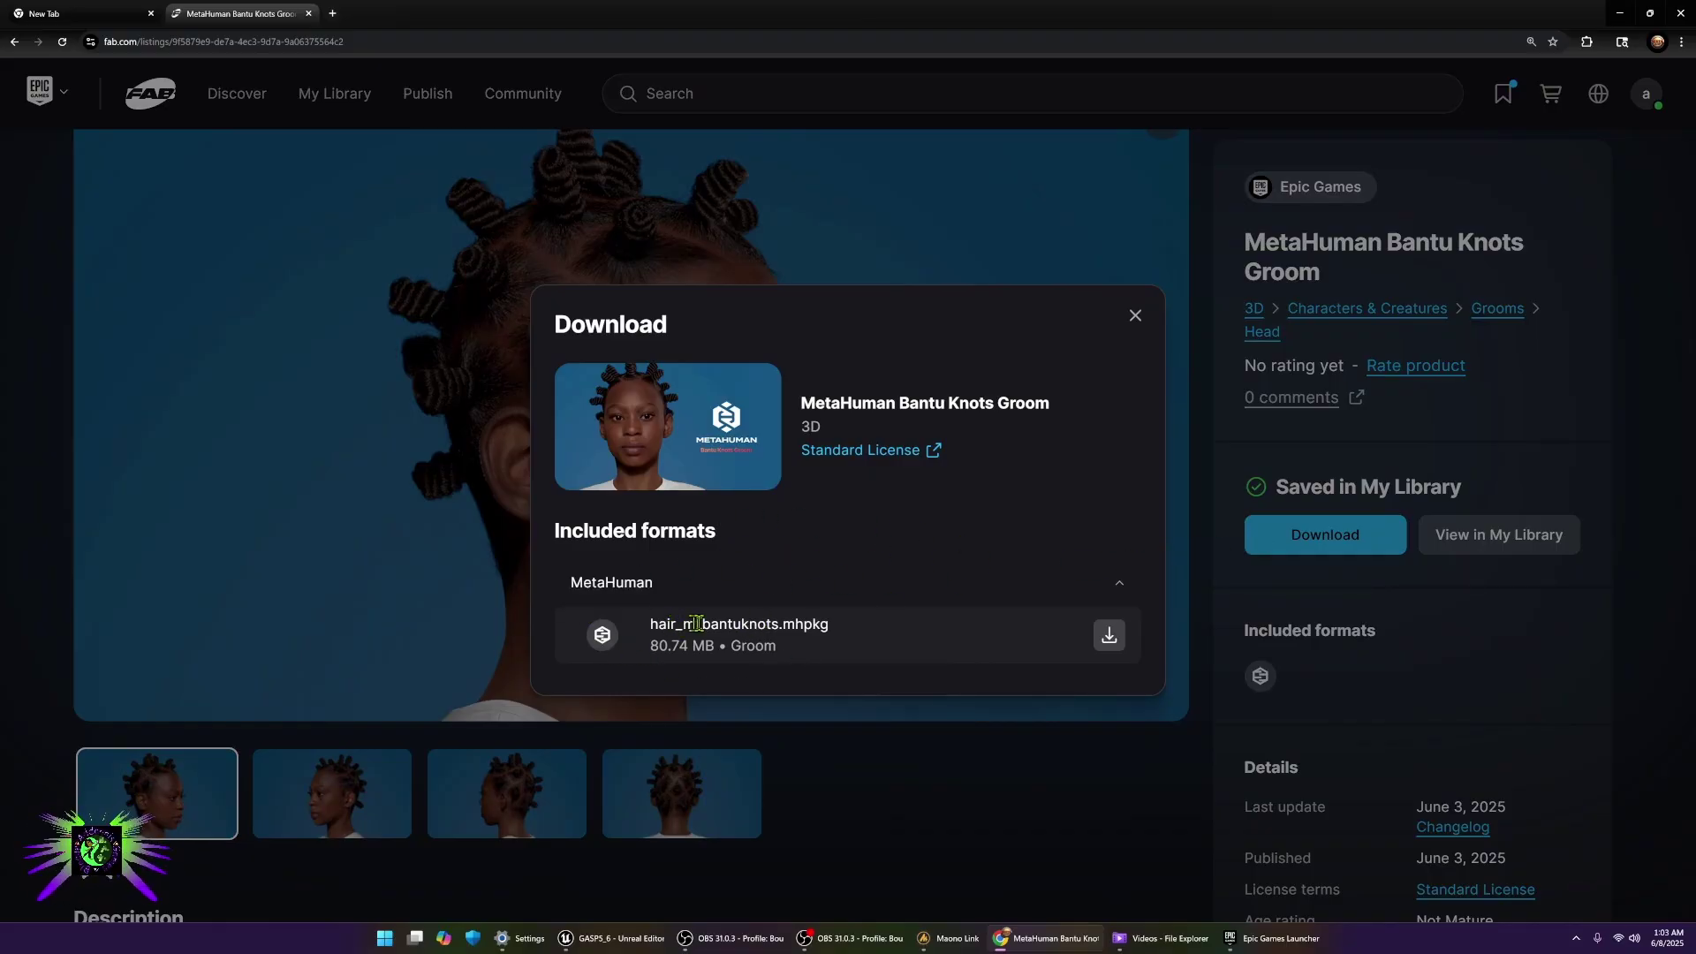
click(1104, 650)
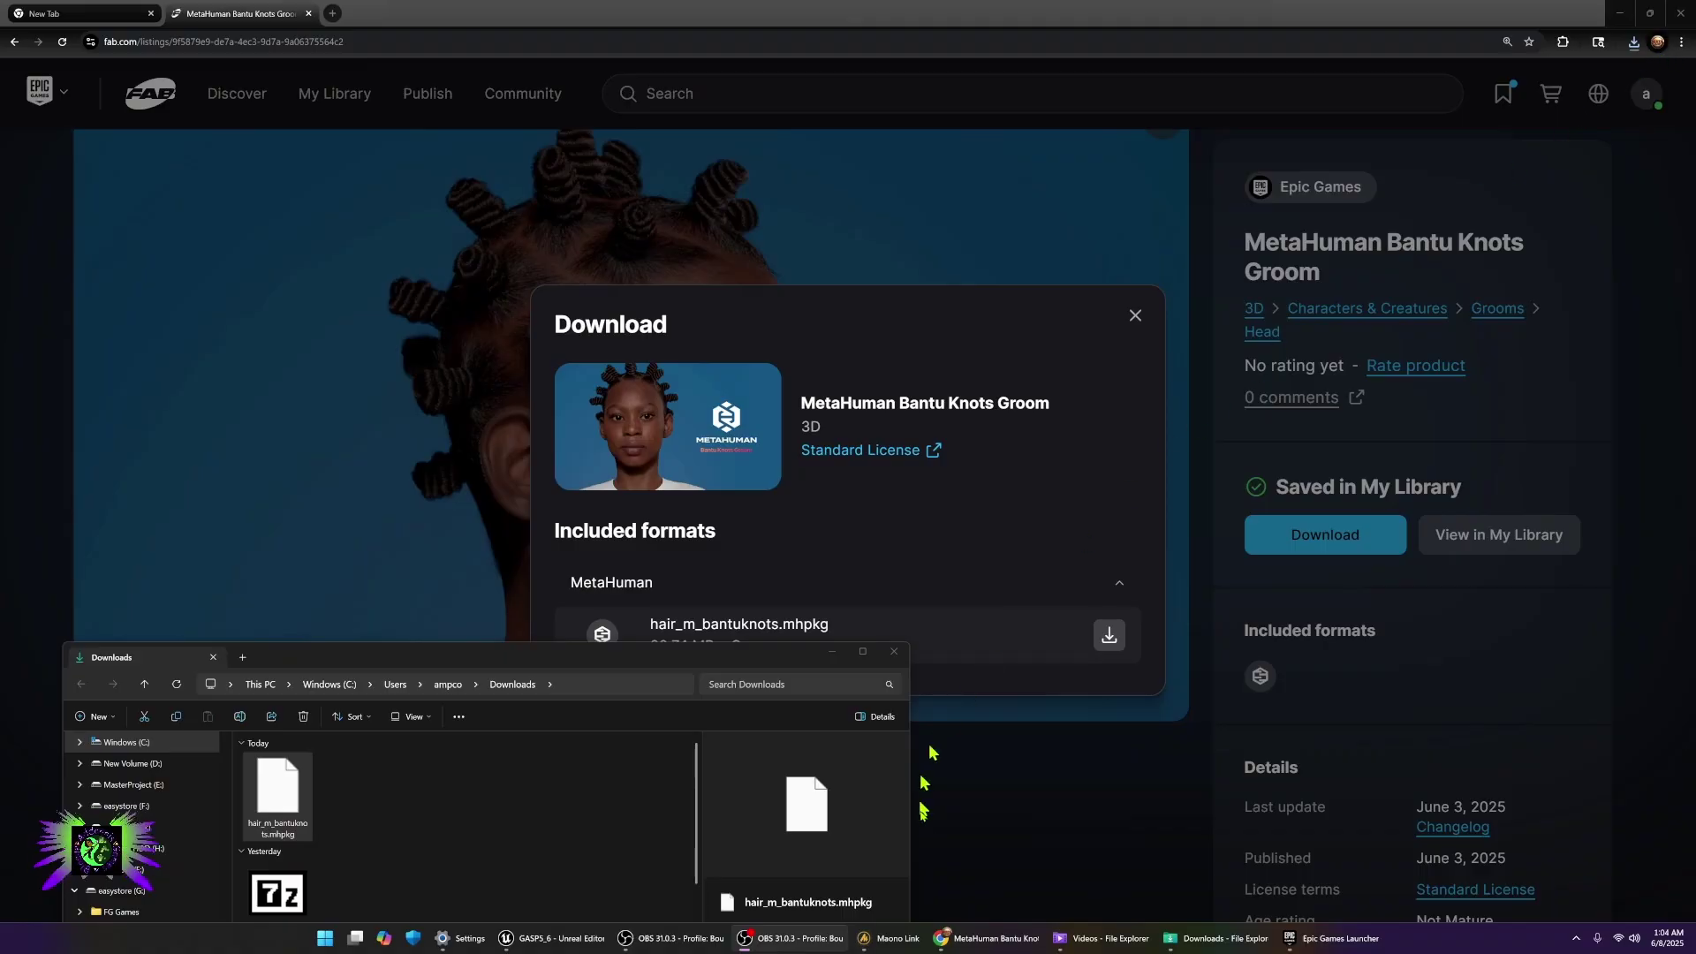
- Switch to the GASP5_6 Unreal Editor window and close the Chrome browser window
click(547, 938)
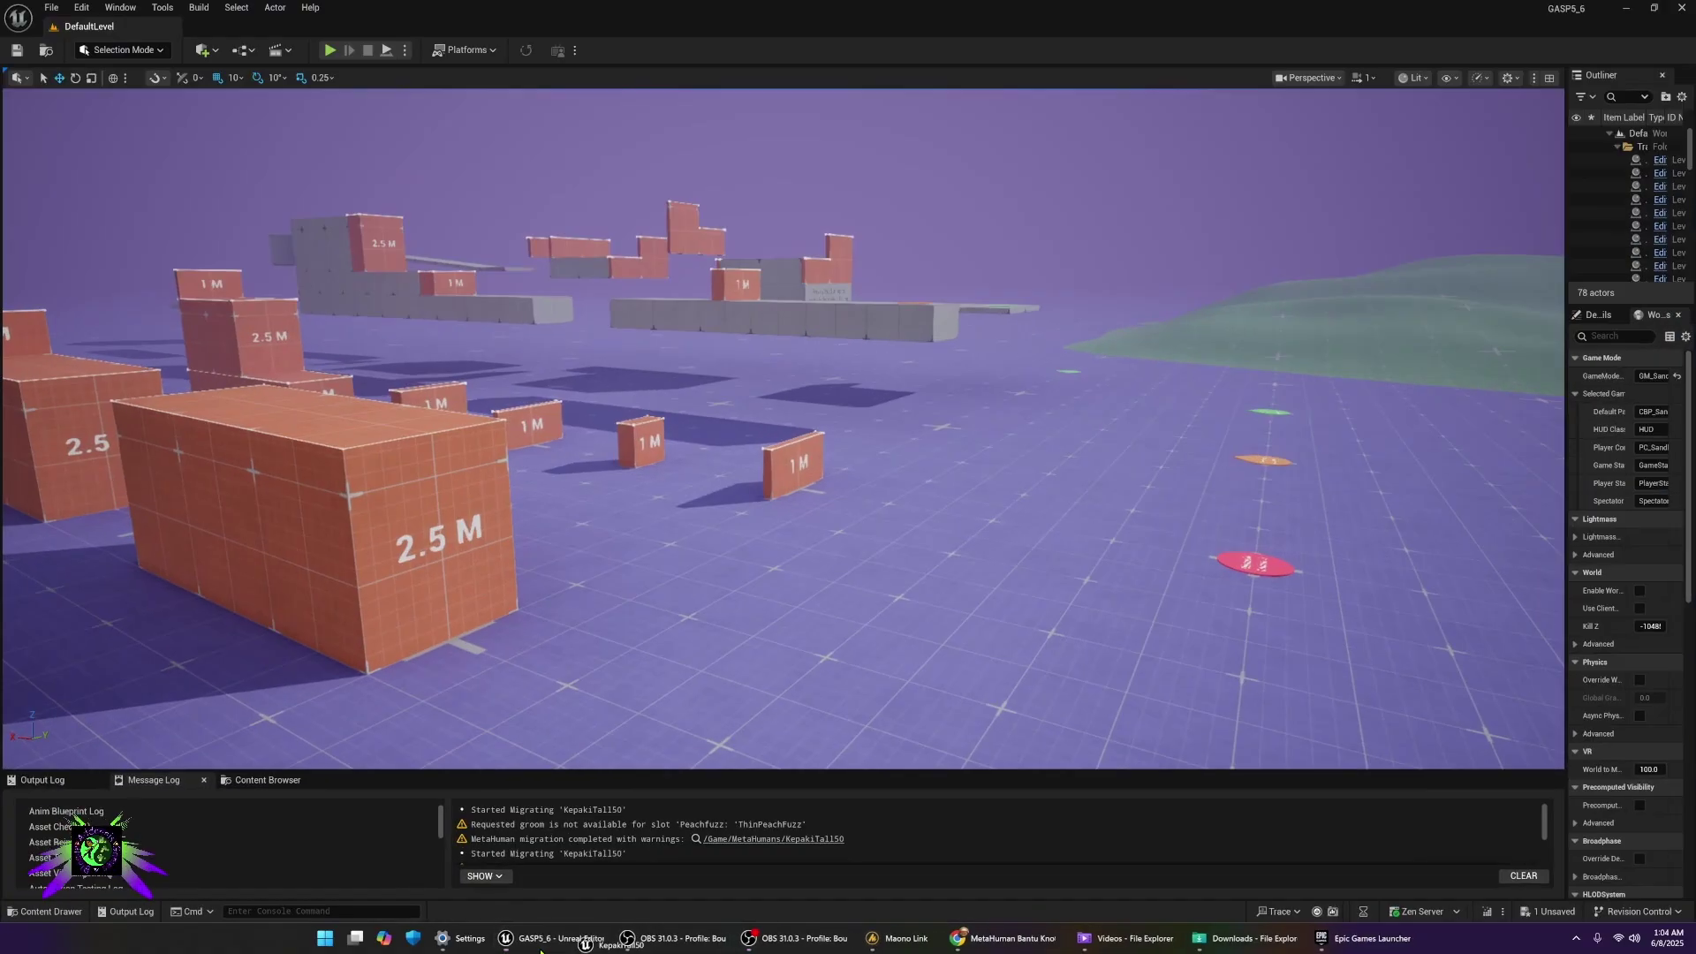
right_click(1038, 941)
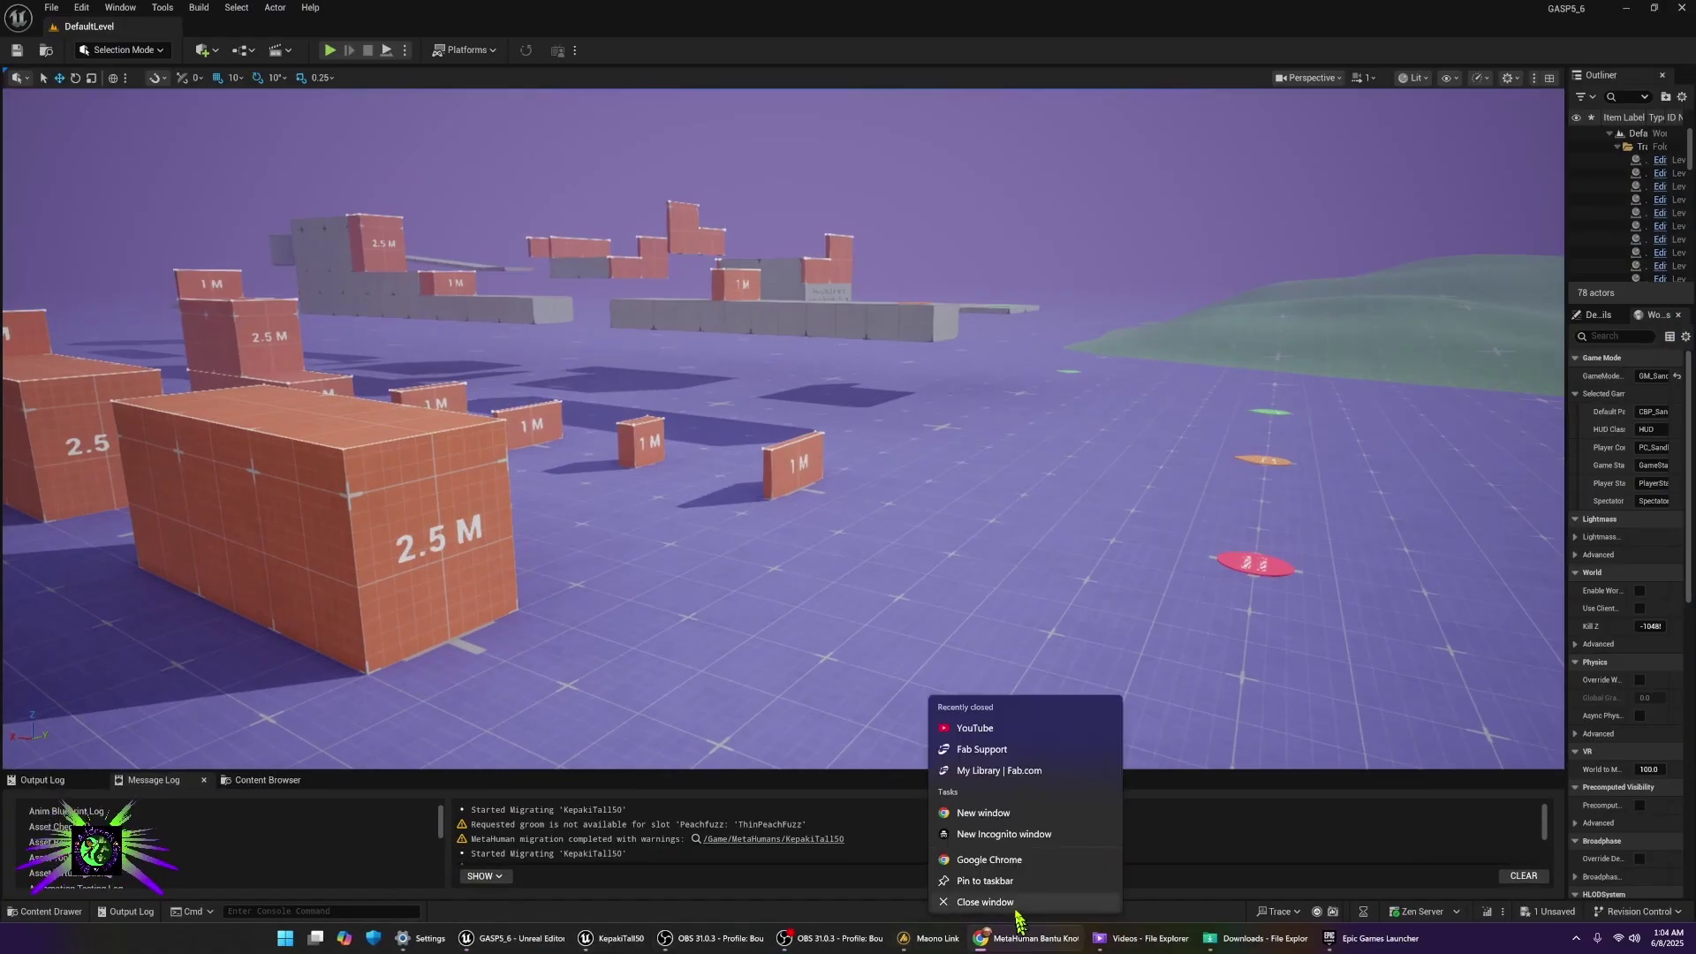
click(1016, 906)
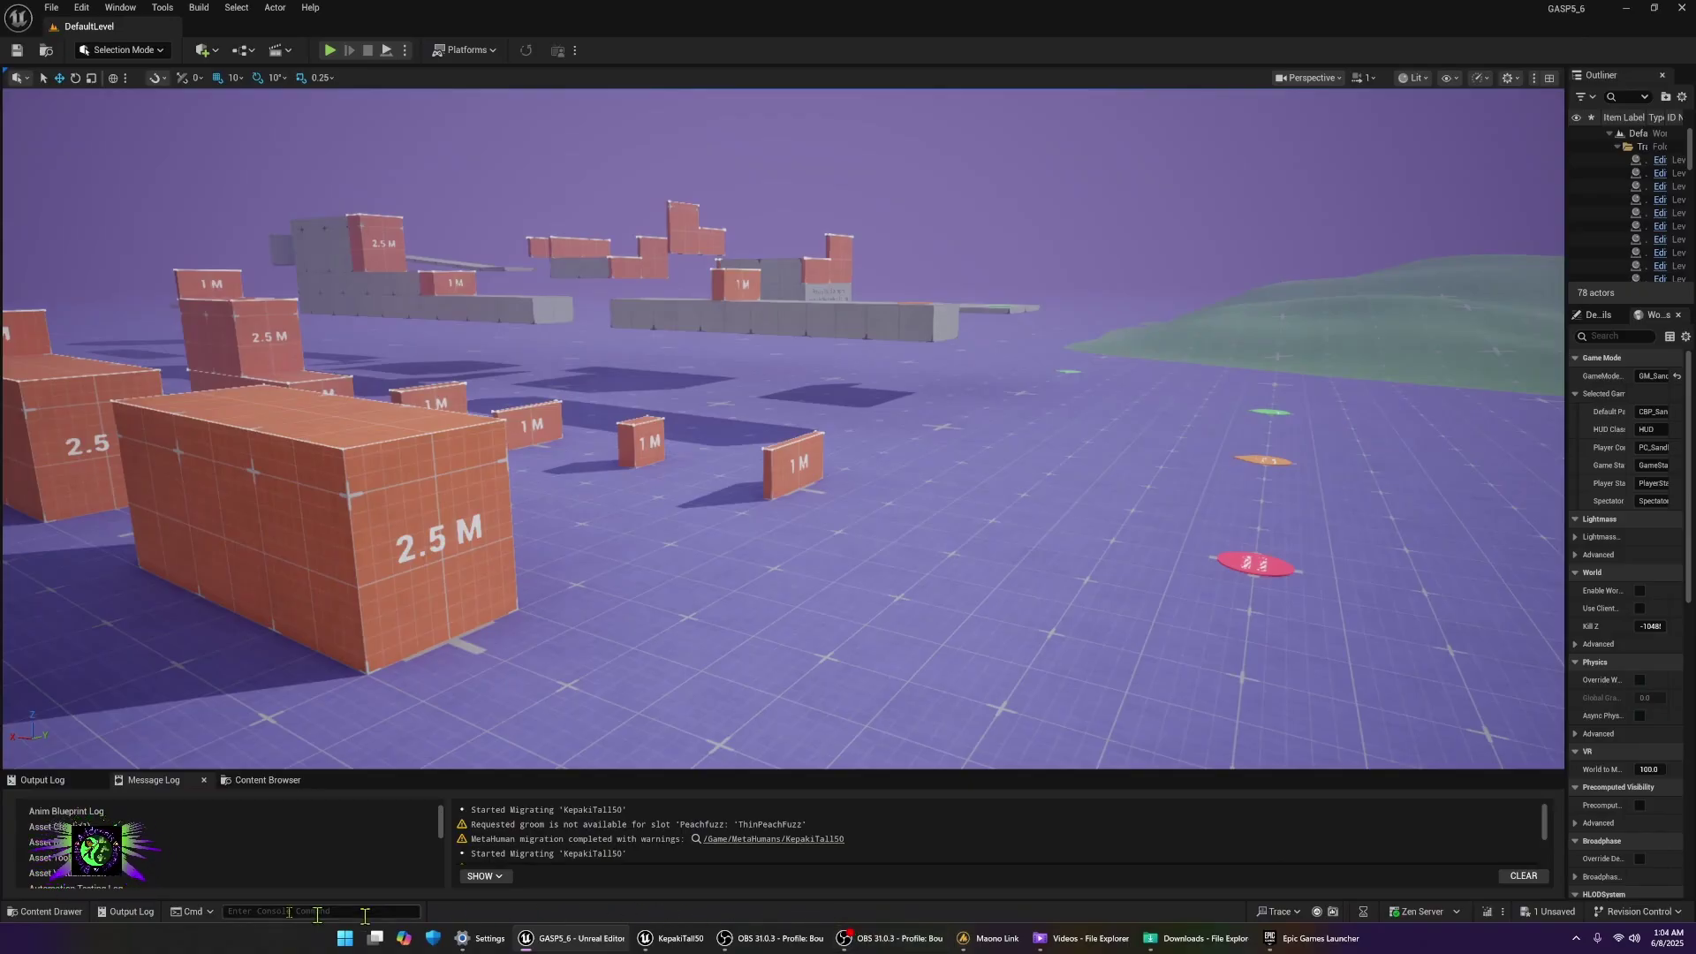
- Create a folder named Hair inside the project's MetaHuman_Creator folder and open it
click(79, 910)
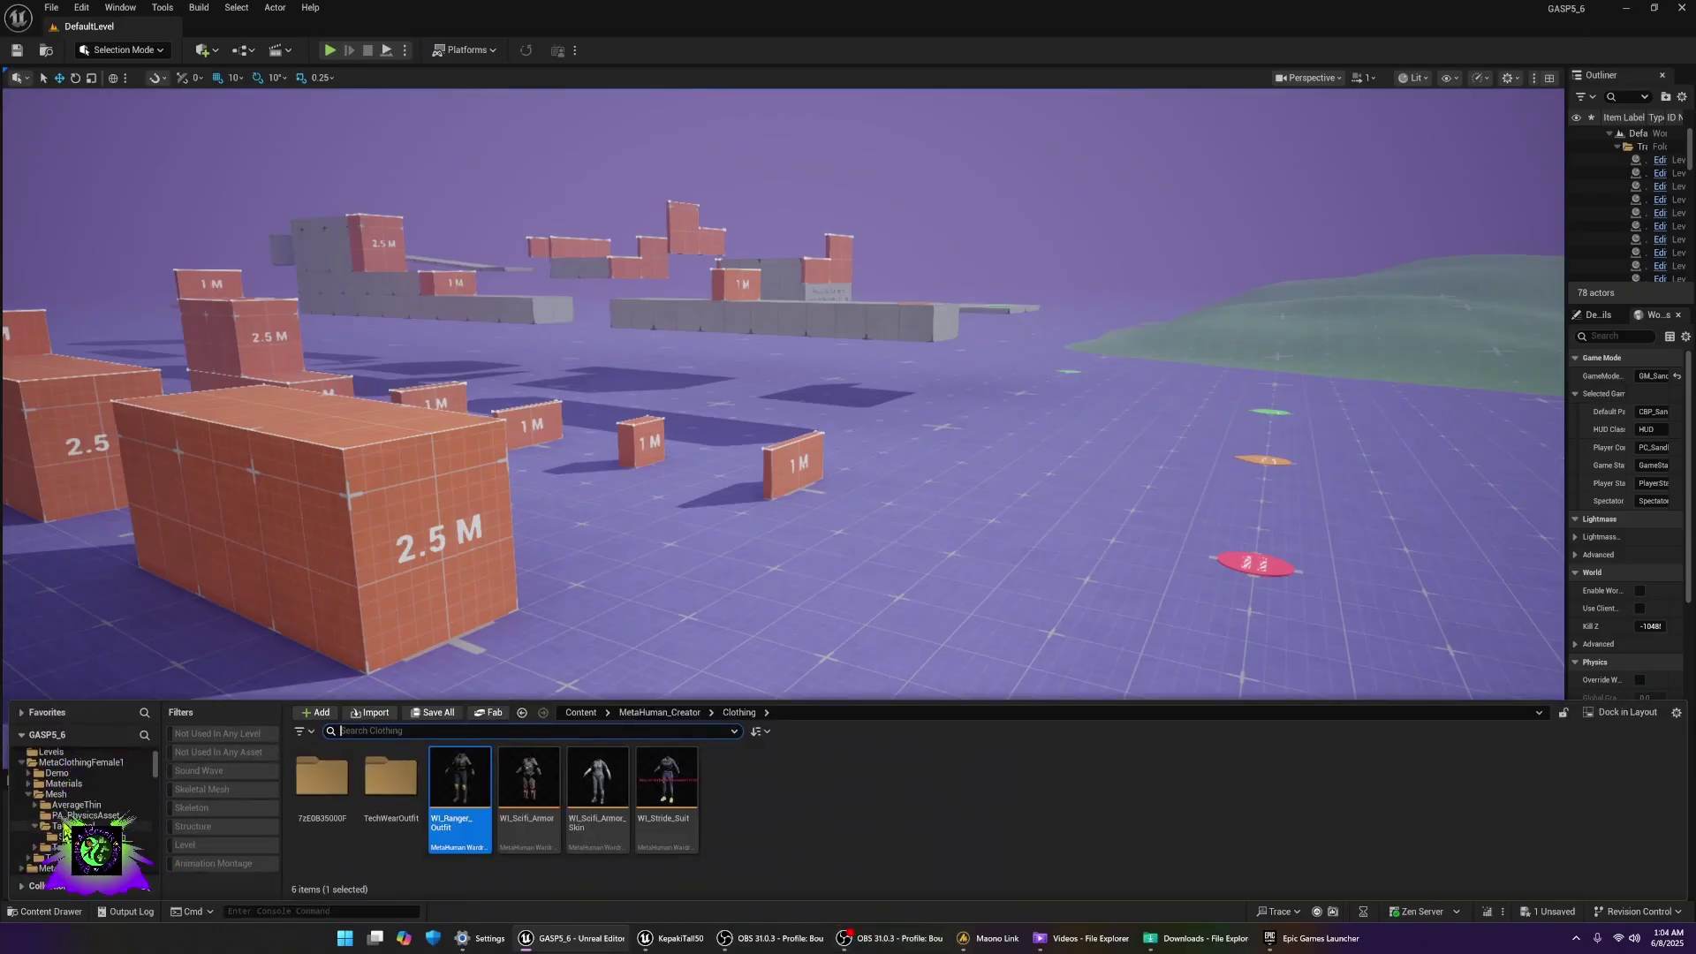
scroll(75, 794, up, 4)
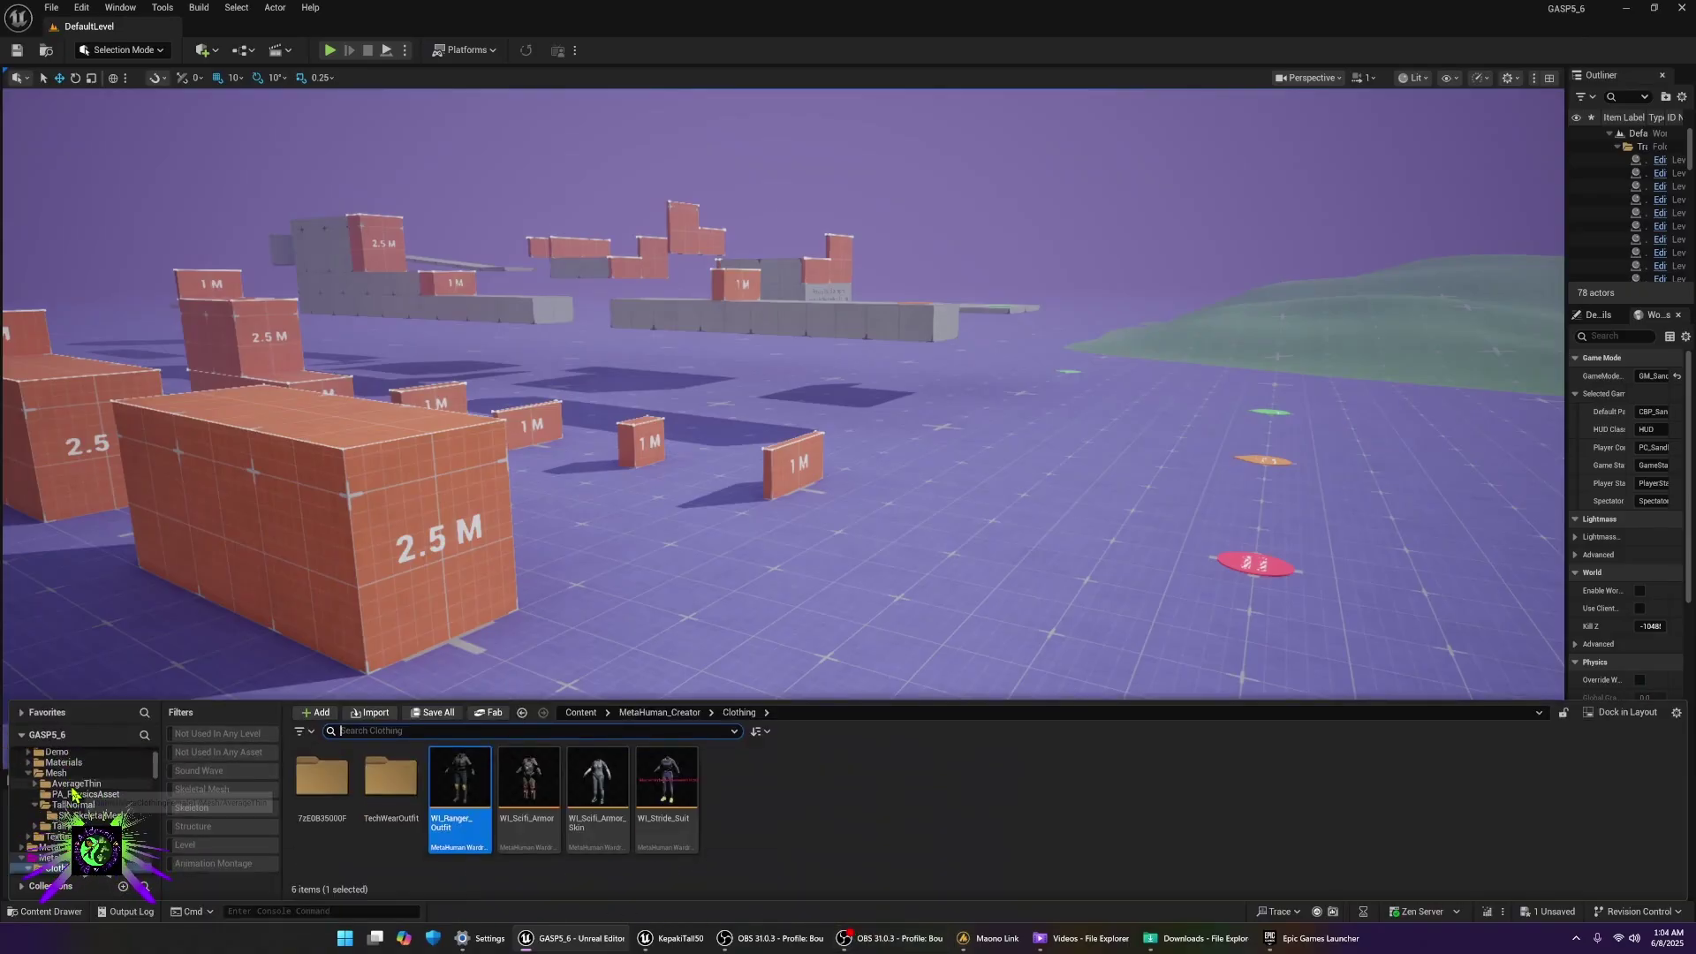
scroll(77, 794, down, 4)
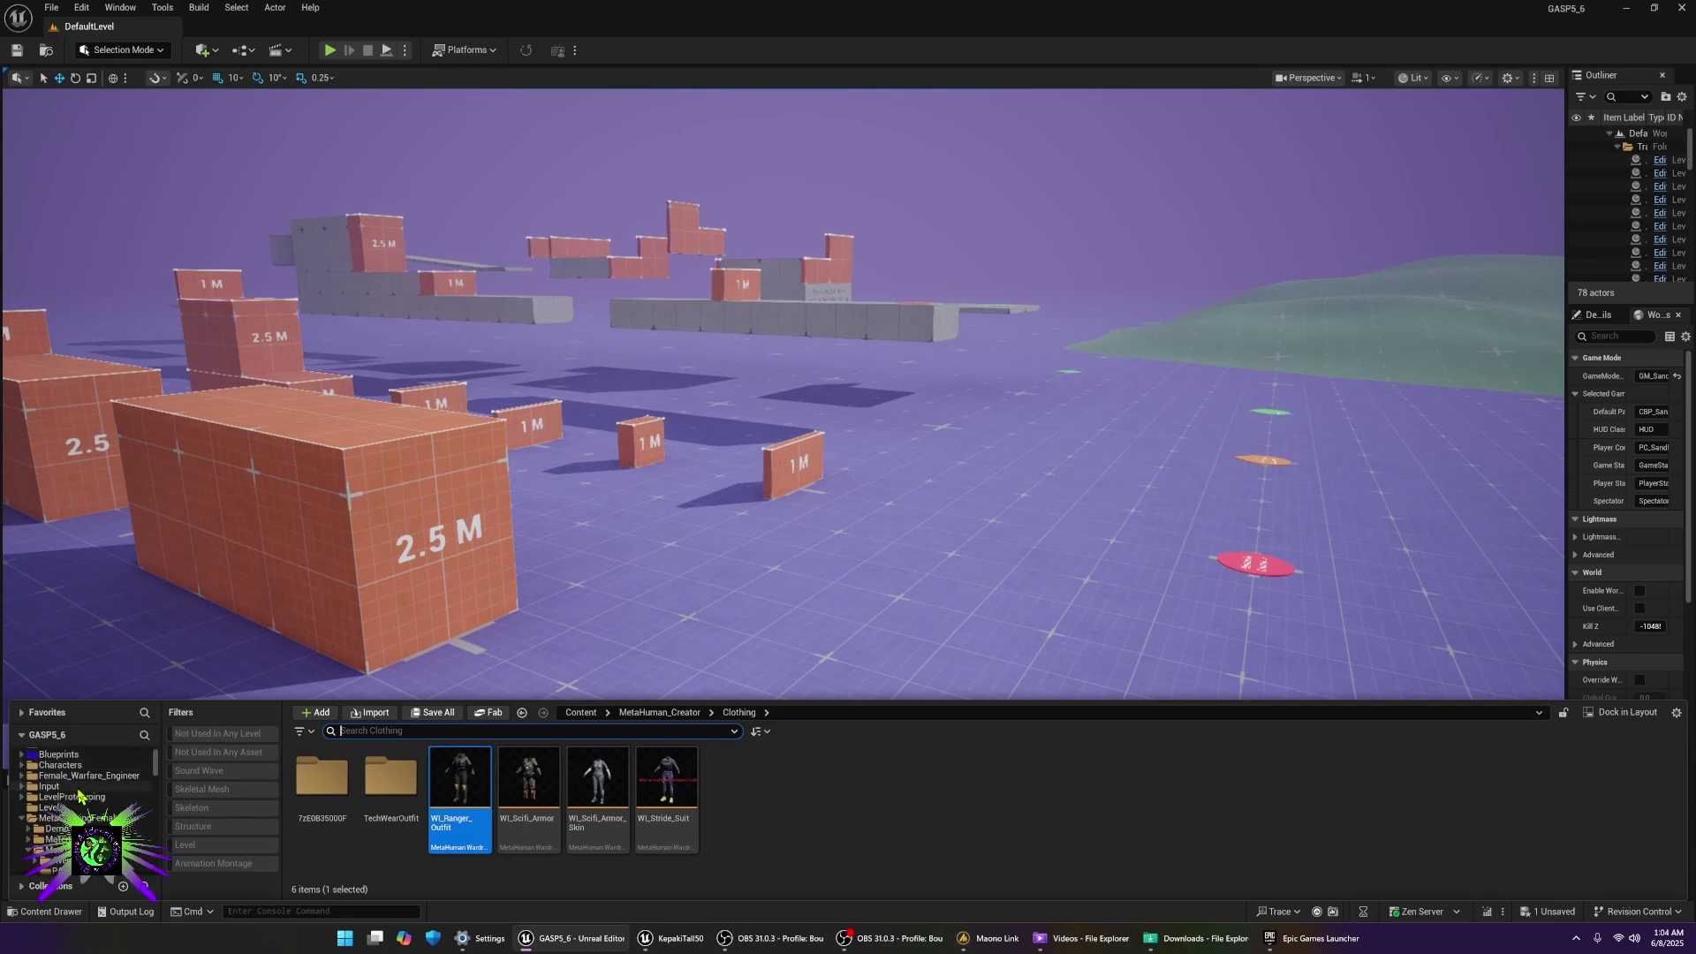
click(82, 849)
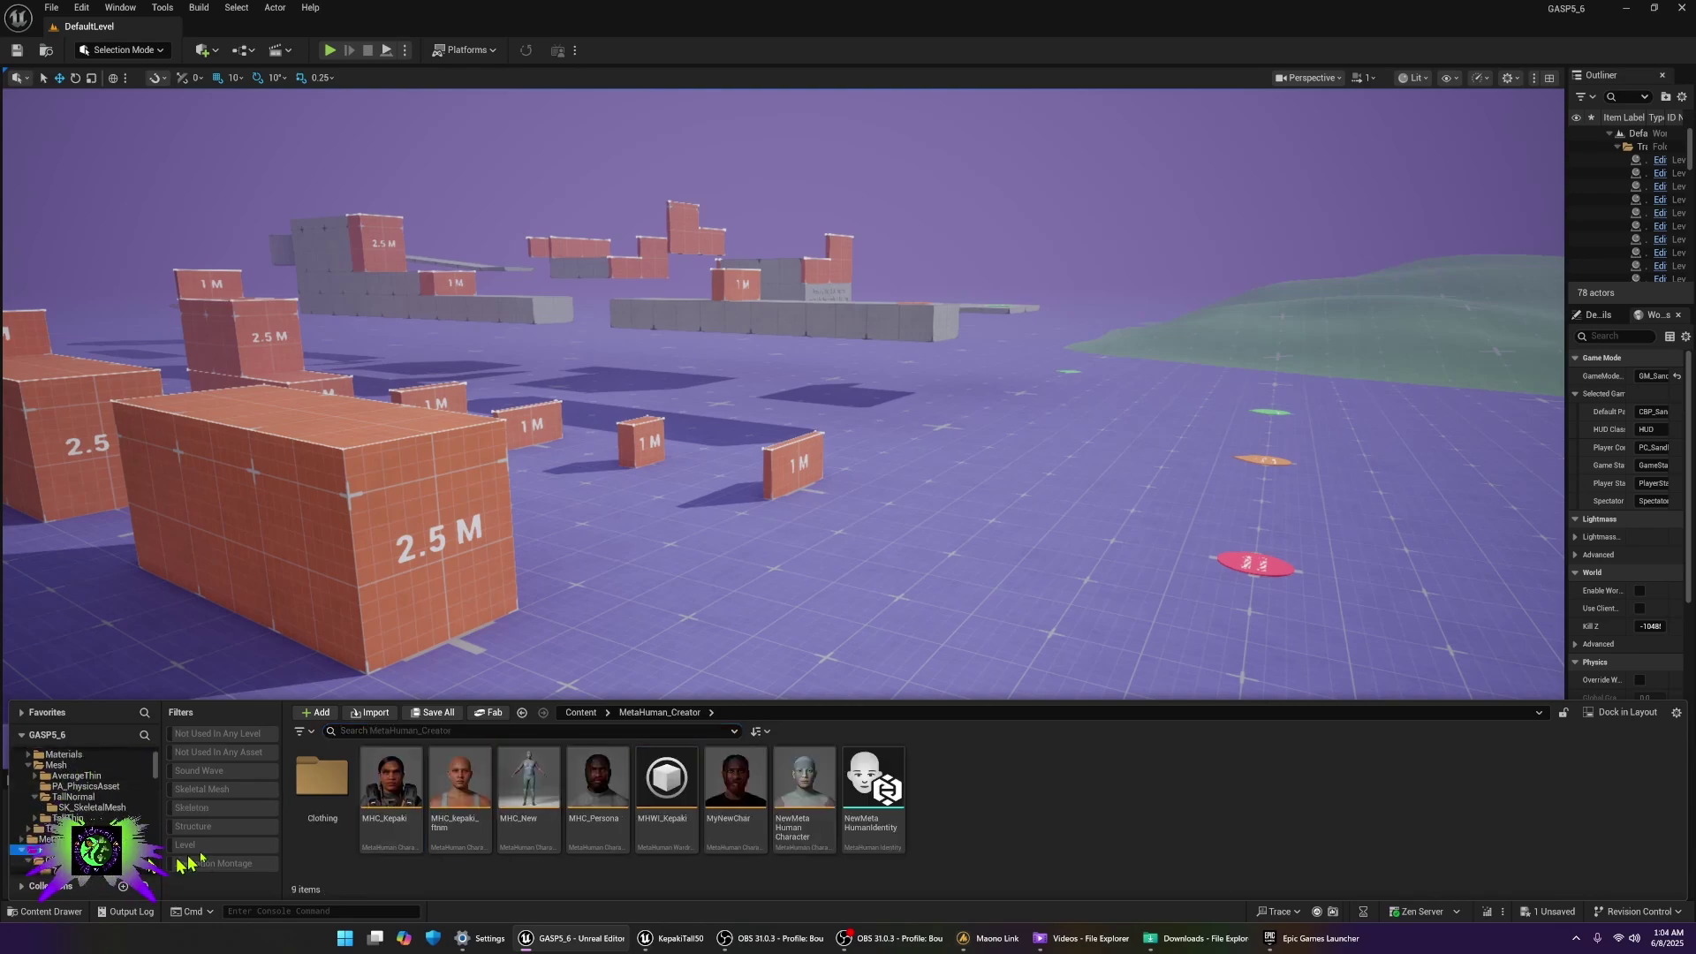
right_click(974, 813)
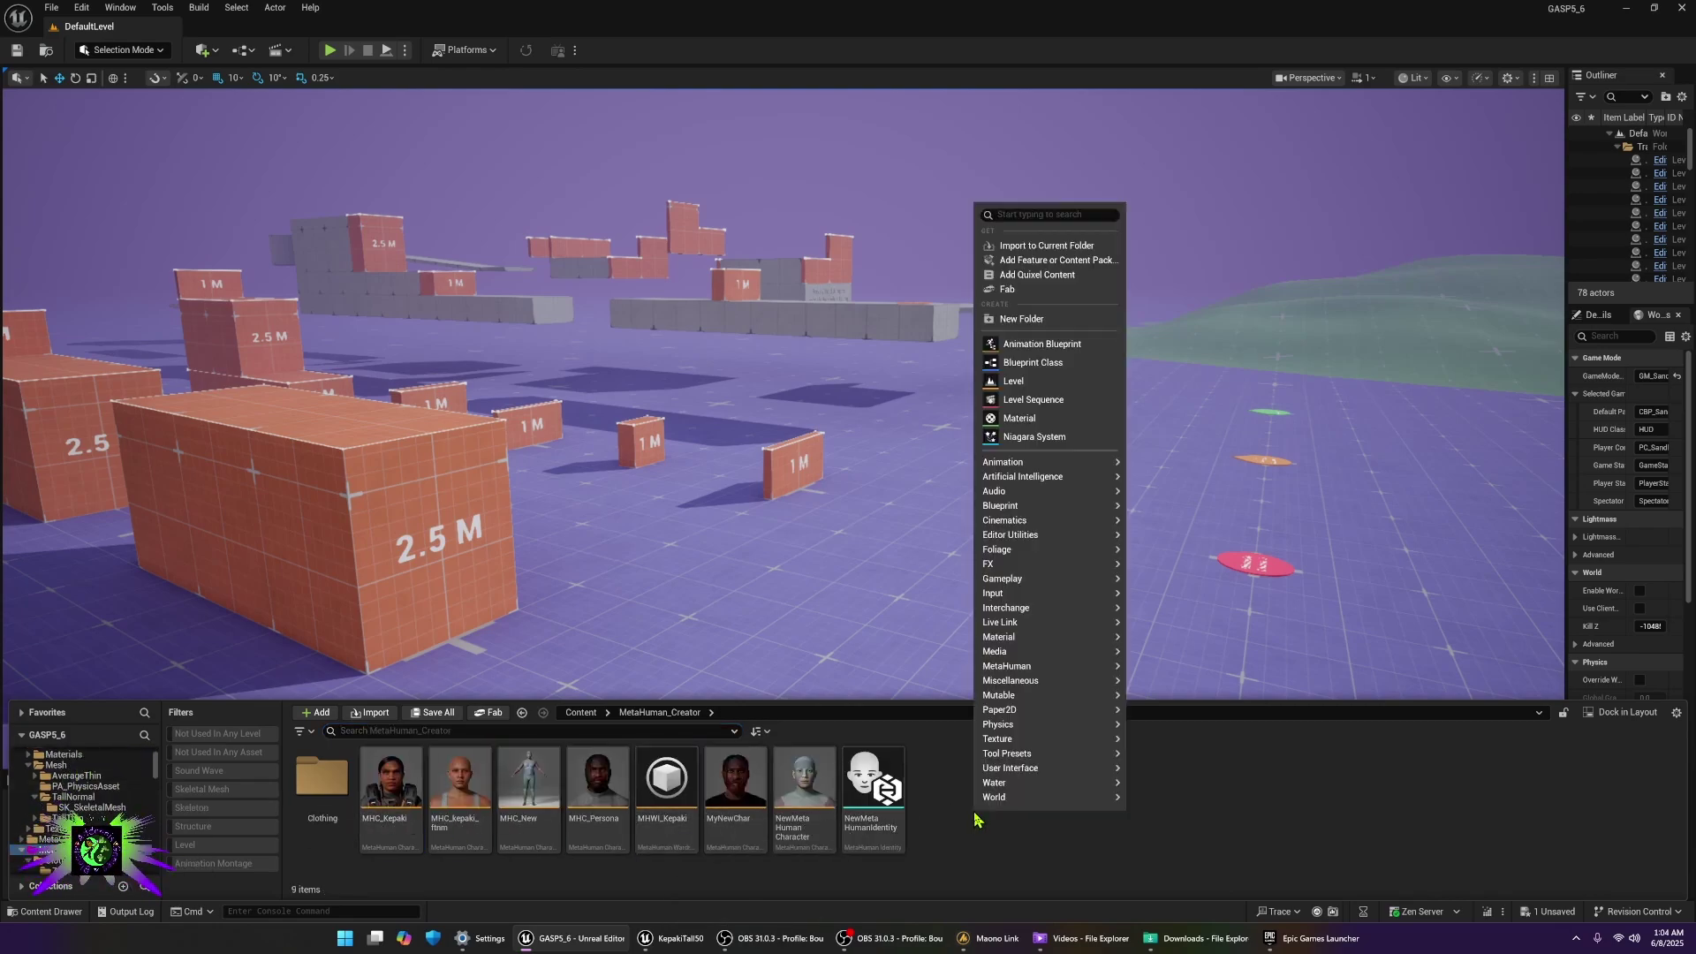
click(1015, 319)
text(Hair)
key(Return)
double_click(396, 795)
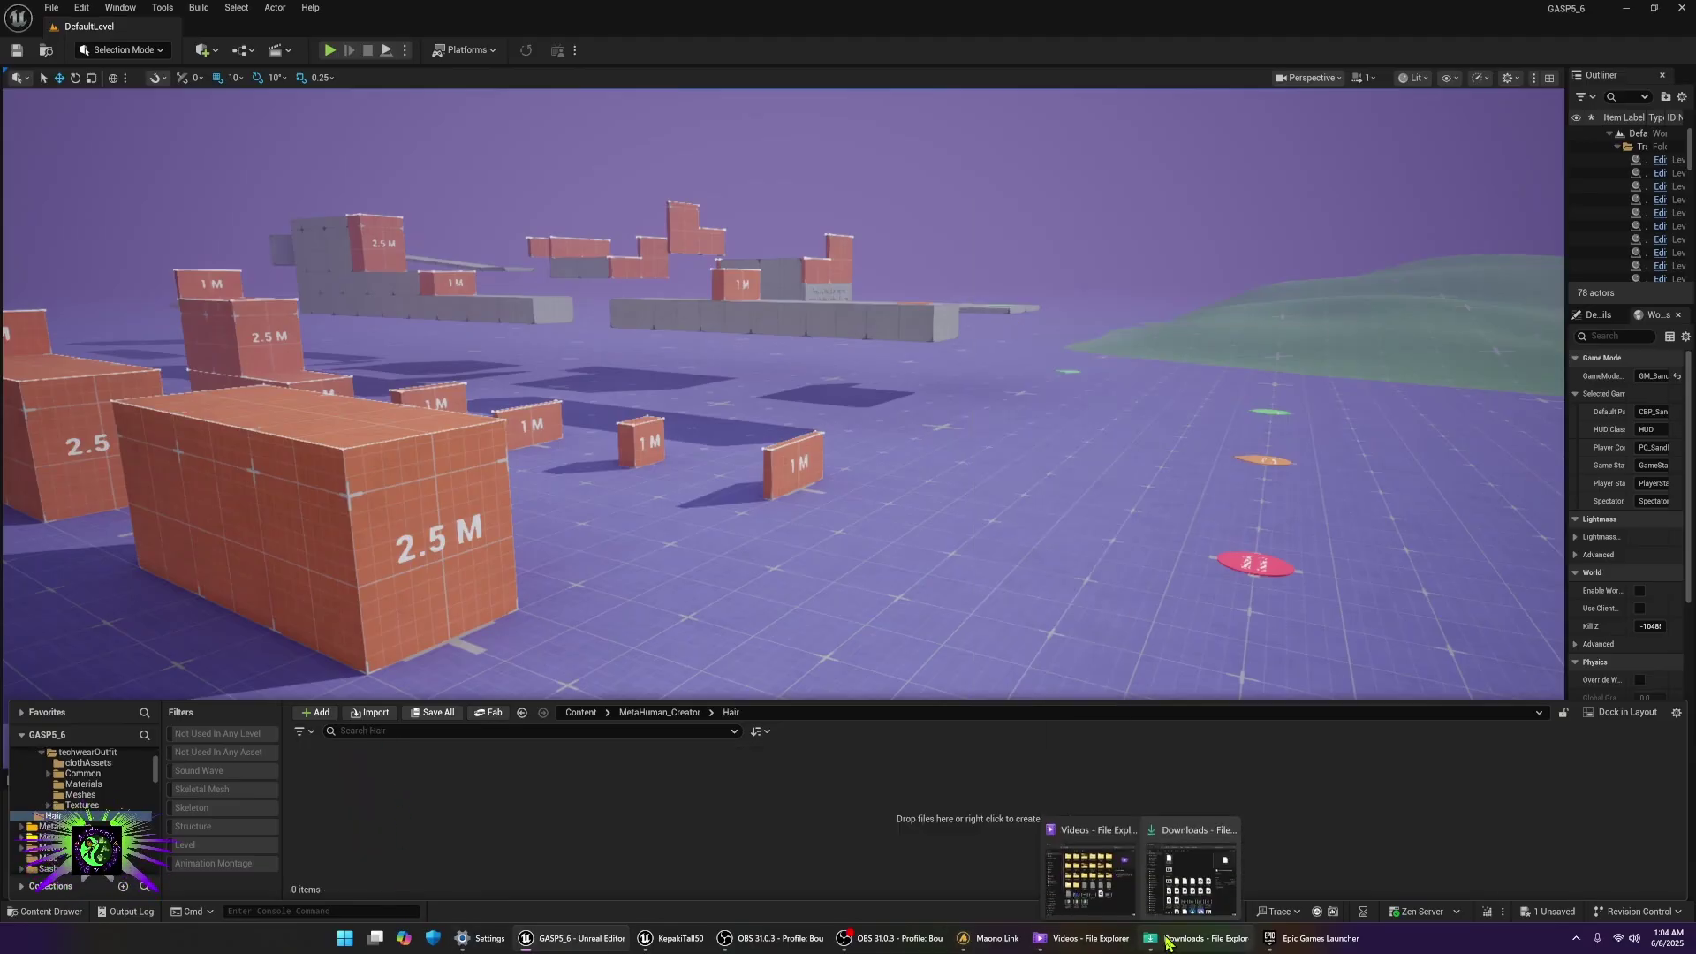
- Import hair_m_bantuknots.mhpkg from the Downloads folder into the Hair folder and enlarge the content browser area
click(1196, 938)
drag(555, 680, 1252, 691)
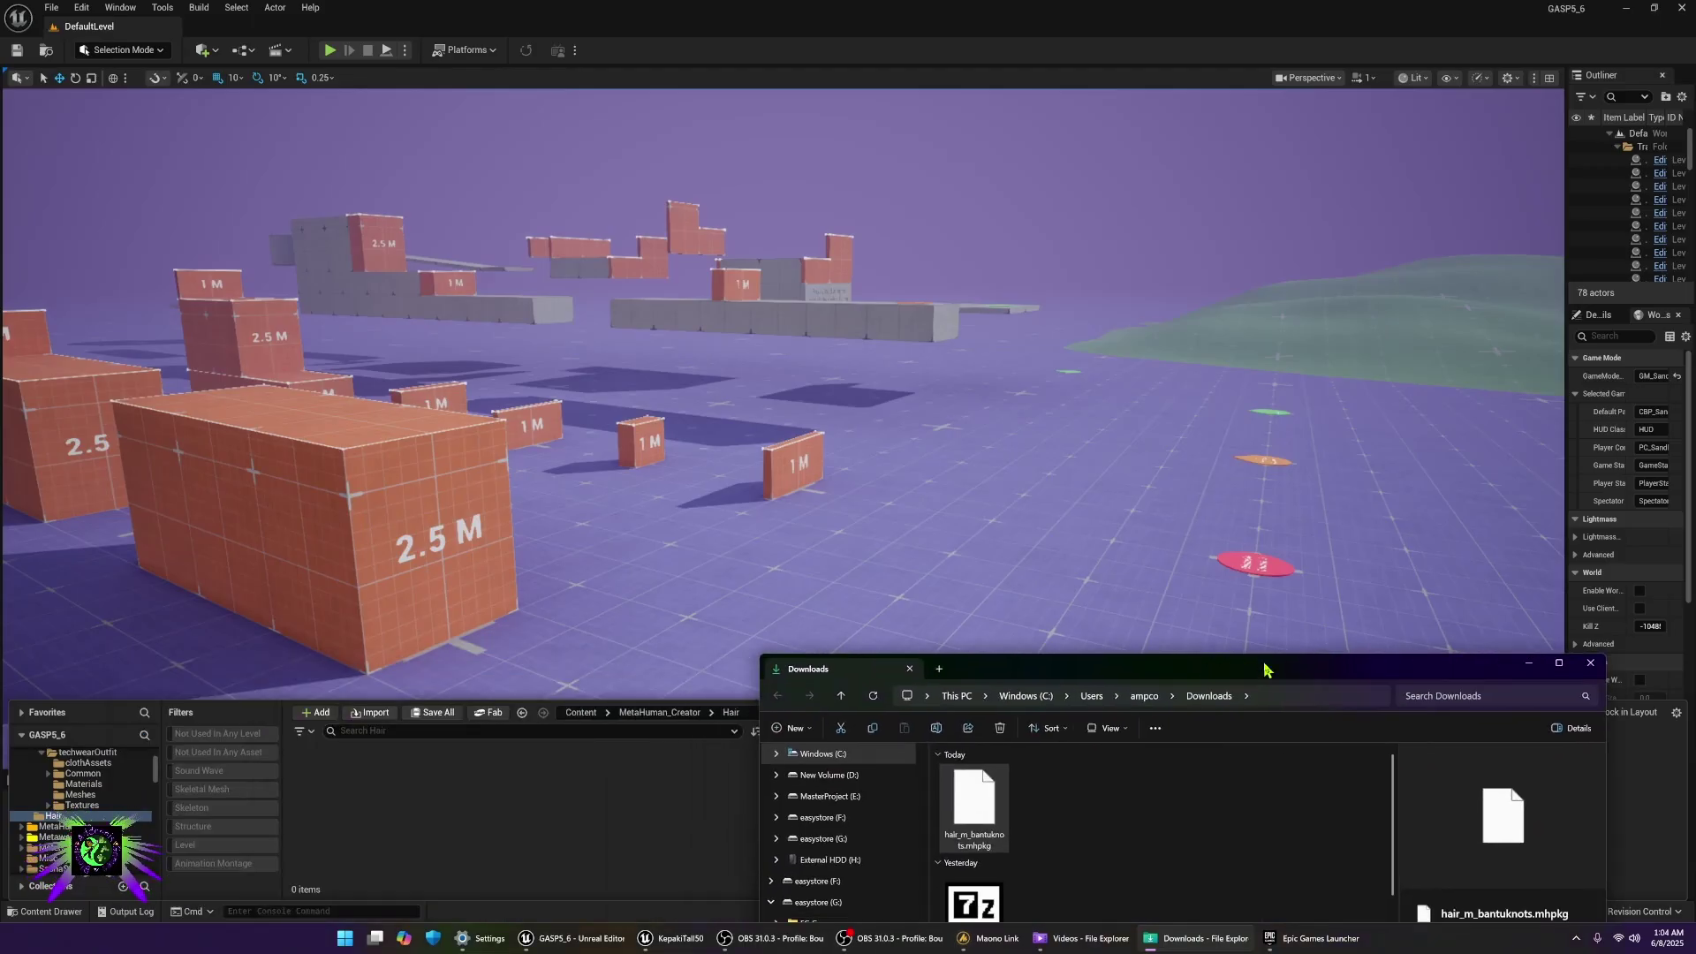
drag(971, 805, 548, 826)
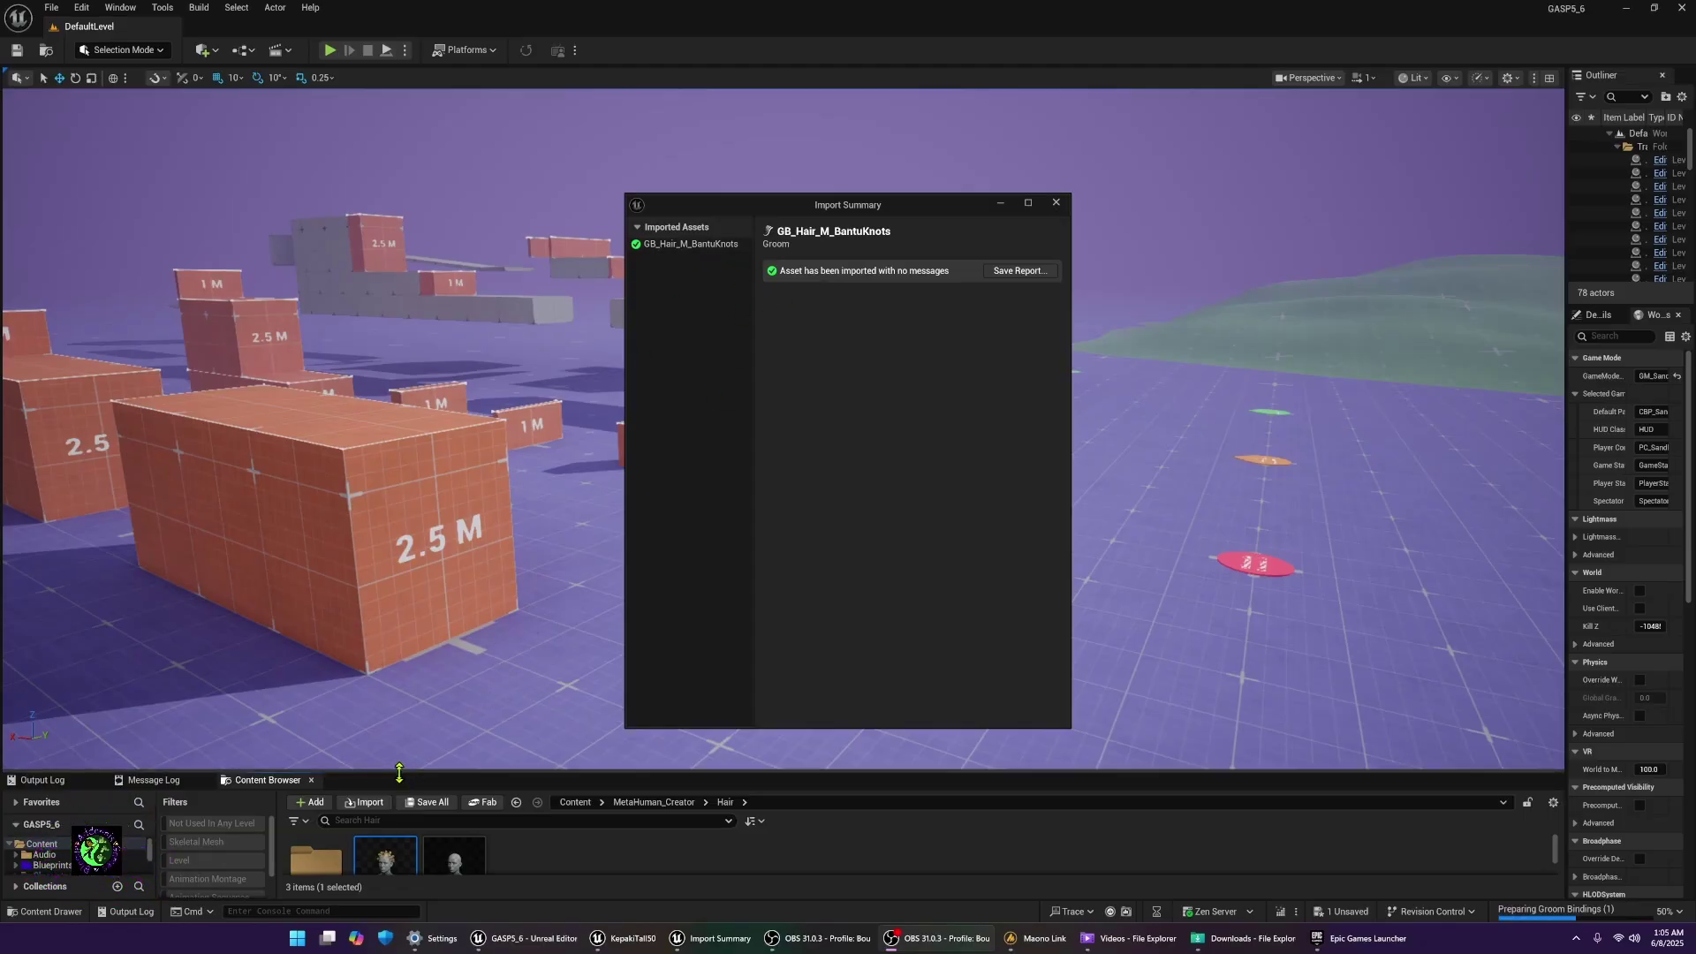
drag(399, 773, 481, 523)
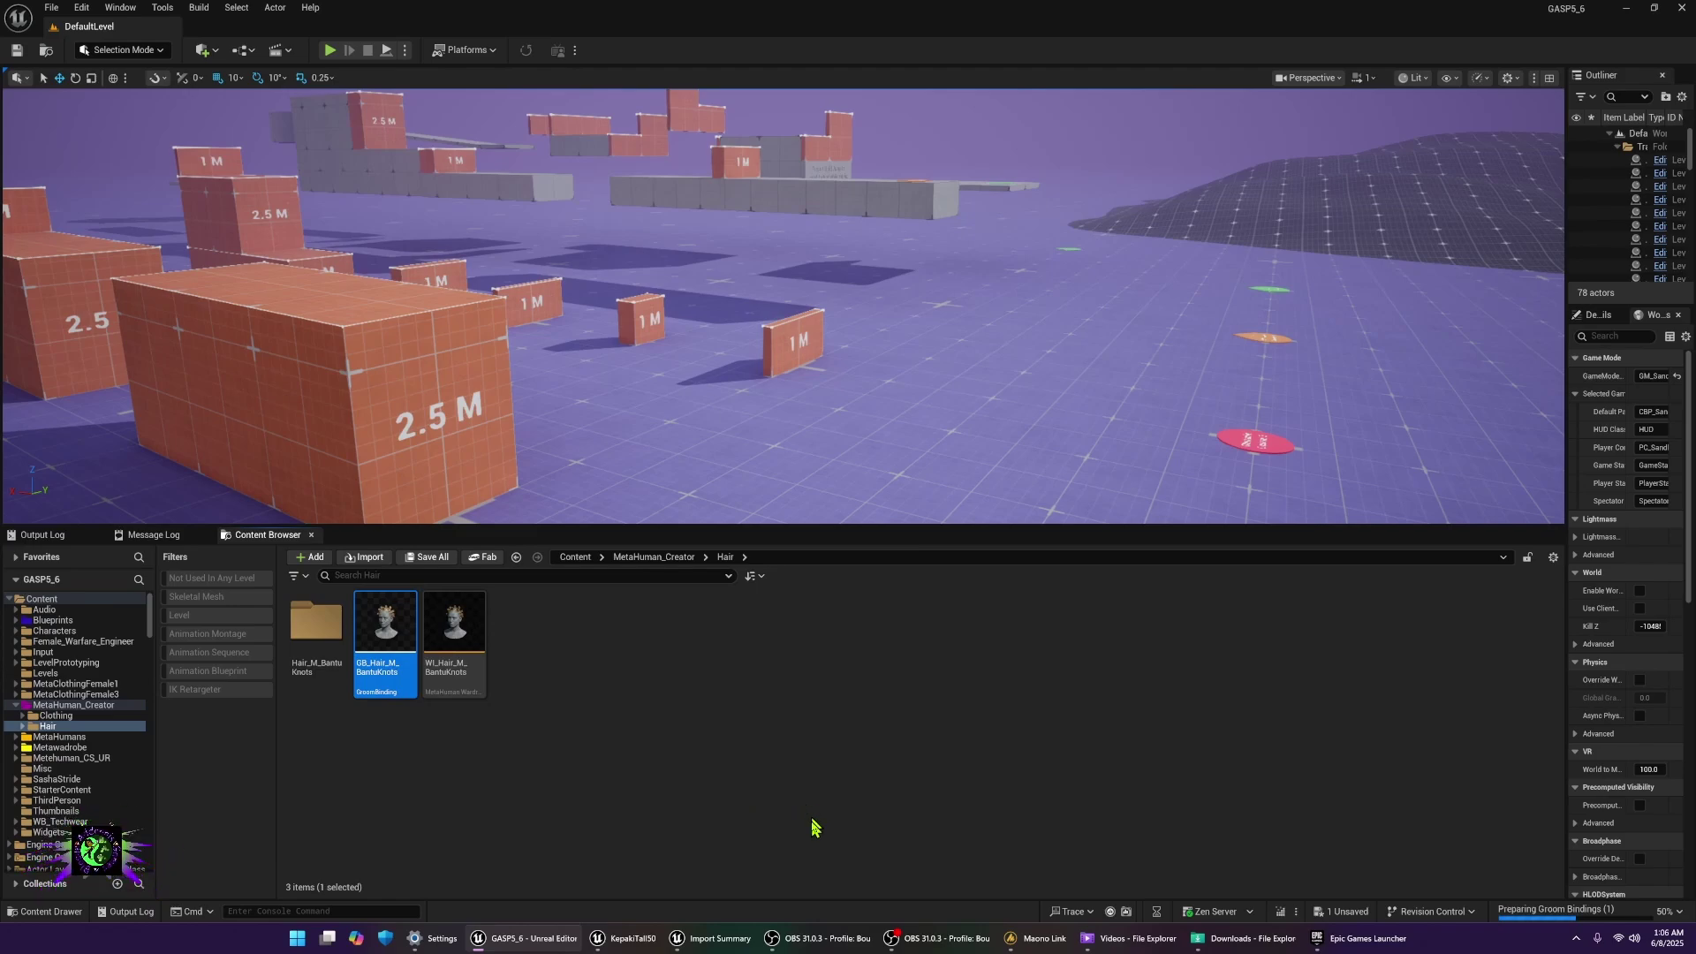
- Return to the KepakiTall50 character, add WI_Hair_M_BantuKnots to the Hair grooms, and put that hairstyle on her
click(640, 942)
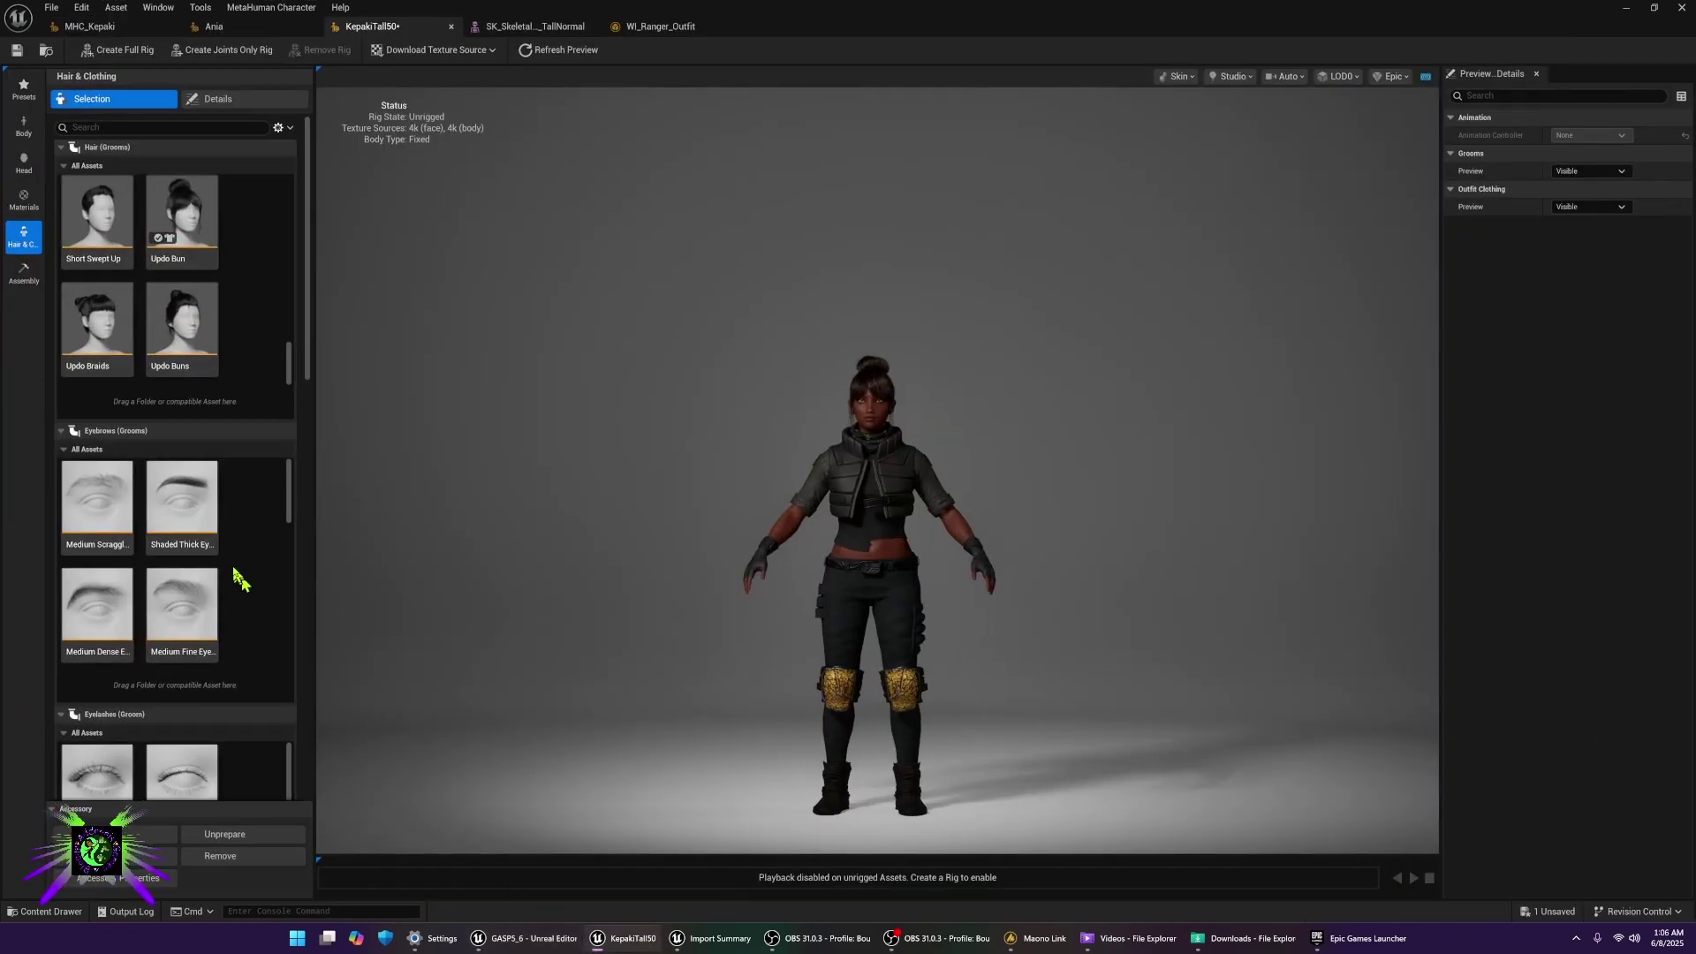
click(51, 914)
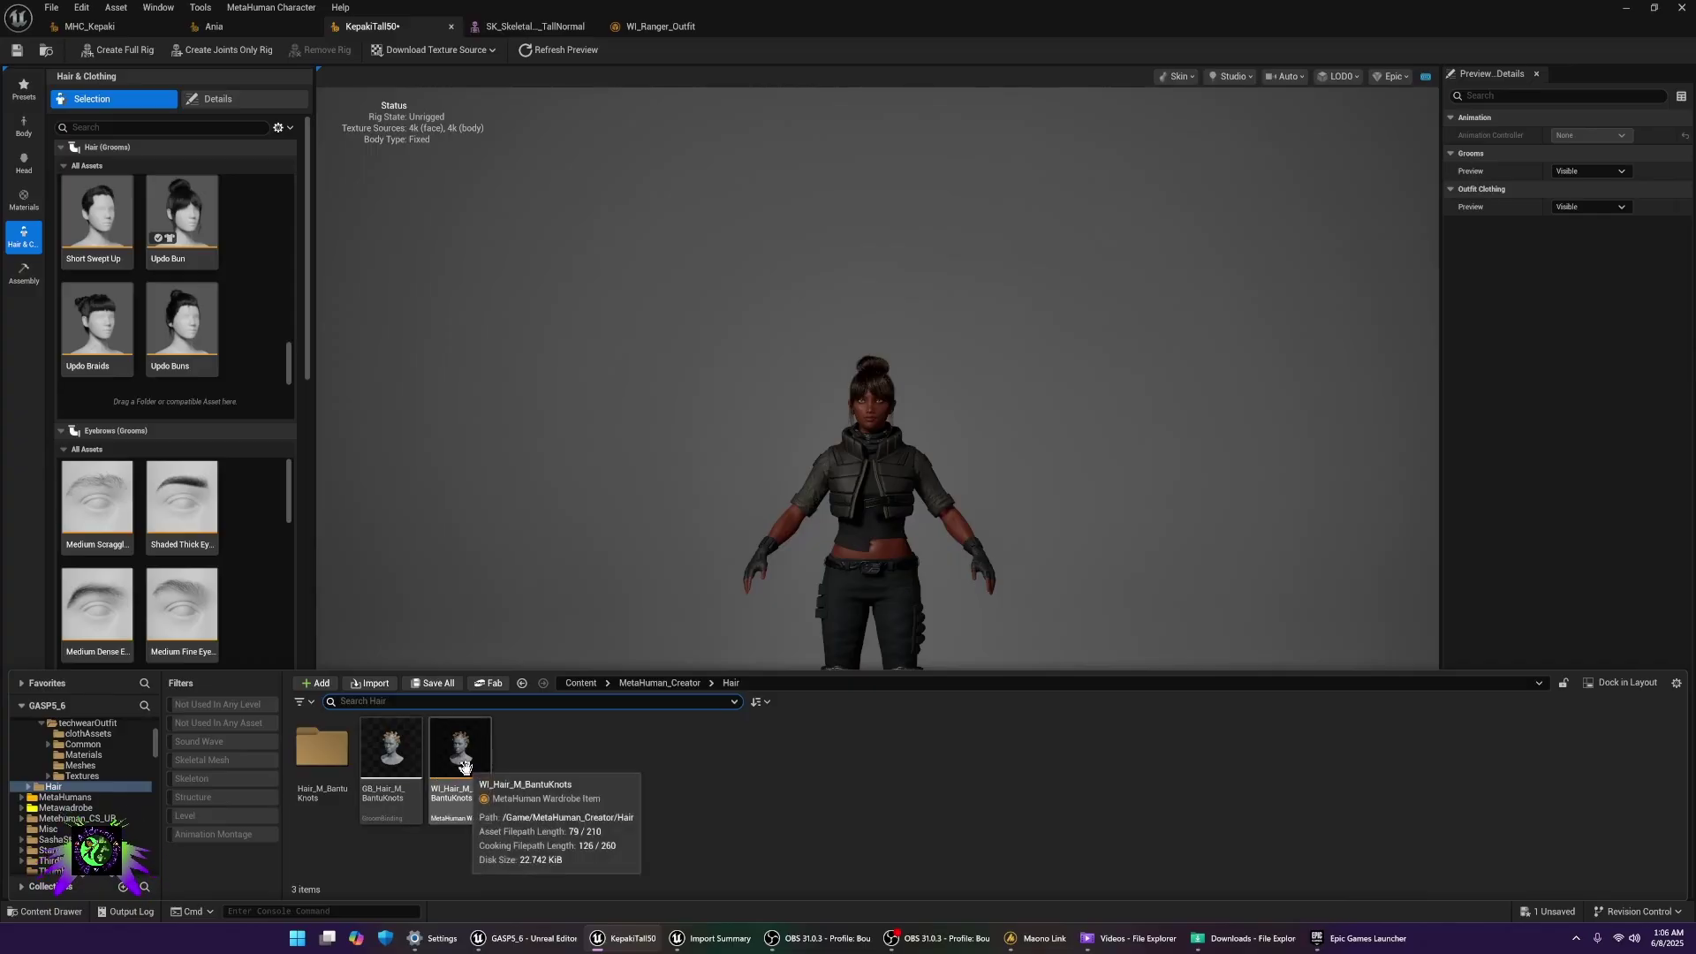
drag(455, 749, 287, 362)
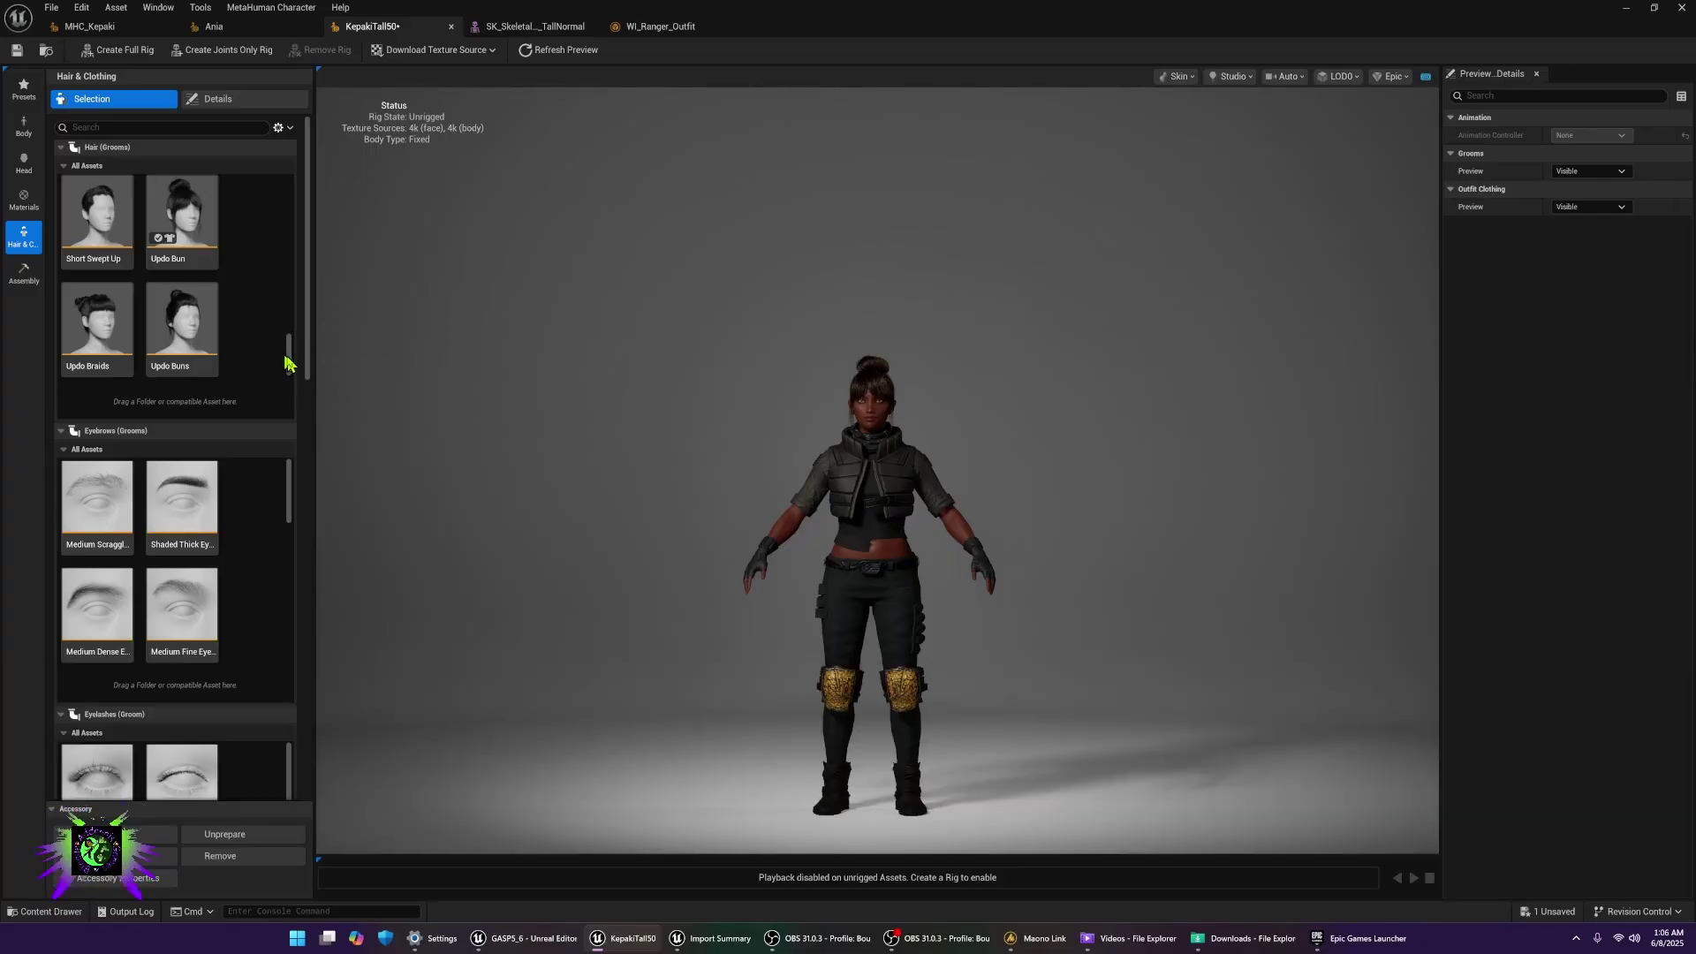
click(99, 338)
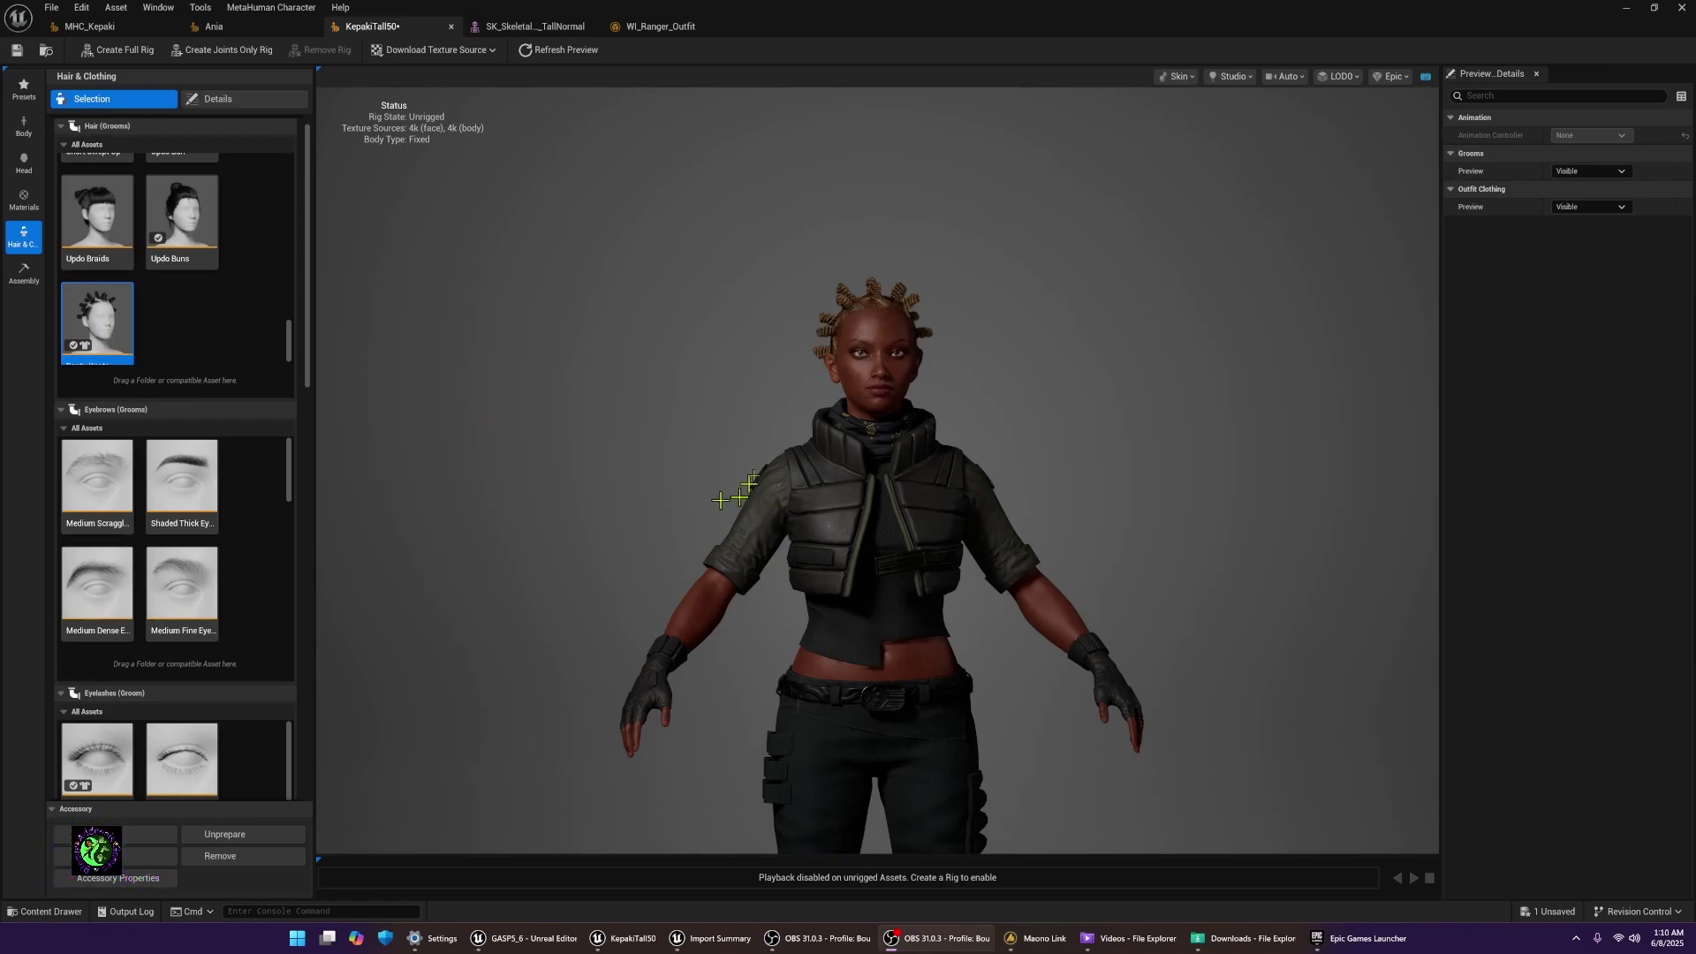
mouse_move(730, 422)
mouse_down()
mouse_move(827, 420)
mouse_move(737, 424)
mouse_up()
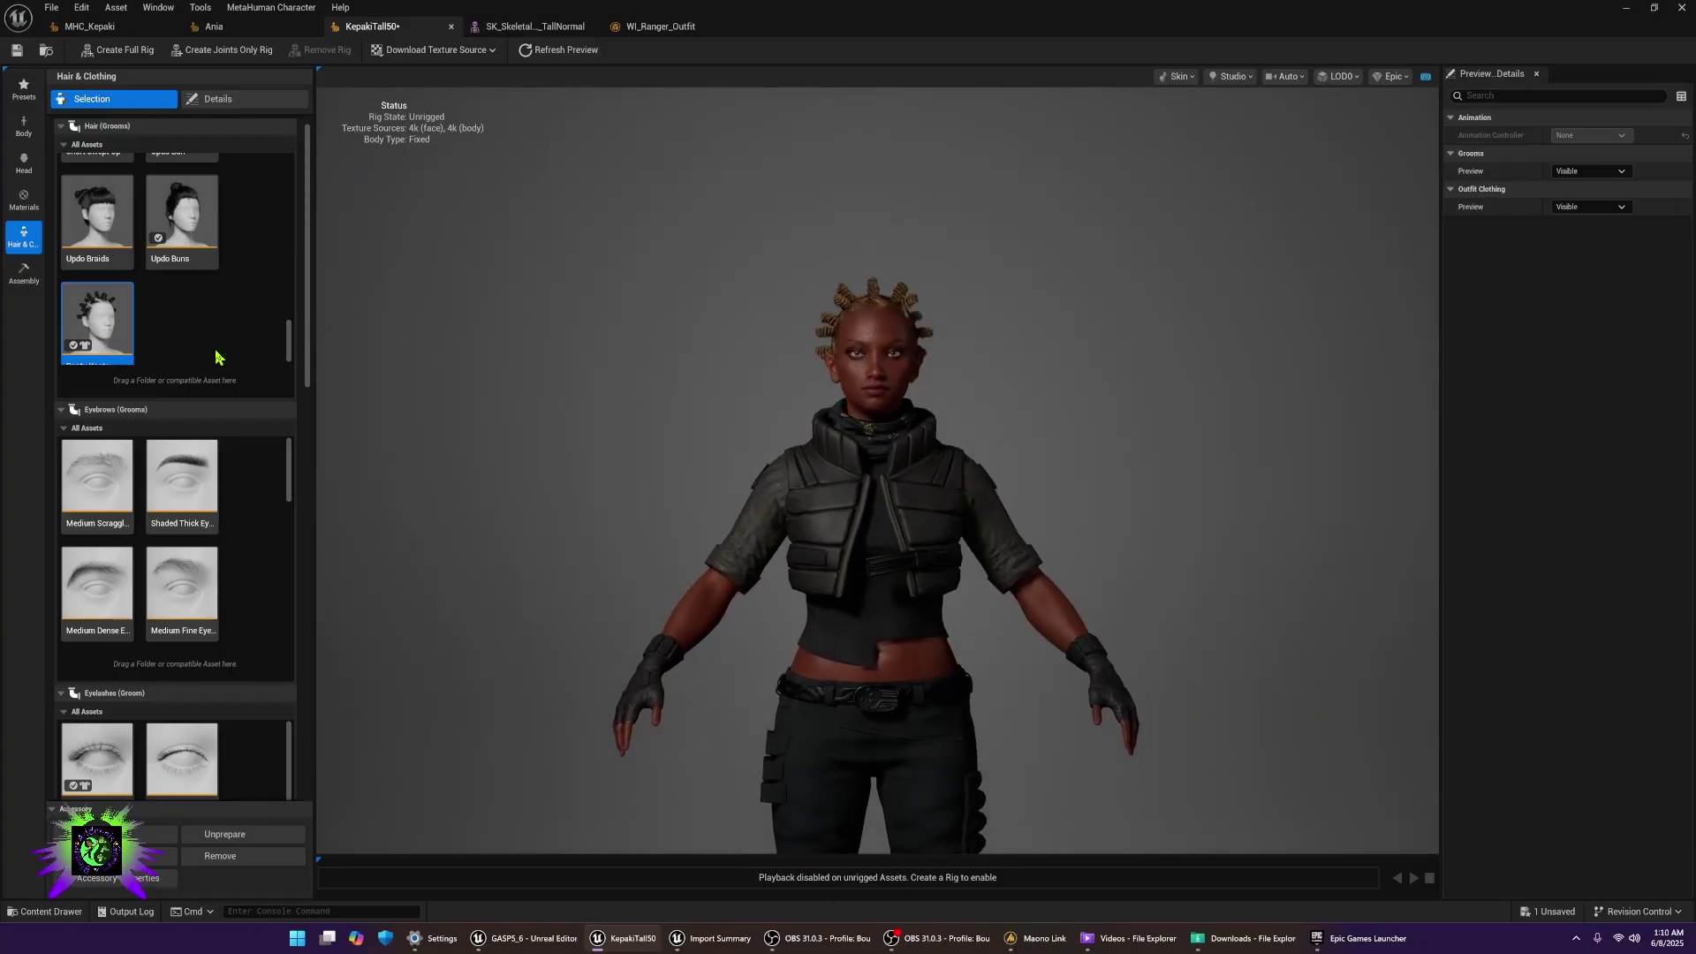
- Enable ombre on the Bantu Knots hair and set its dye color to orange and its ombre color to violet
click(217, 101)
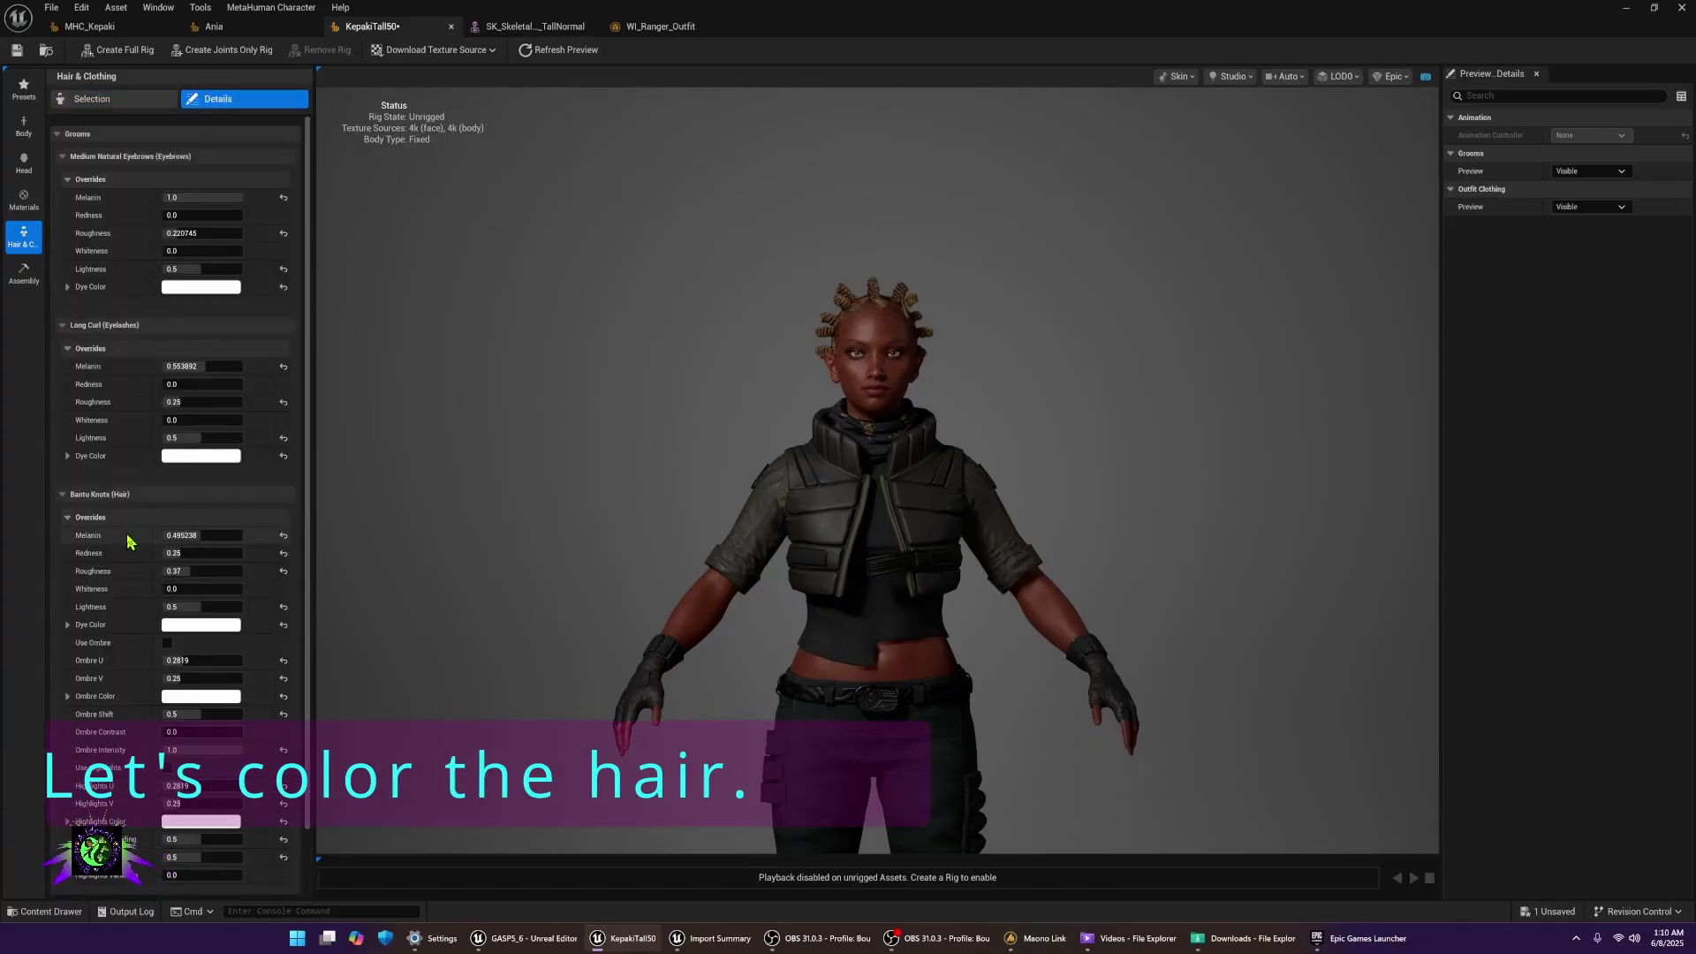
scroll(128, 541, down, 3)
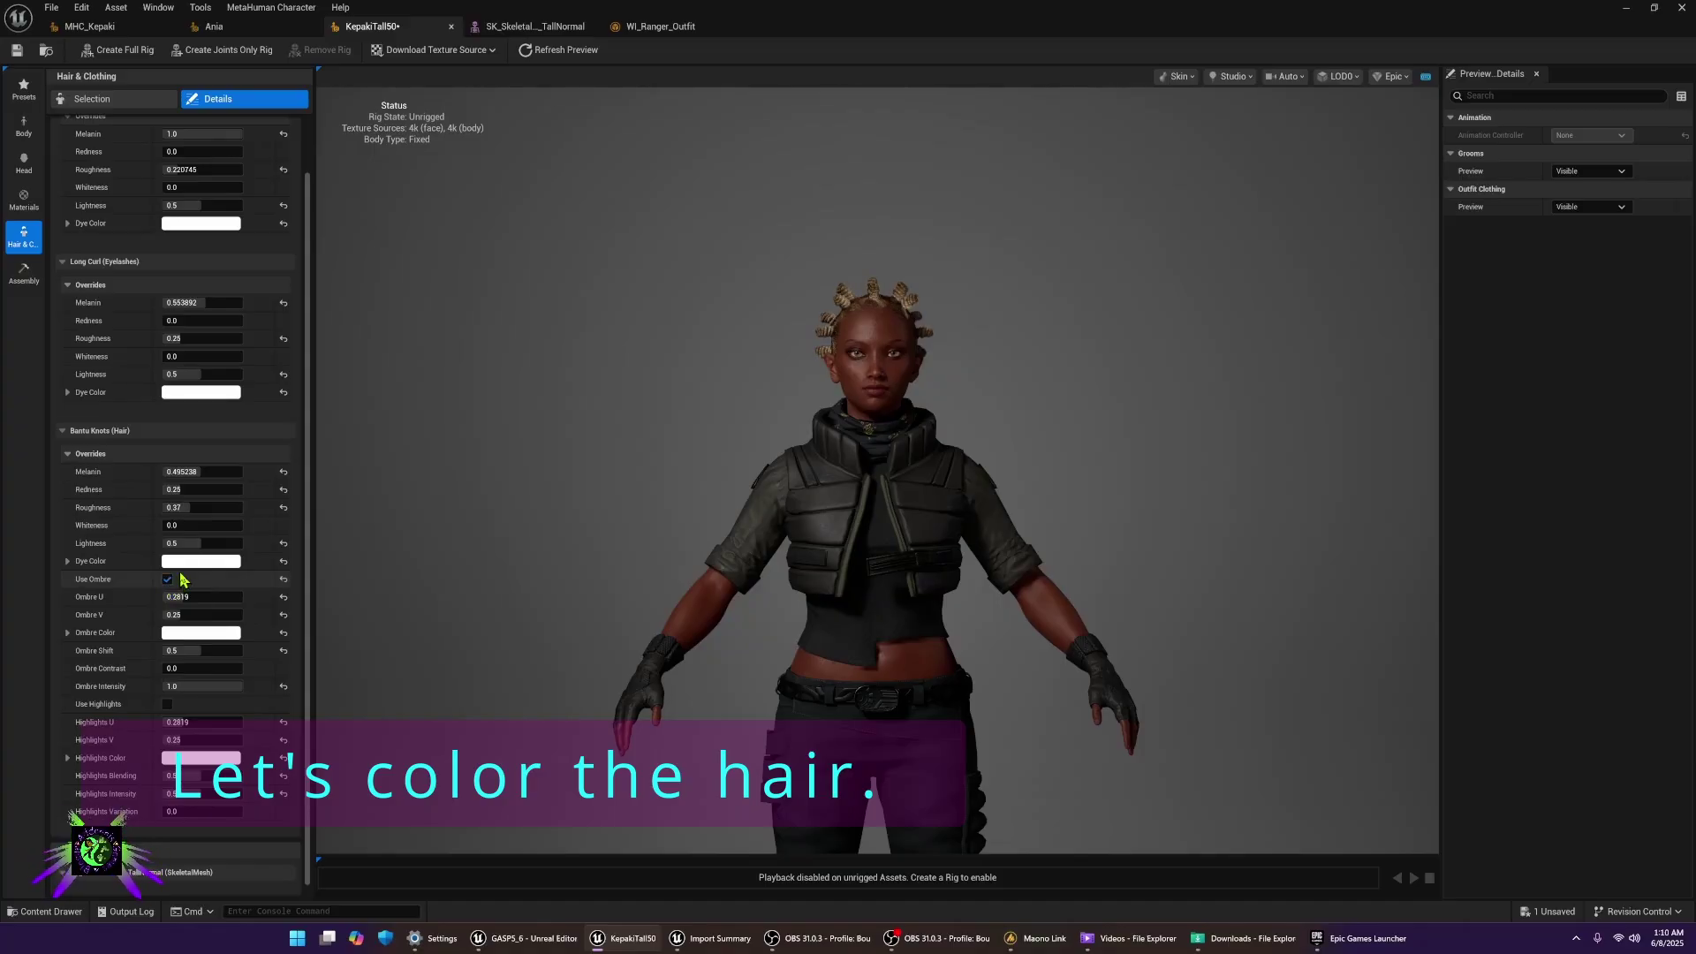
click(197, 564)
drag(275, 639, 287, 670)
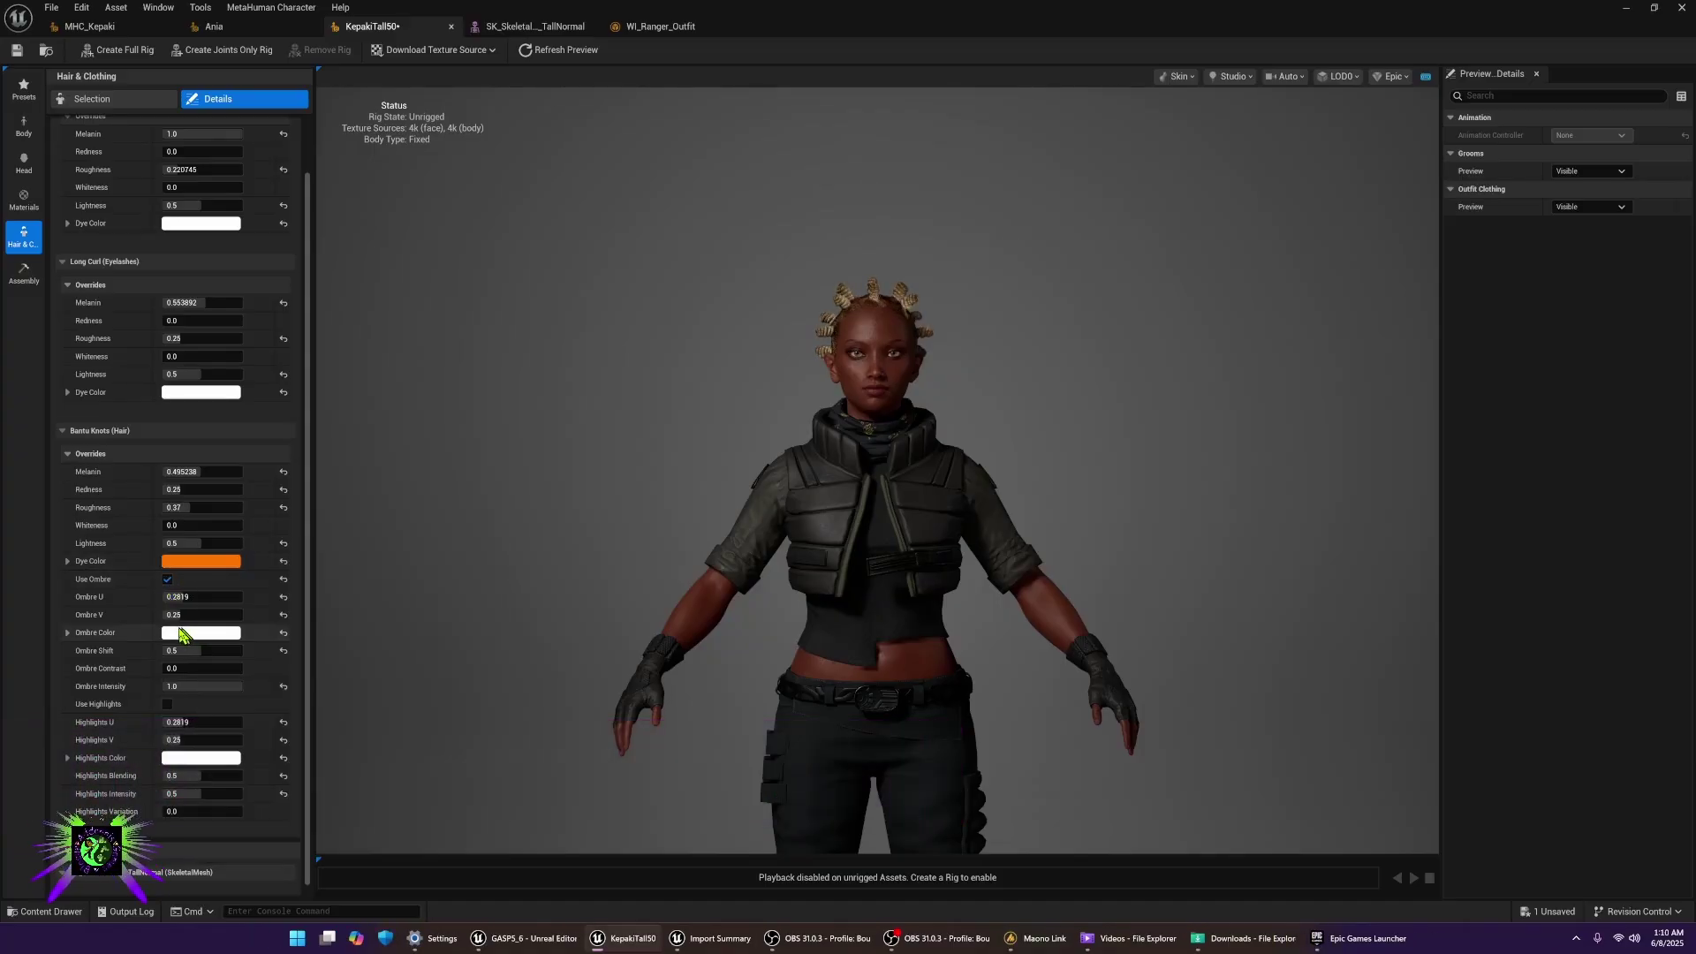
click(176, 634)
drag(232, 630, 249, 574)
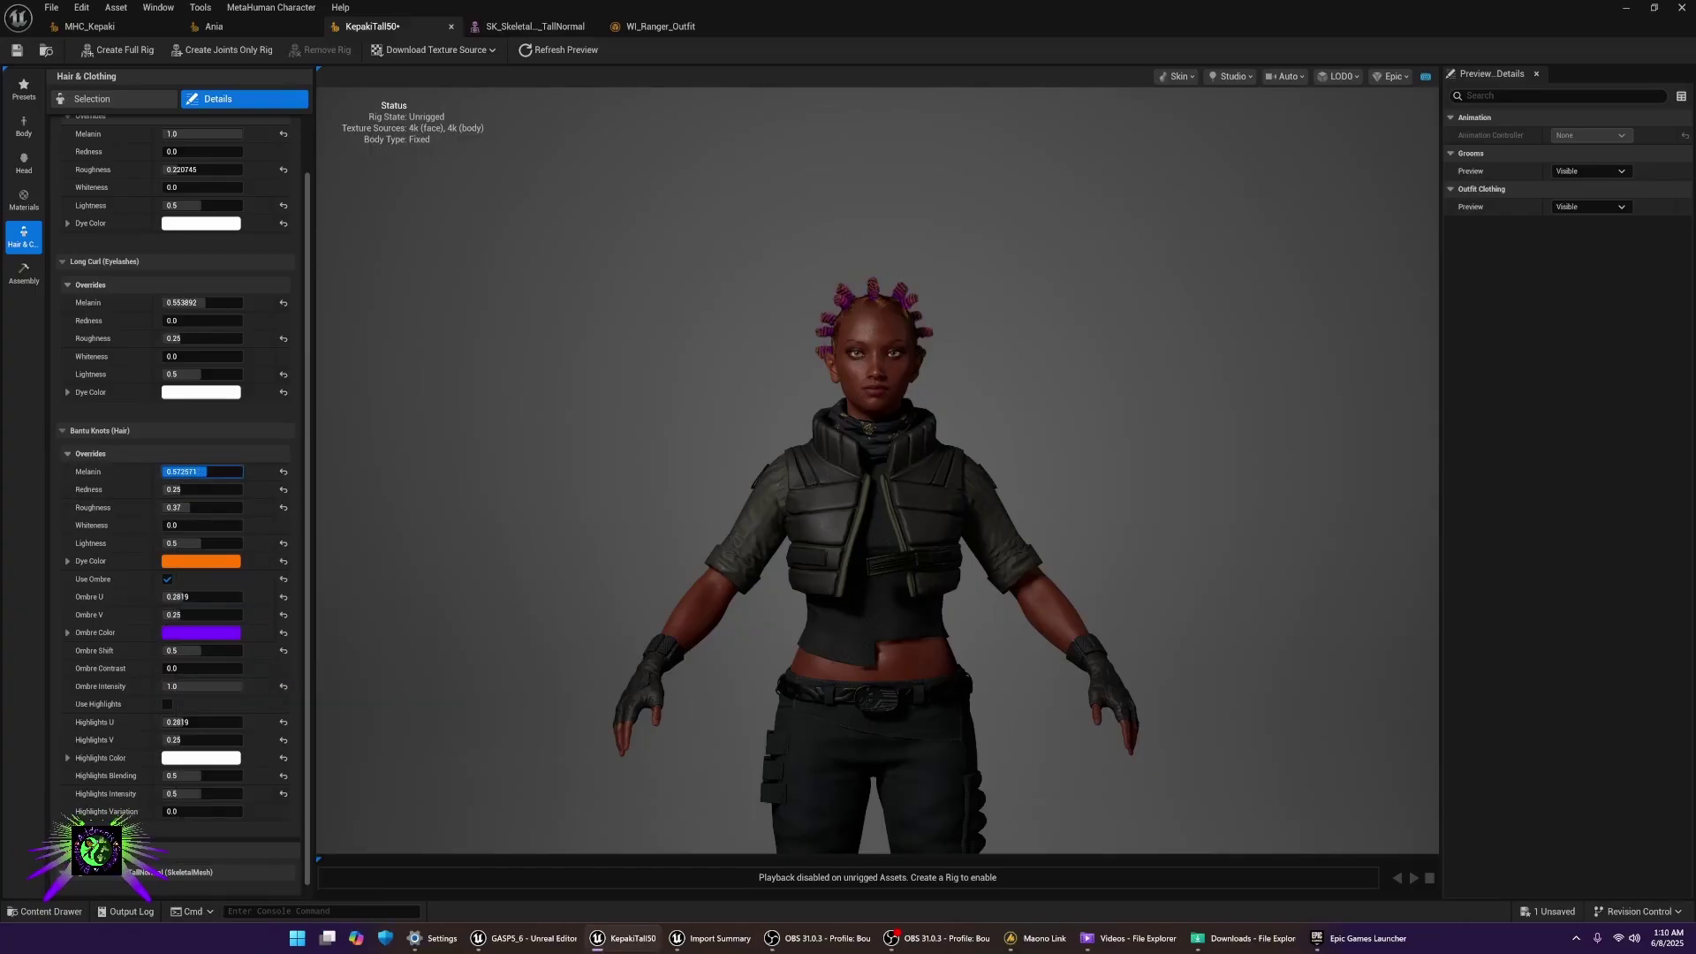
- Set the Bantu Knots hair's melanin to about 0.63 and its lightness to 0.4632
drag(196, 472, 211, 472)
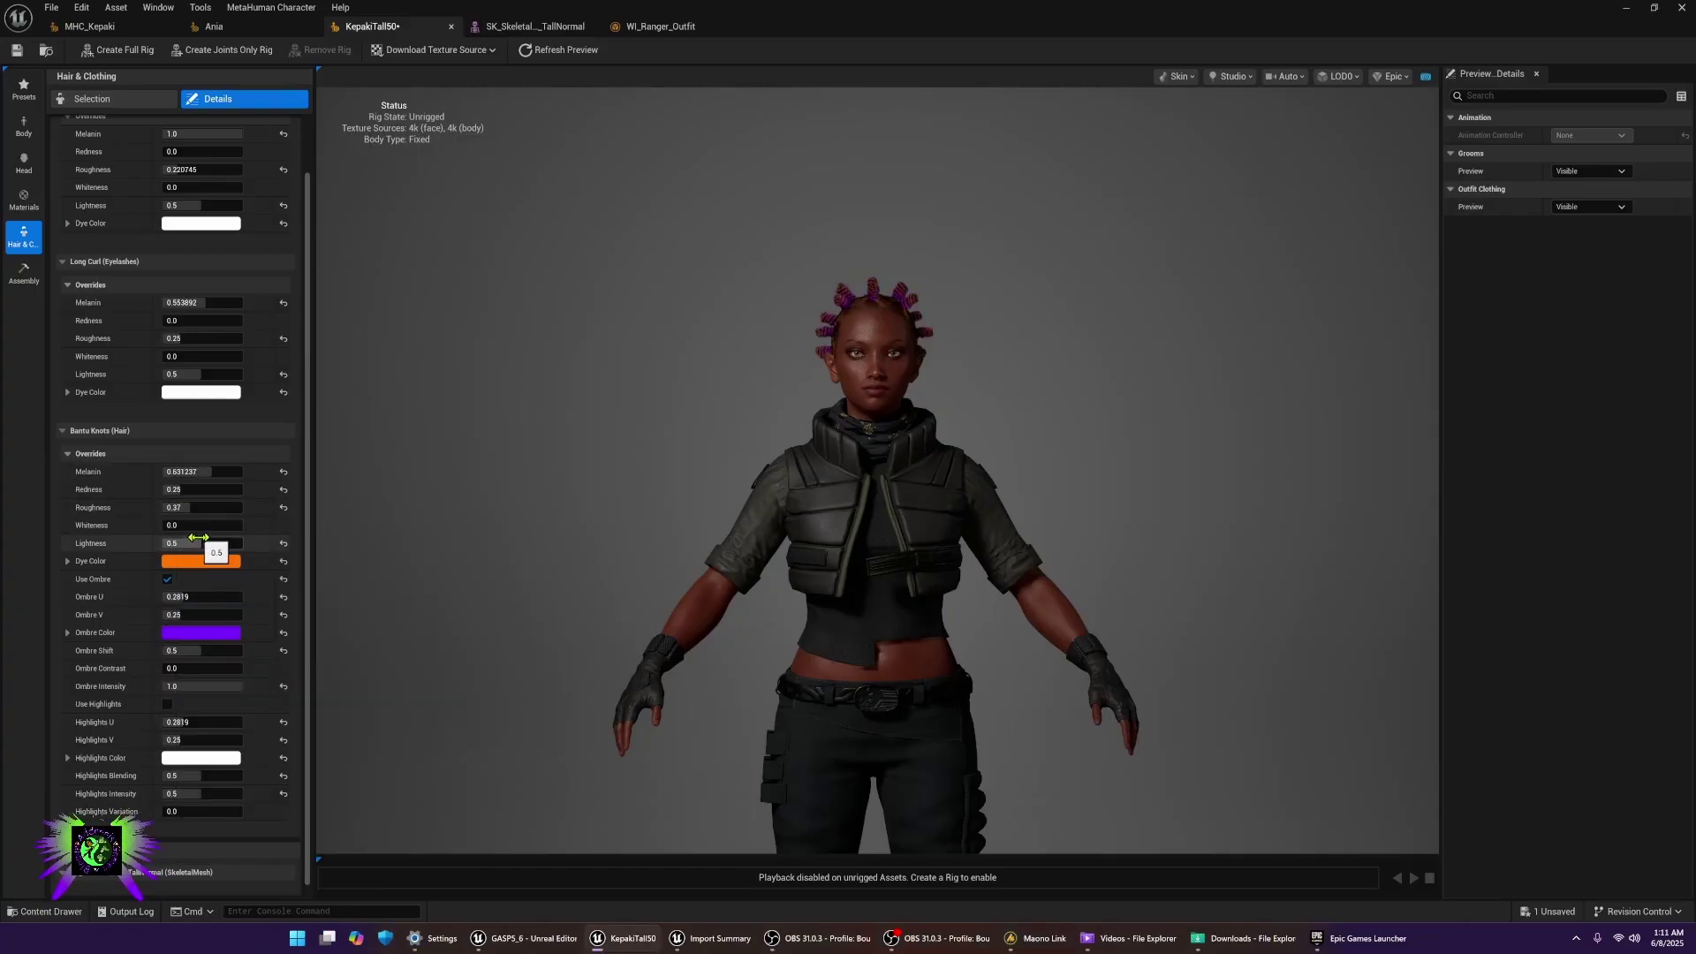
text(0.4632)
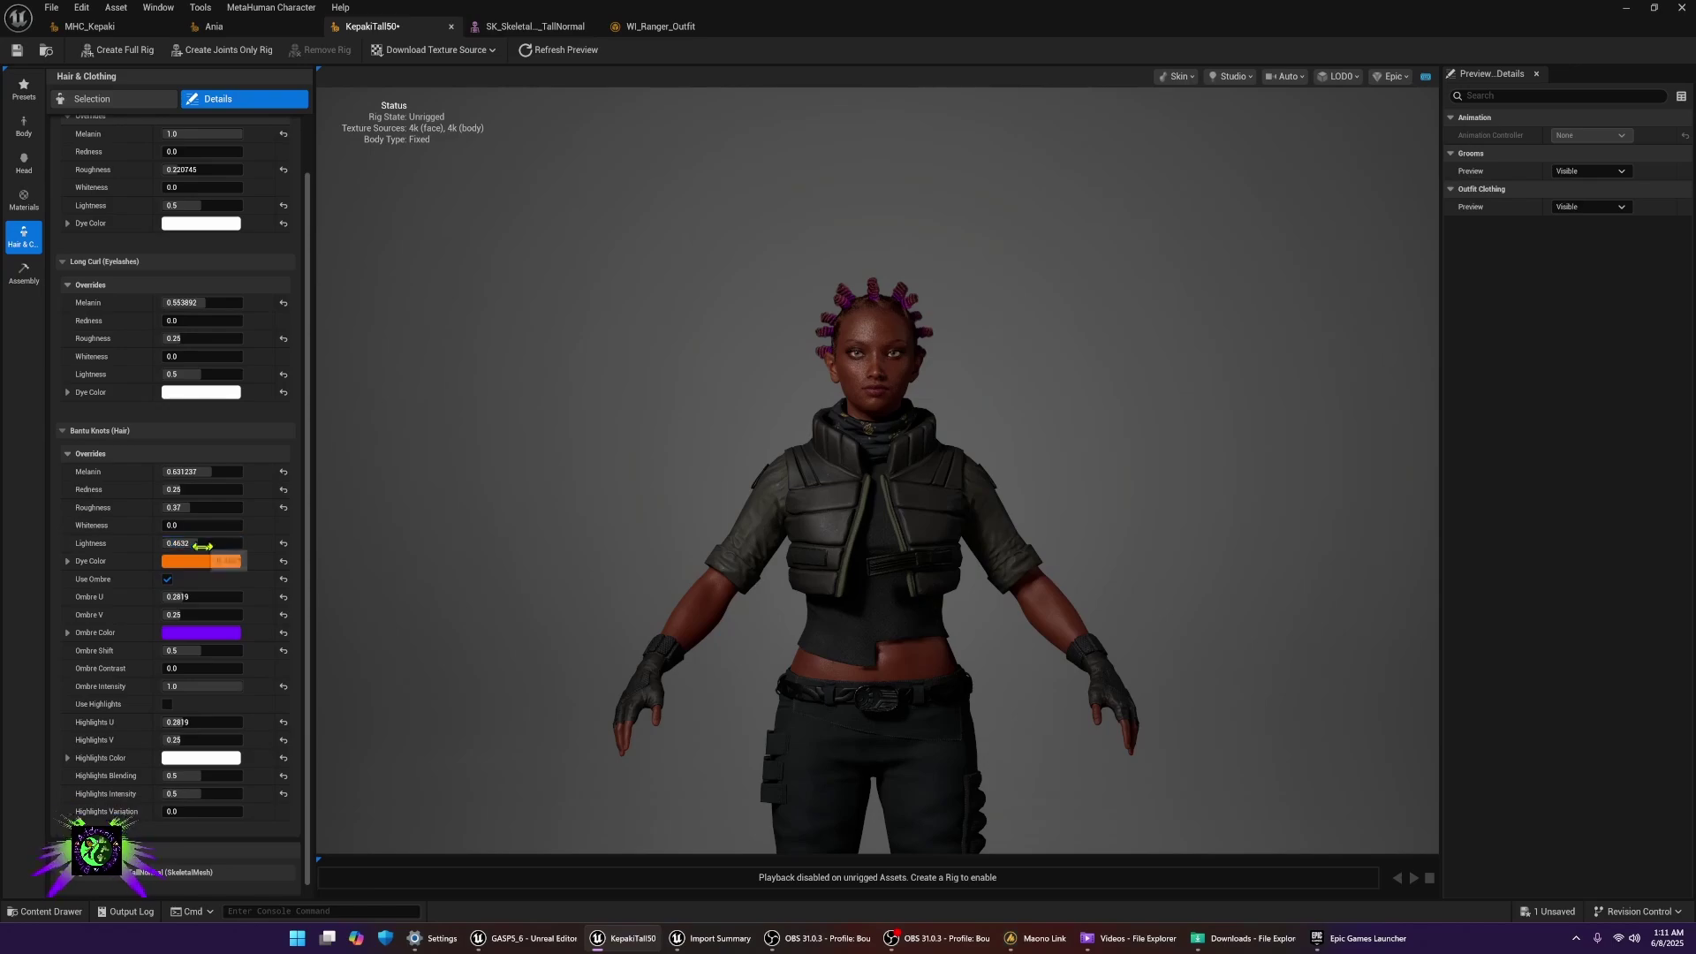
key(Return)
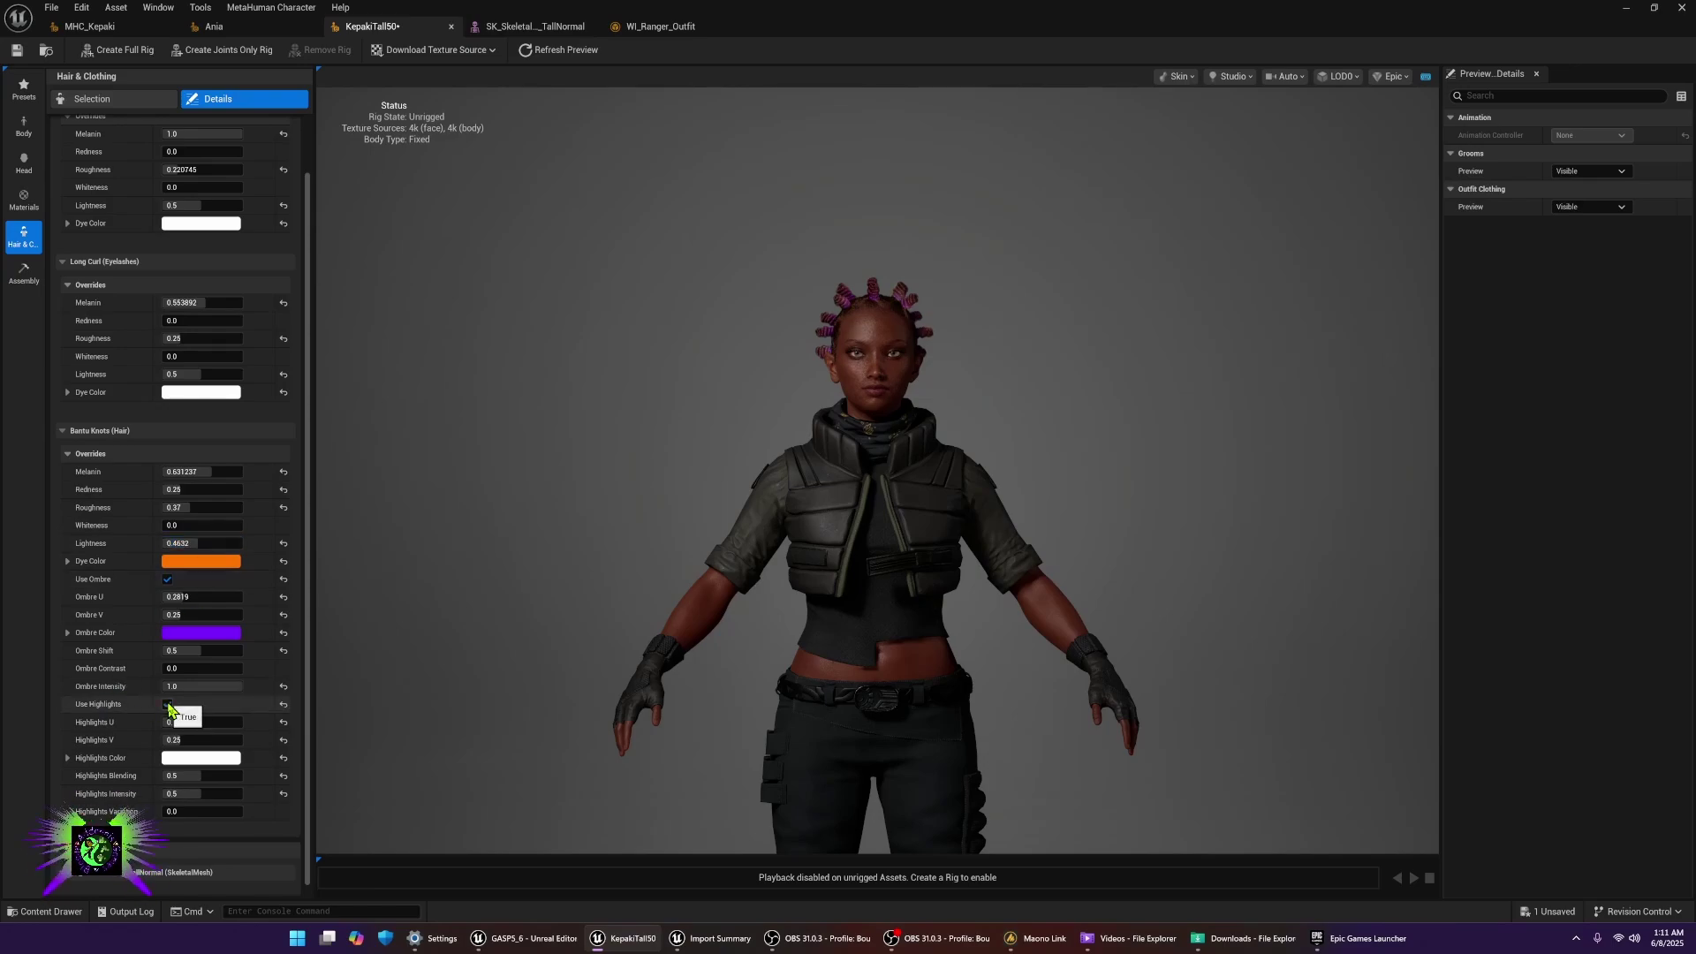
- Turn on highlights for the Bantu Knots hair and make the highlights color bright green
click(200, 758)
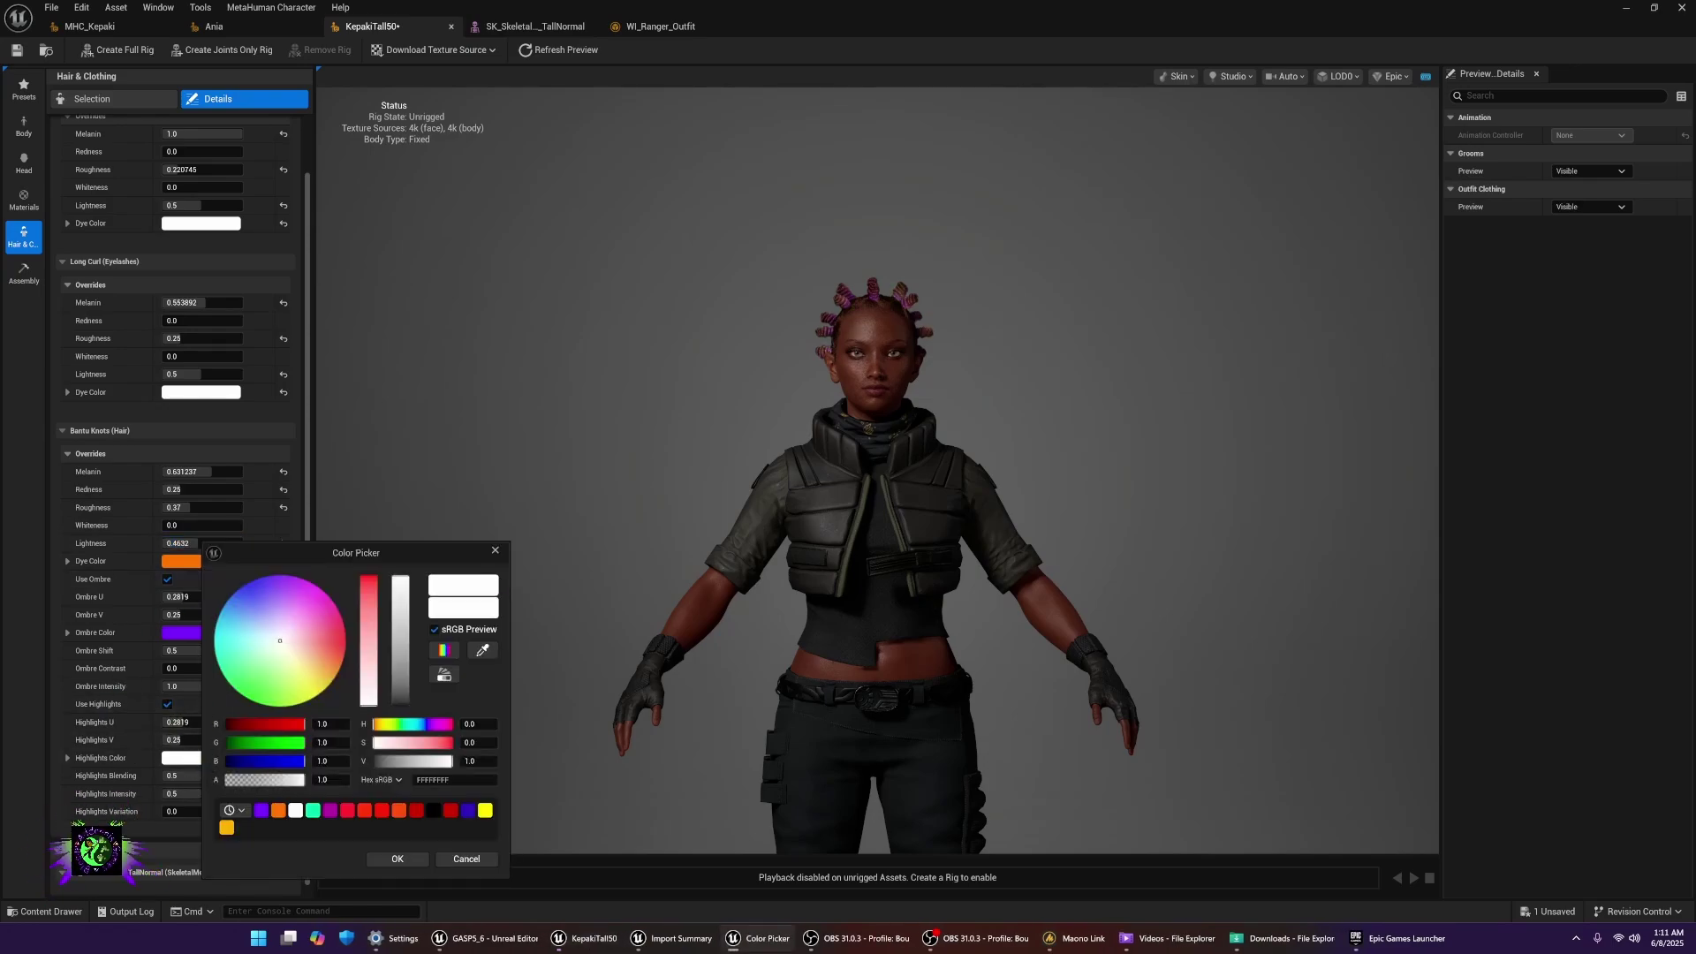
mouse_move(280, 641)
mouse_down()
mouse_move(291, 623)
mouse_move(238, 670)
mouse_move(258, 671)
mouse_move(244, 696)
mouse_up()
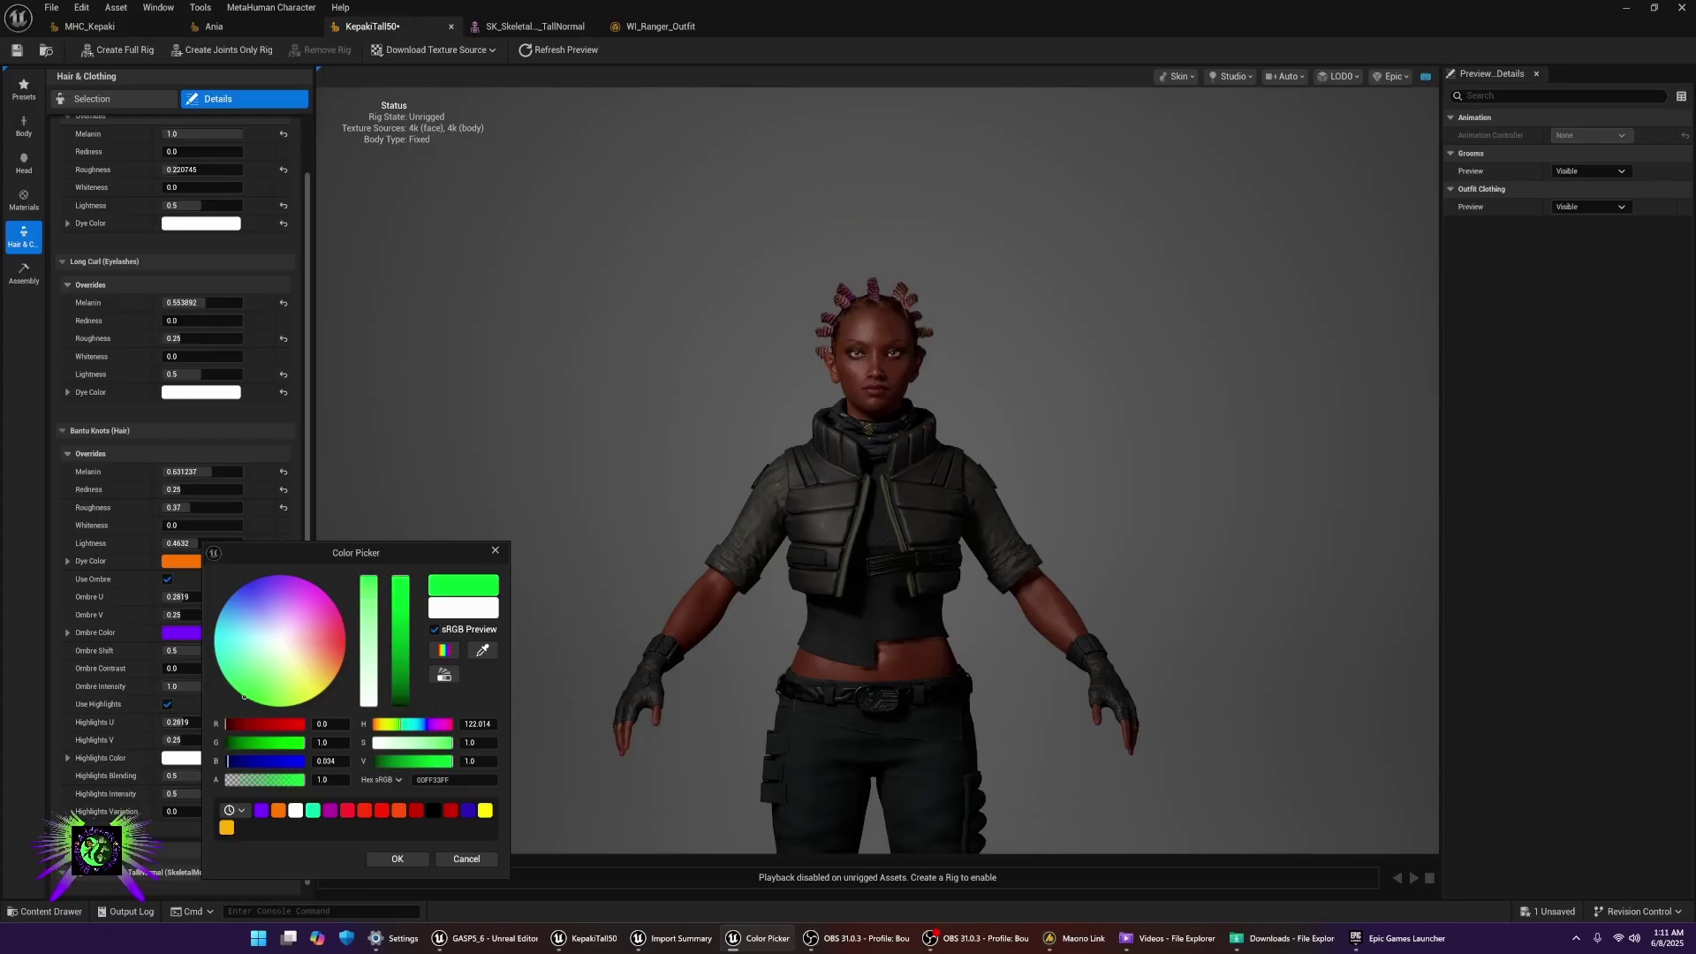
click(397, 859)
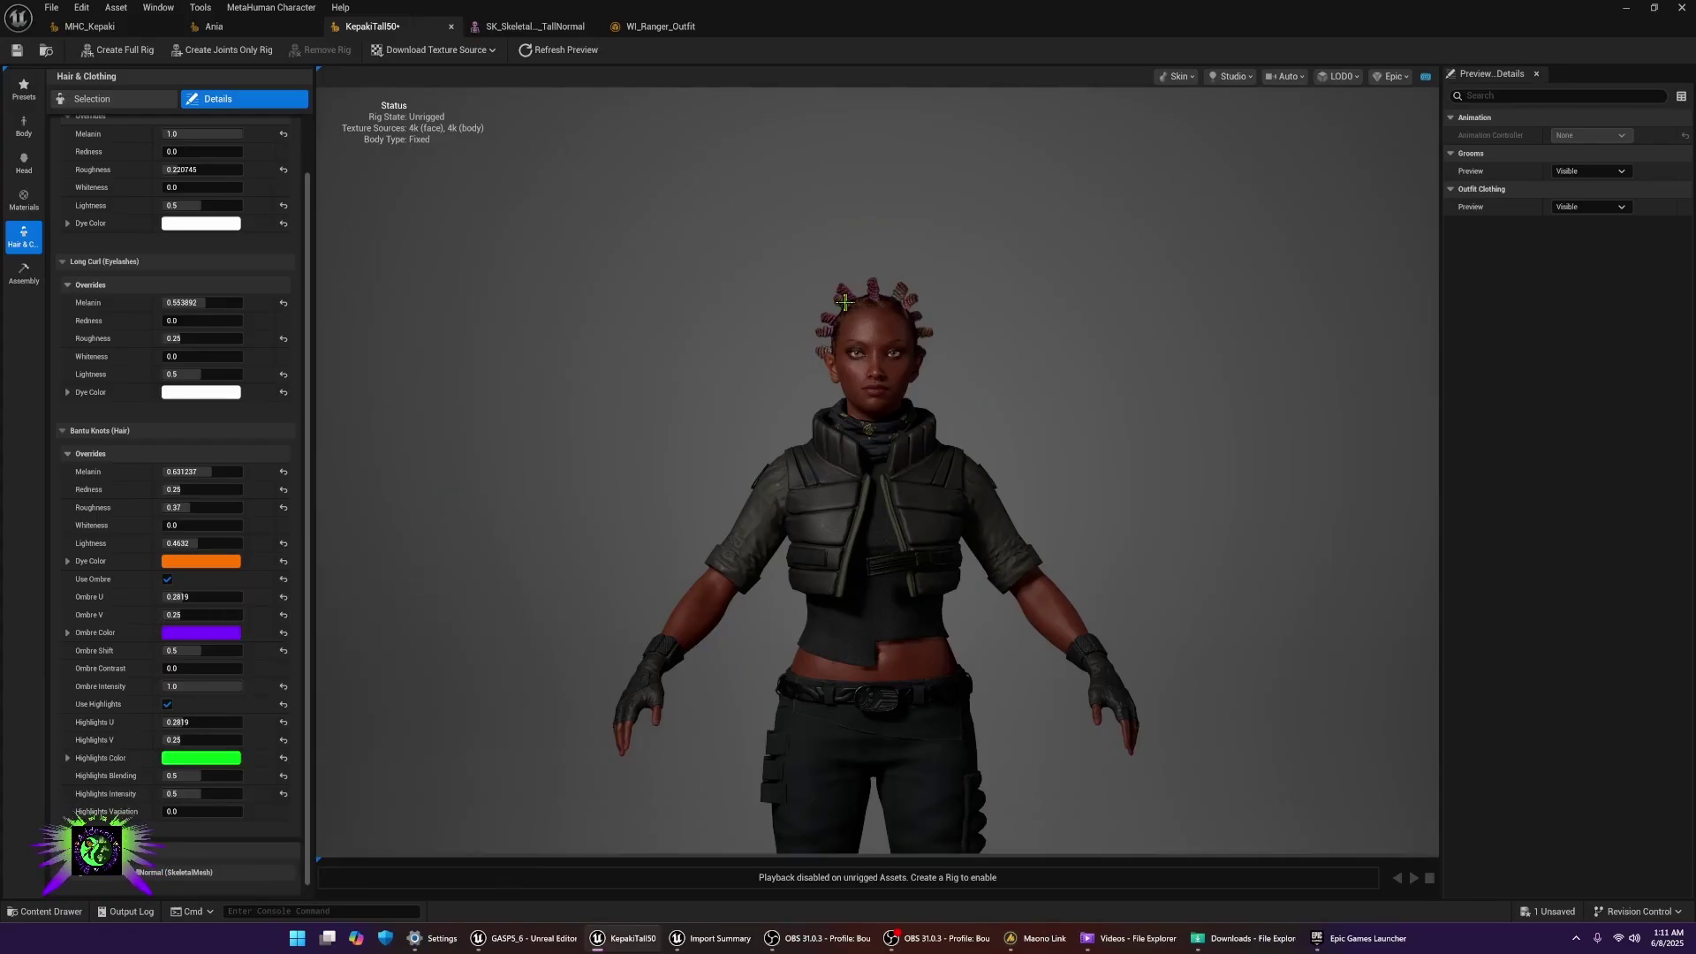
- Try blue as the dye color of the Bantu Knots hair
scroll(841, 303, up, 5)
scroll(841, 304, down, 1)
drag(841, 305, 842, 309)
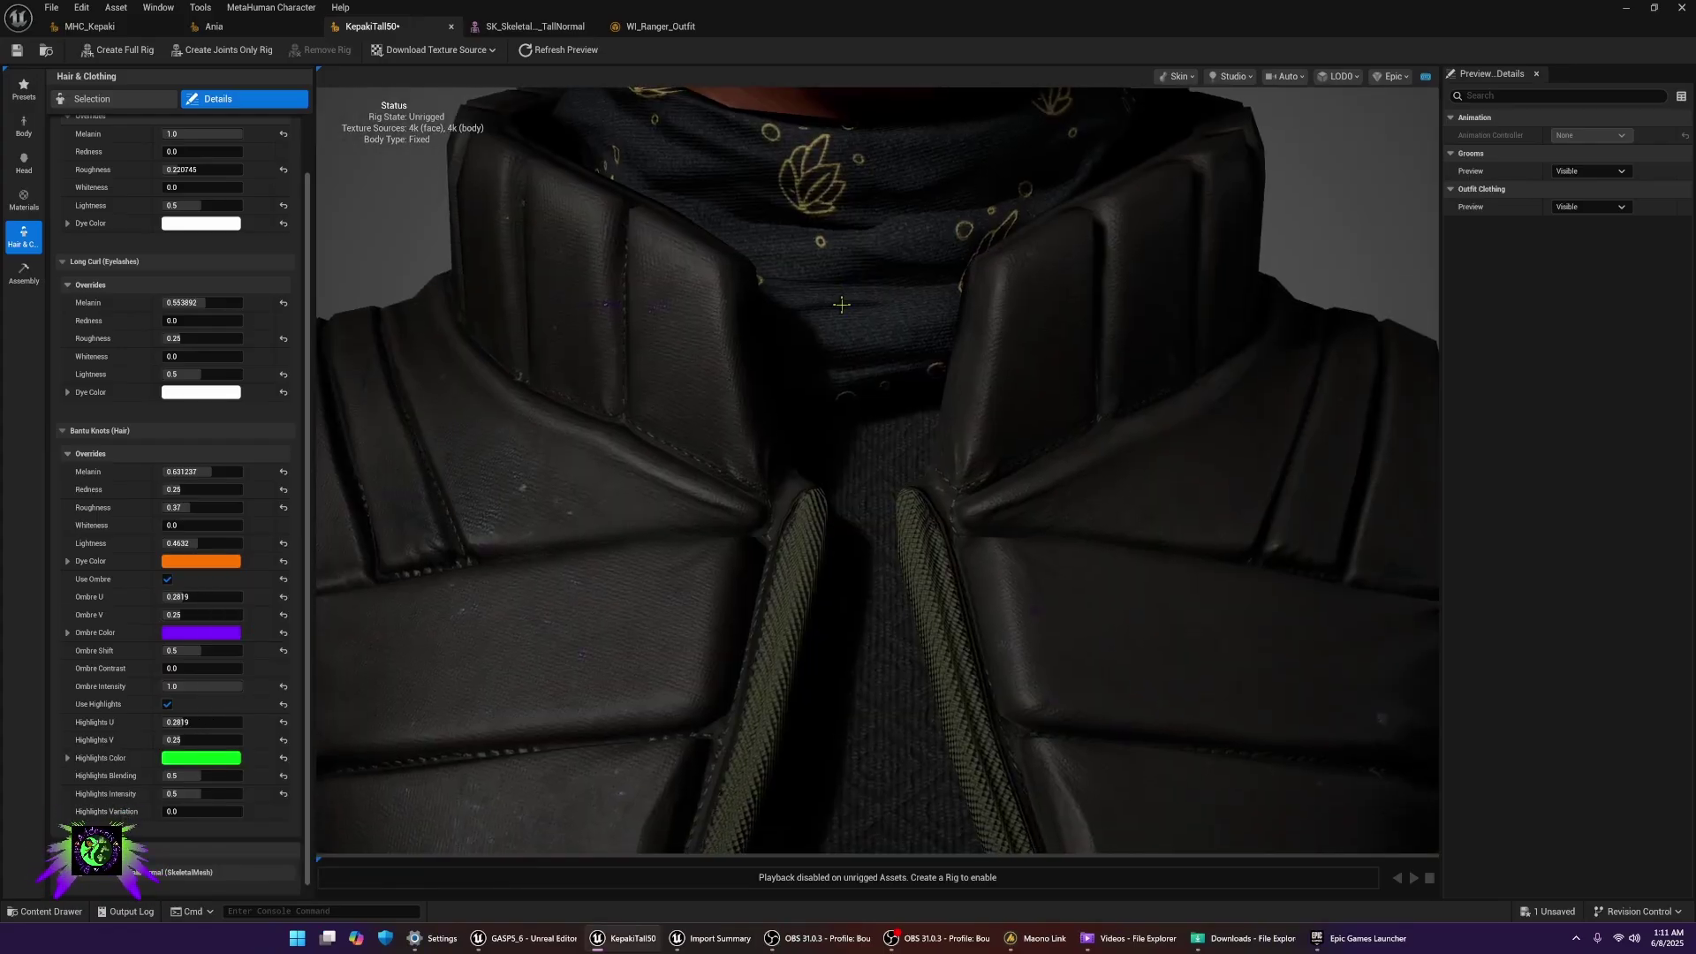
middle_drag(842, 305, 842, 124)
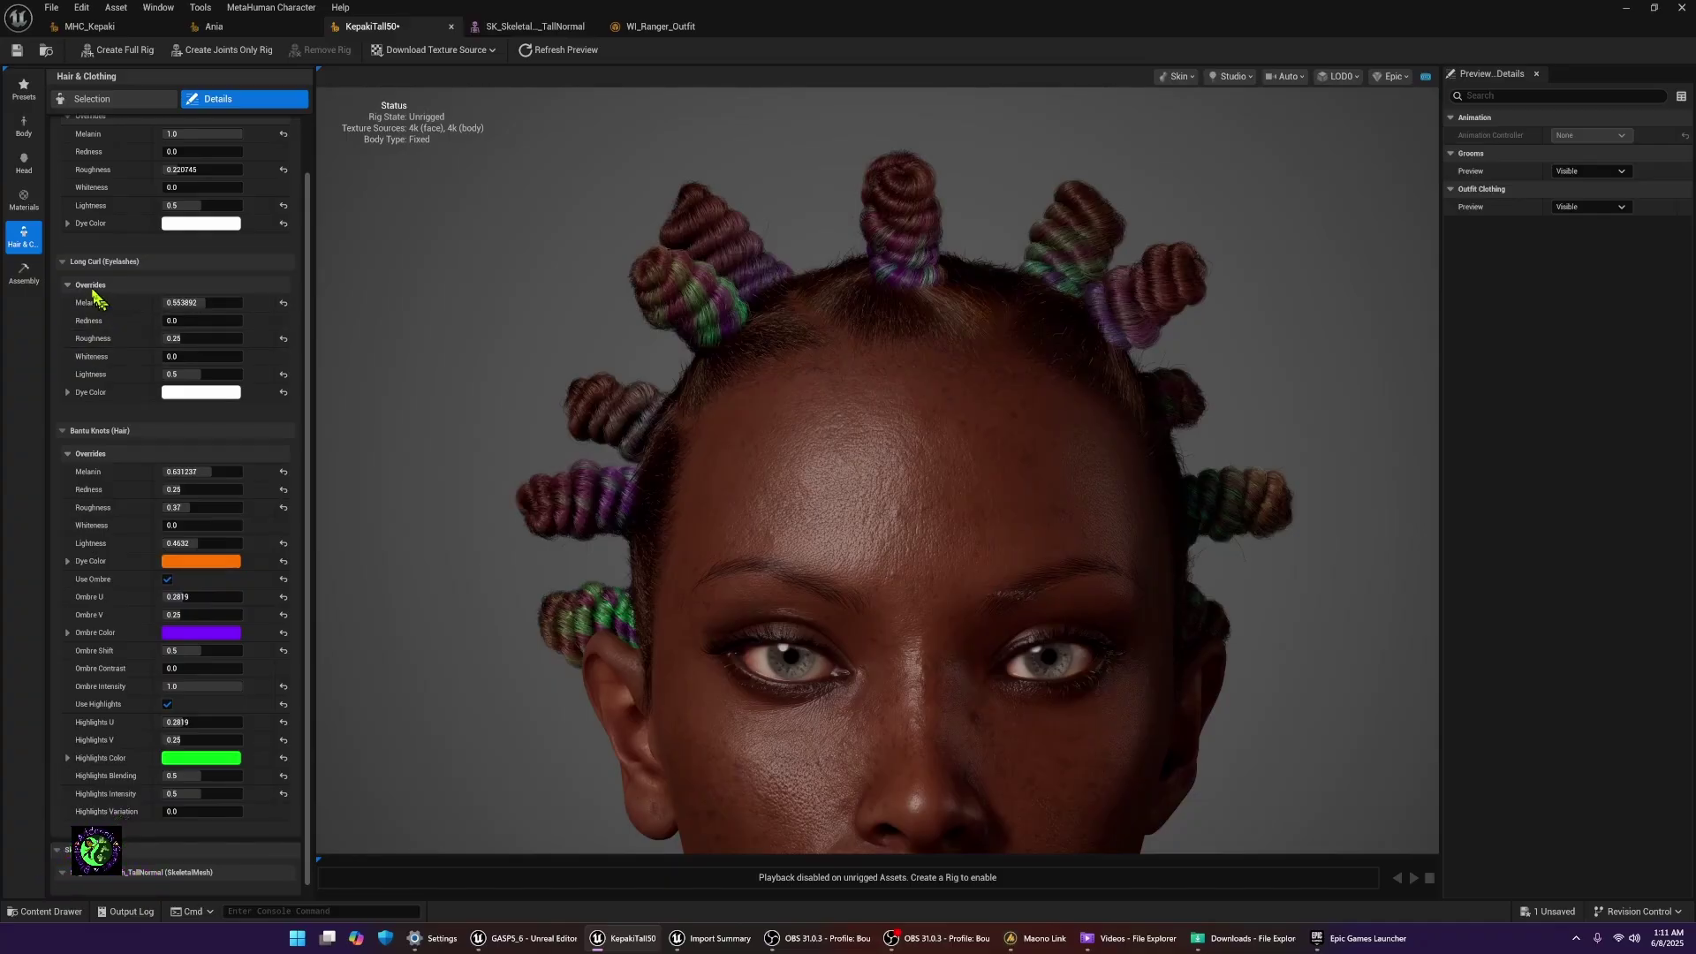
click(201, 560)
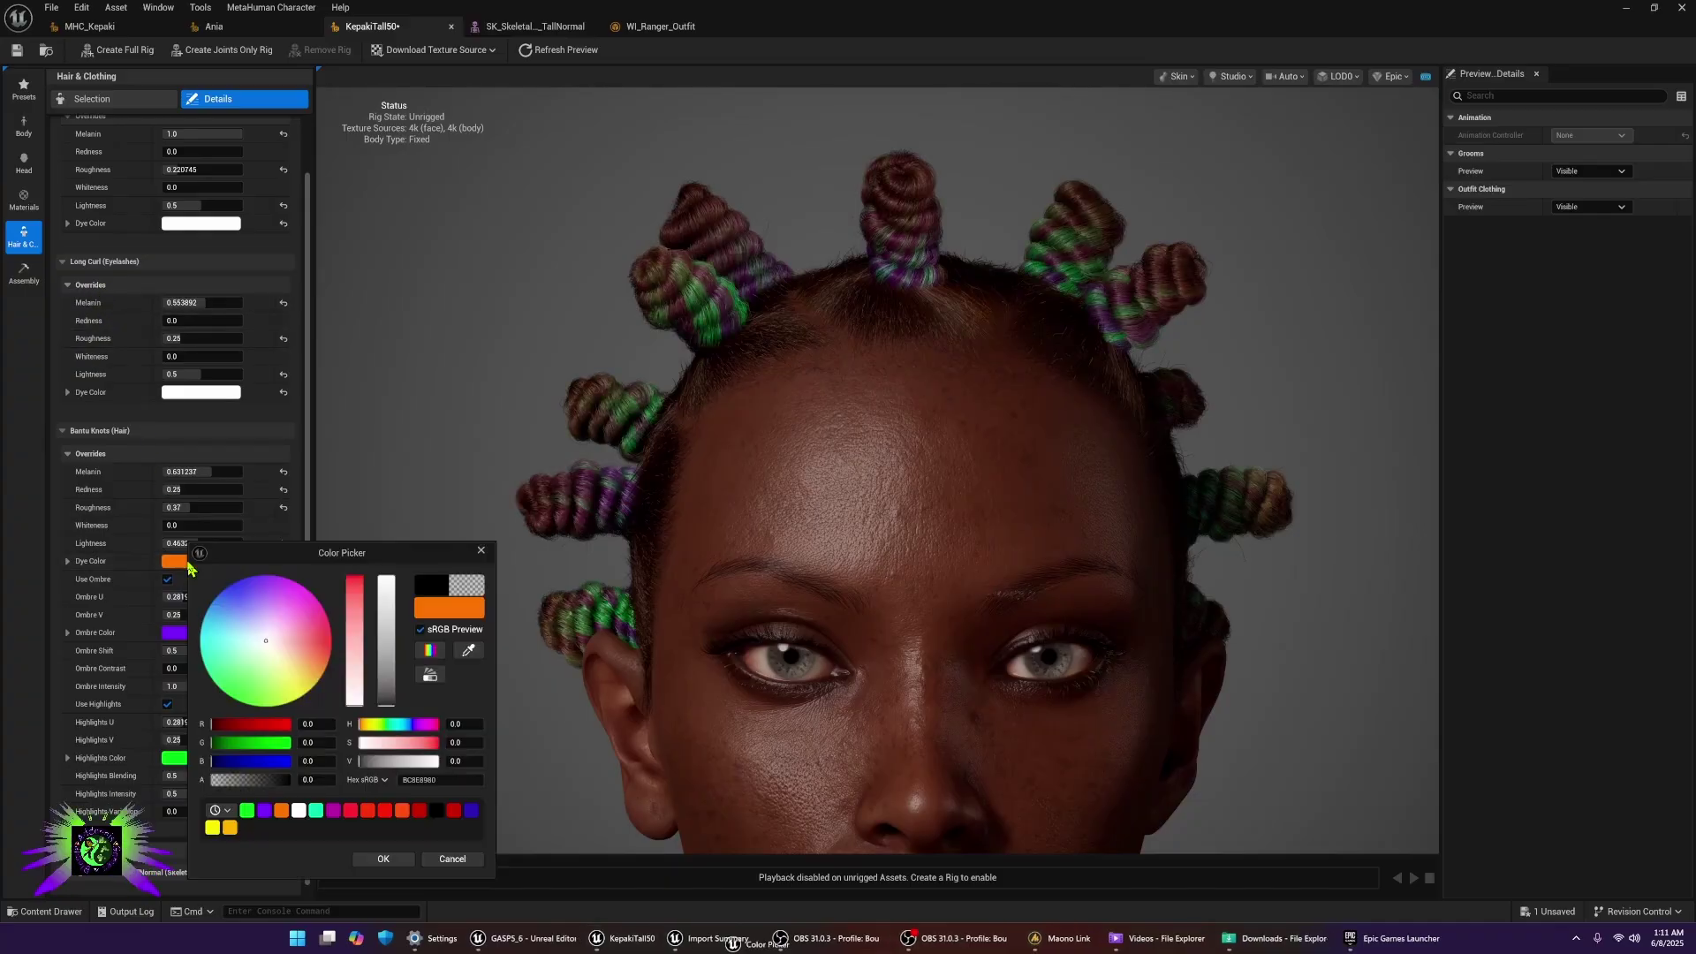
drag(252, 623, 226, 590)
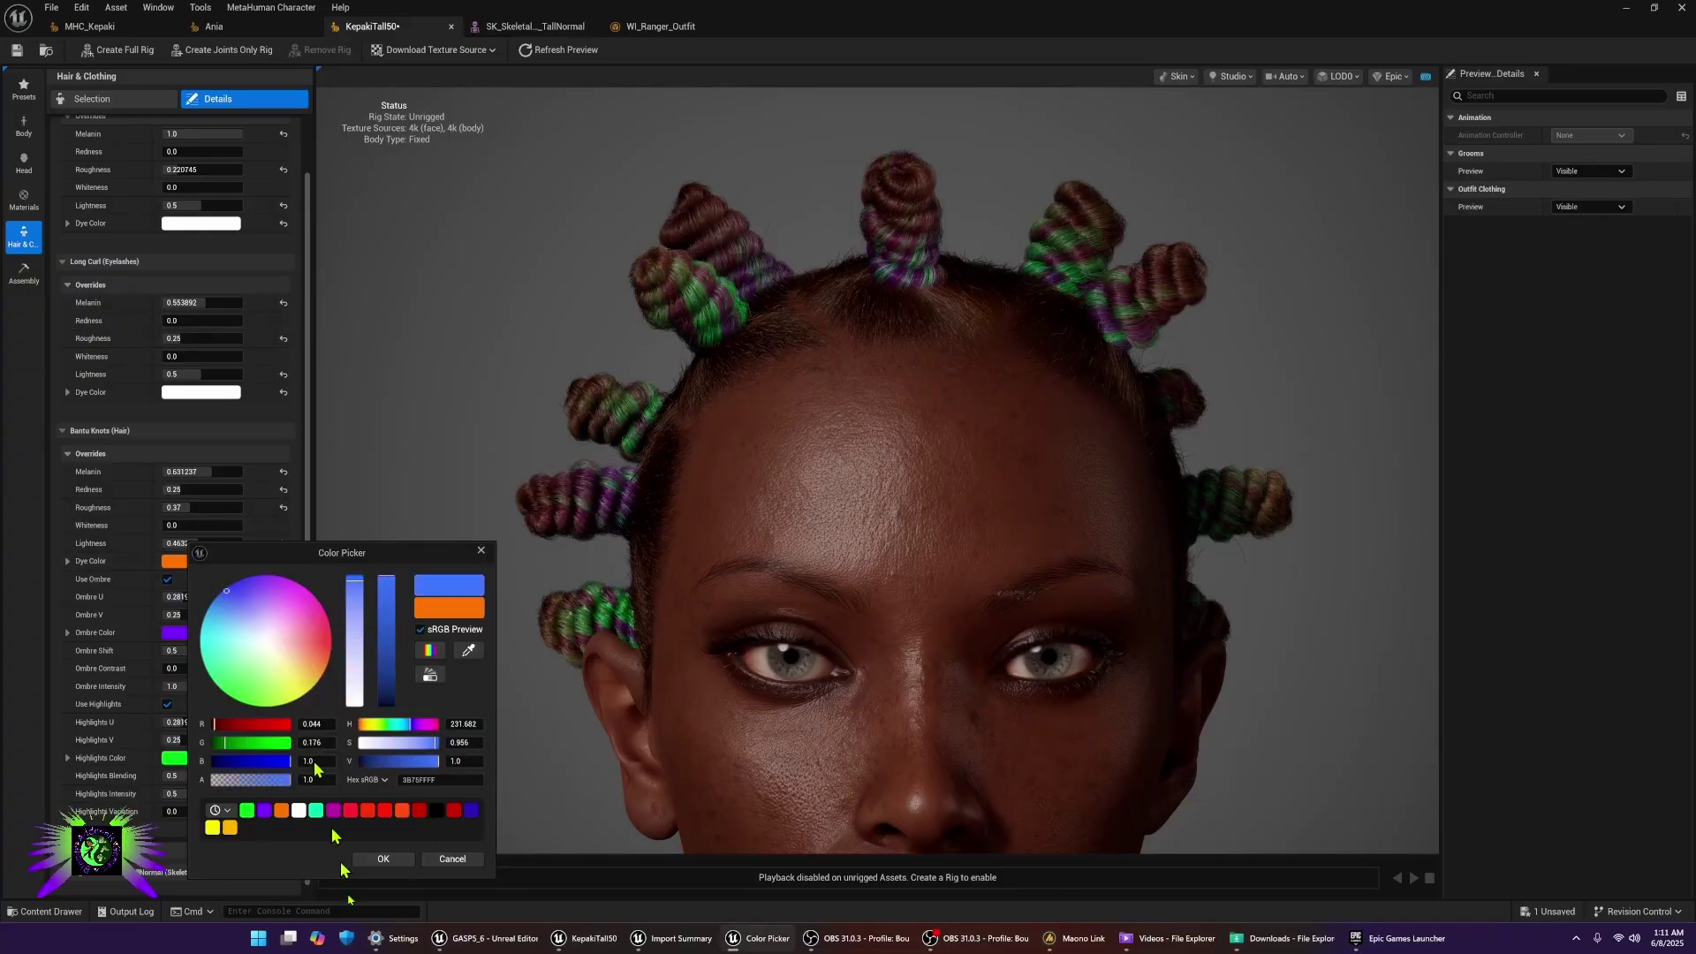
click(383, 859)
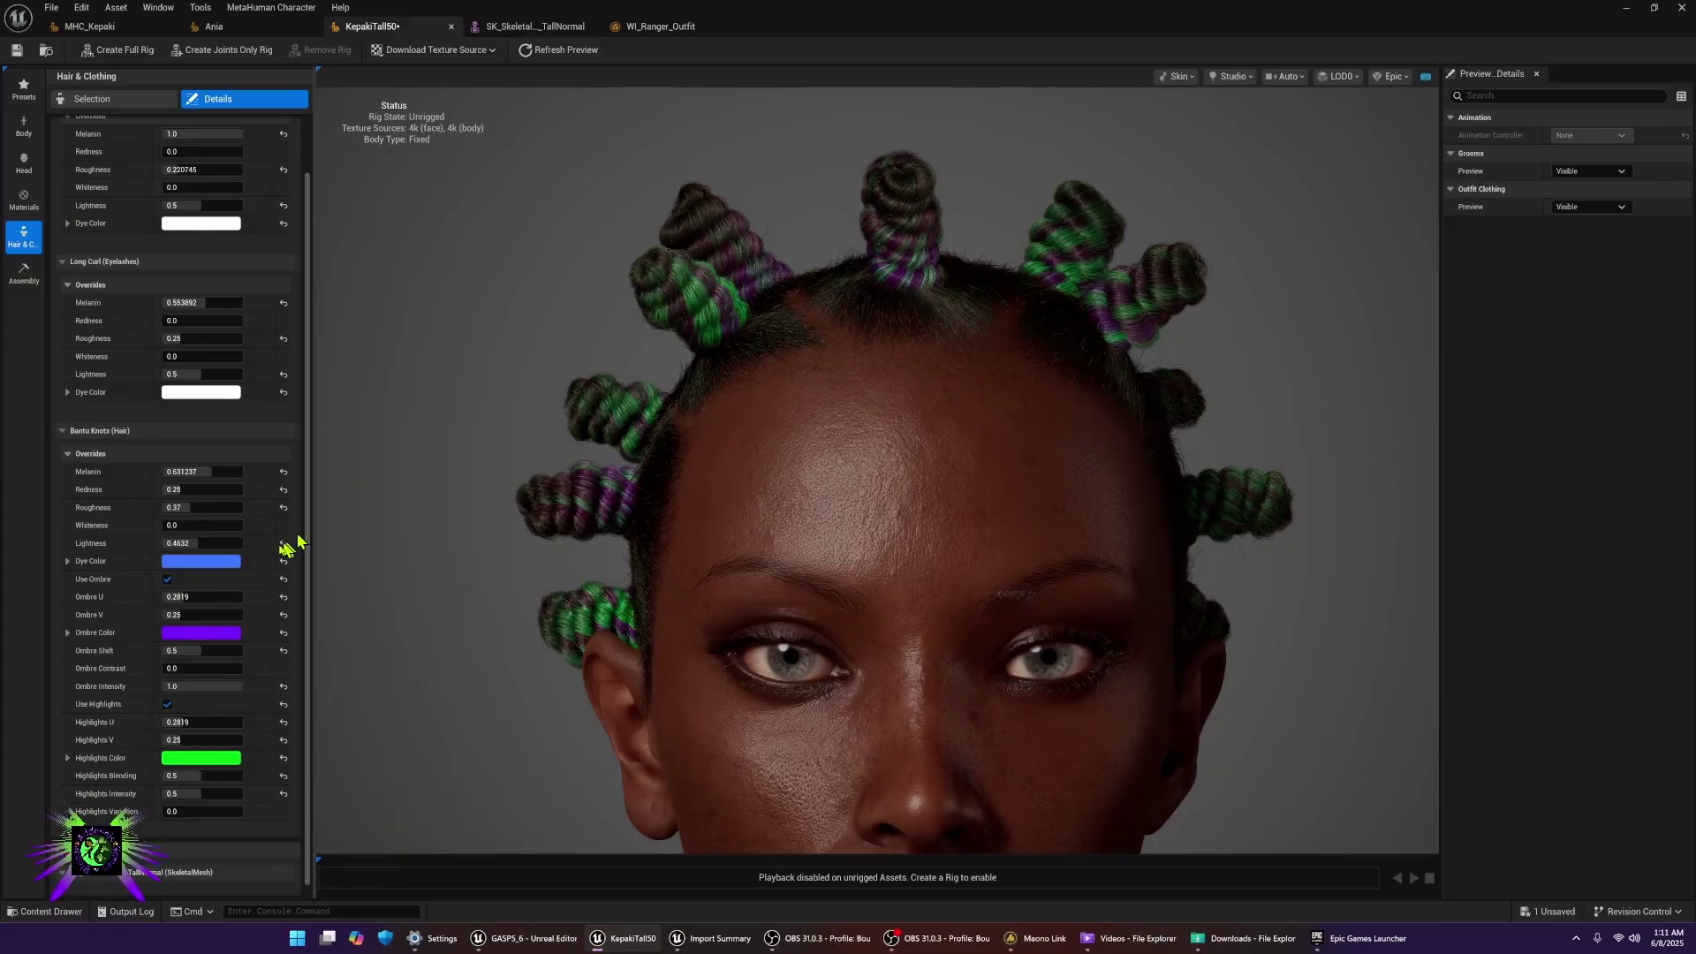
- Set the Bantu Knots hair's dye color to a bright lime green
click(187, 563)
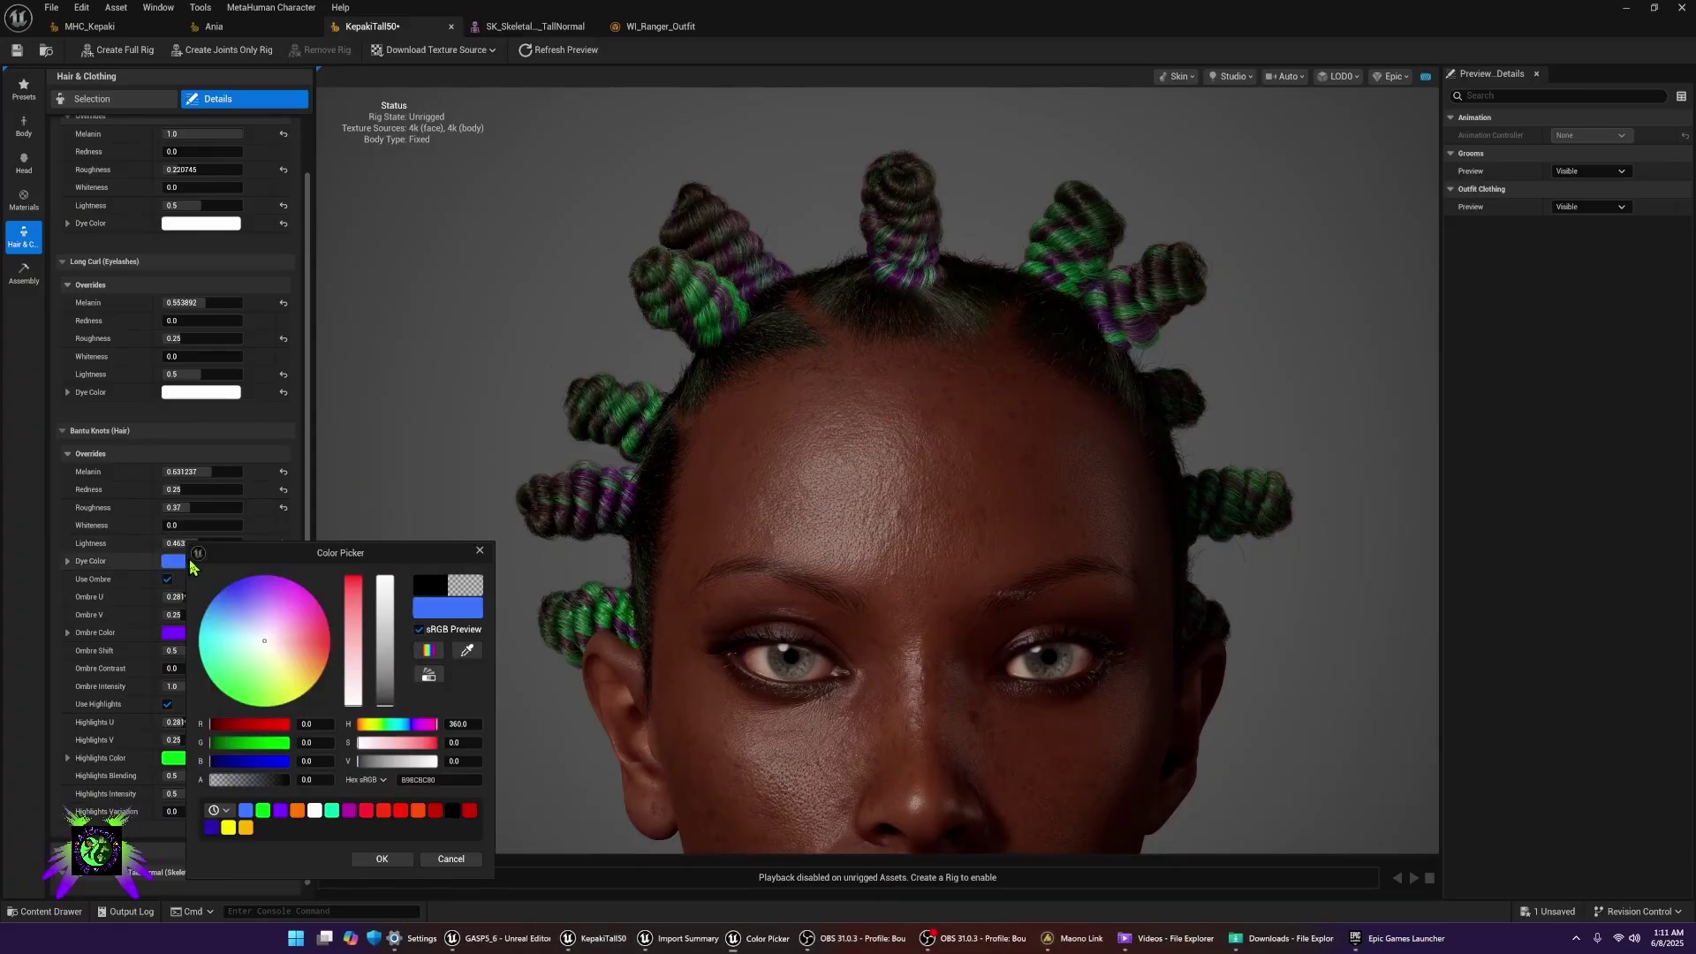
click(309, 686)
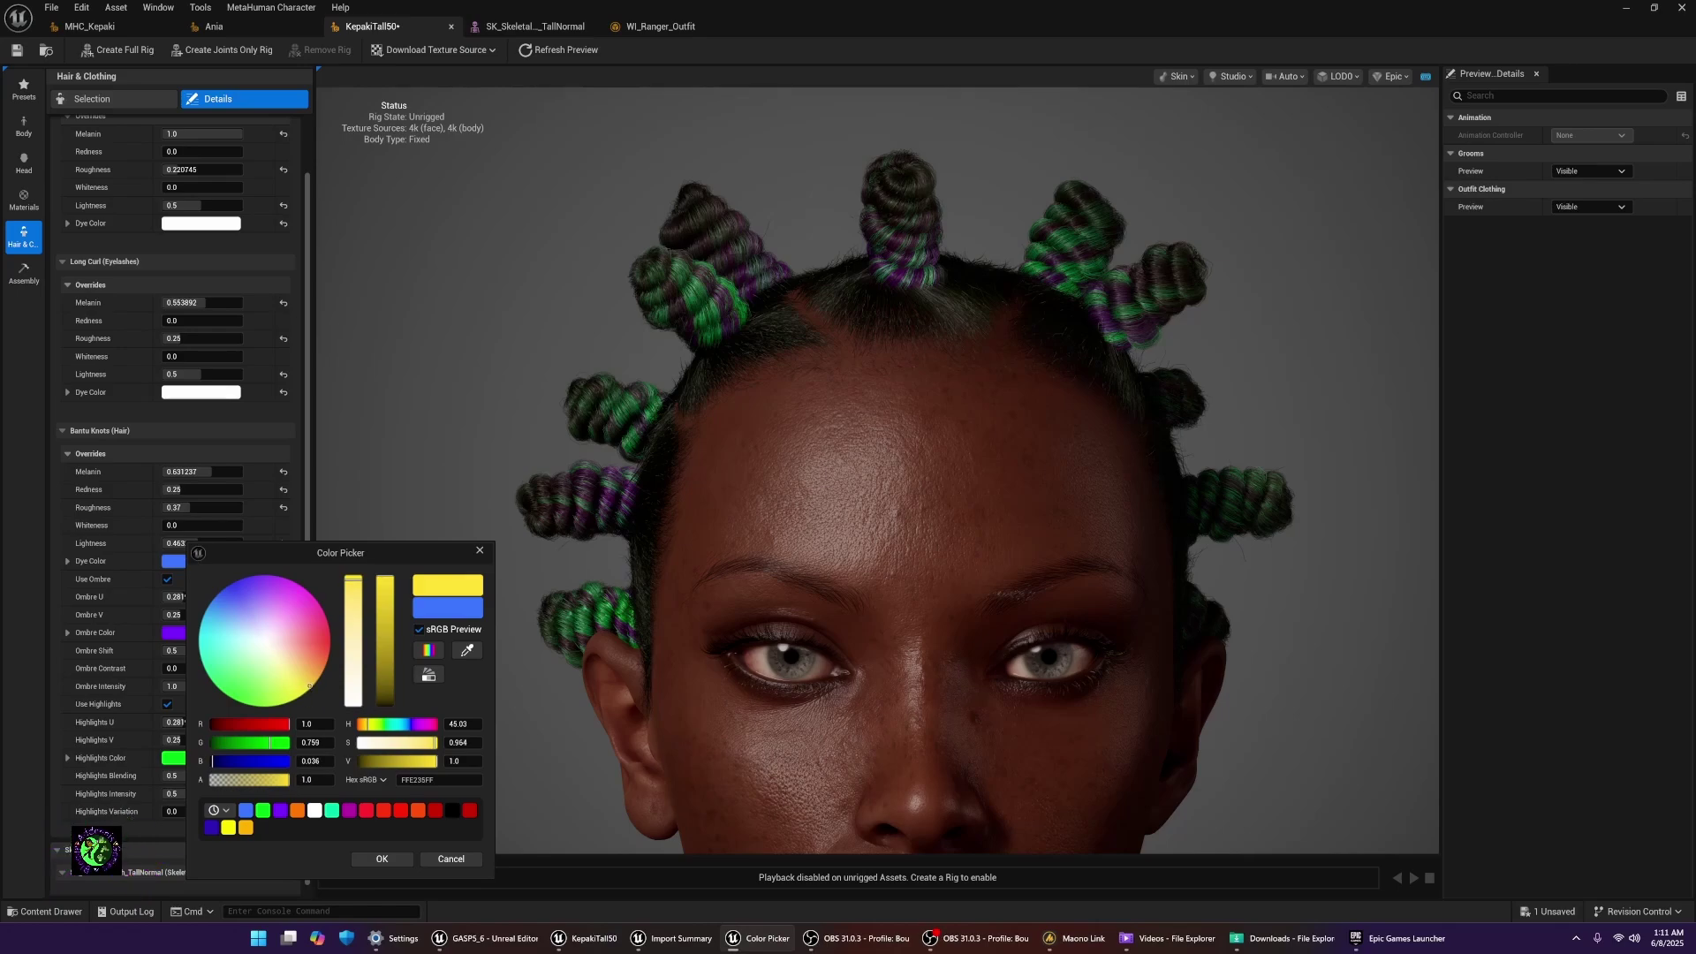
drag(309, 686, 252, 704)
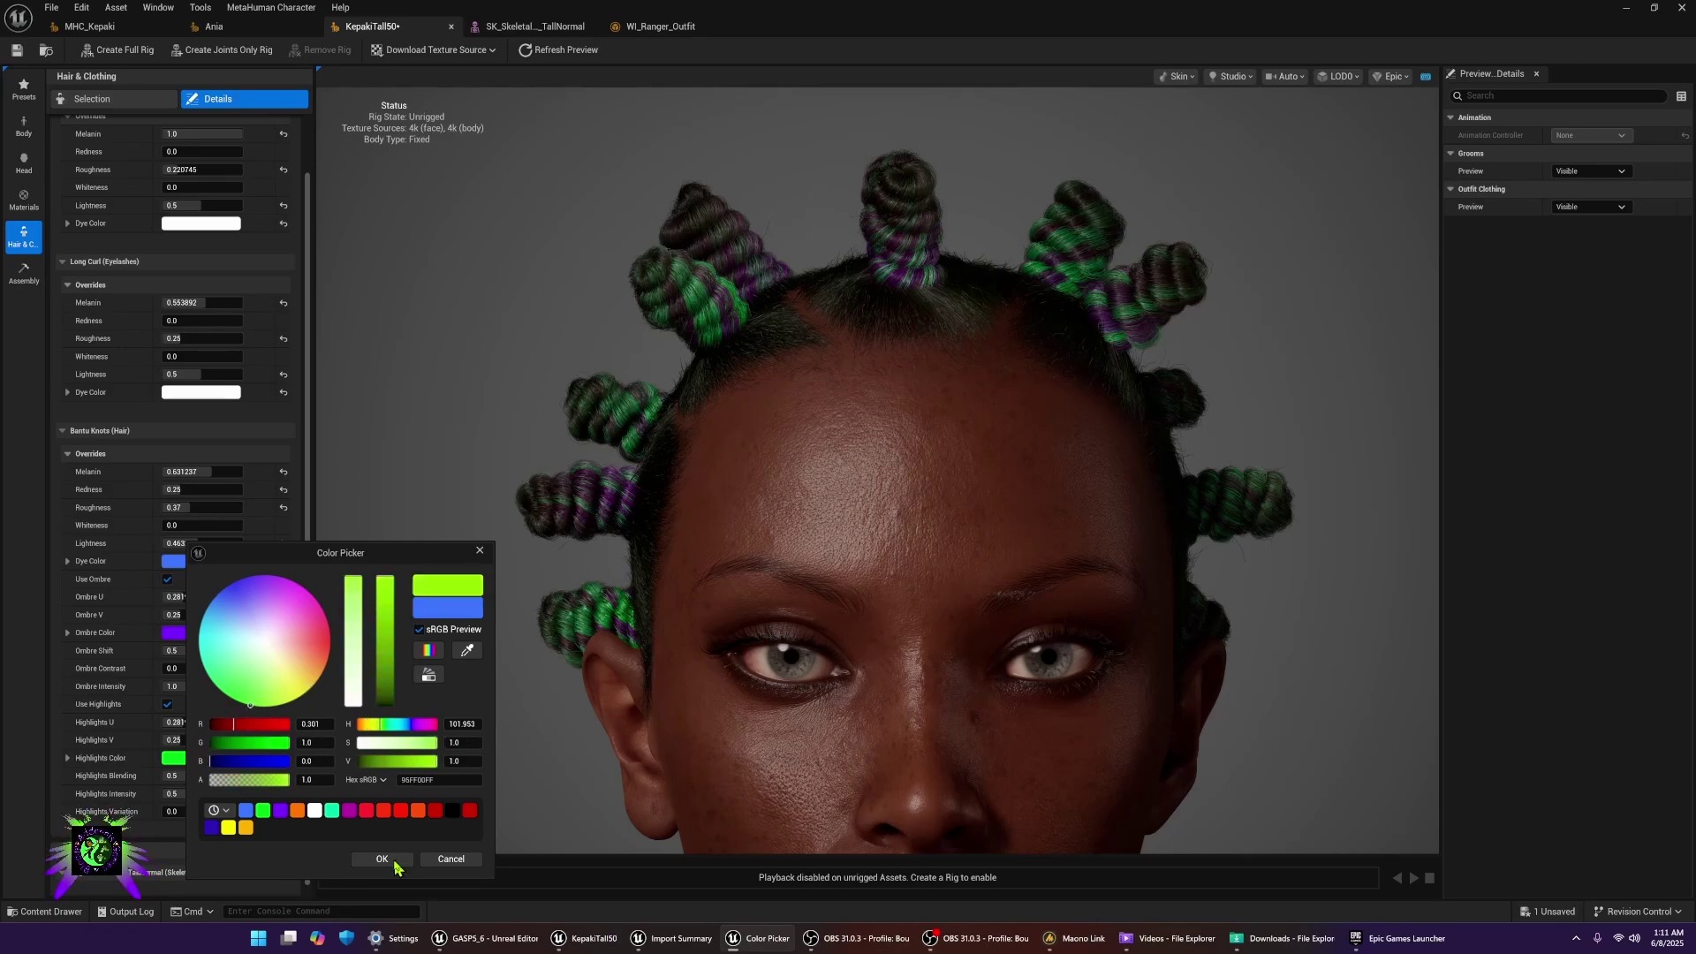
click(382, 859)
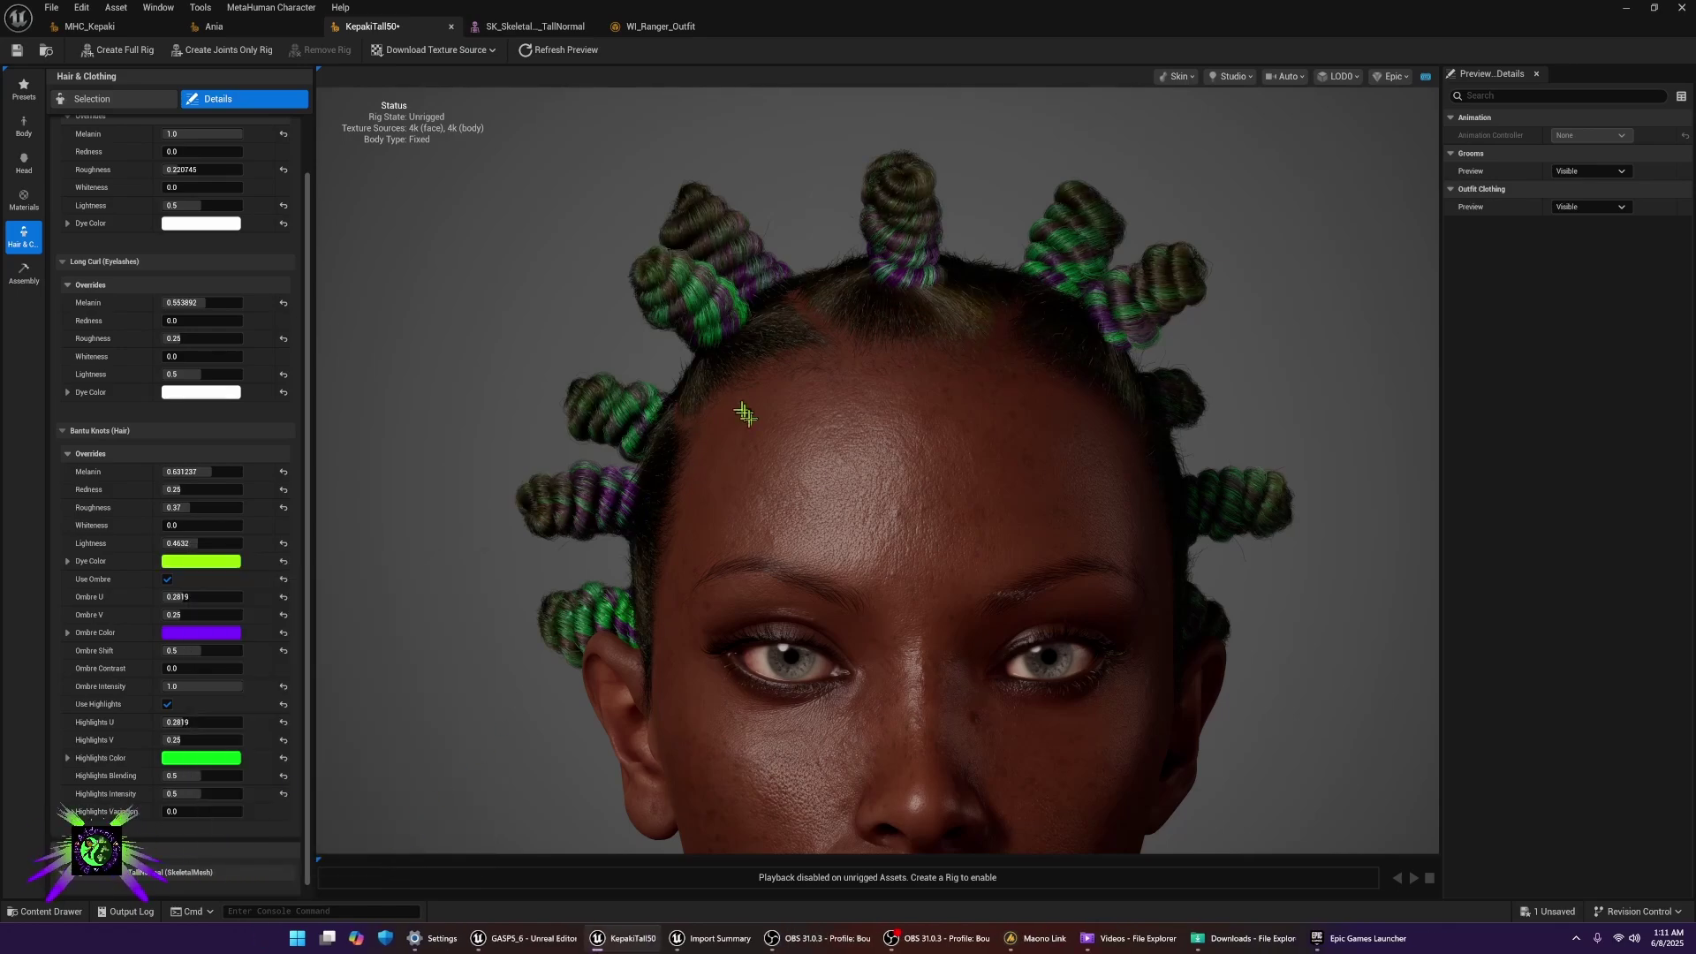
- Create a full rig for the KepakiTall50 character
scroll(748, 416, down, 10)
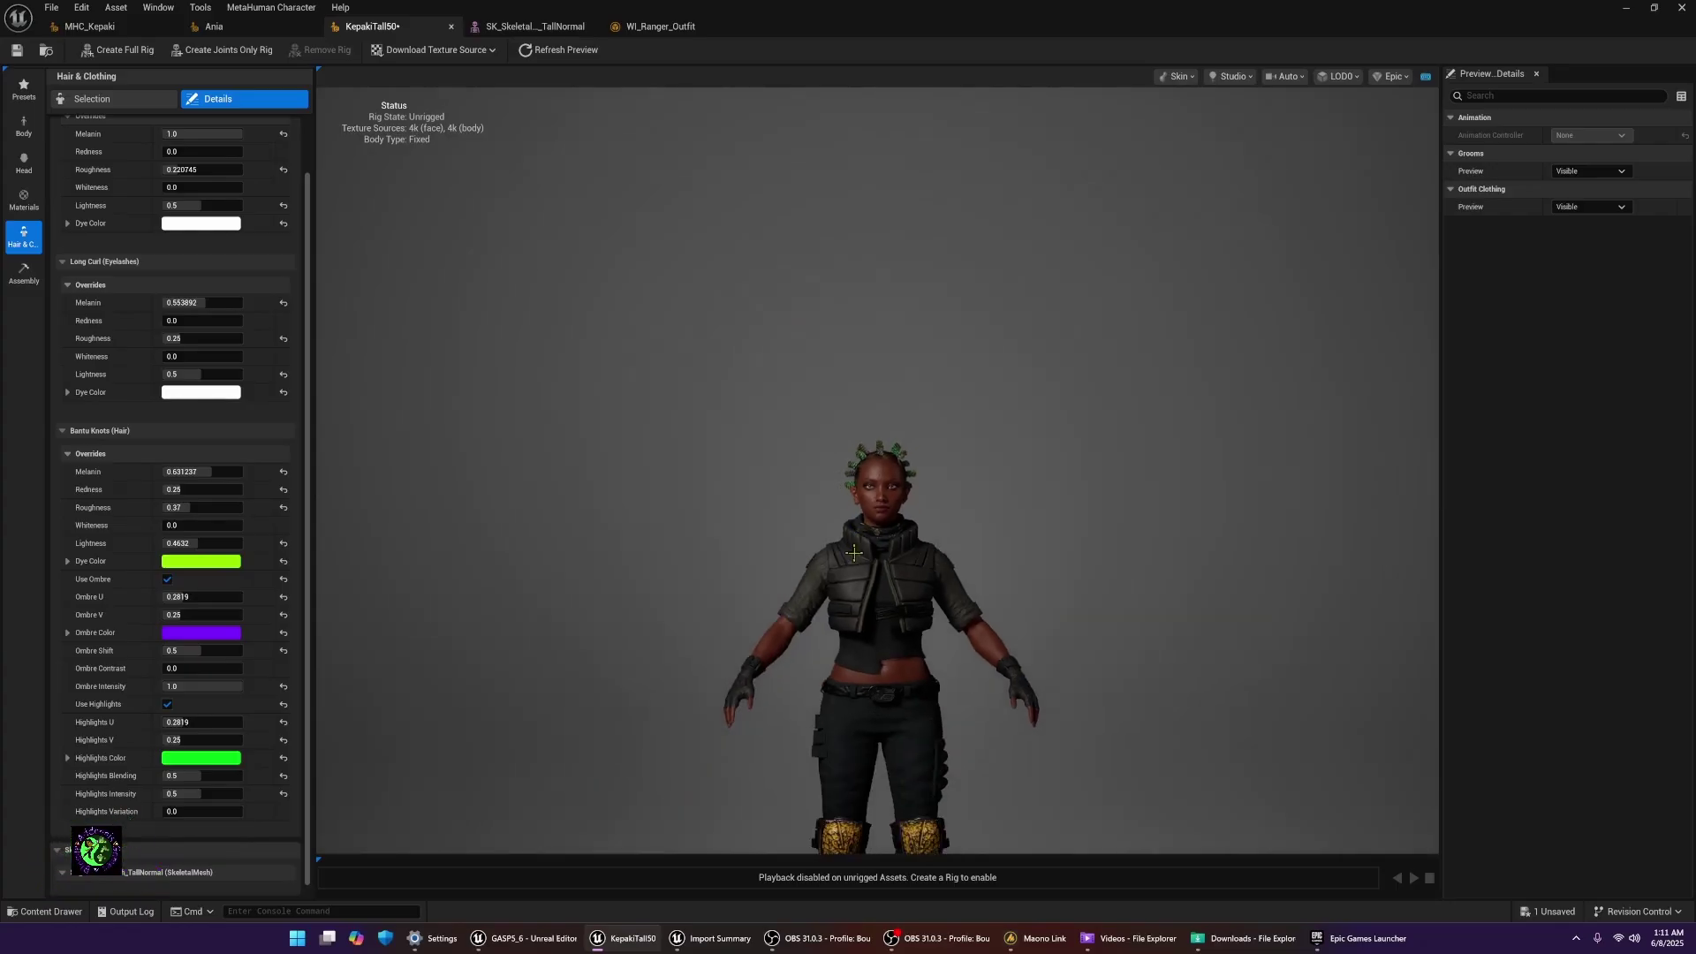
middle_drag(853, 553, 825, 404)
mouse_move(1130, 938)
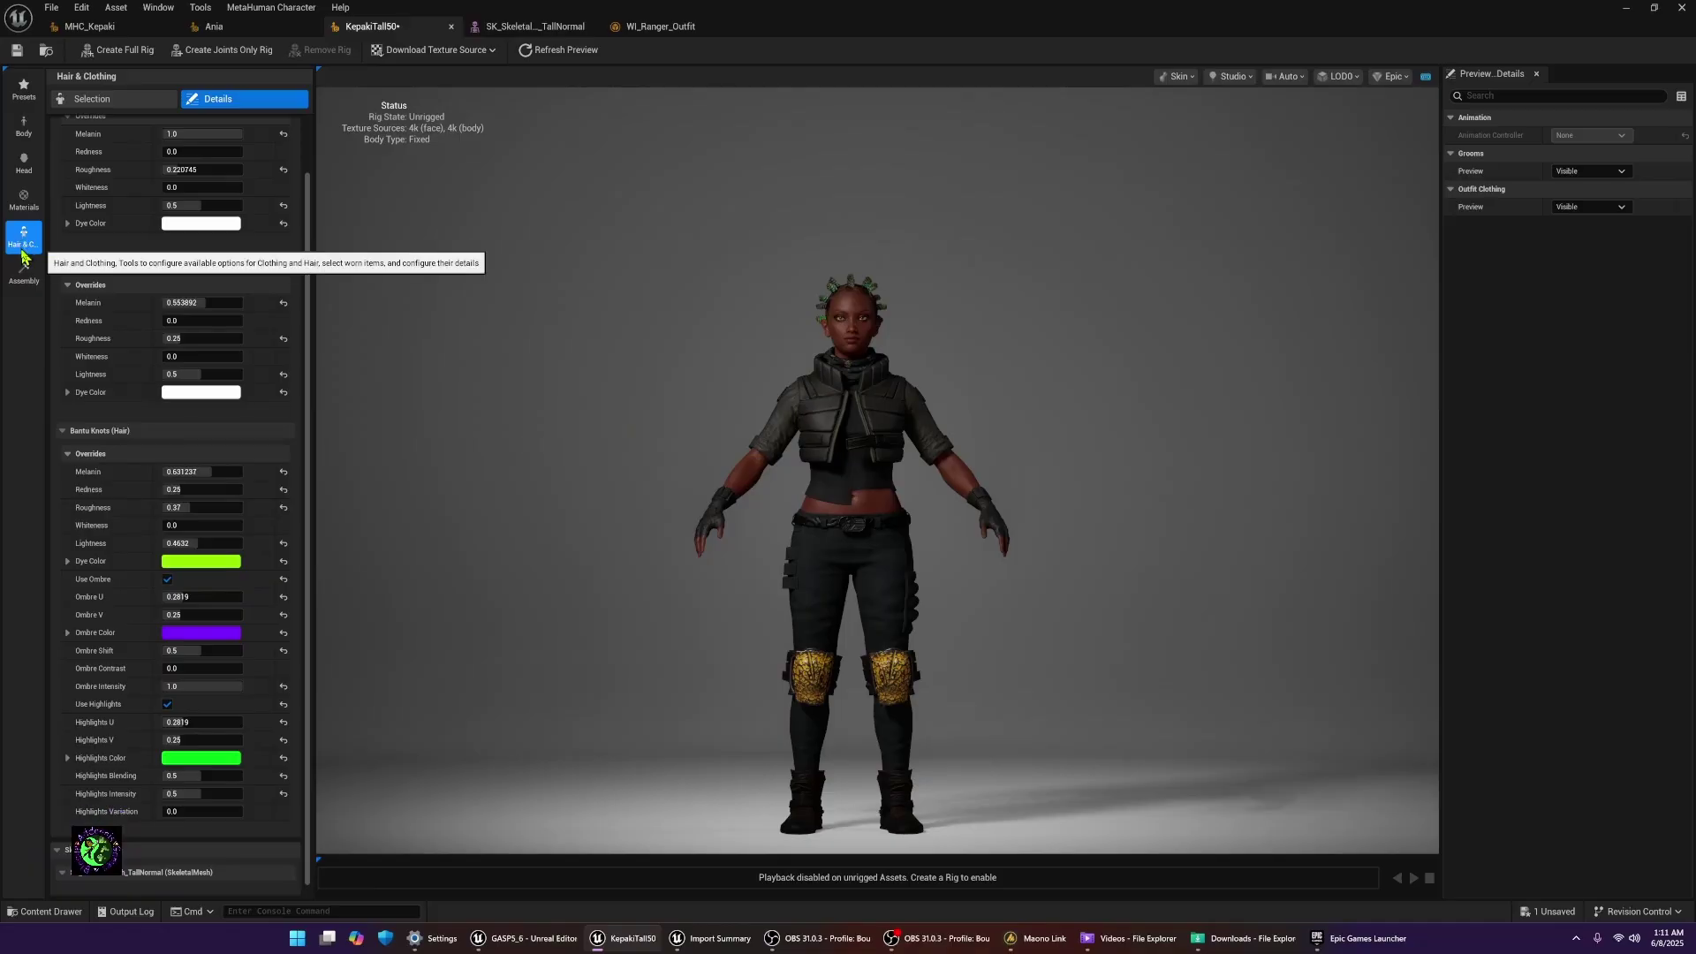
click(108, 51)
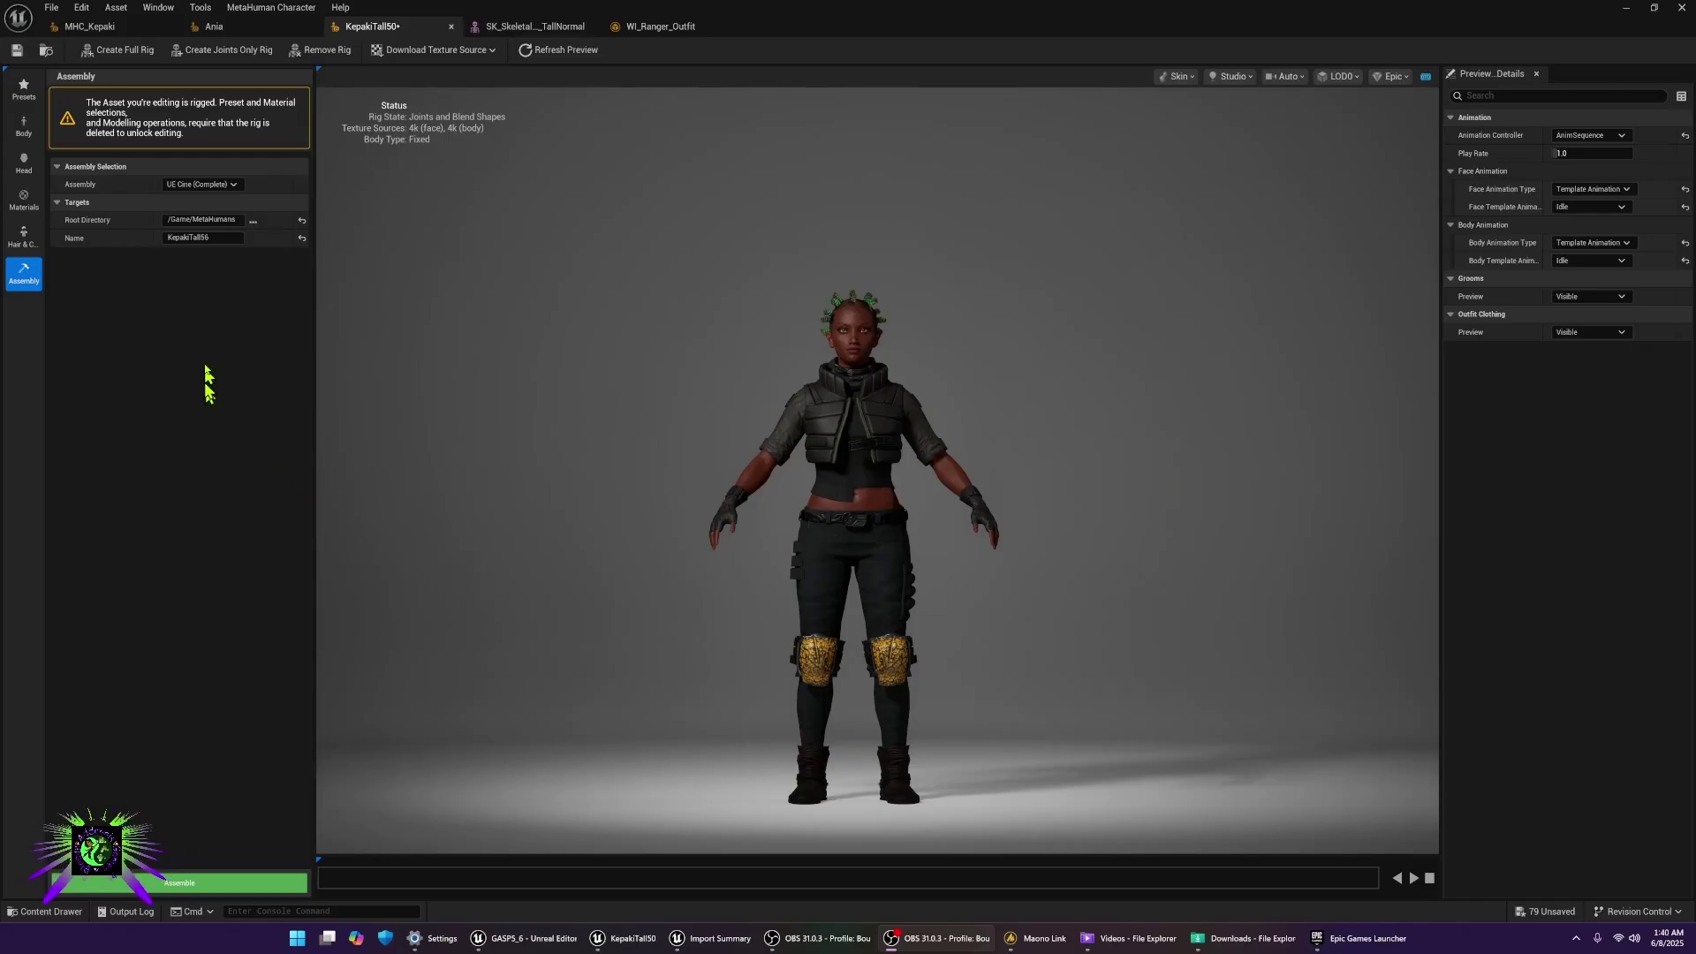
- Assemble the rigged character as KepakiTall56 using the UE Optimized assembly option
click(222, 186)
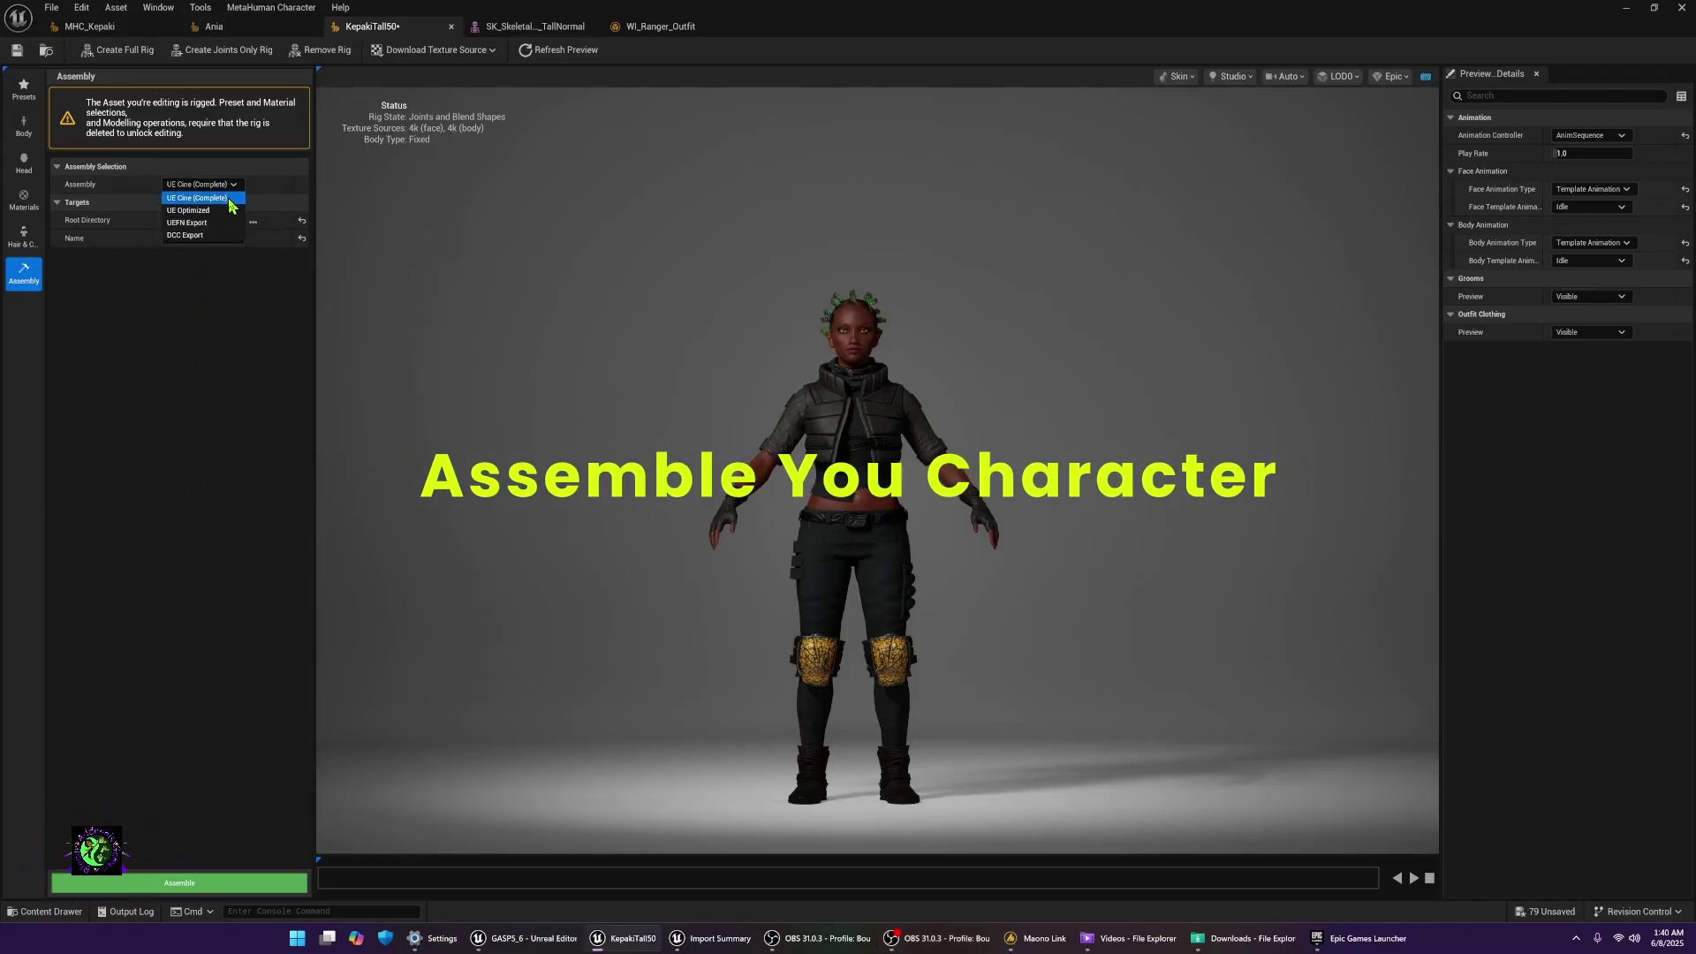
click(199, 212)
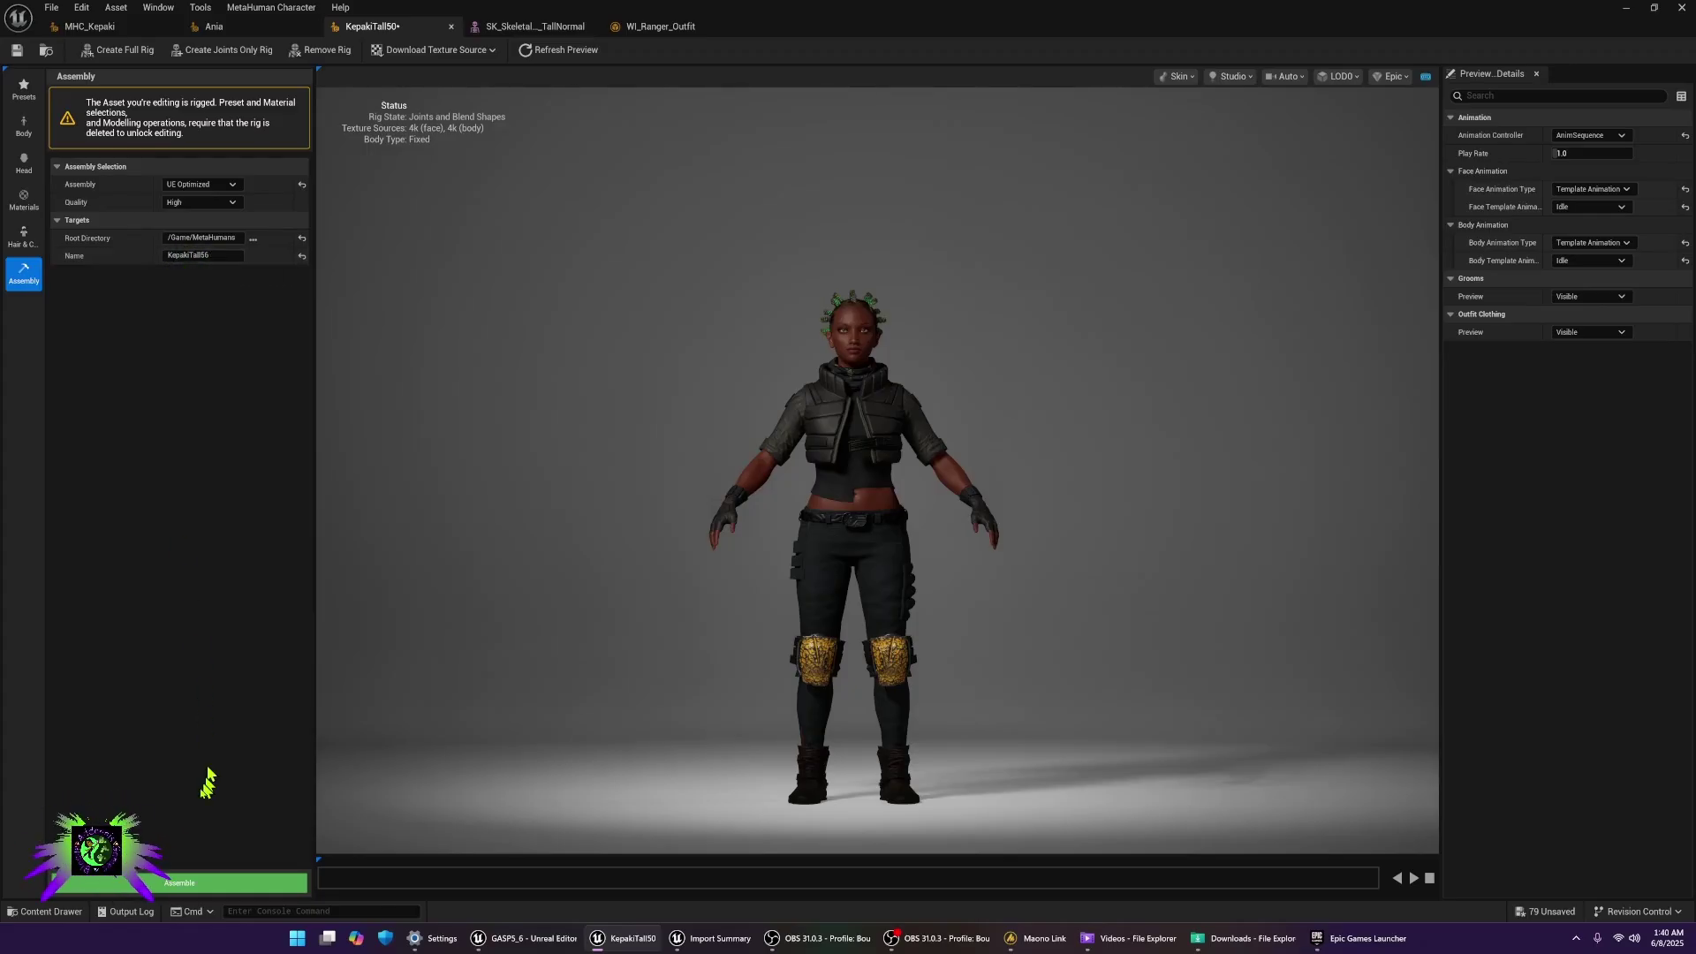
click(186, 883)
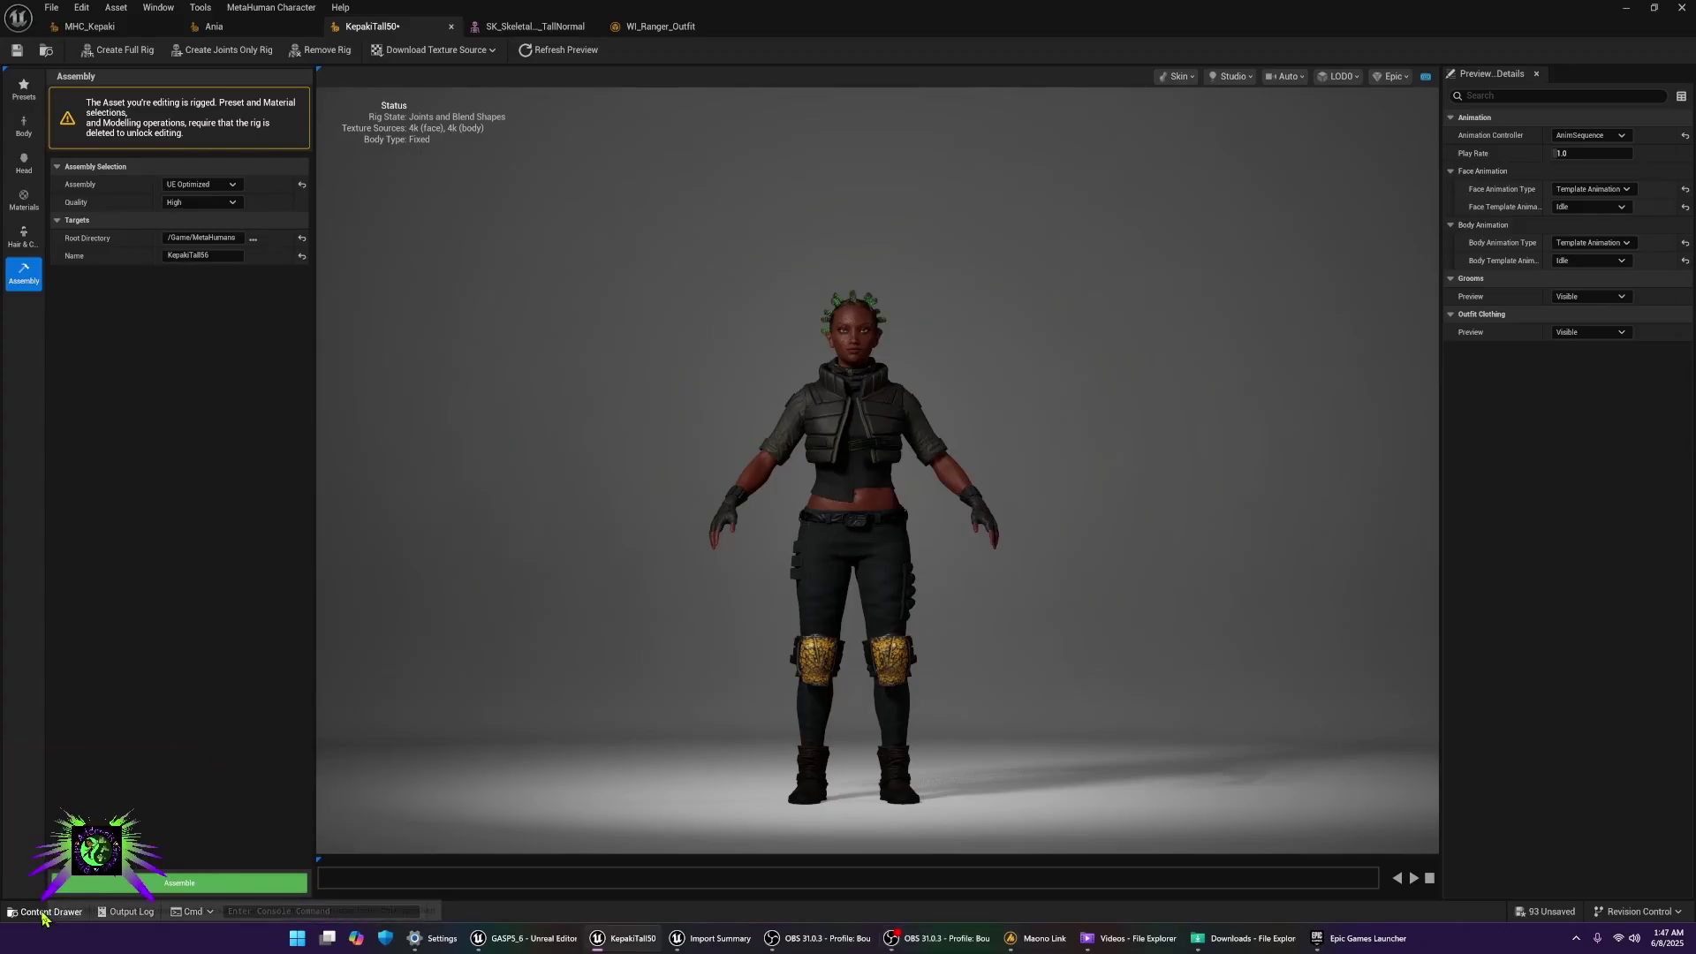
- Open the BP_KepakiTall56 blueprint from the KepakiTall56 folder in MetaHumans and show its 3D preview
click(40, 912)
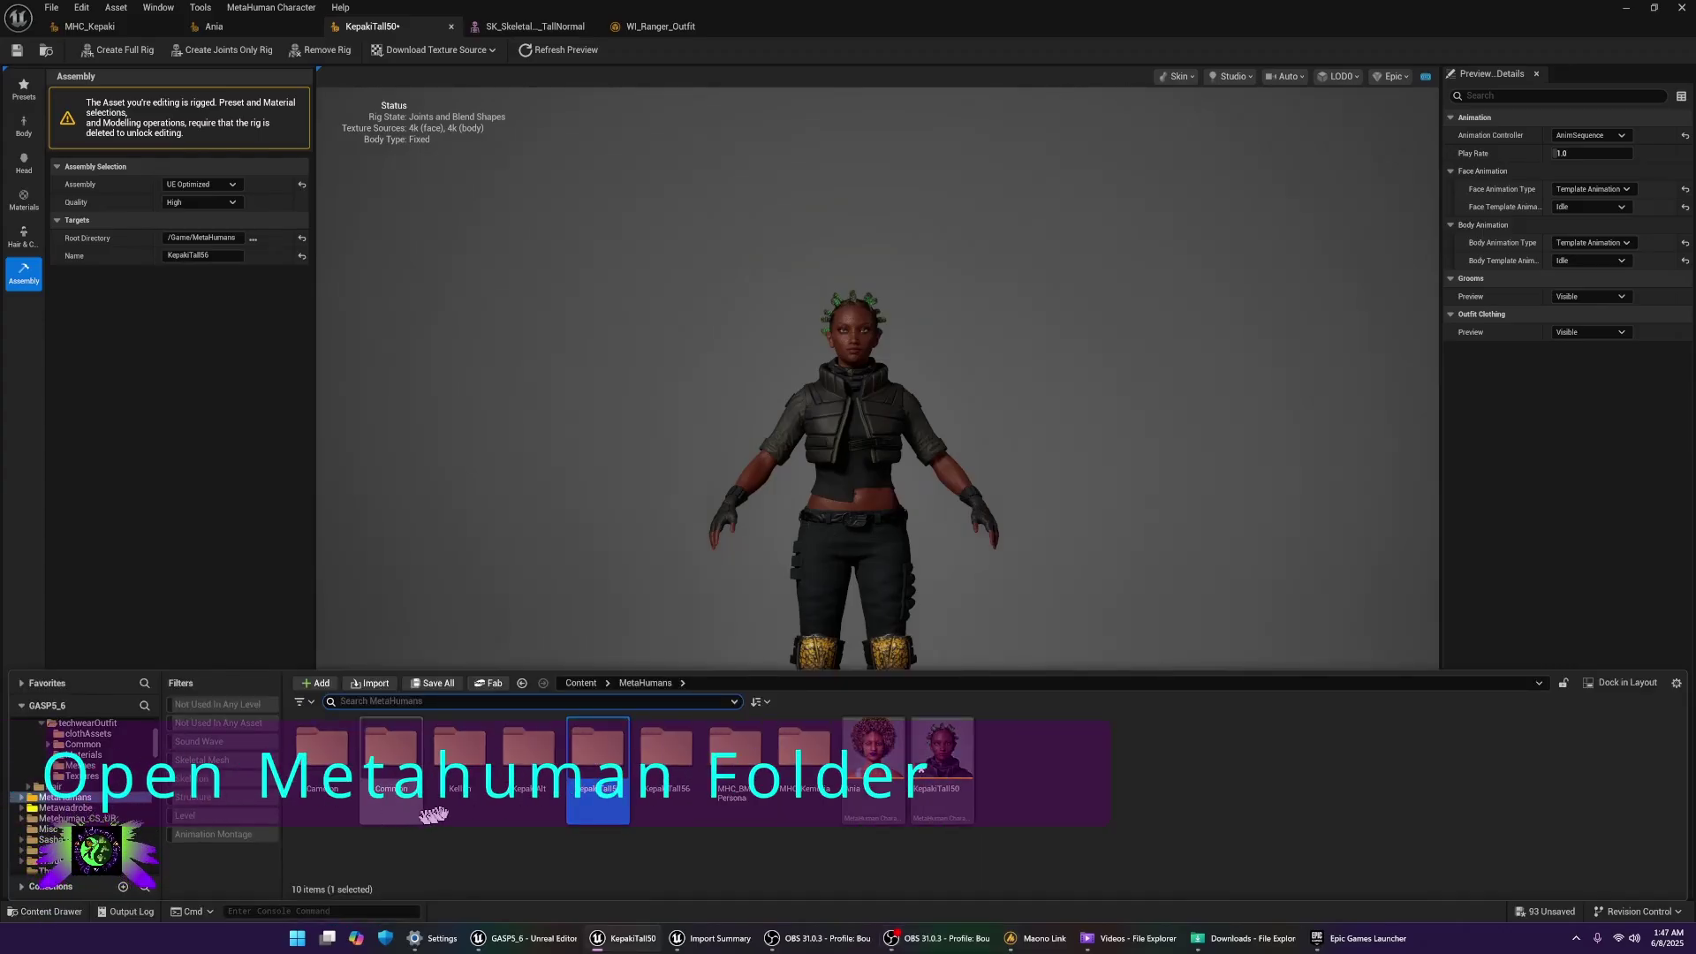
double_click(675, 769)
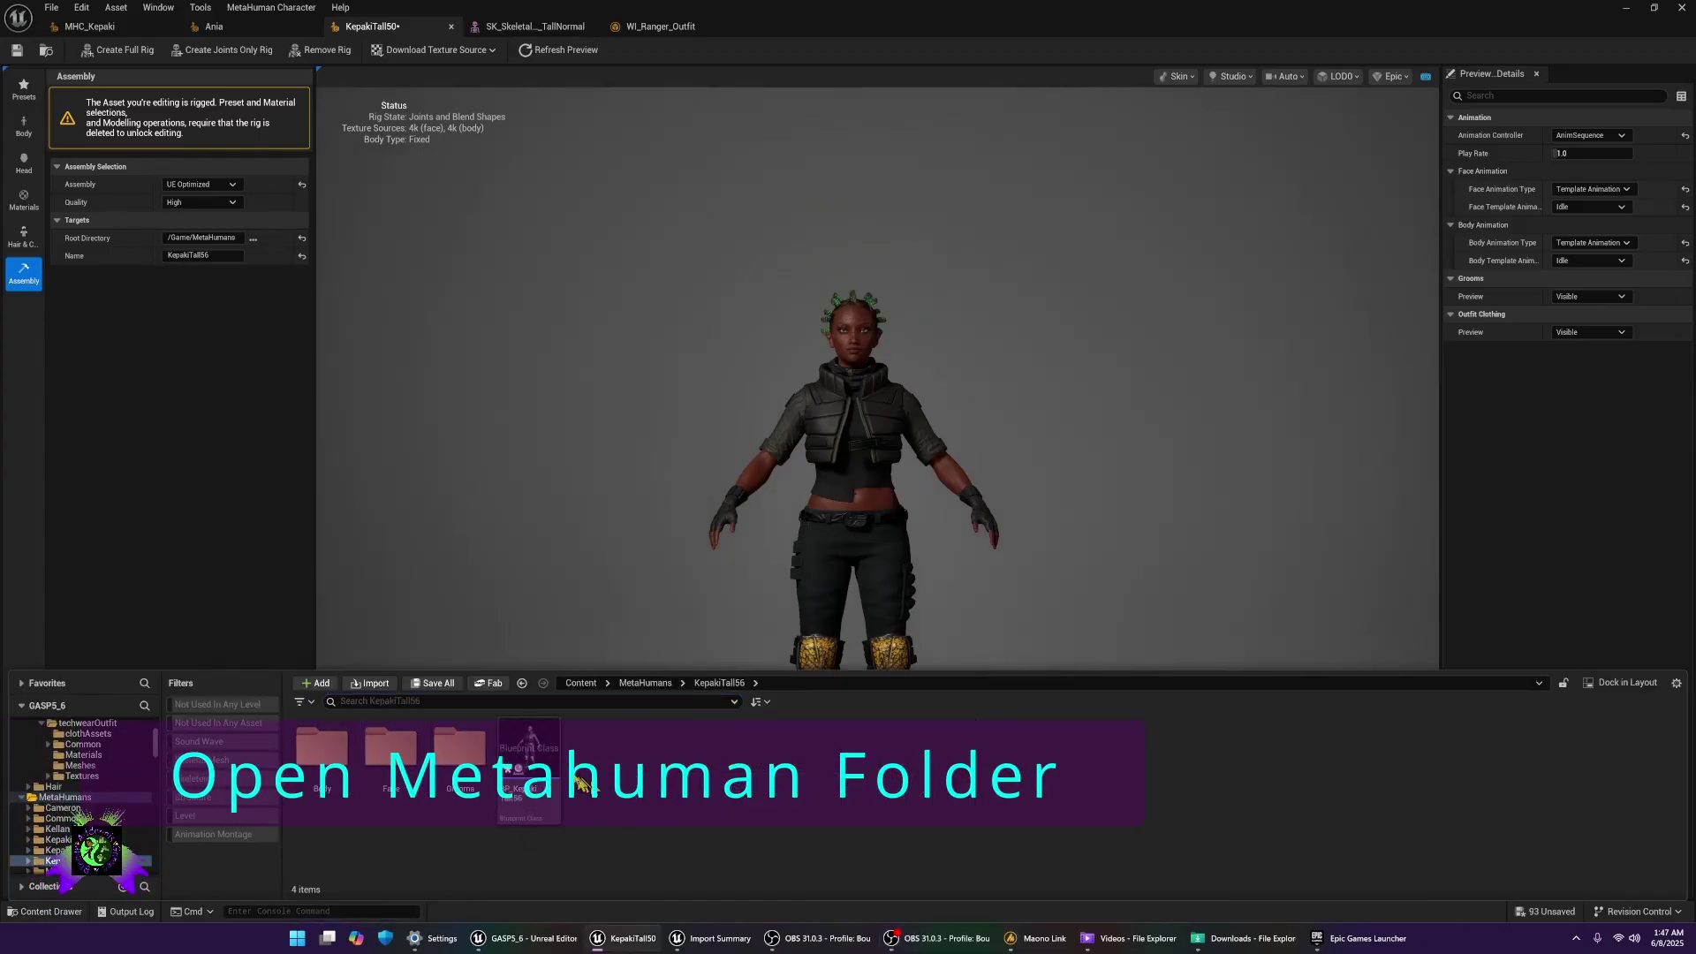
click(529, 751)
double_click(529, 752)
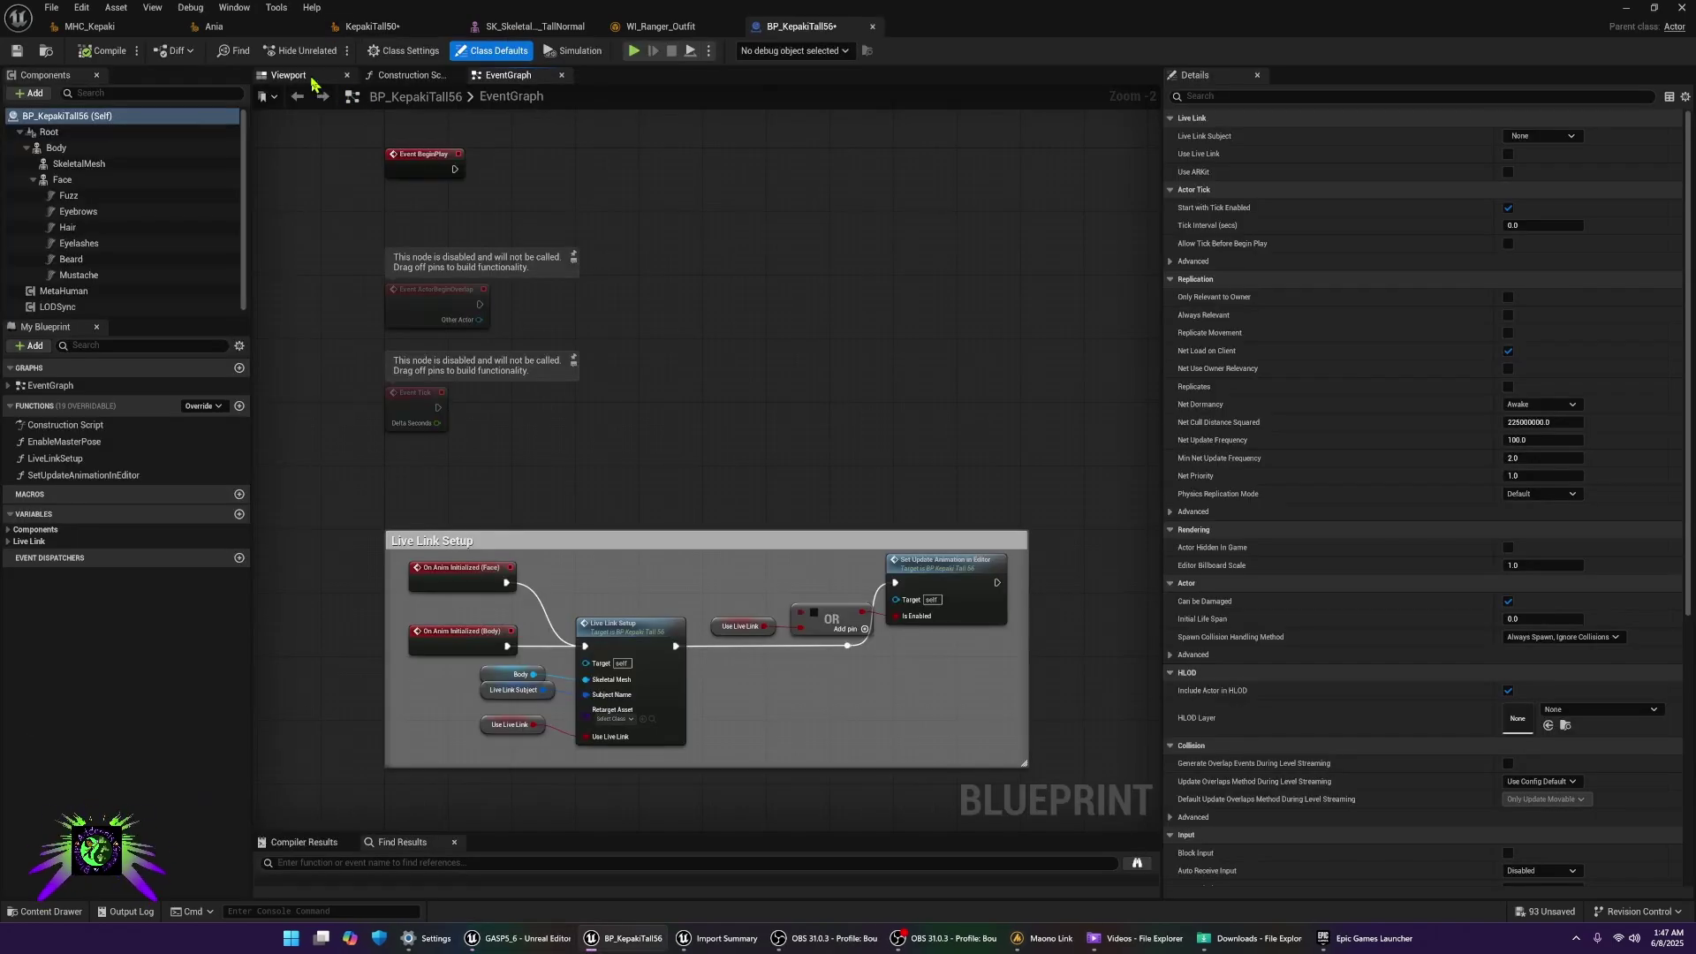
click(312, 81)
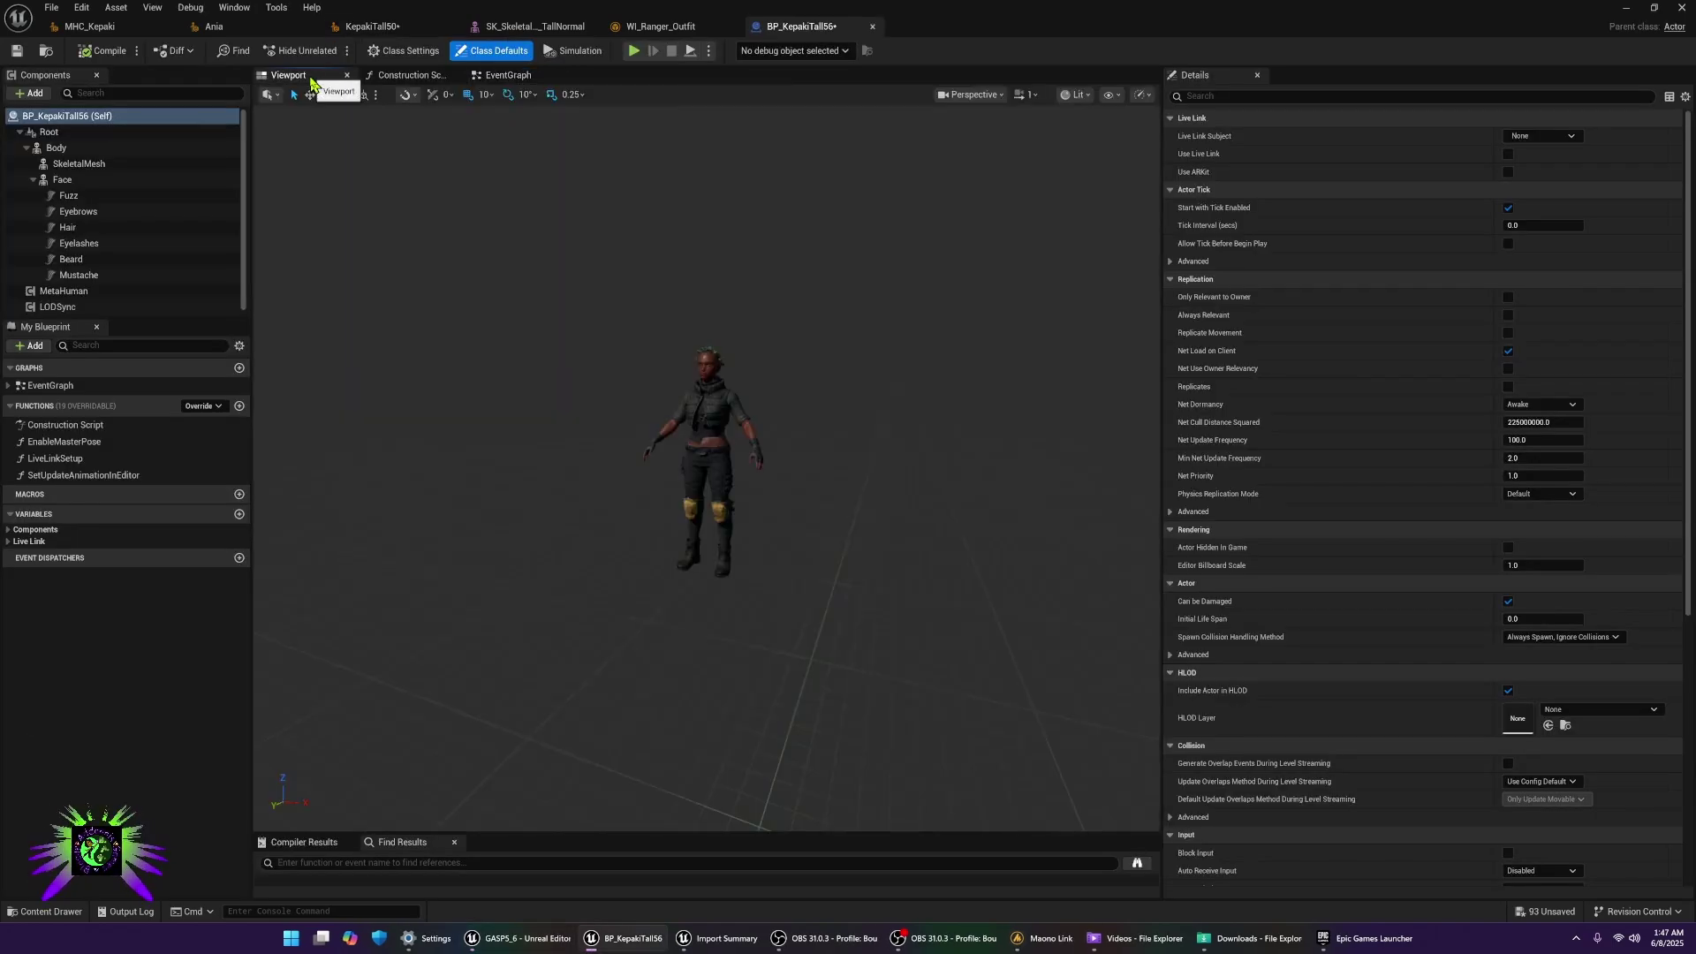
- Examine the assembled character's hair and outfit up close in the blueprint's 3D preview
mouse_move(506, 394)
right_down()
mouse_move(600, 416)
mouse_move(509, 395)
mouse_move(489, 364)
mouse_move(520, 401)
mouse_move(512, 383)
mouse_move(496, 397)
right_up()
key(w)
key(q)
key(w)
key(e)
key(w)
key(d)
key(s)
key(q)
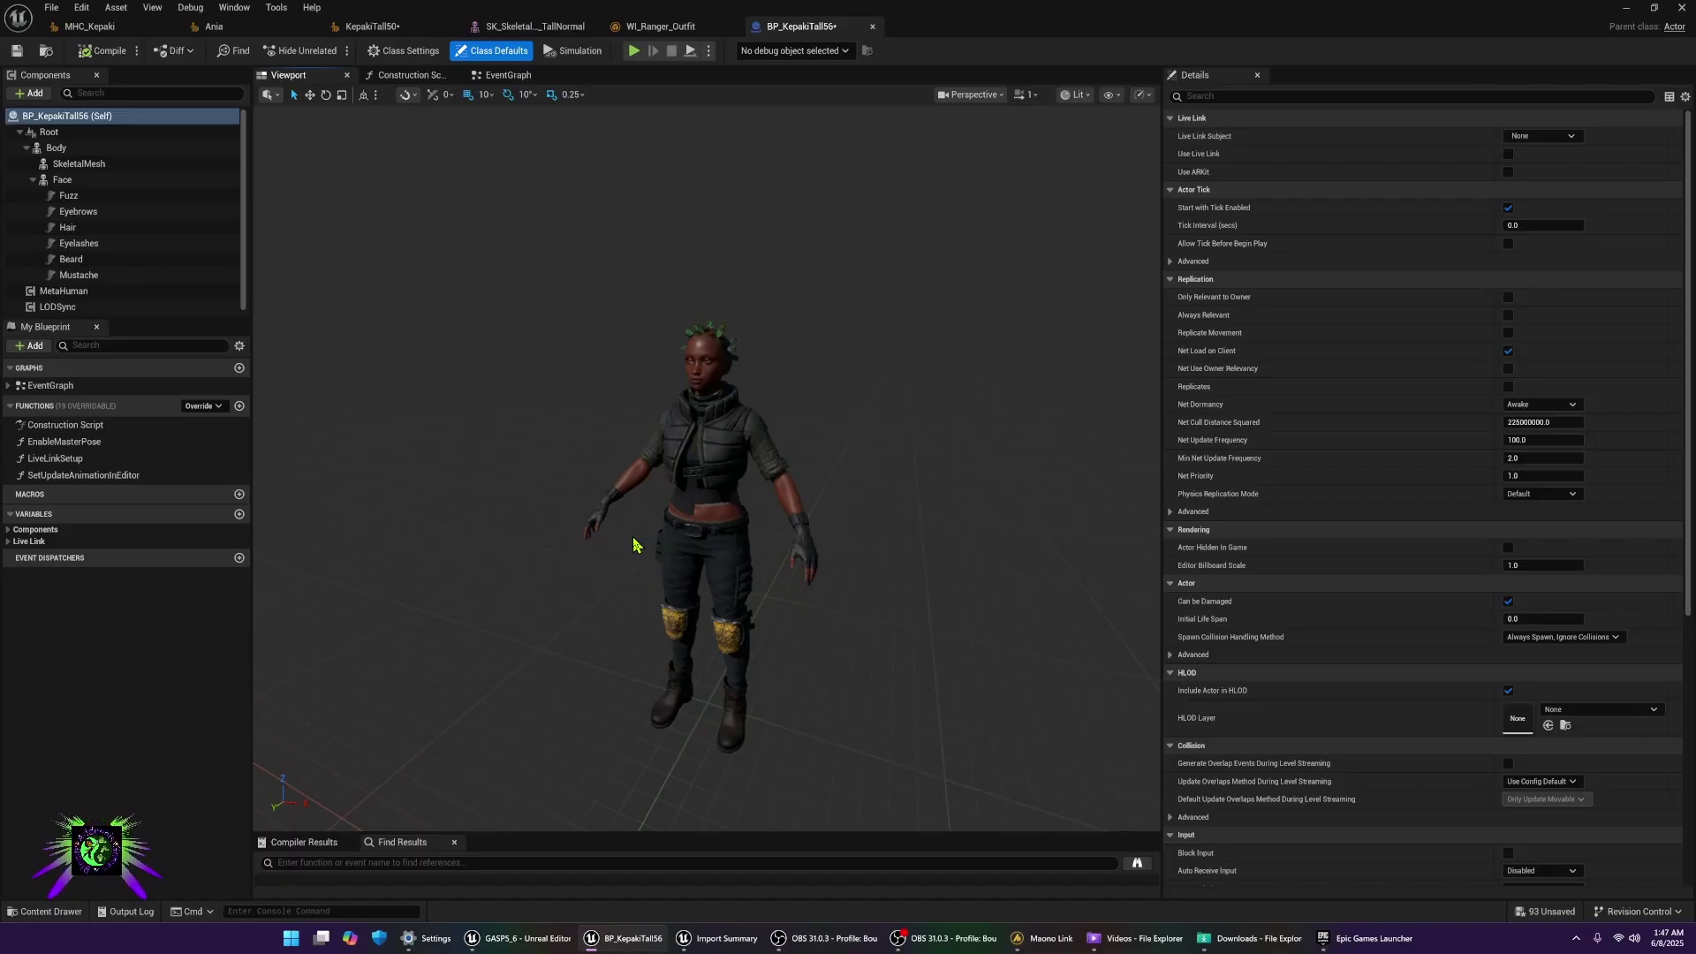
right_drag(686, 528, 685, 531)
key(w)
key(e)
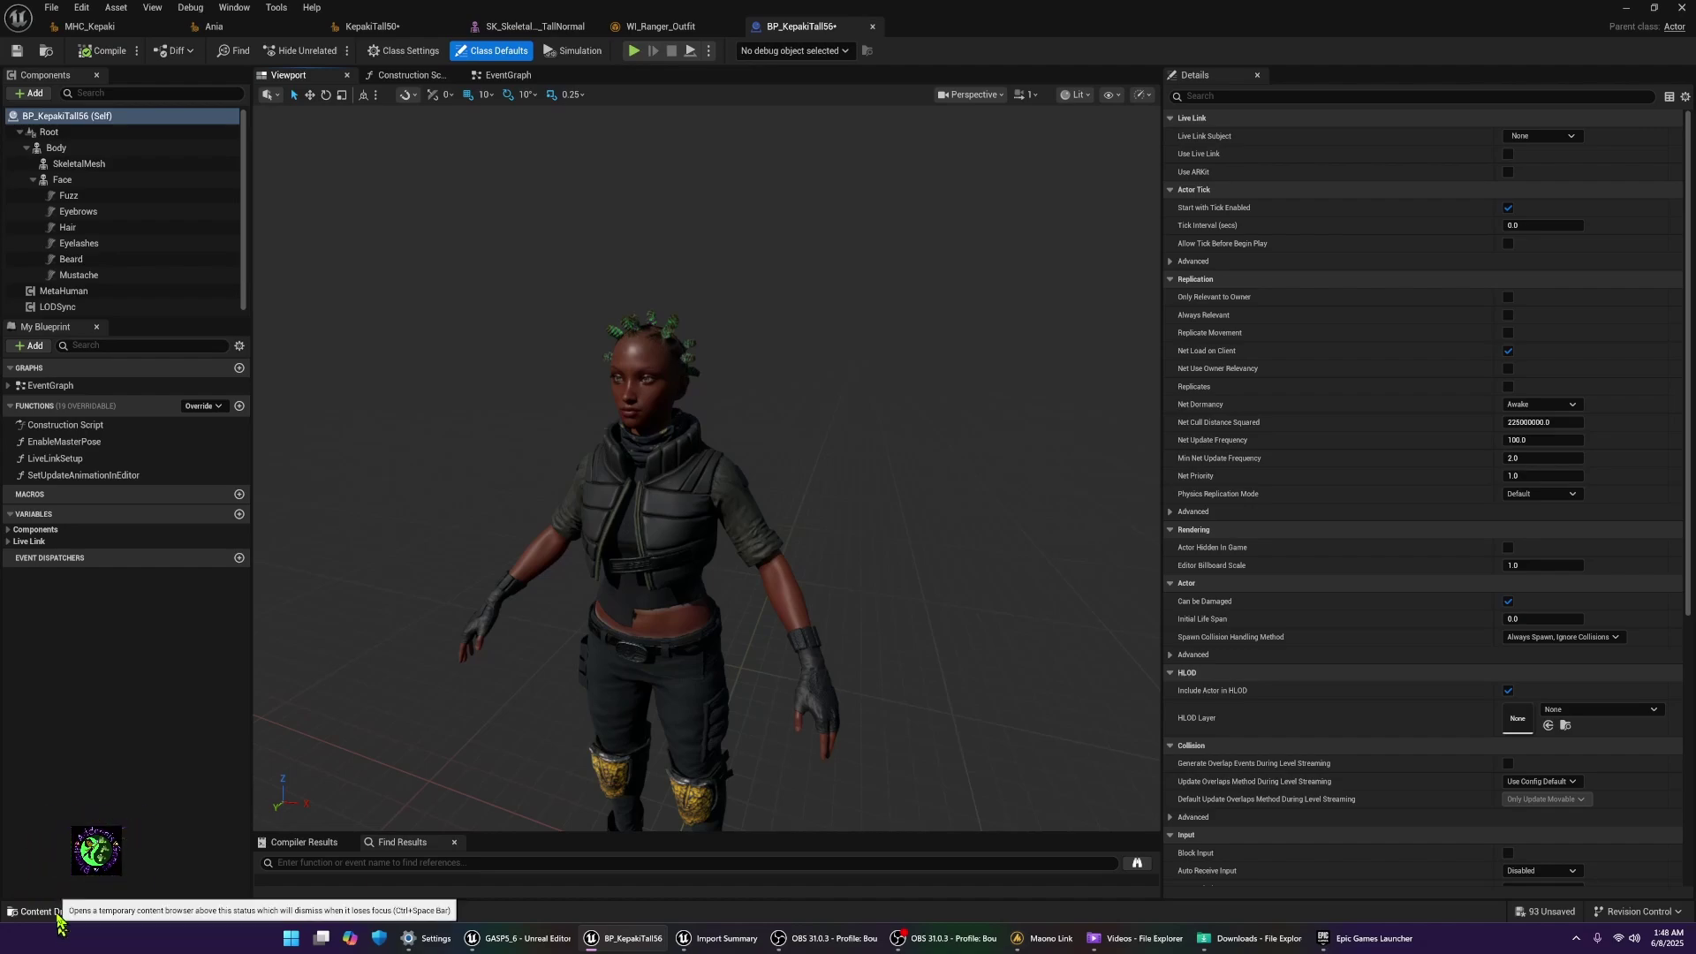
- Browse to the RetargetedCharacters folder inside the project's Blueprints folder
click(47, 911)
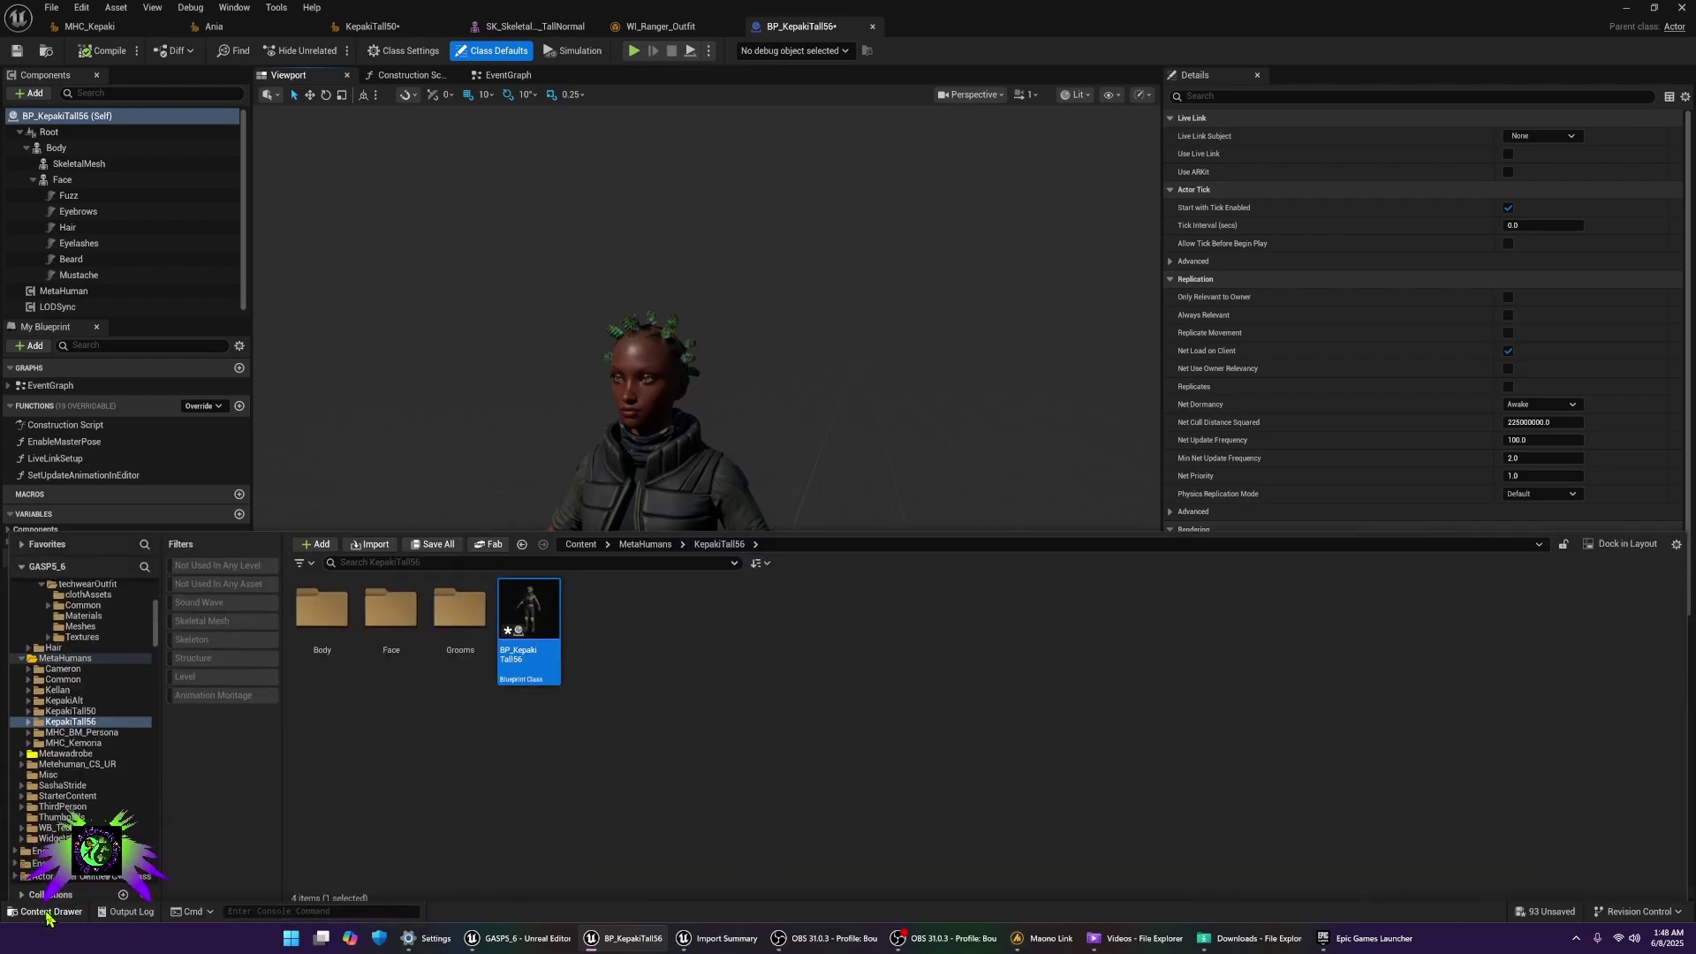
scroll(75, 695, up, 2)
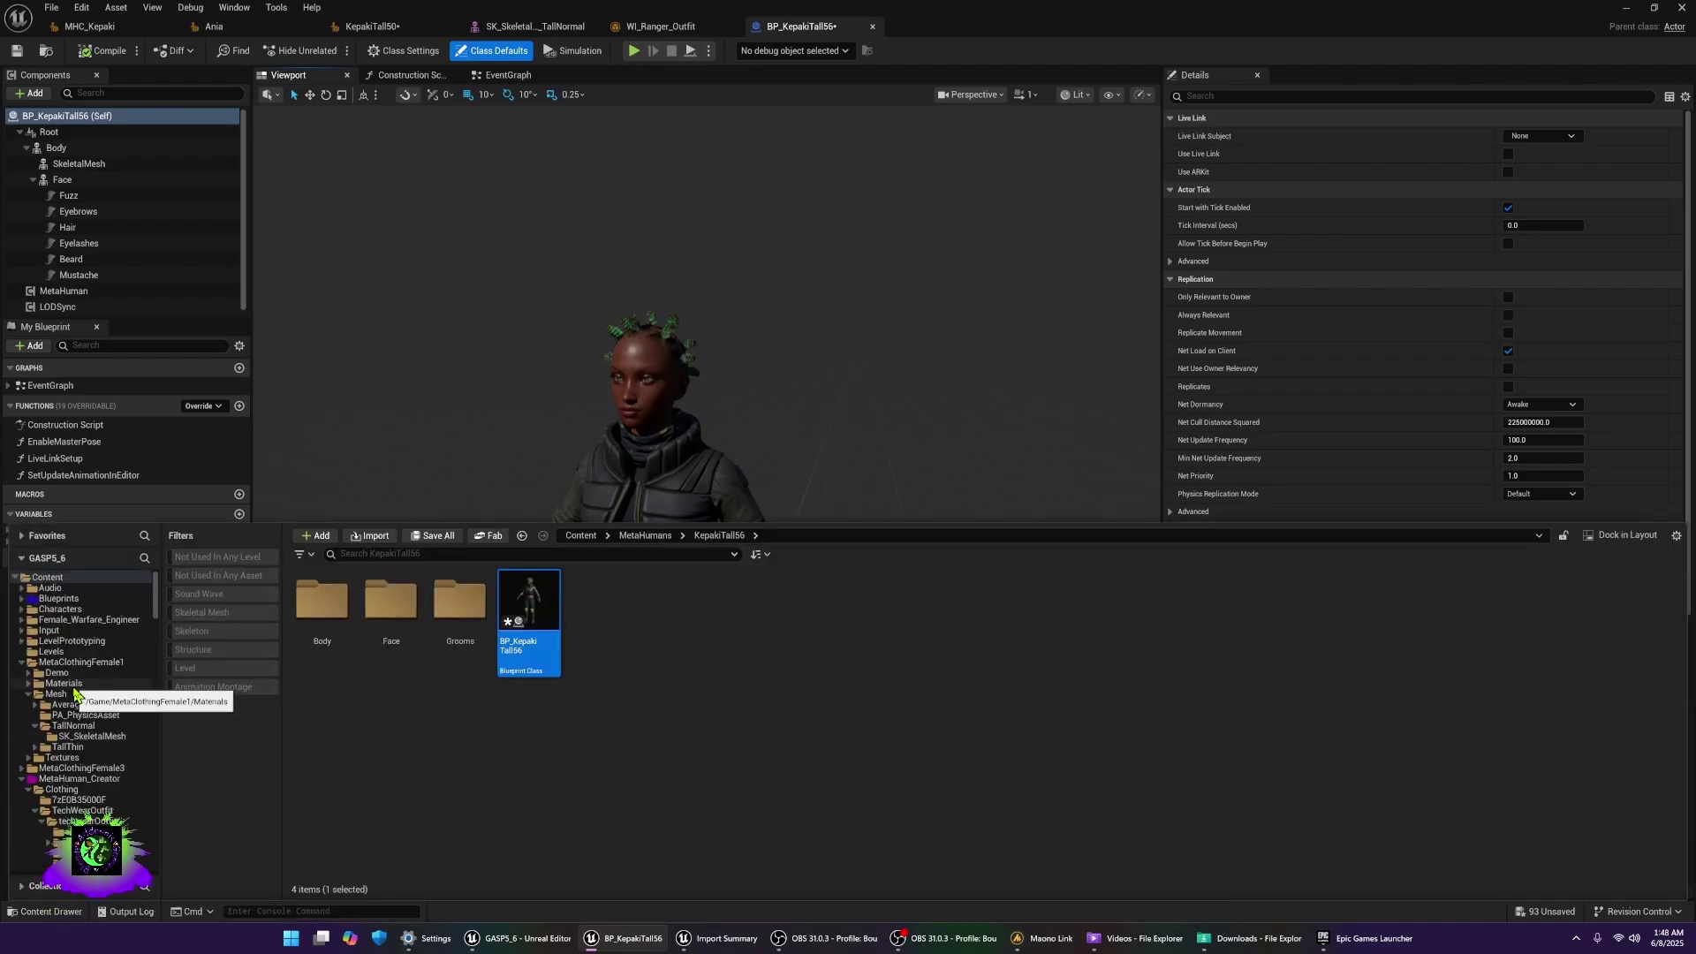
click(59, 598)
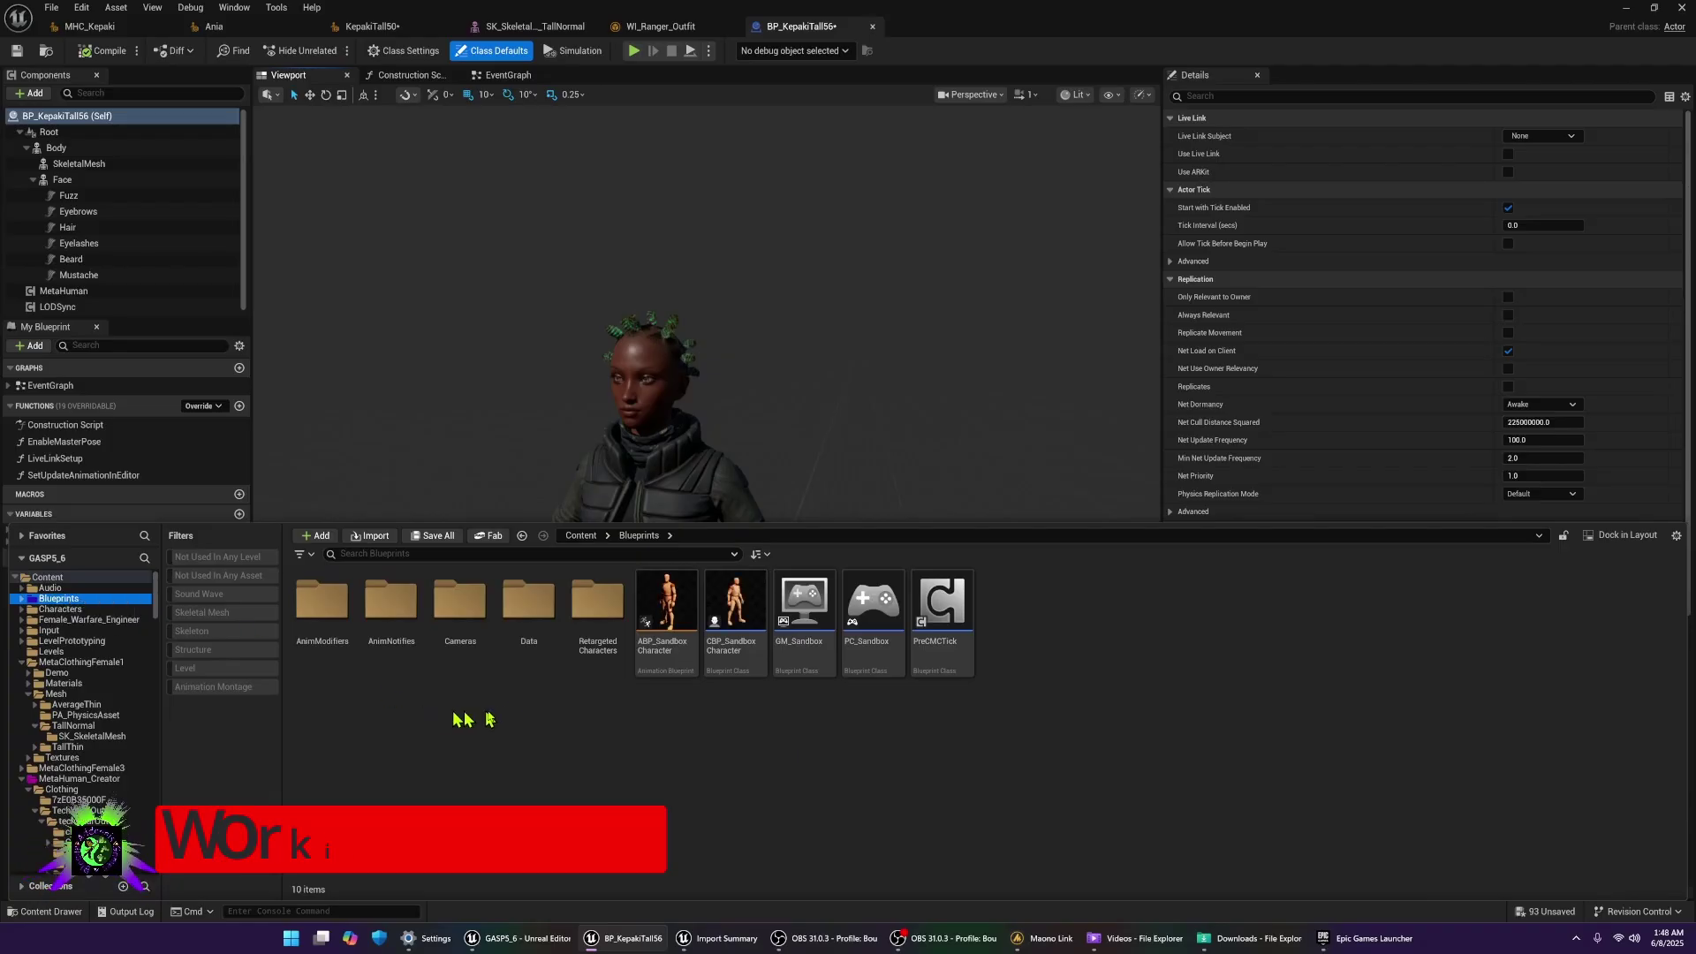
double_click(592, 618)
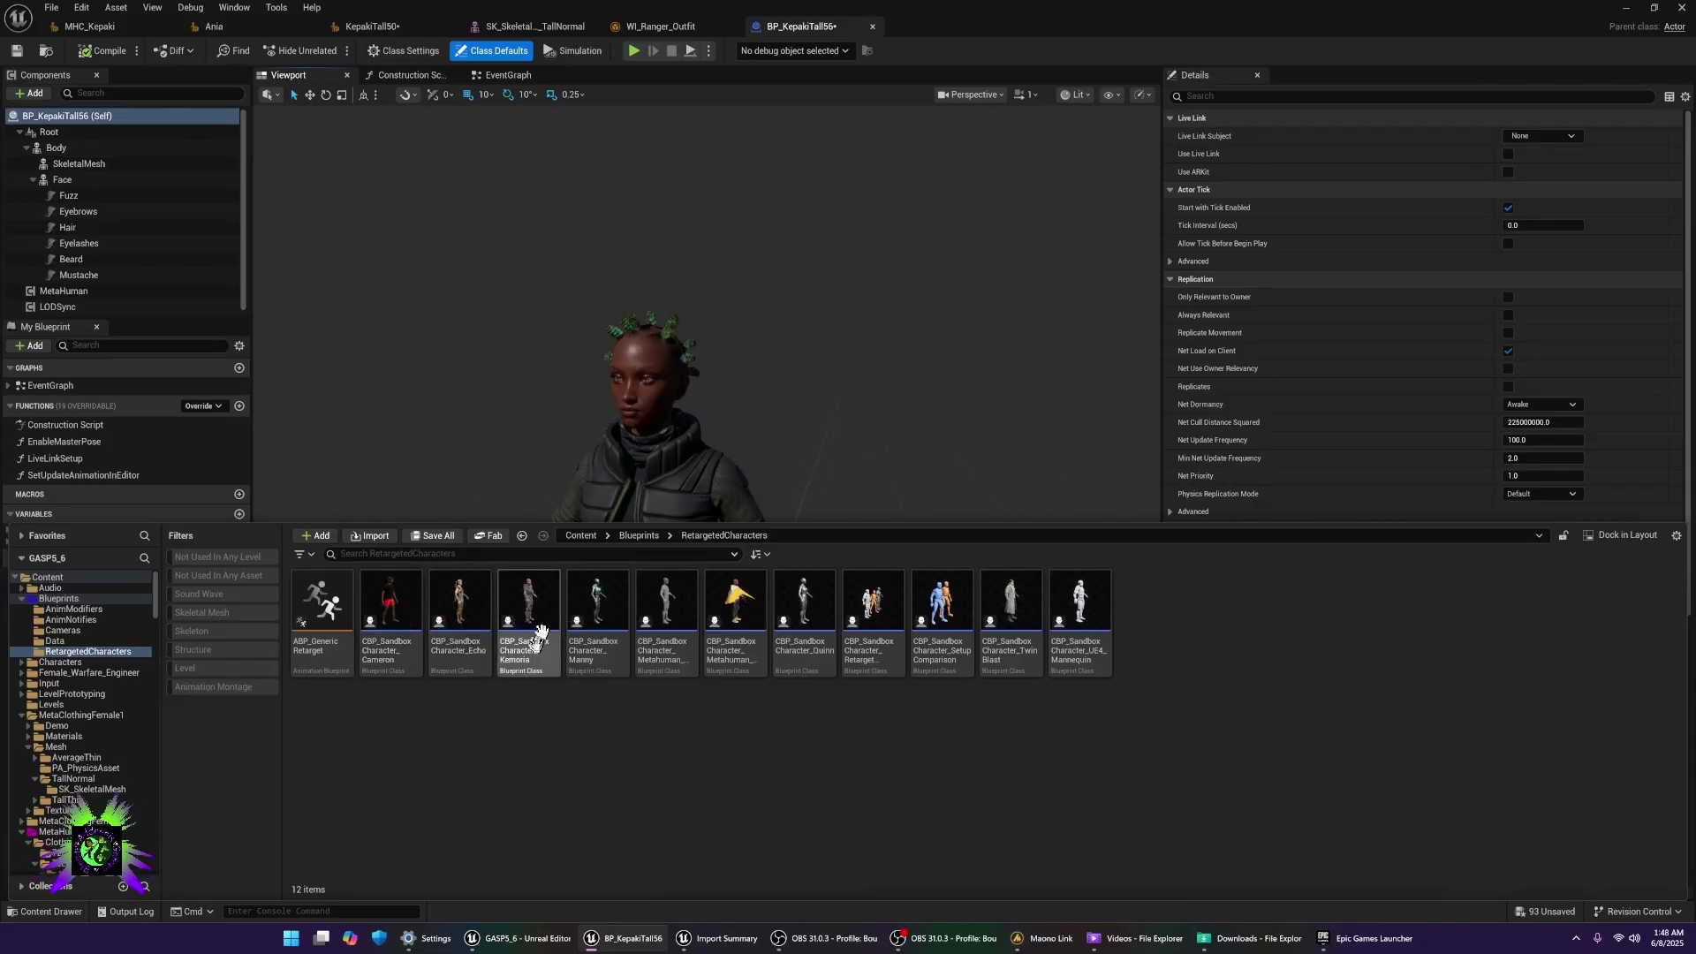
- Duplicate the CBP_SandboxCharacter_Kemoria blueprint and name the copy CBP_SandboxCharacter_Kepaki
right_click(528, 613)
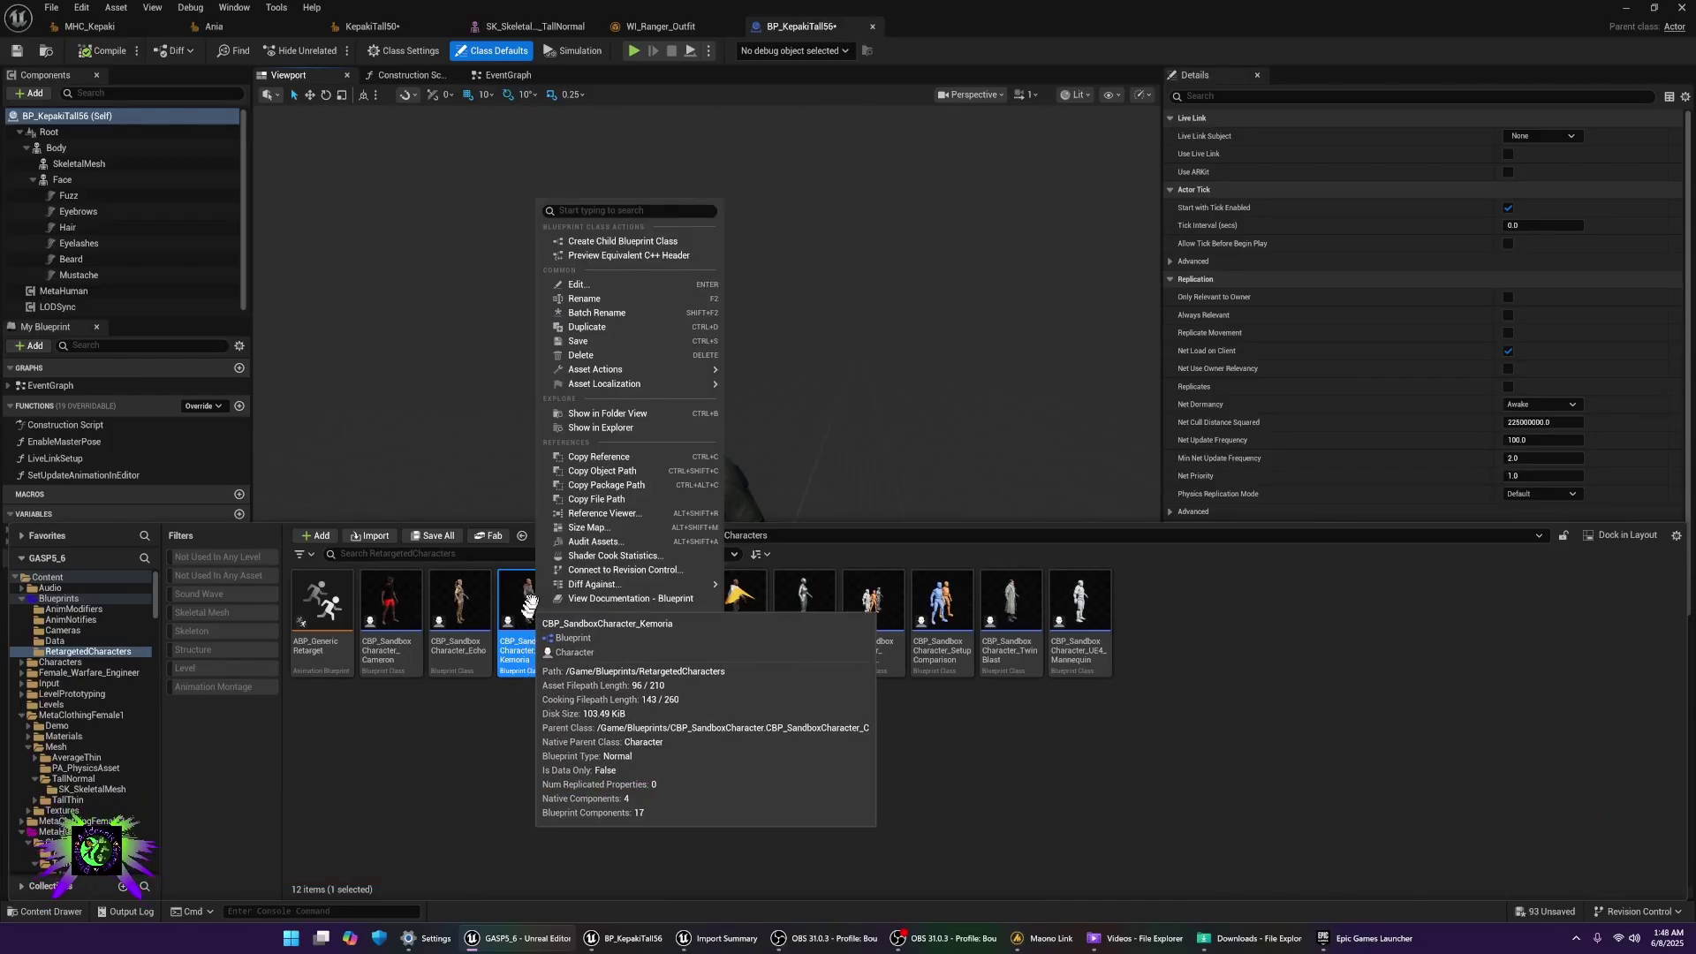
mouse_move(618, 371)
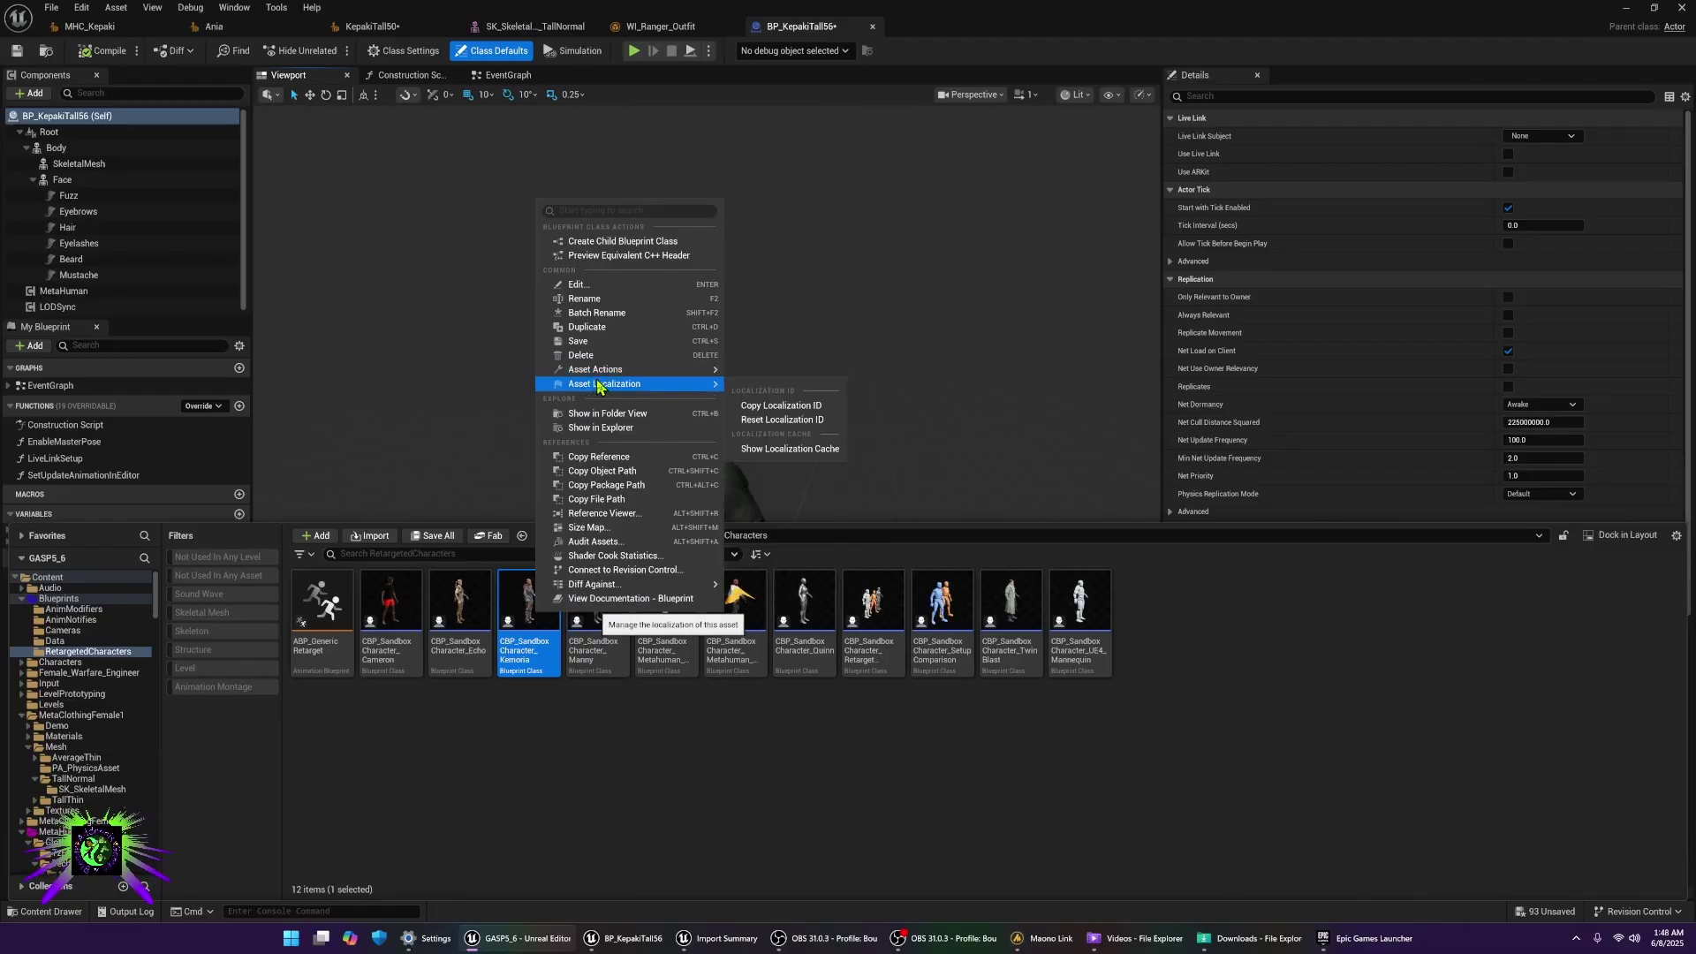
click(597, 329)
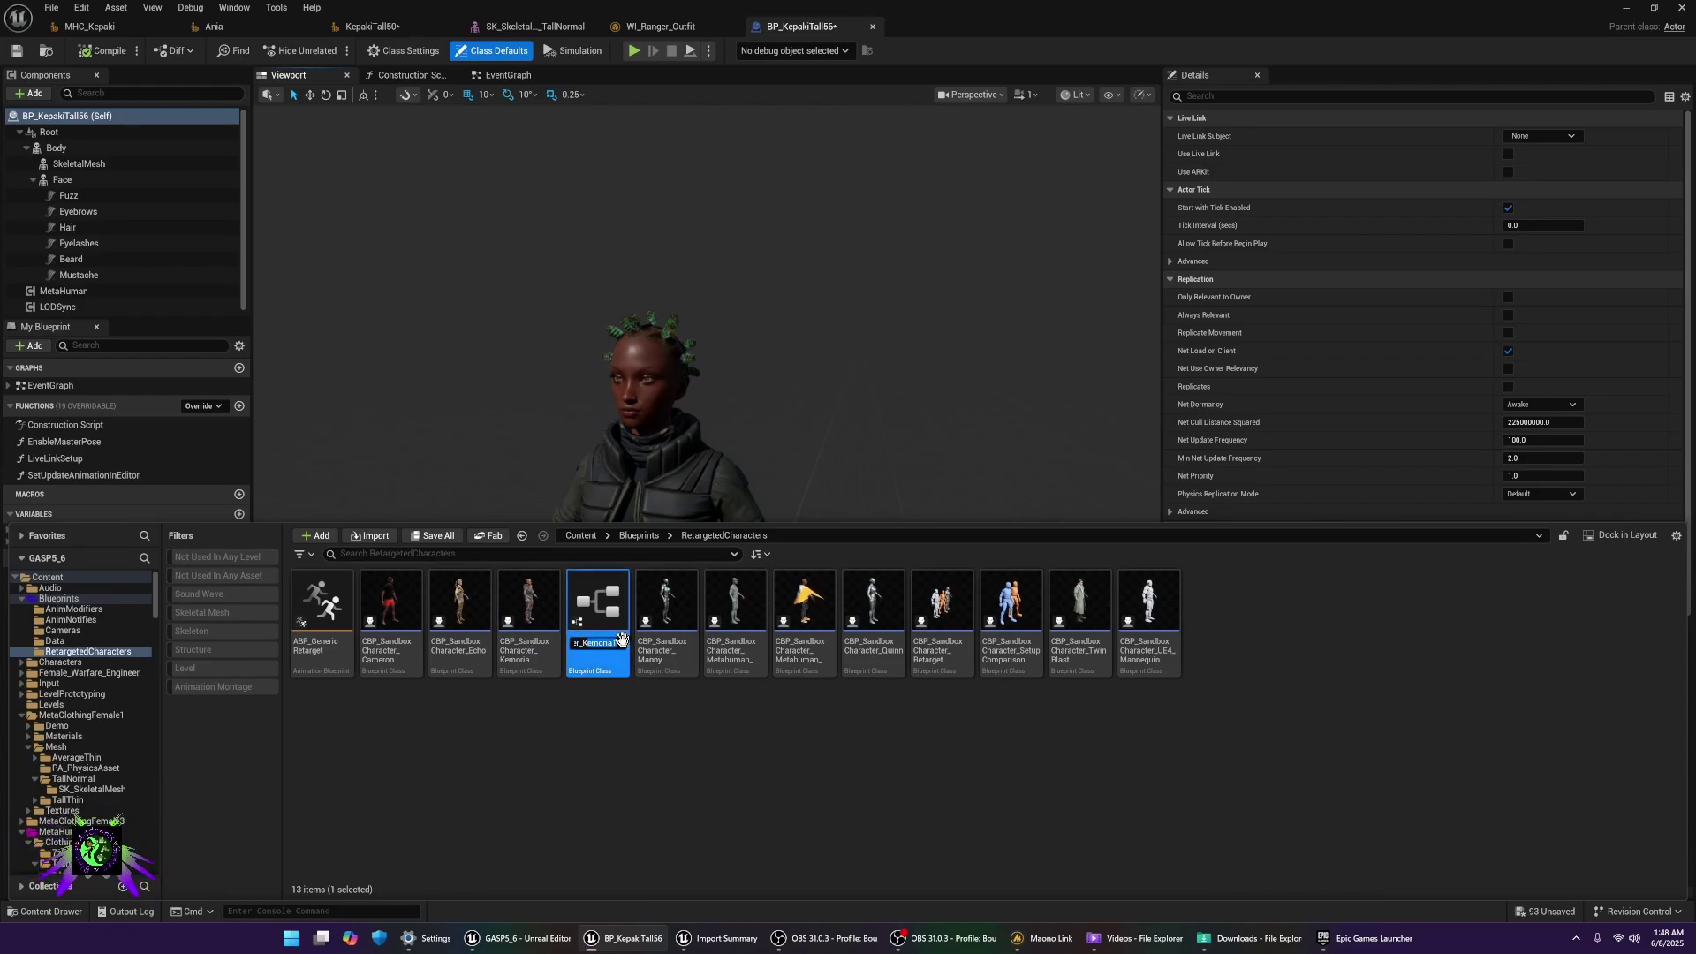
text(epaki)
key(Return)
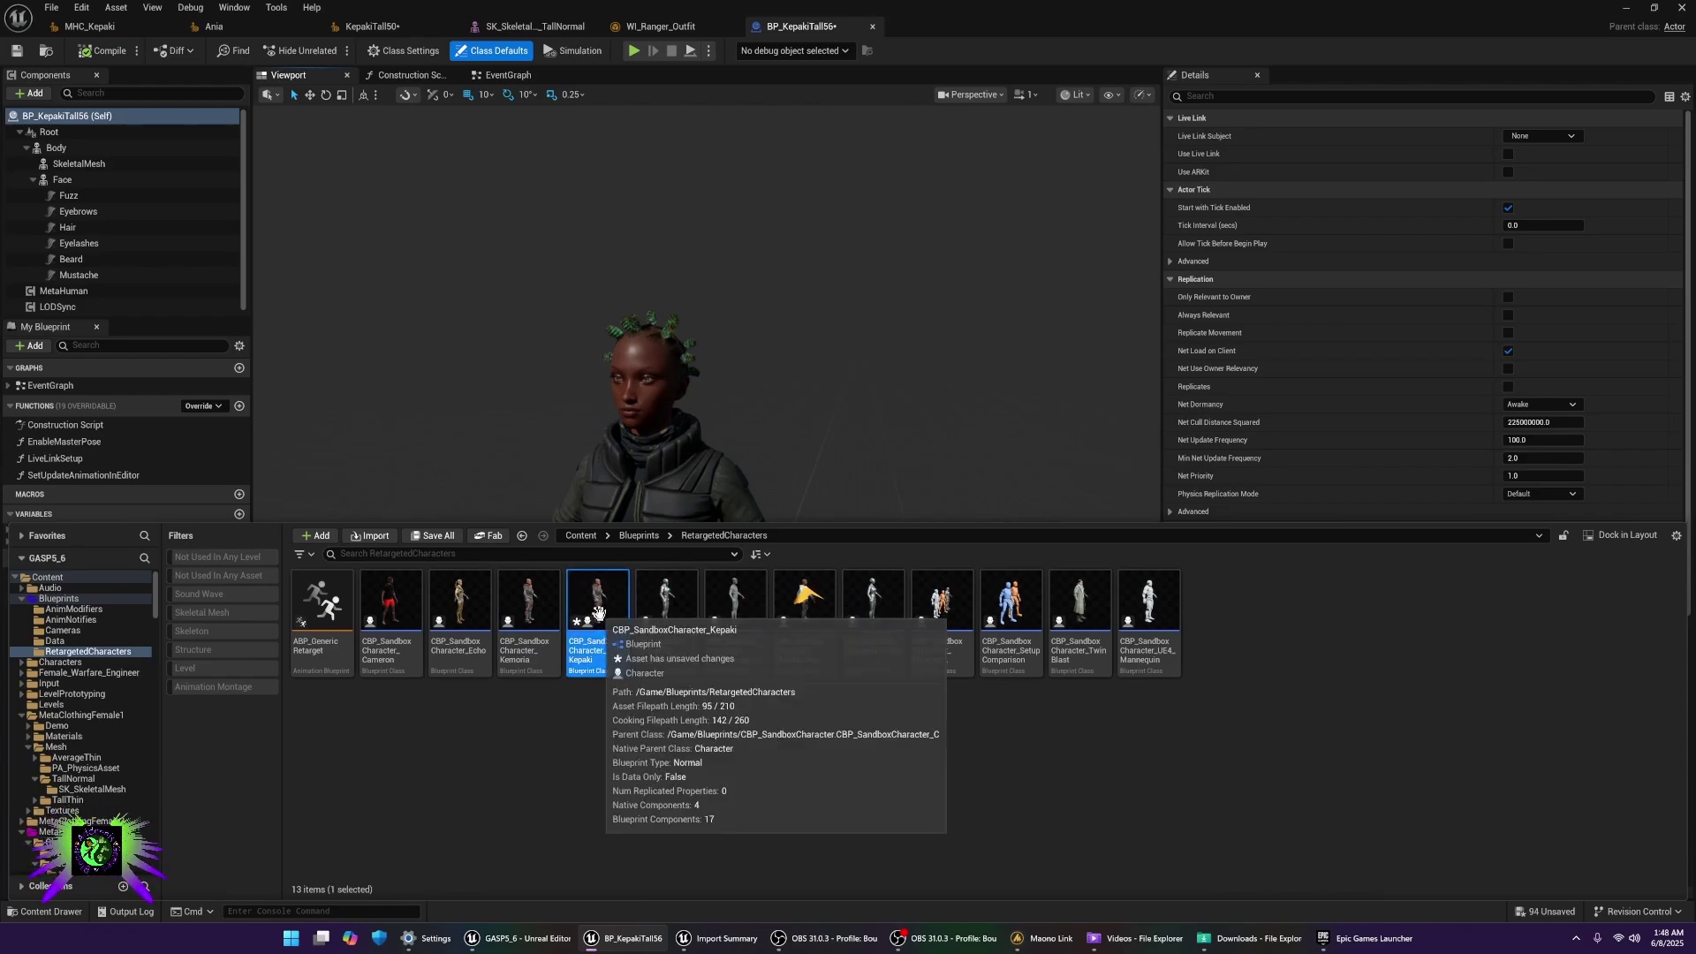
- Open CBP_SandboxCharacter_Kepaki in its own window beside BP_KepakiTall56 and widen its component list
double_click(598, 612)
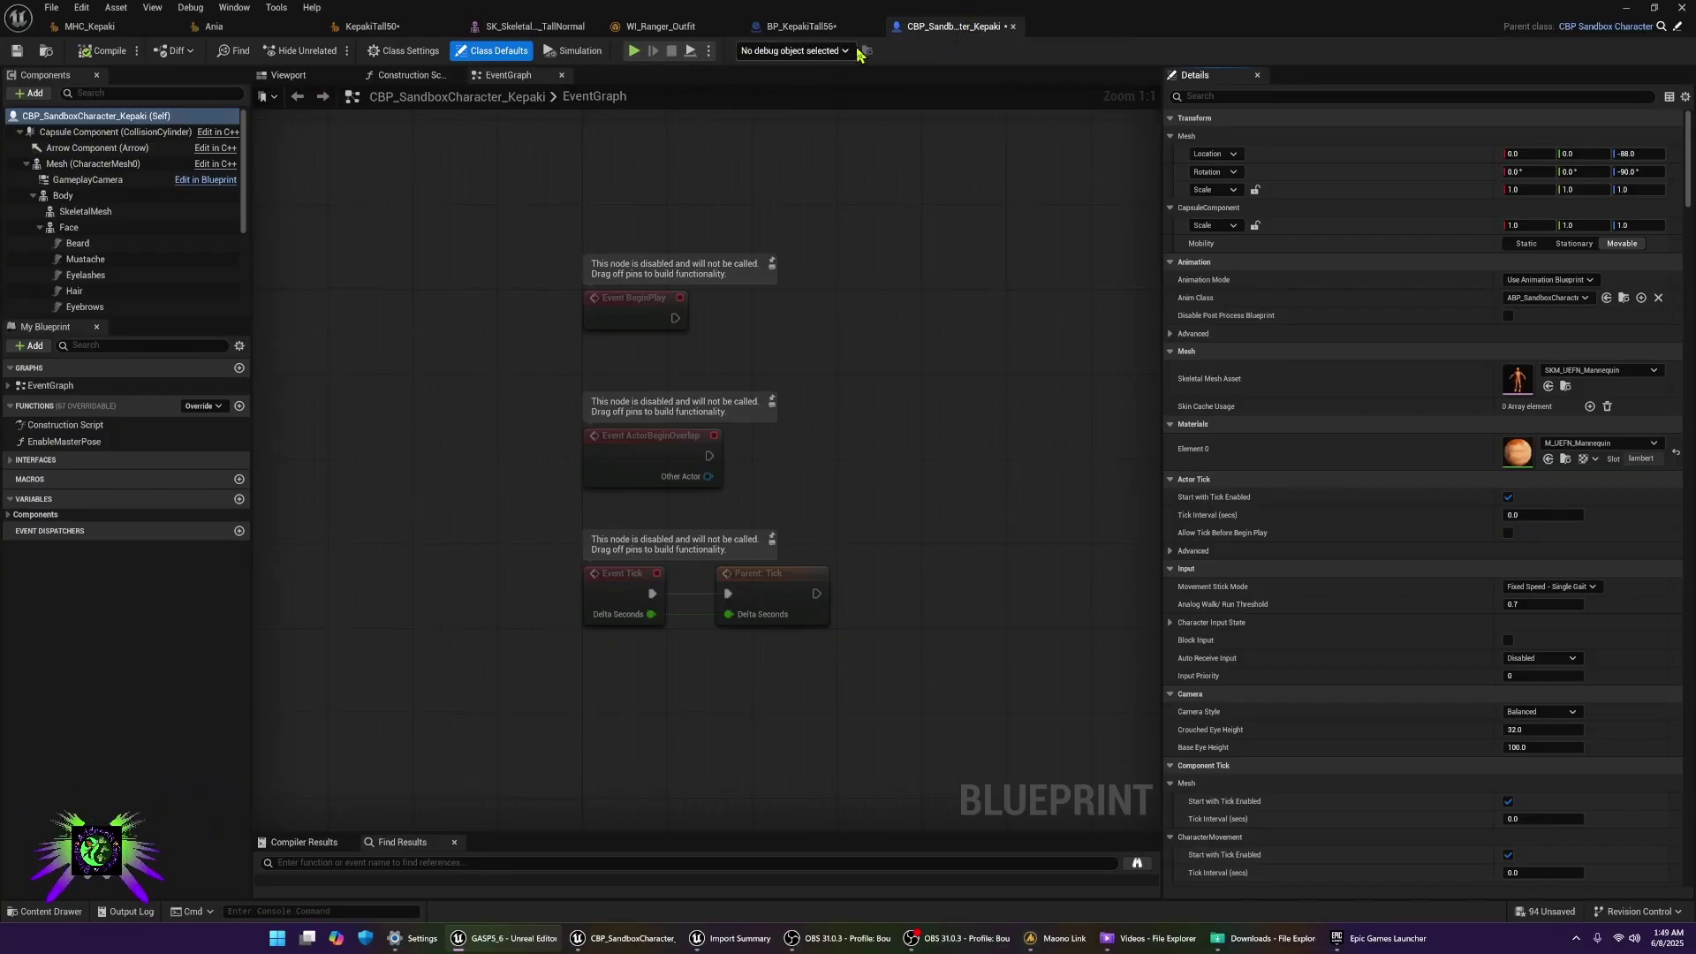
drag(952, 26, 957, 182)
drag(1110, 195, 1694, 340)
click(364, 328)
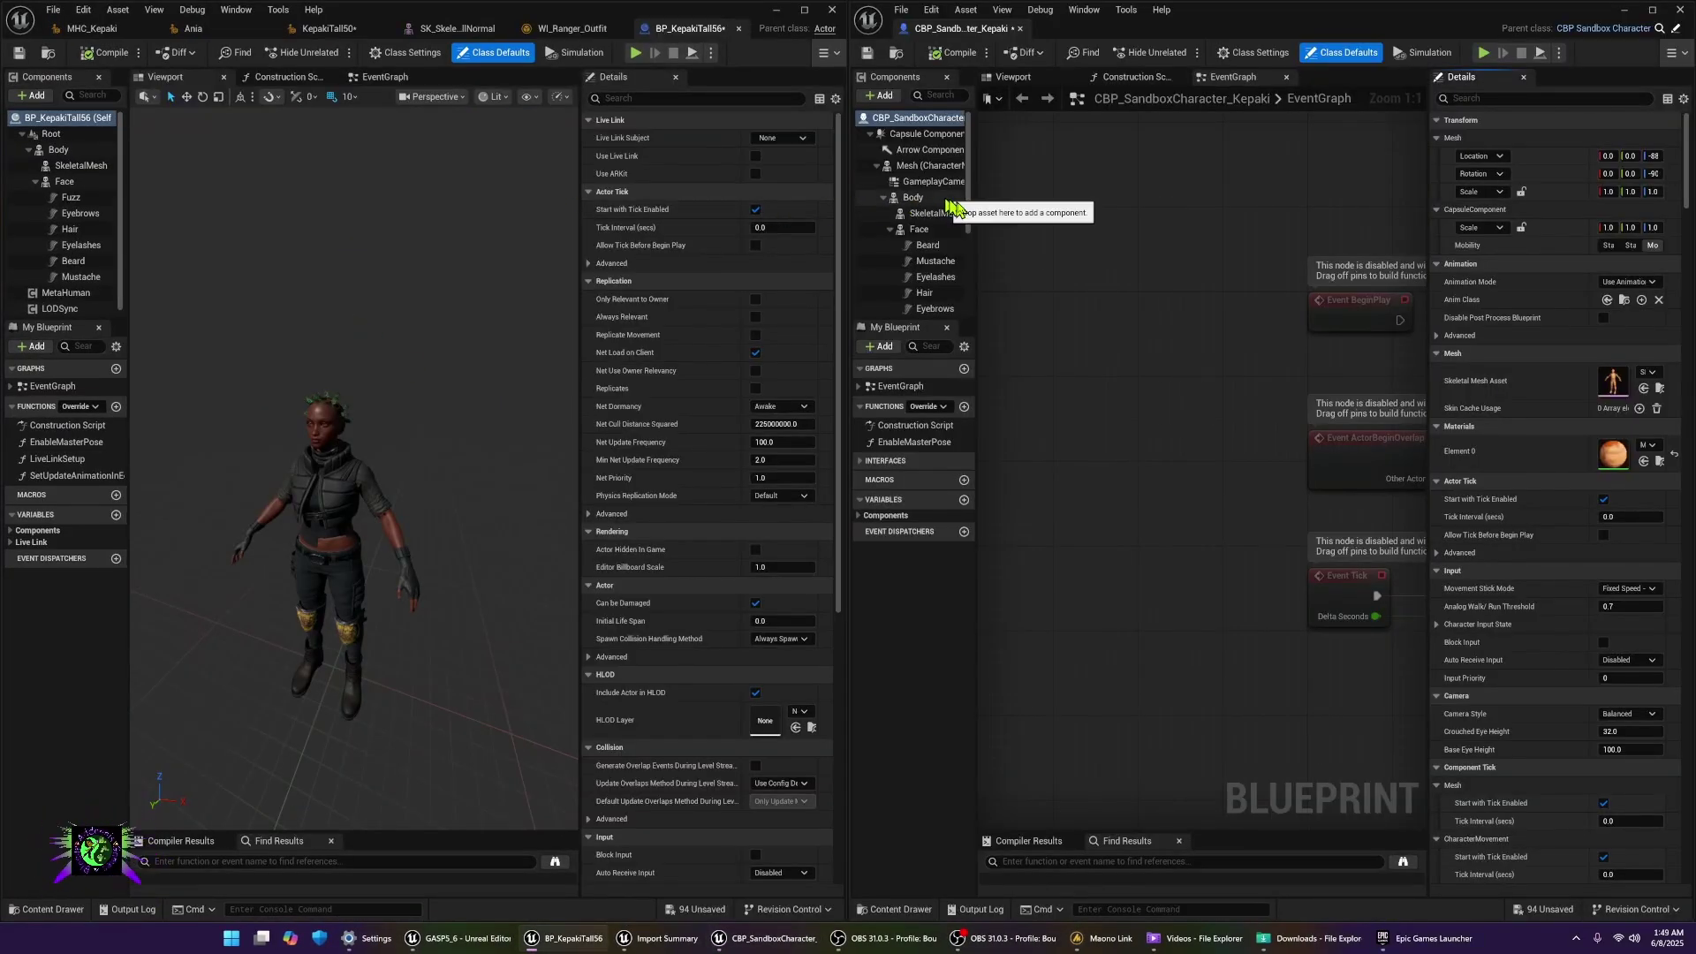
drag(976, 220, 1042, 220)
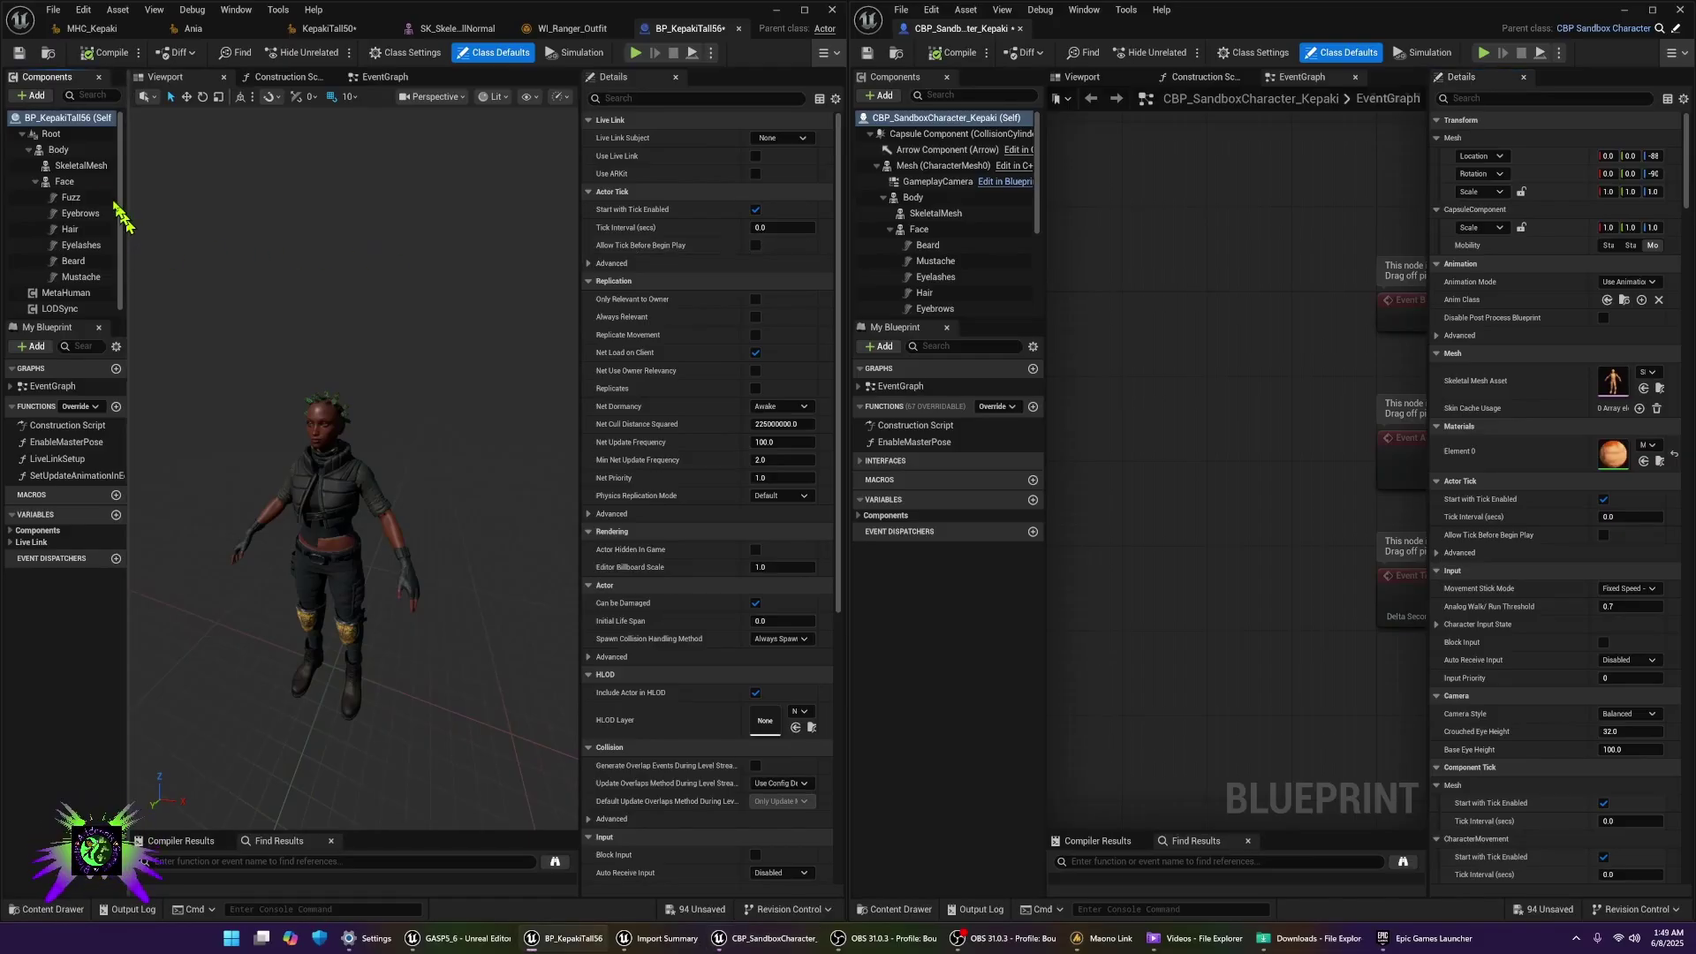
- Review which parts of the character the SkeletalMesh, Body and Face components of BP_KepakiTall56 cover
click(80, 165)
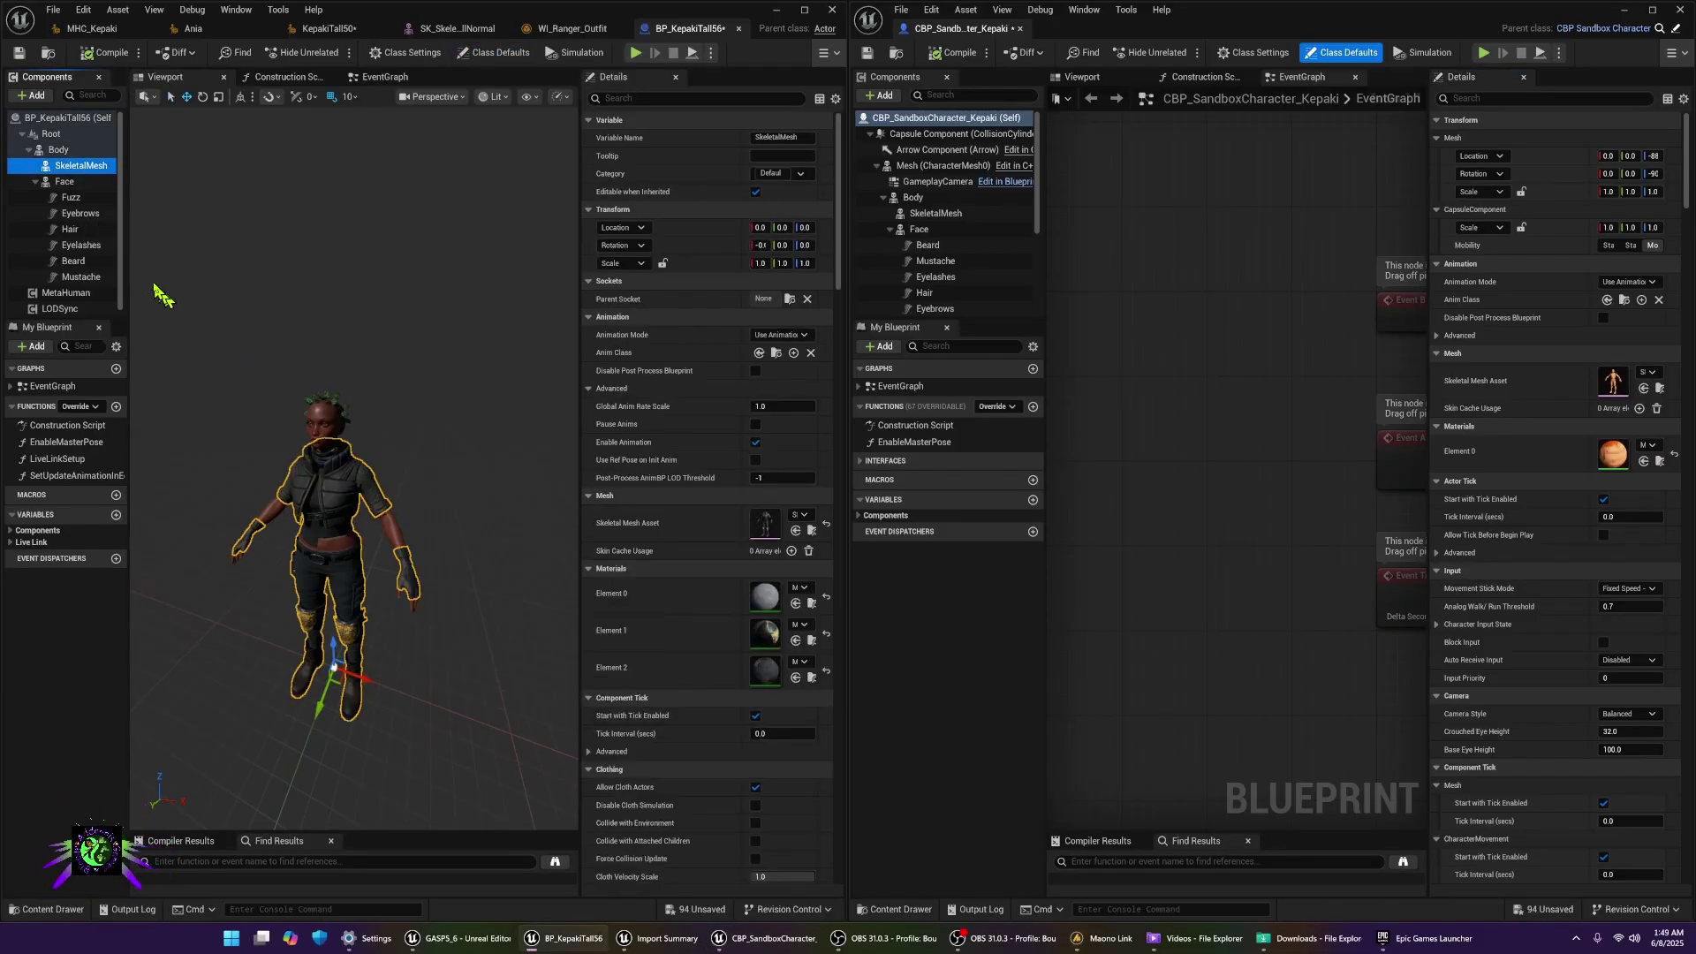
click(59, 150)
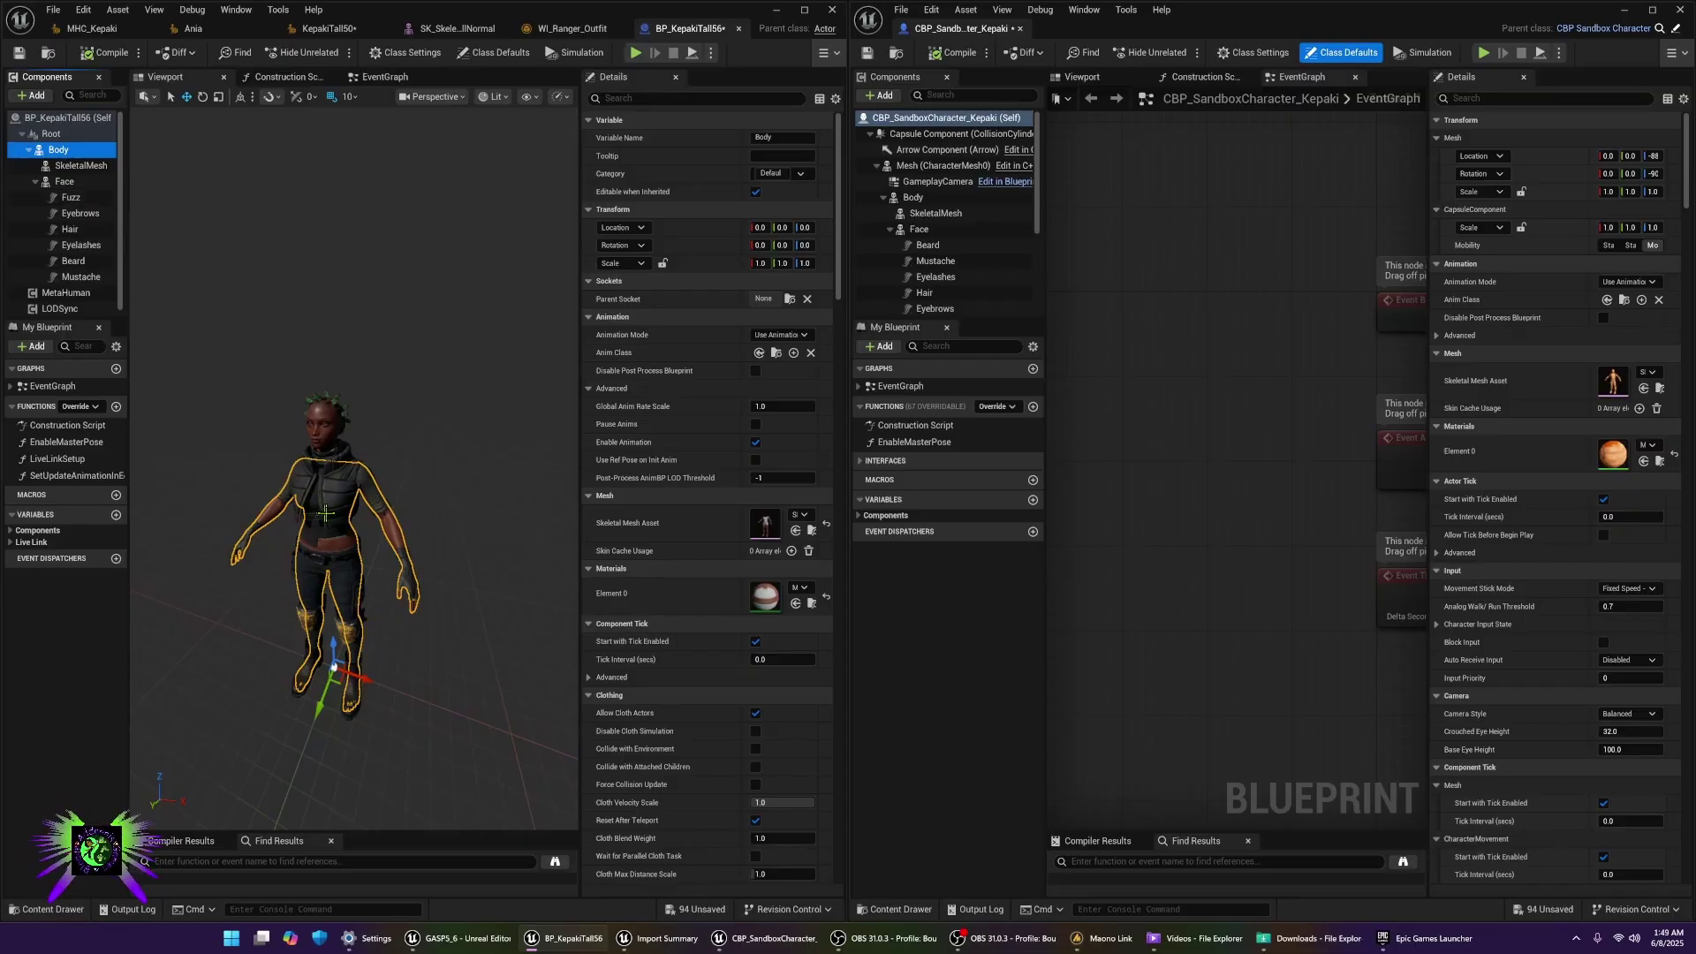
click(65, 181)
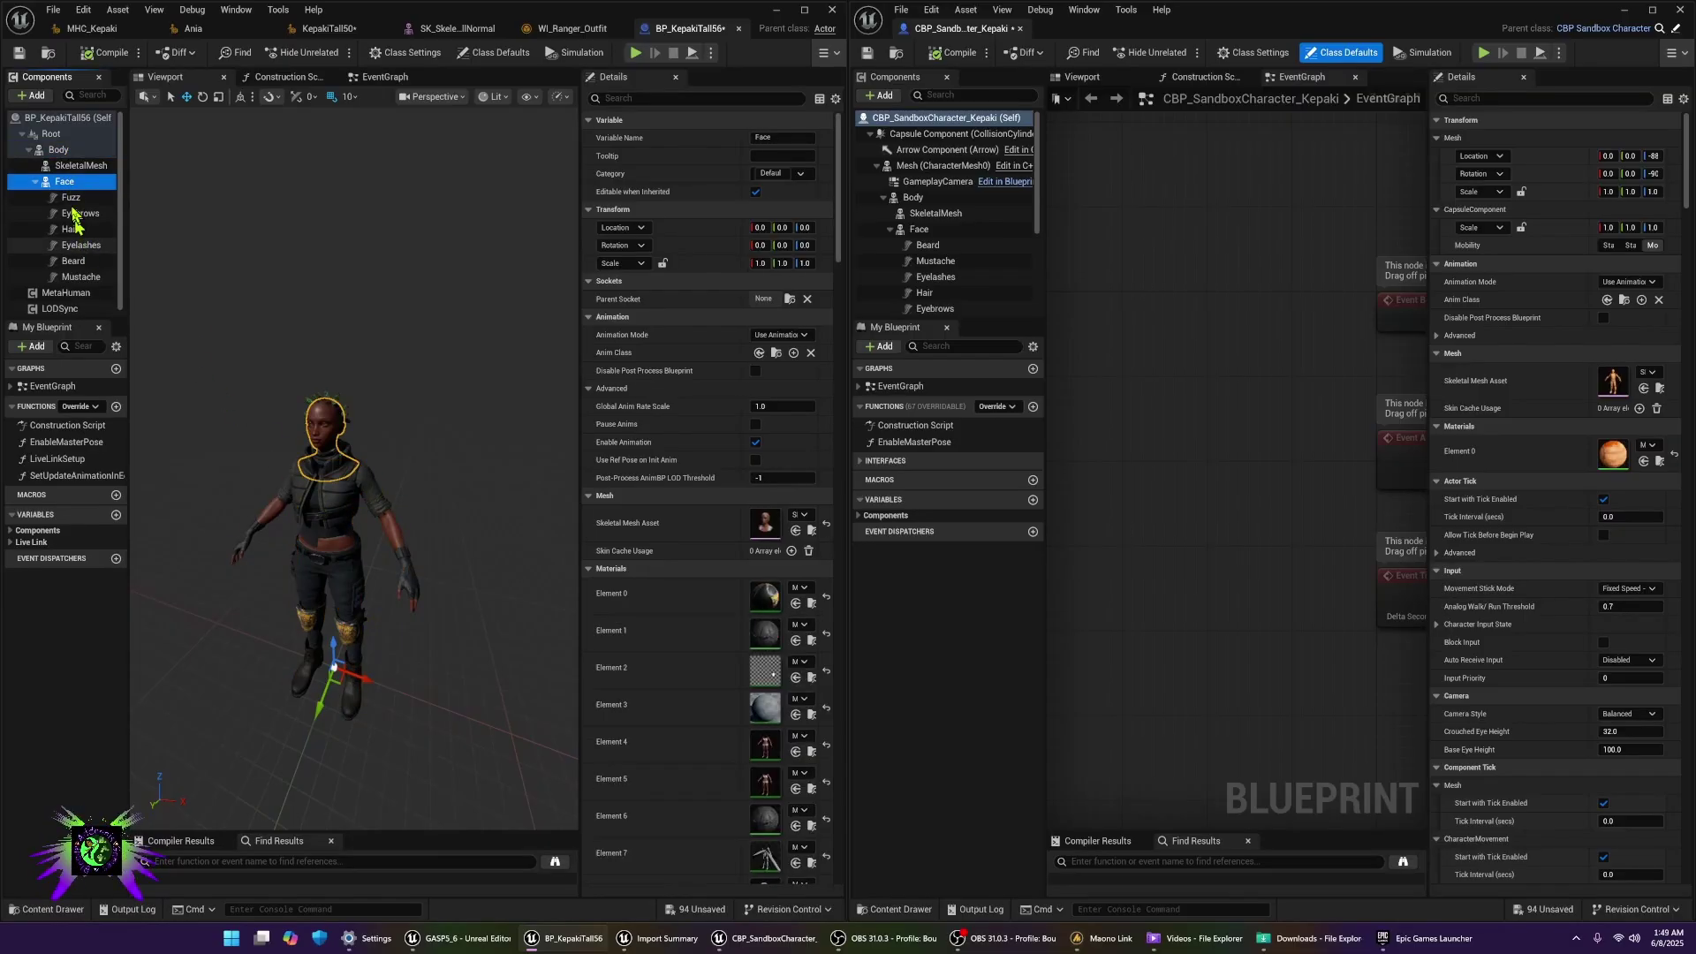
click(62, 153)
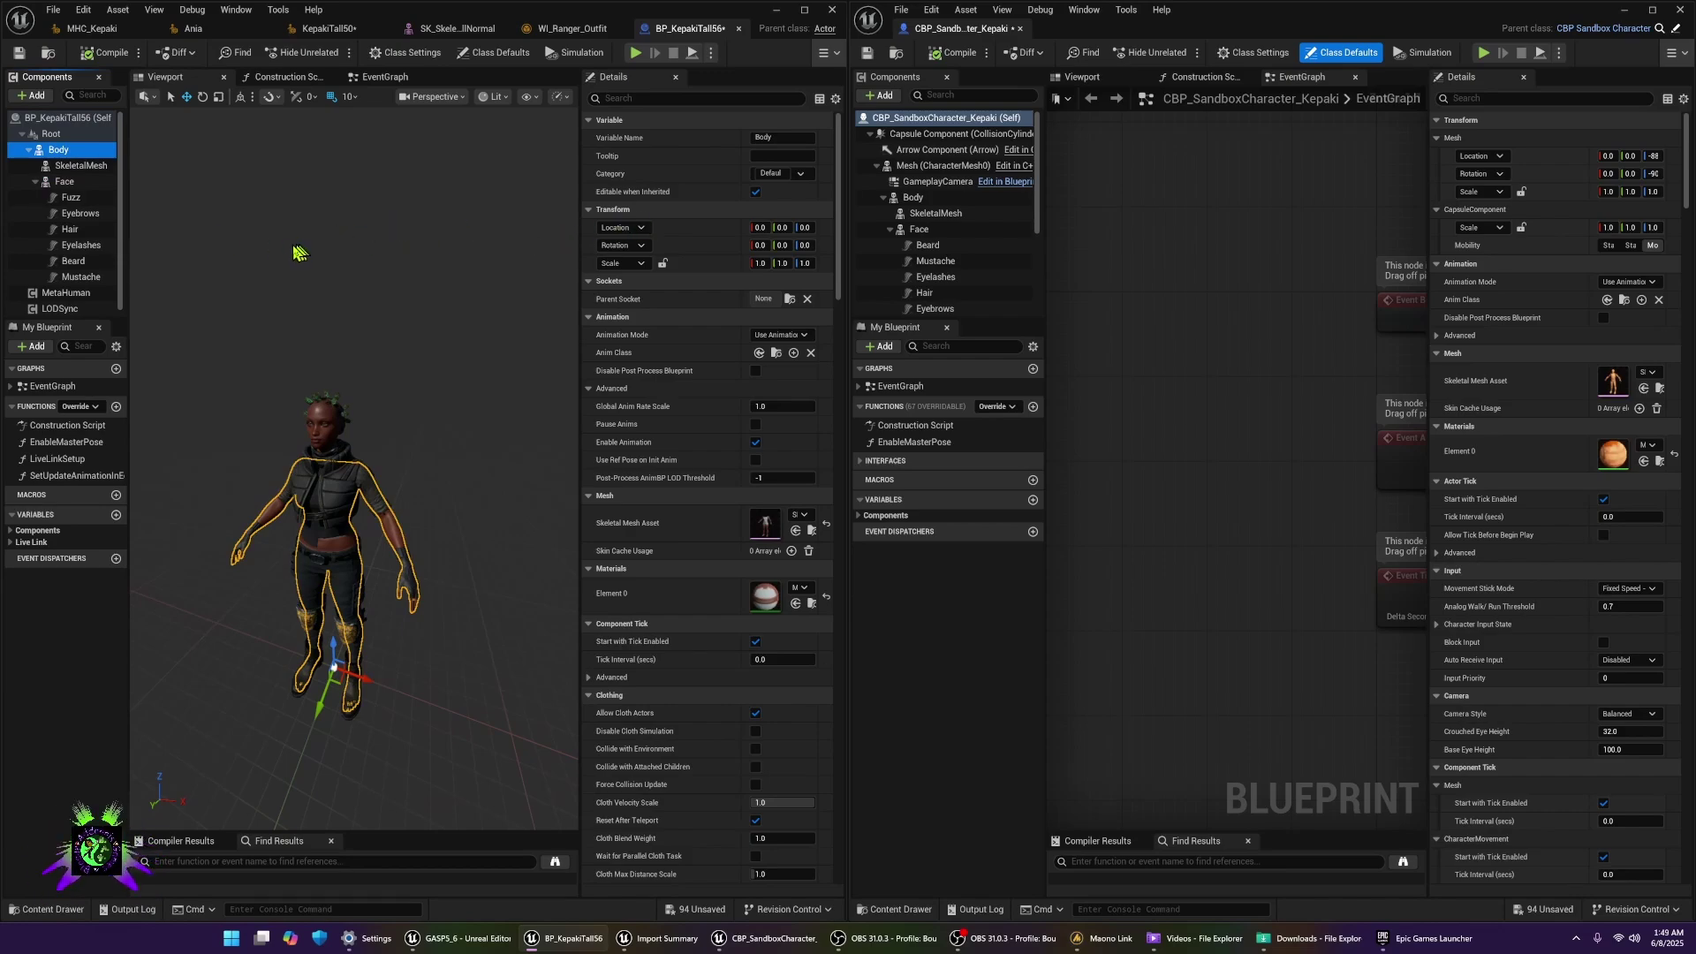
- Find the component tag of the Body in CBP_SandboxCharacter_Kepaki and copy its value
click(915, 201)
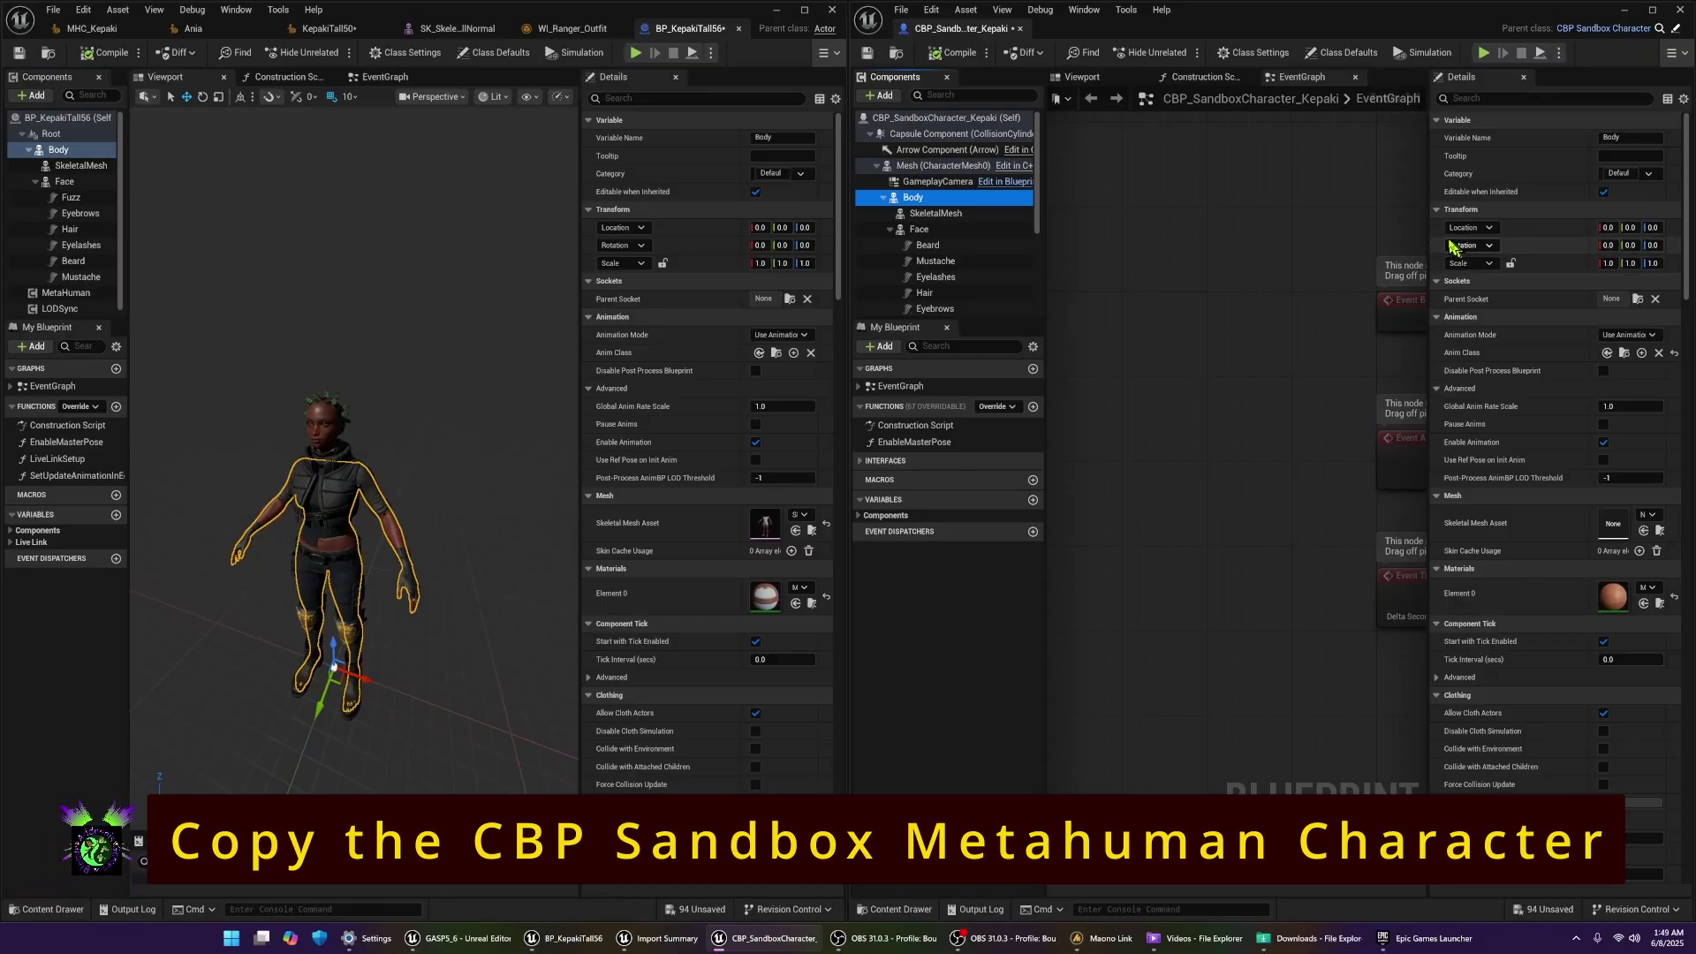
drag(1430, 234, 1348, 123)
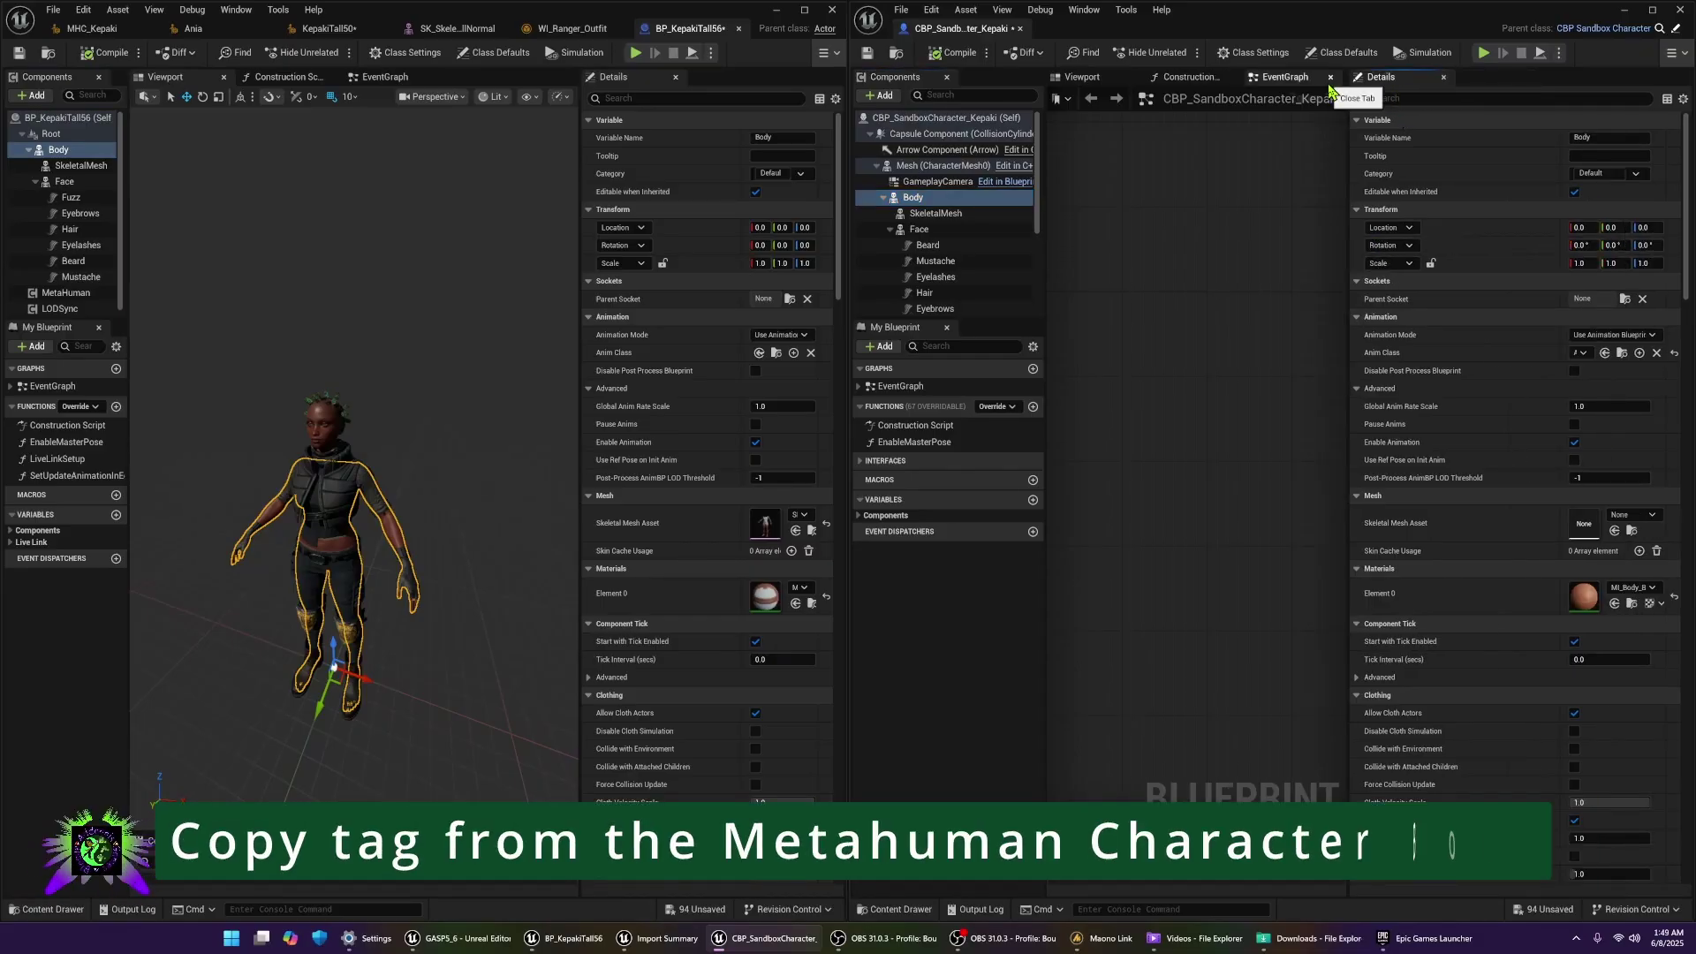
text(tag)
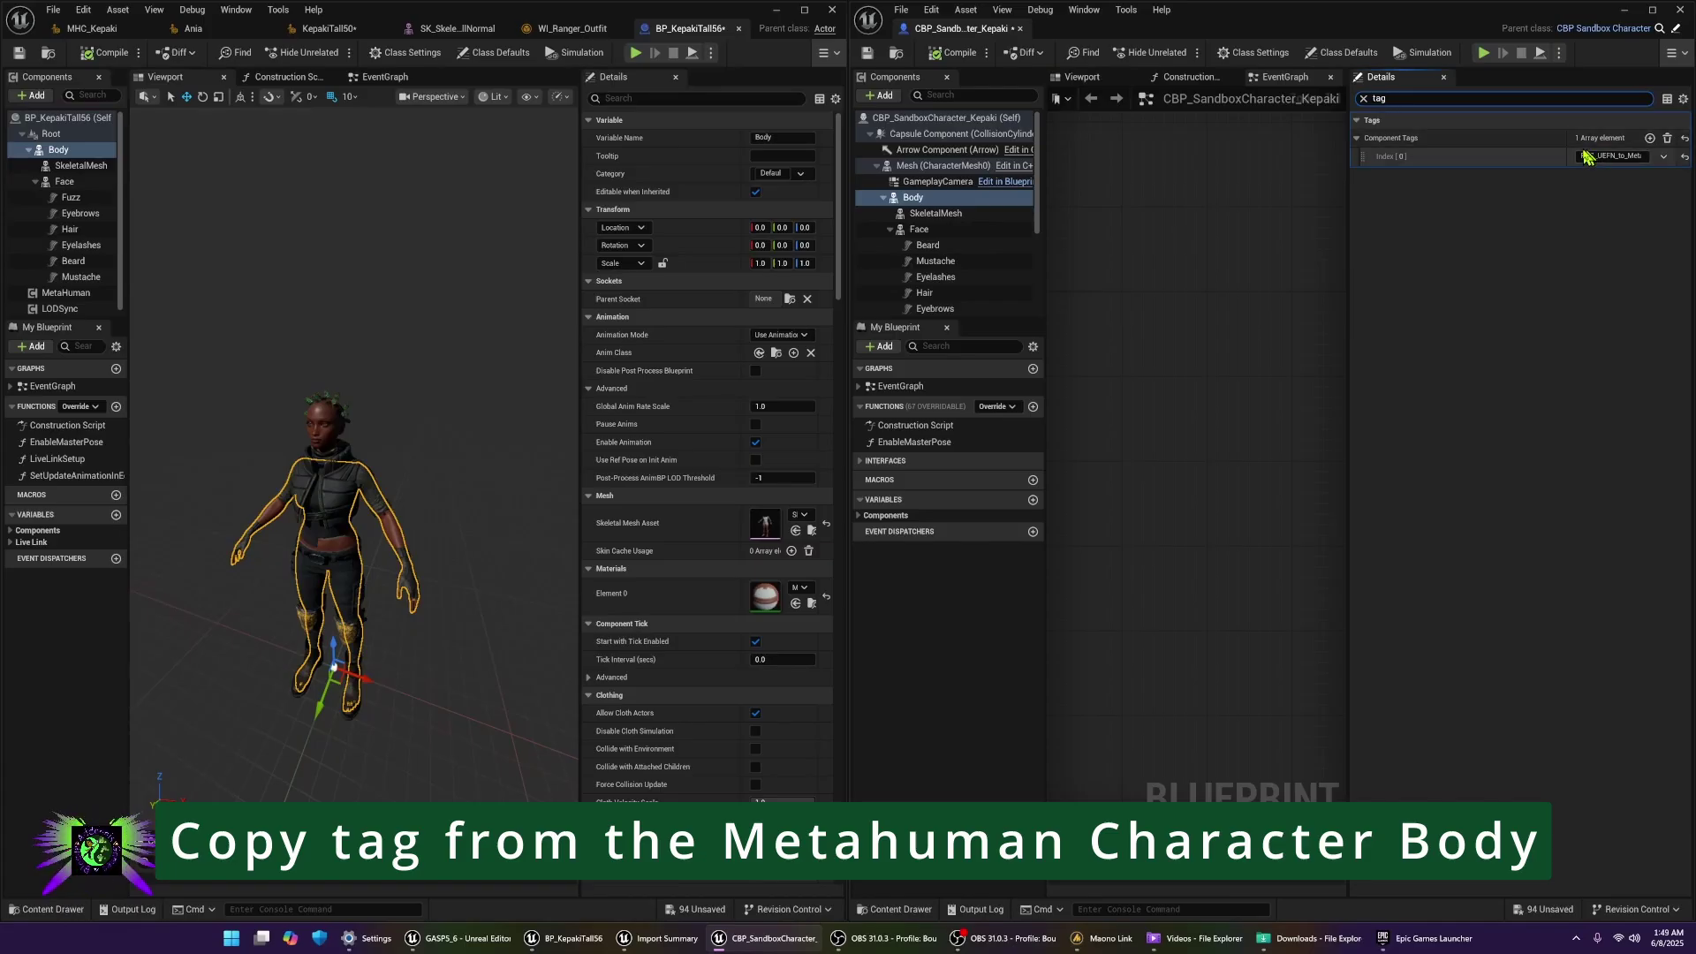
click(1584, 155)
key(ctrl+c)
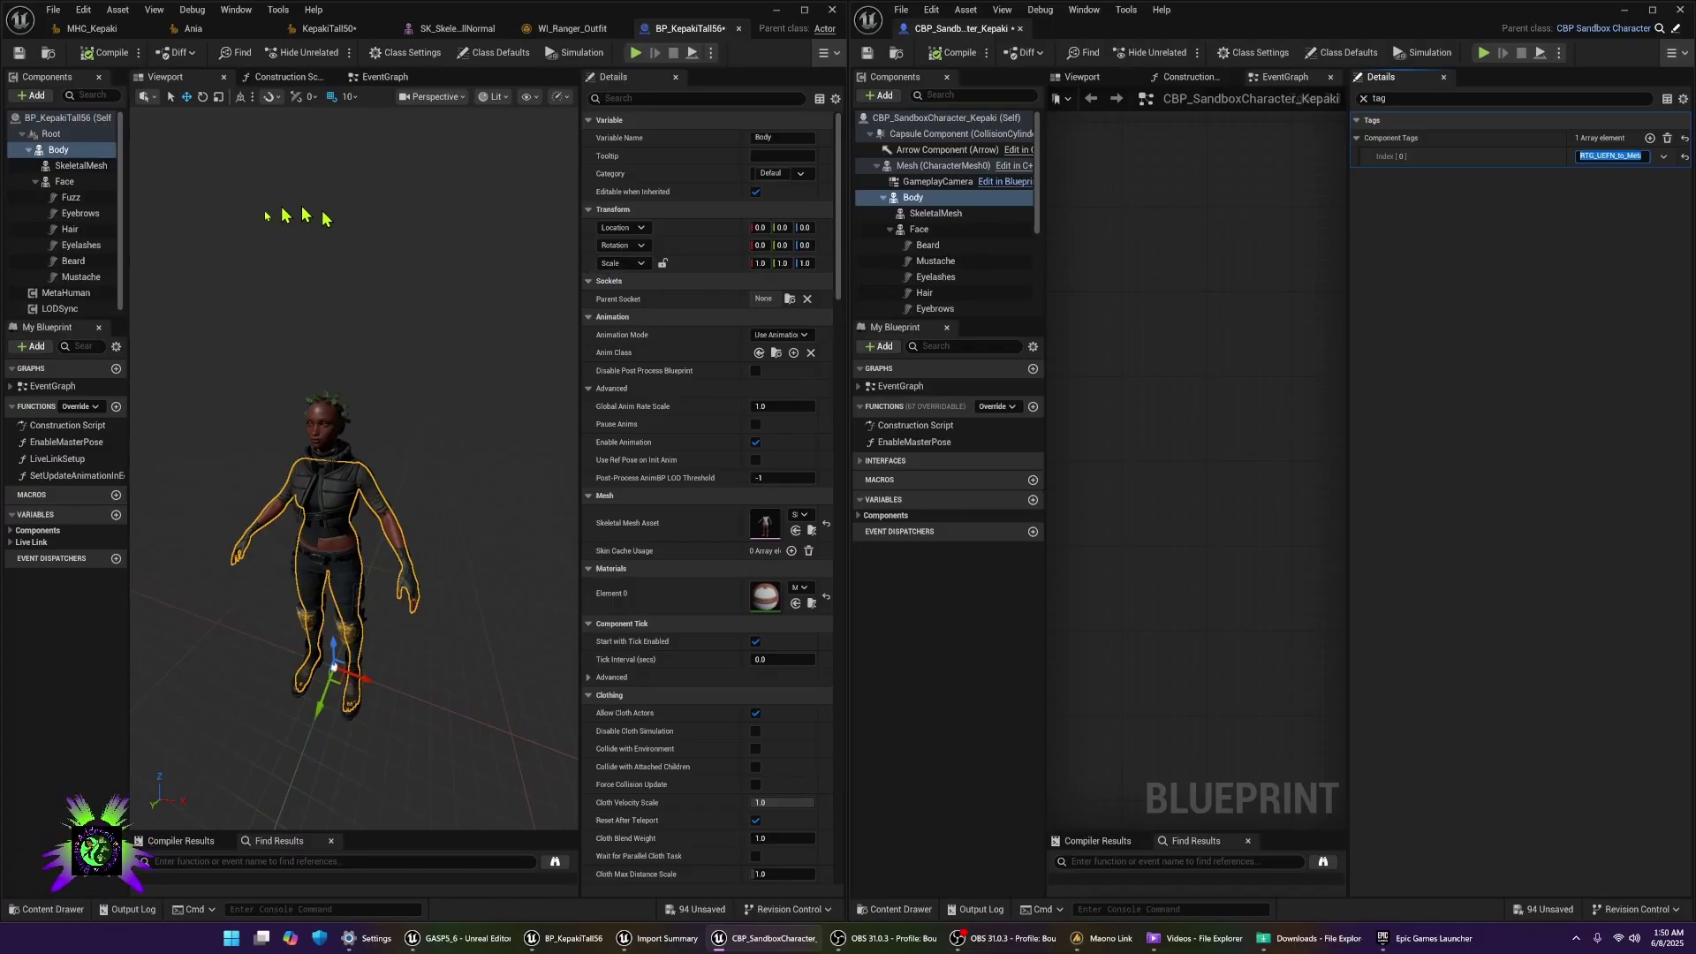
- Add a component tag to the Body of BP_KepakiTall56, paste the copied retargeting tag into it, and save the blueprint
click(62, 151)
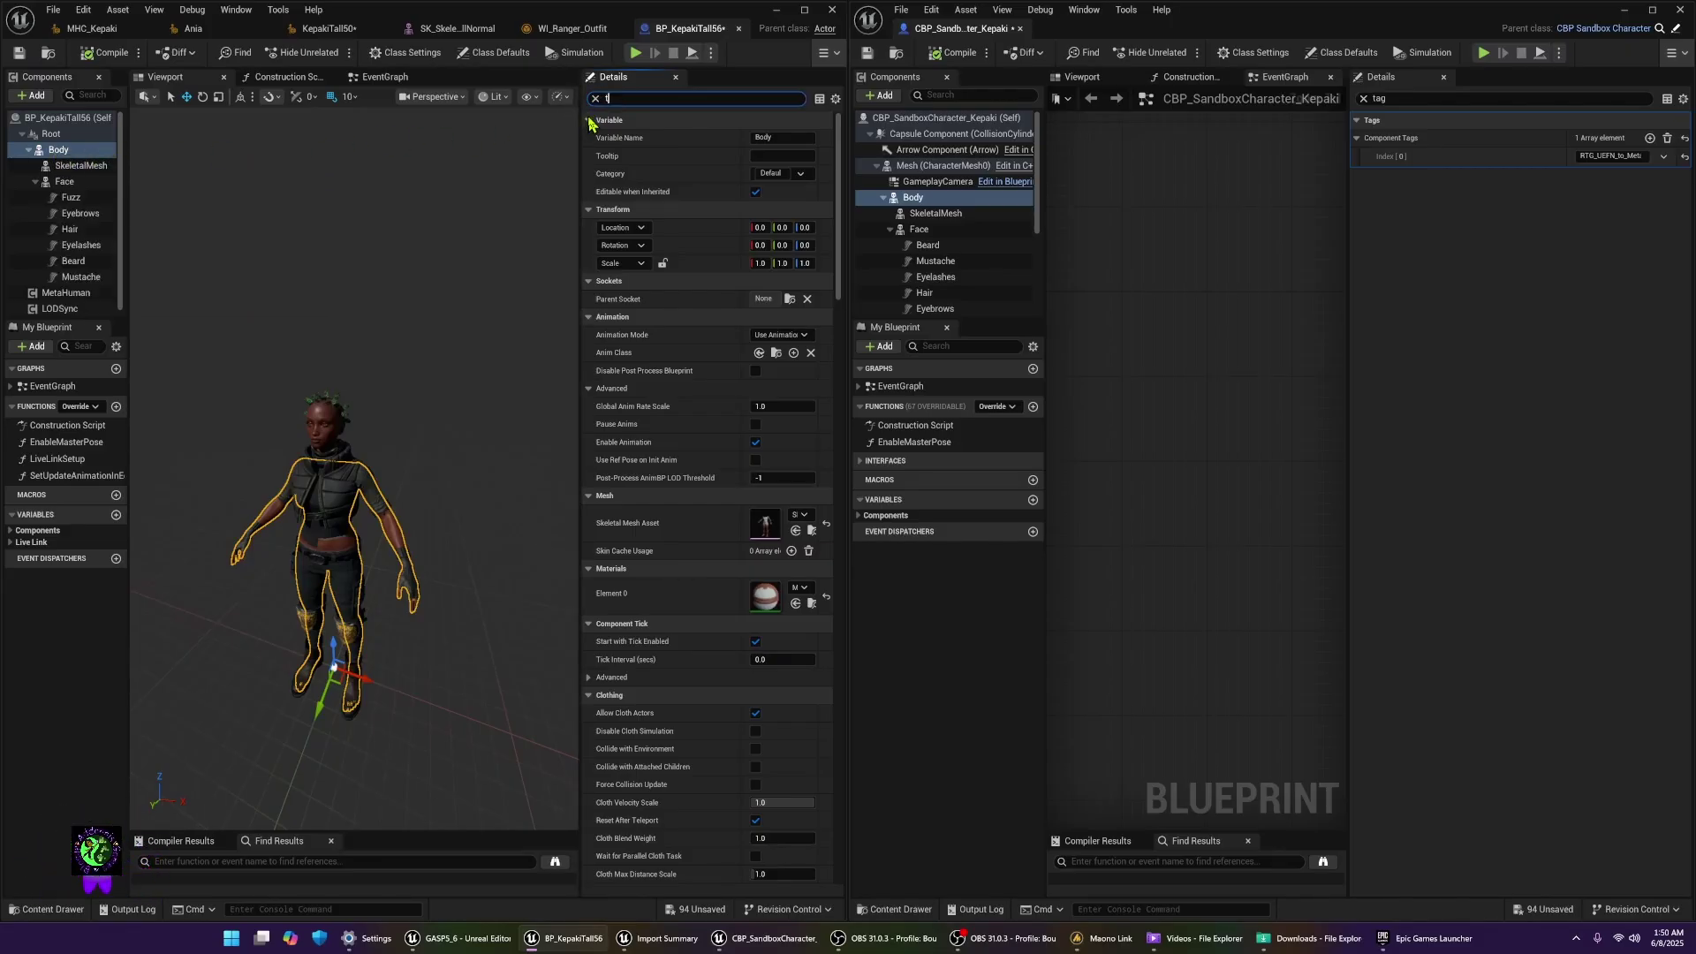
text(ag)
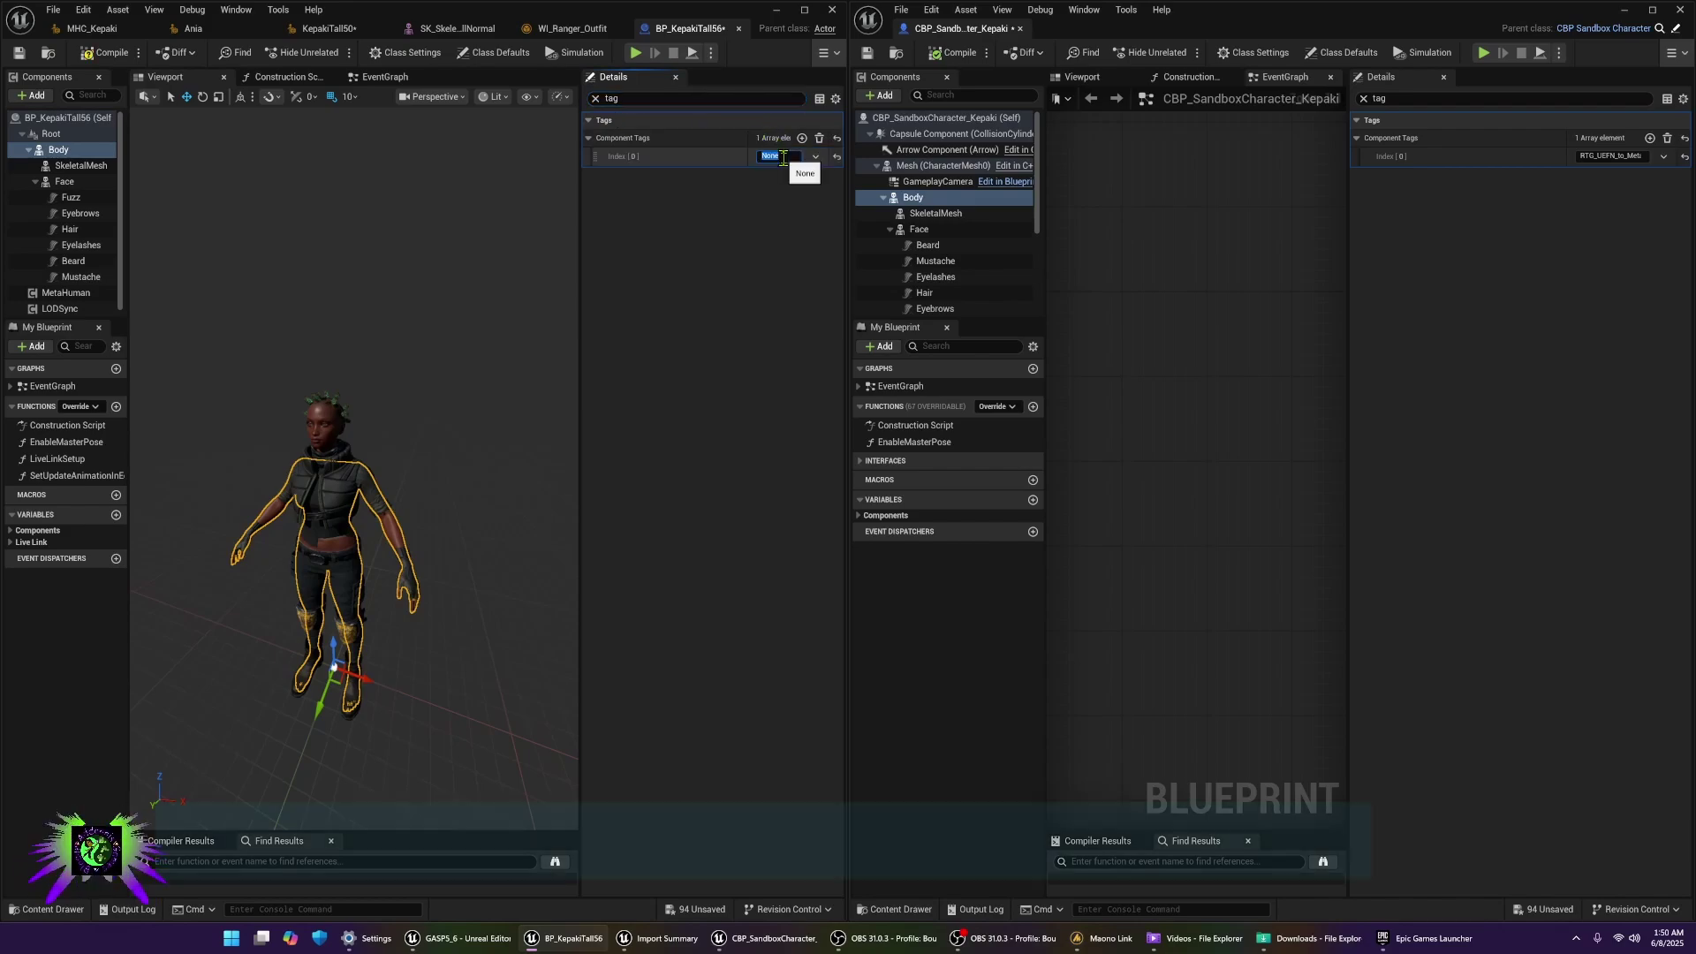
key(ctrl+v)
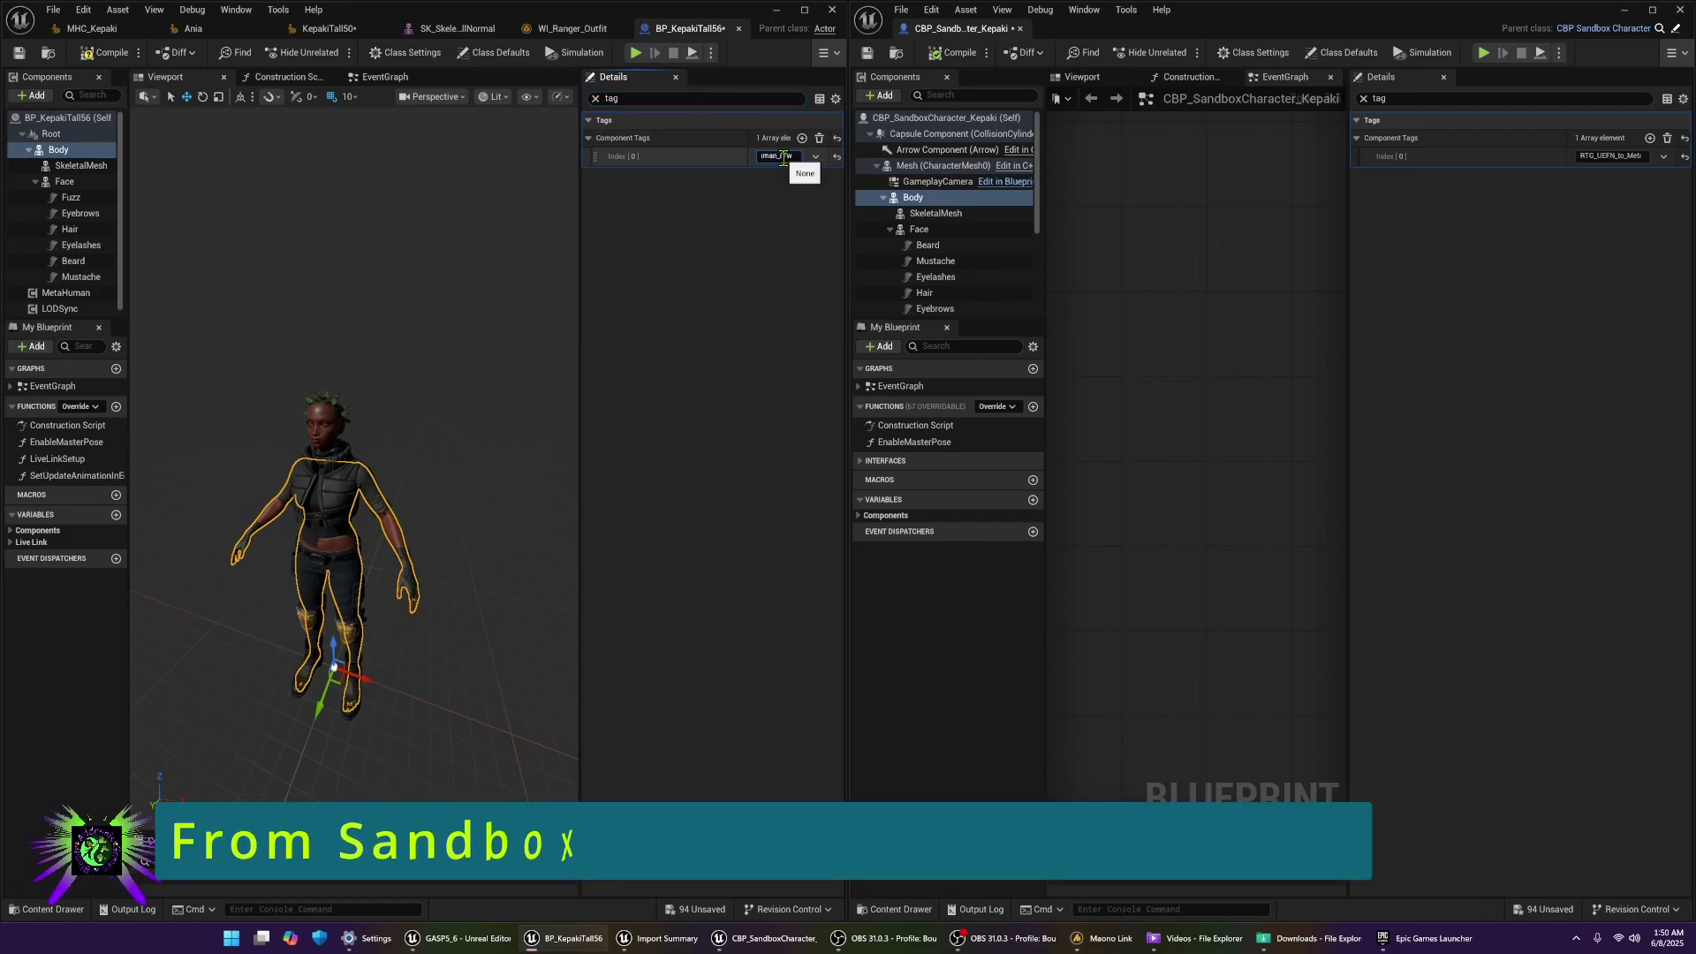
key(Return)
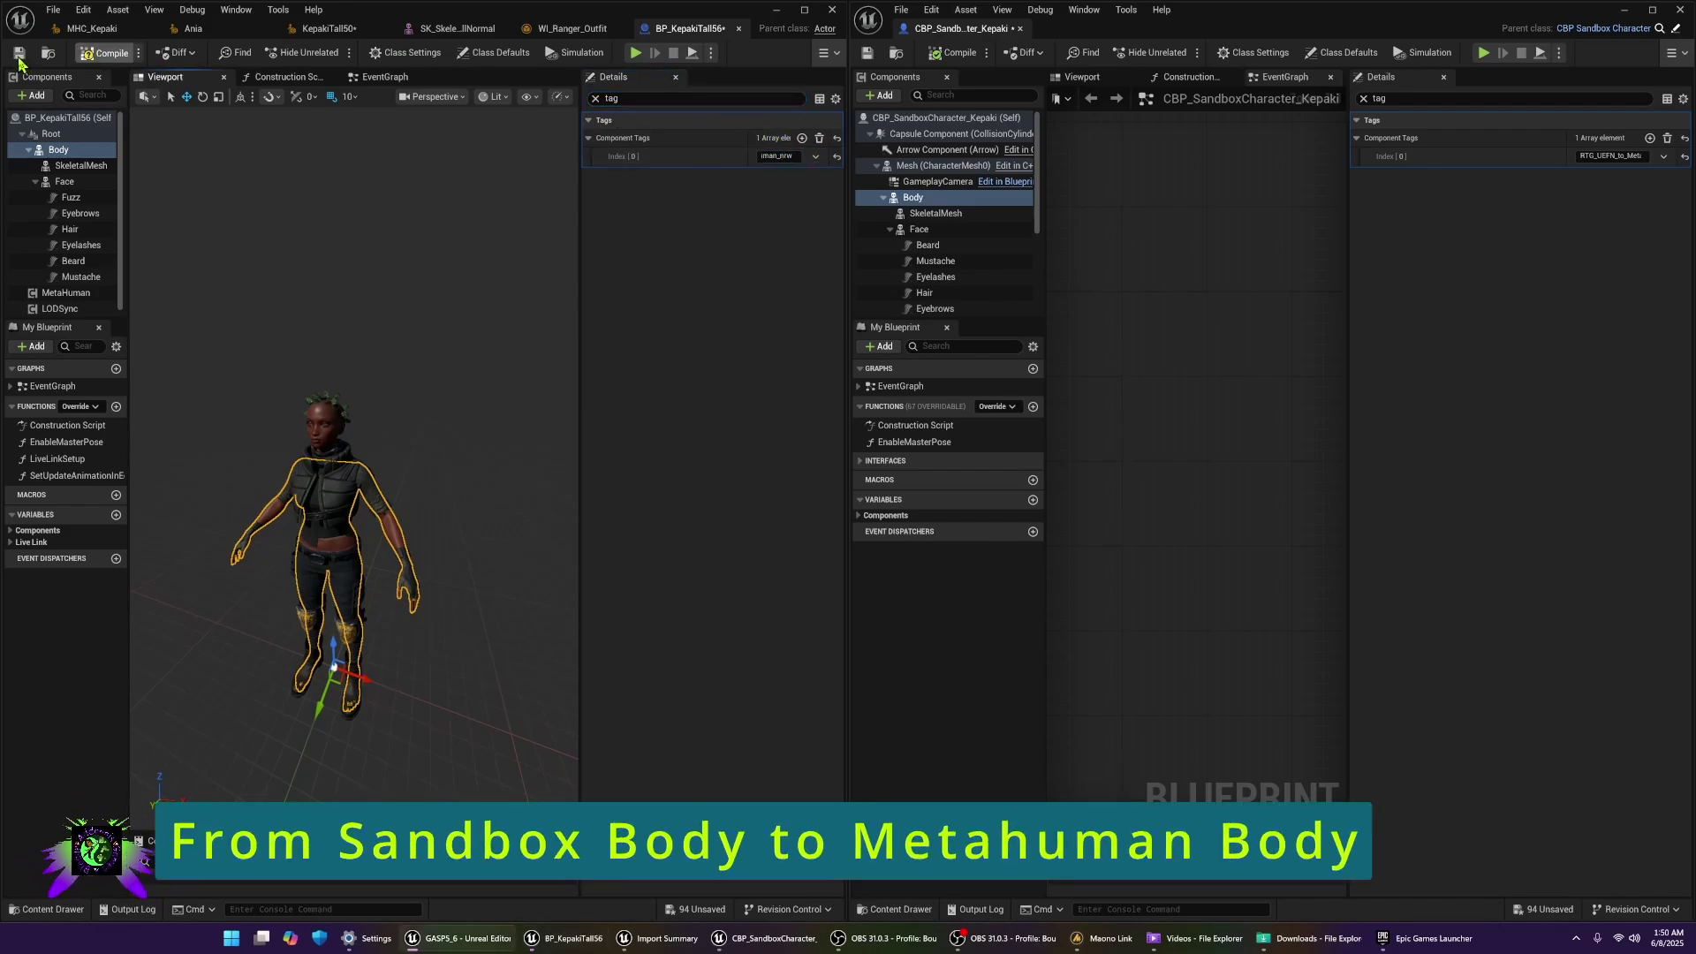
- Replace the Body, Face, groom and skeletal mesh components in CBP_SandboxCharacter_Kepaki with the Body hierarchy copied from BP_KepakiTall56
click(74, 151)
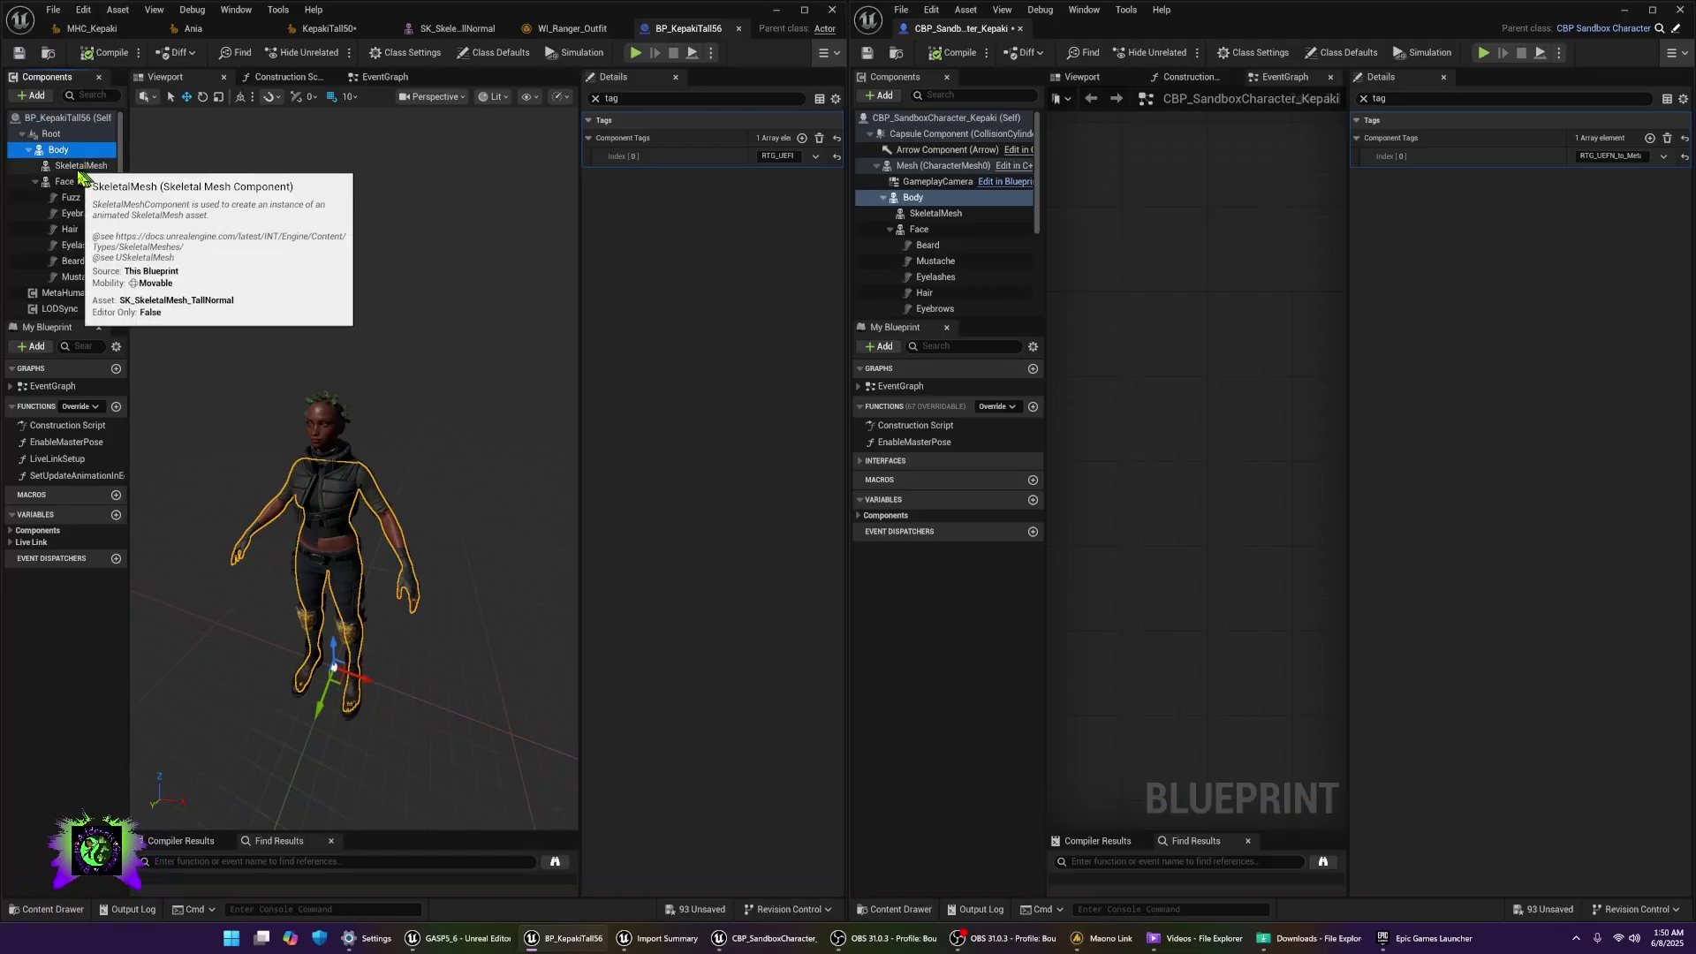
click(80, 166)
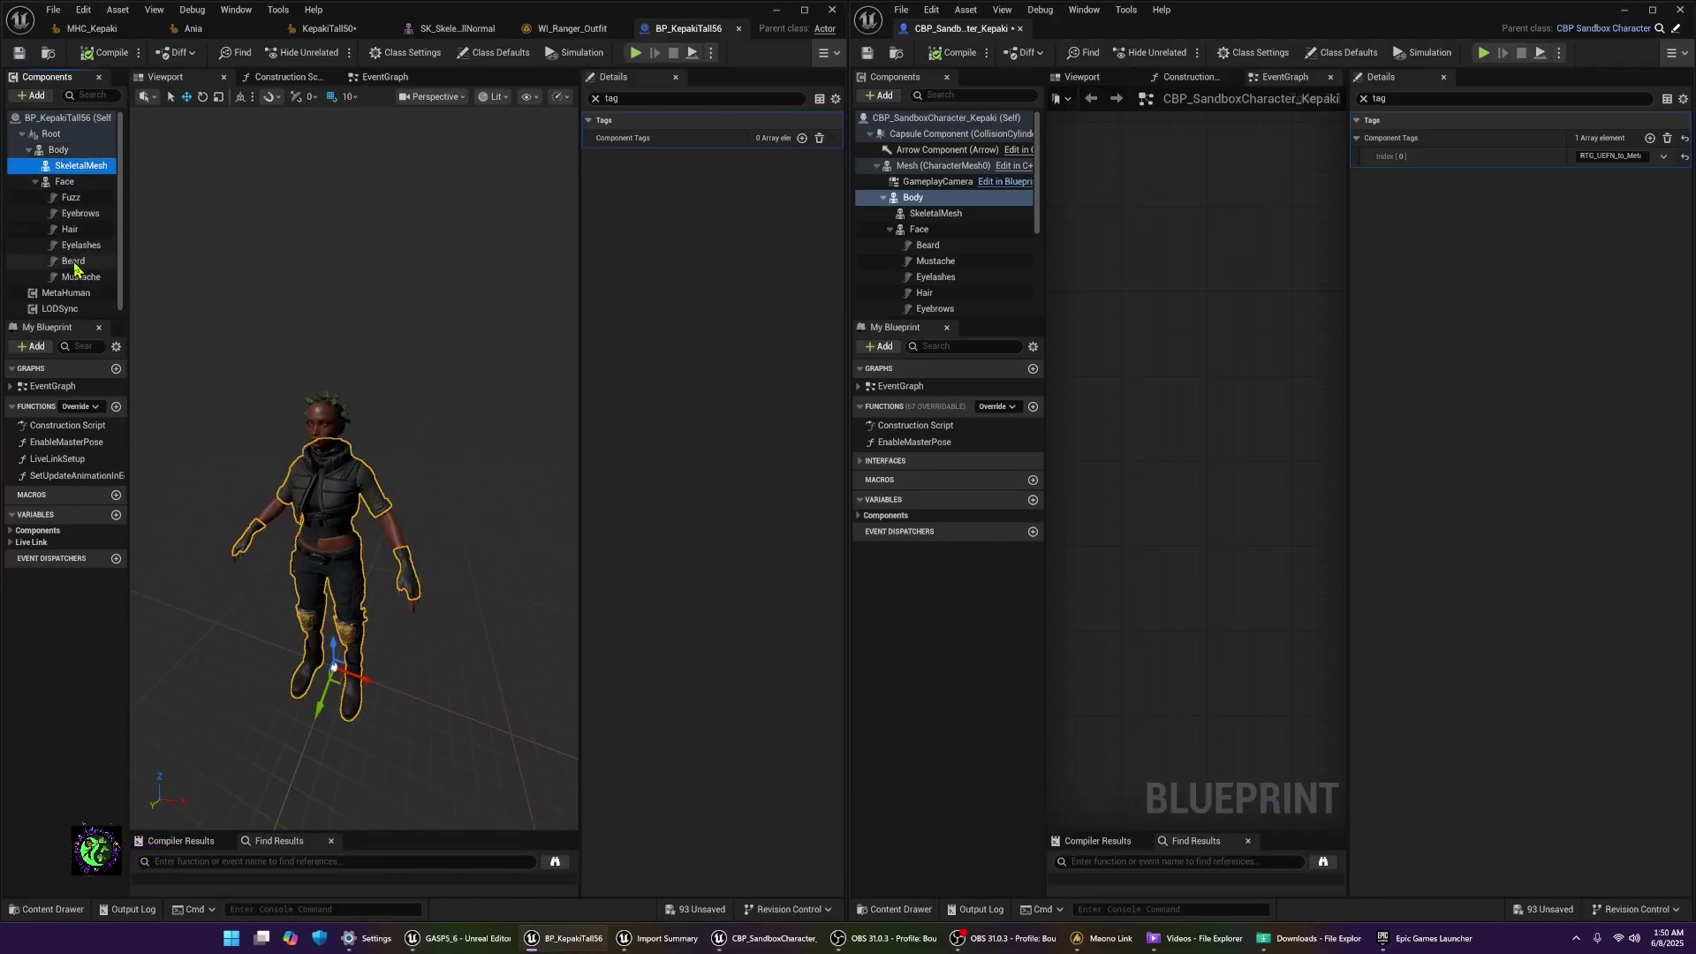
scroll(940, 220, down, 2)
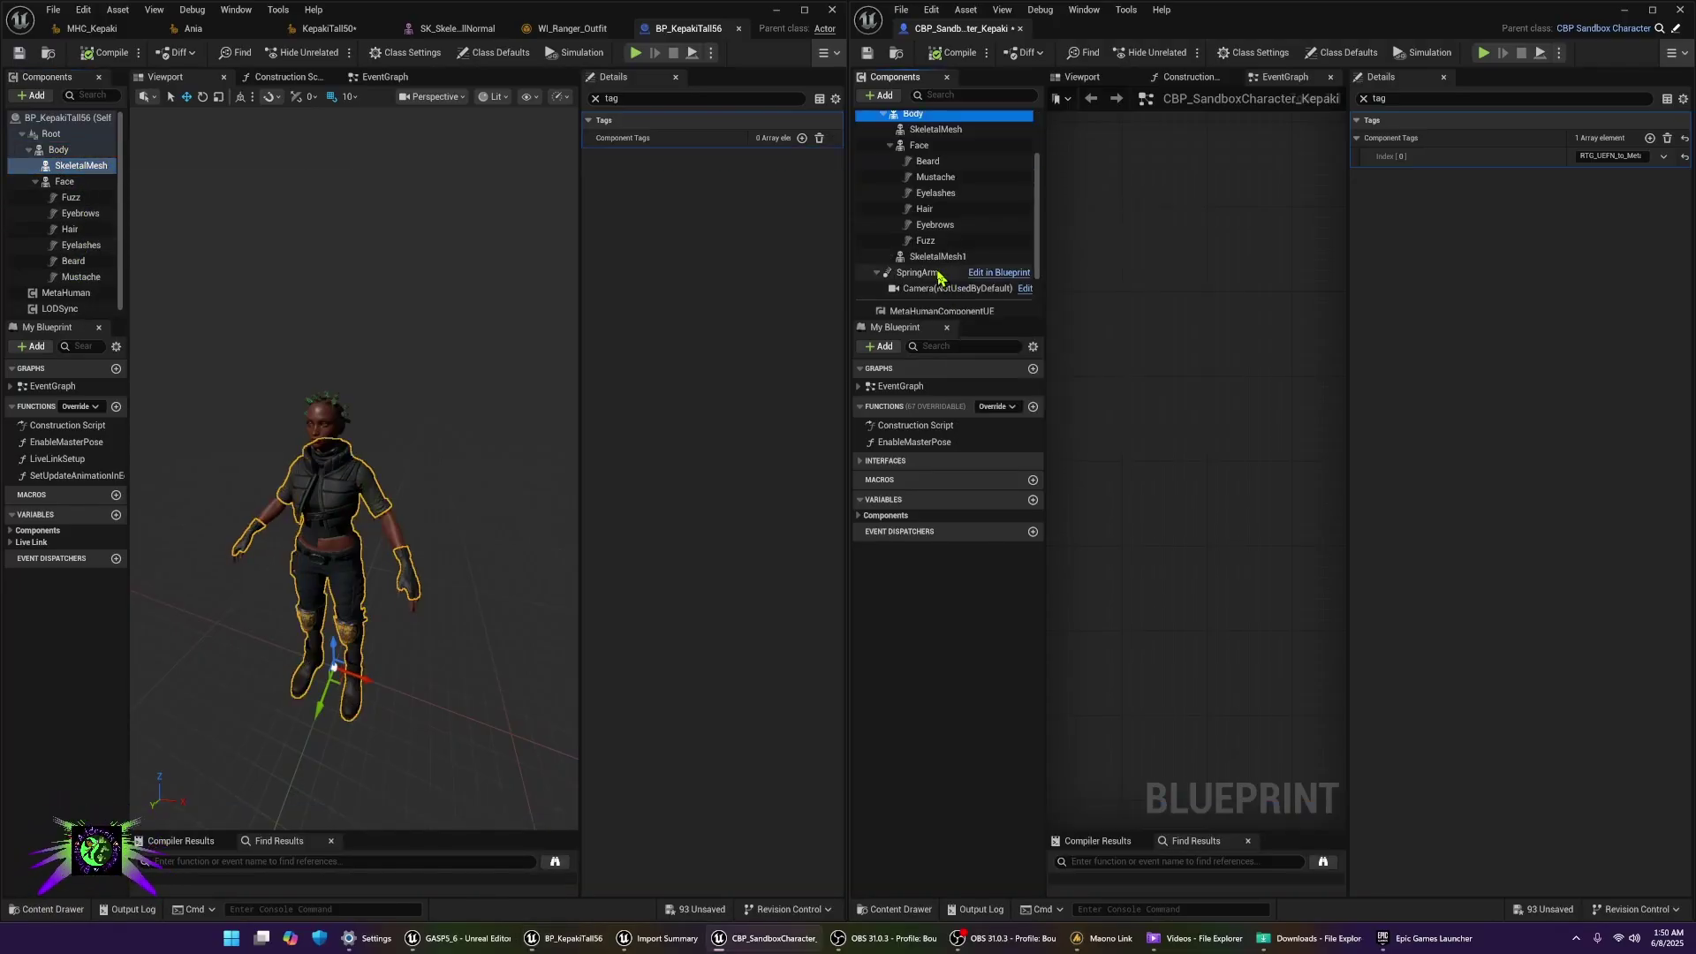
shift+click(938, 256)
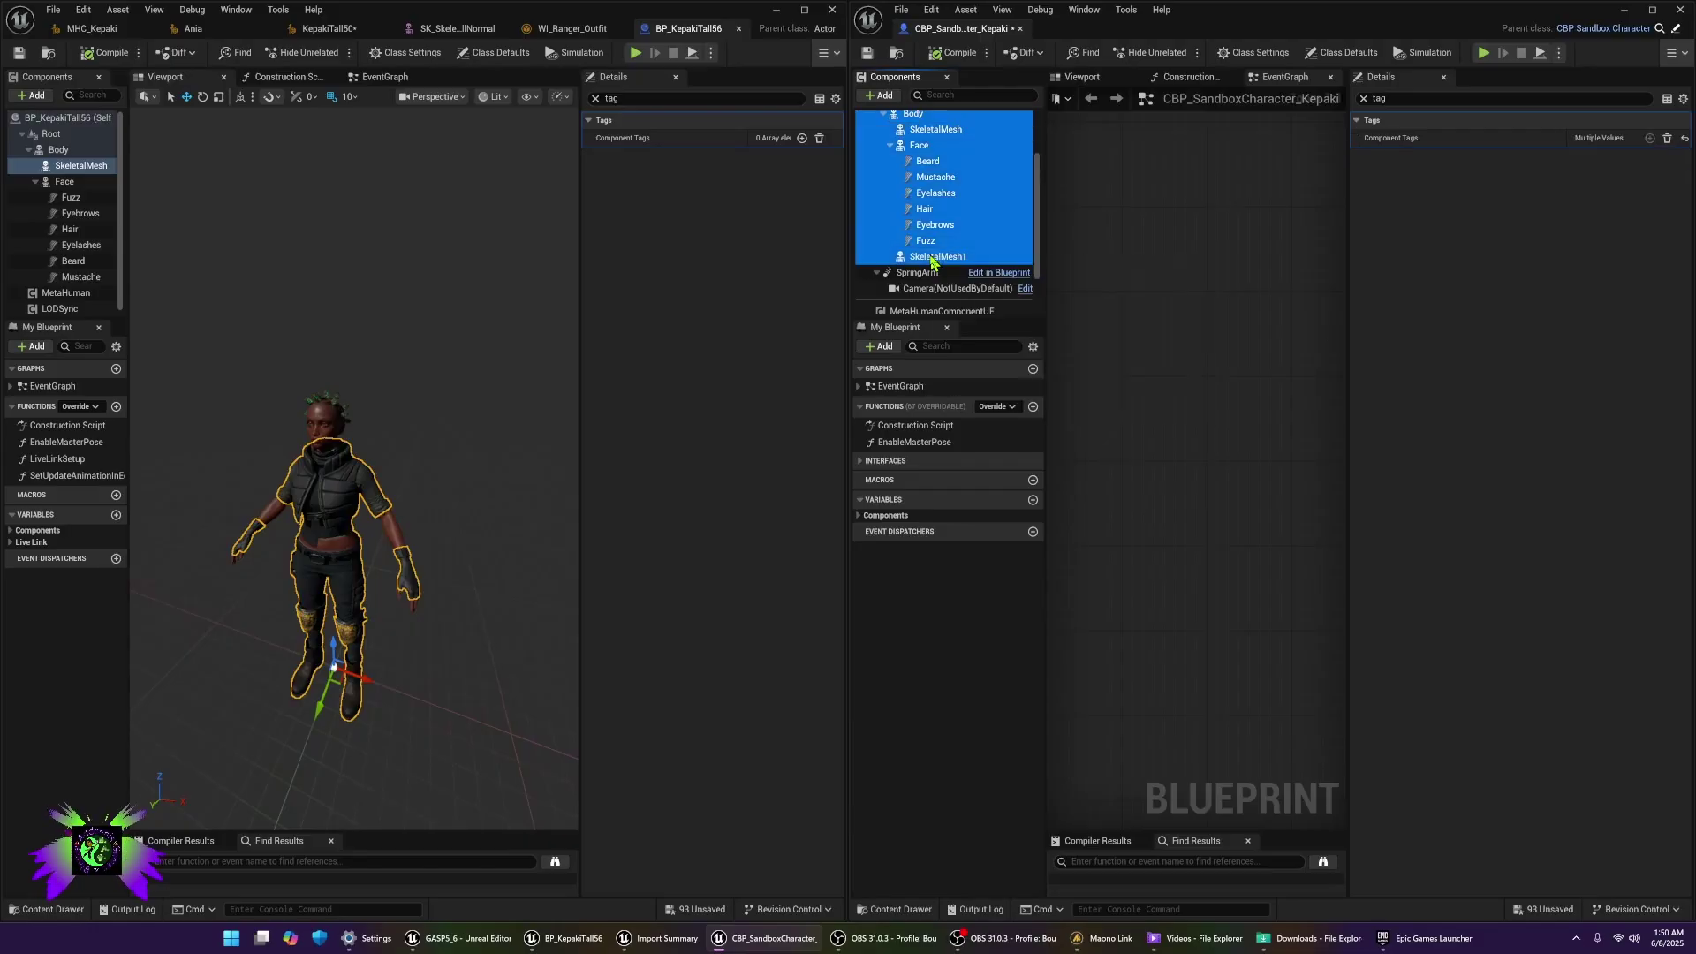
key(Delete)
right_click(936, 185)
click(979, 296)
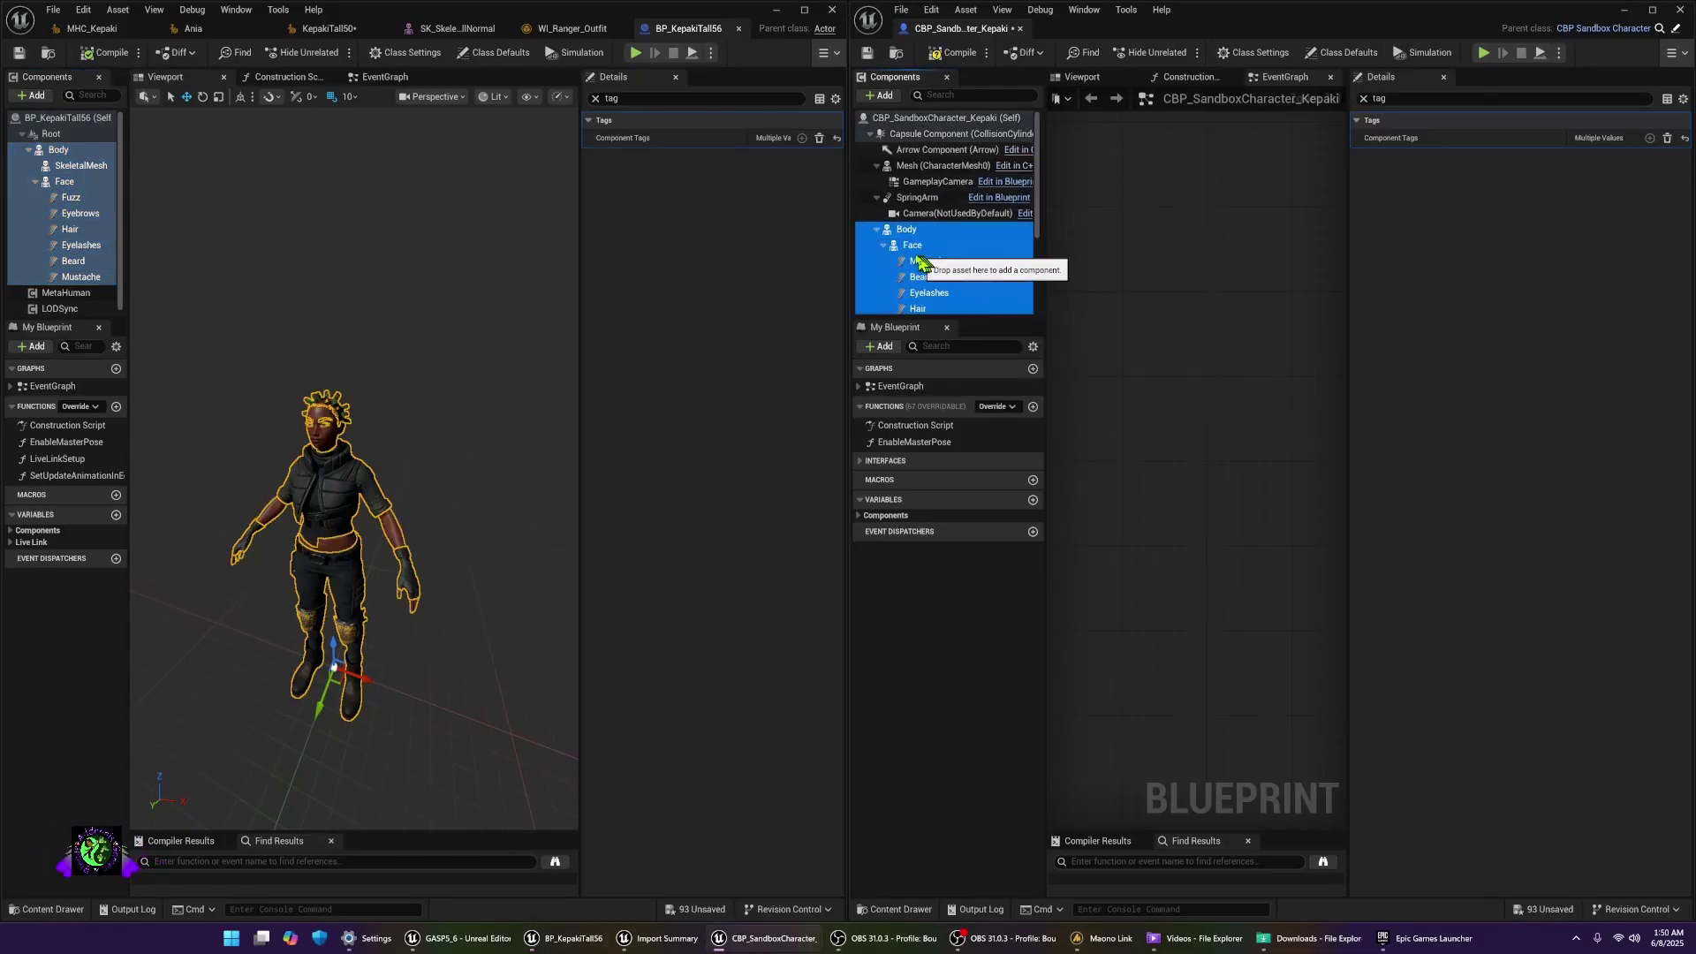
- Attach the pasted Body hierarchy under Mesh (CharacterMesh0), compile CBP_SandboxCharacter_Kepaki and show its 3D preview
click(899, 231)
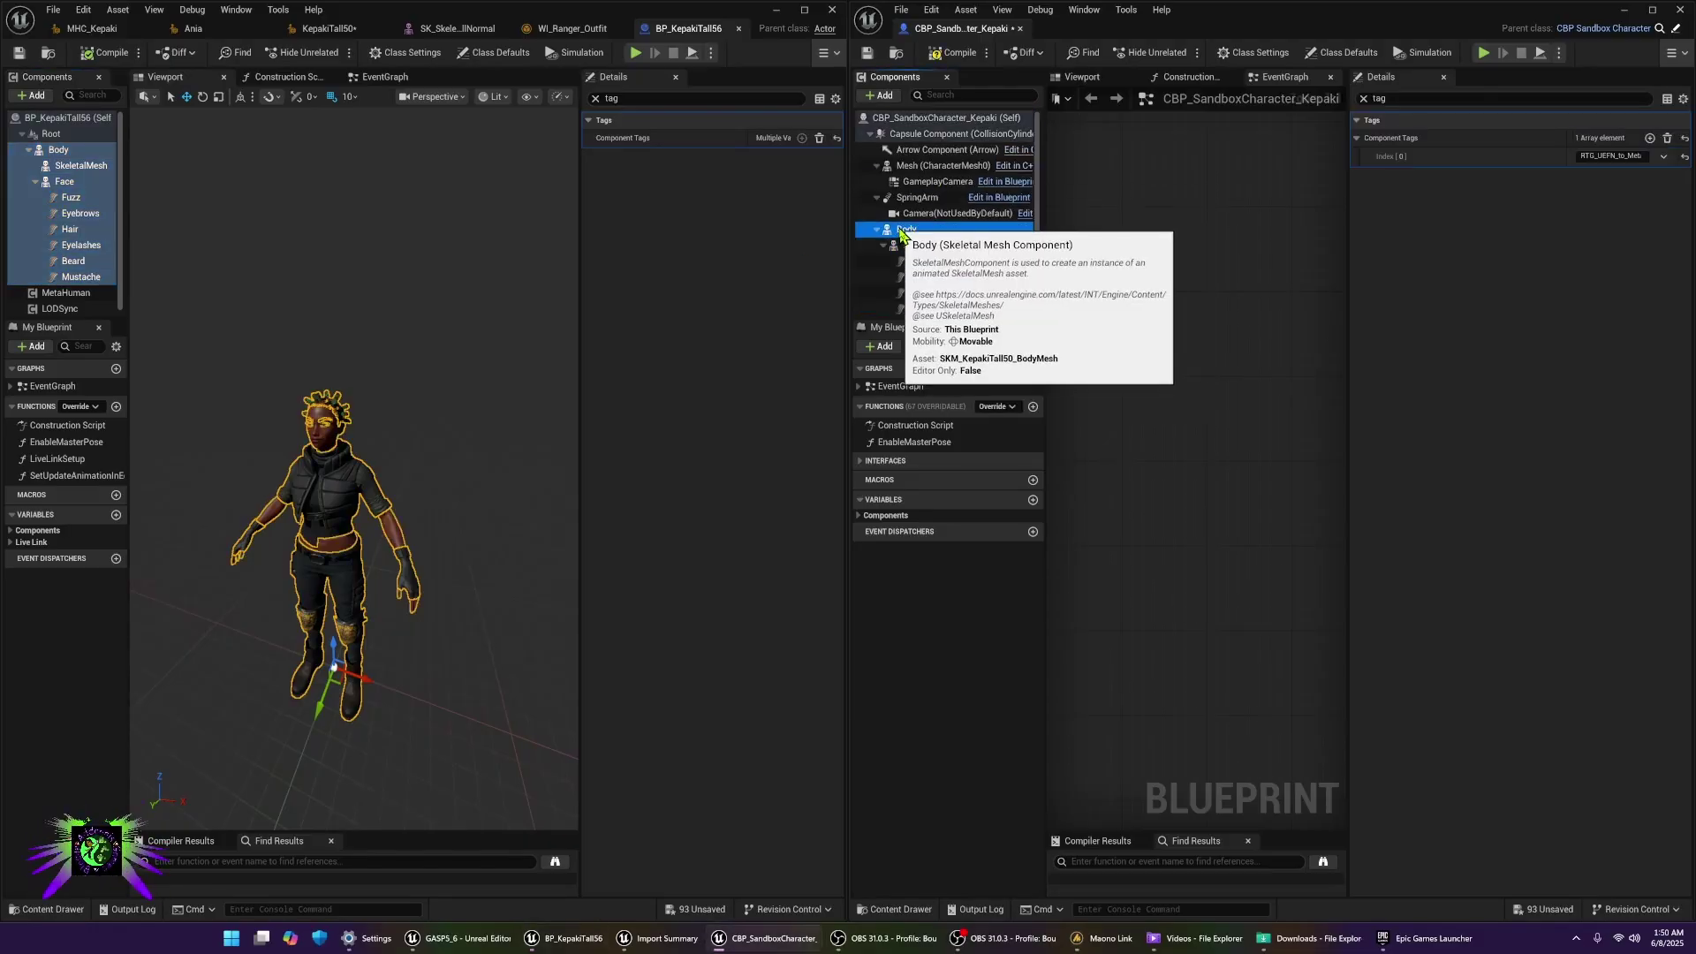
drag(901, 233, 915, 177)
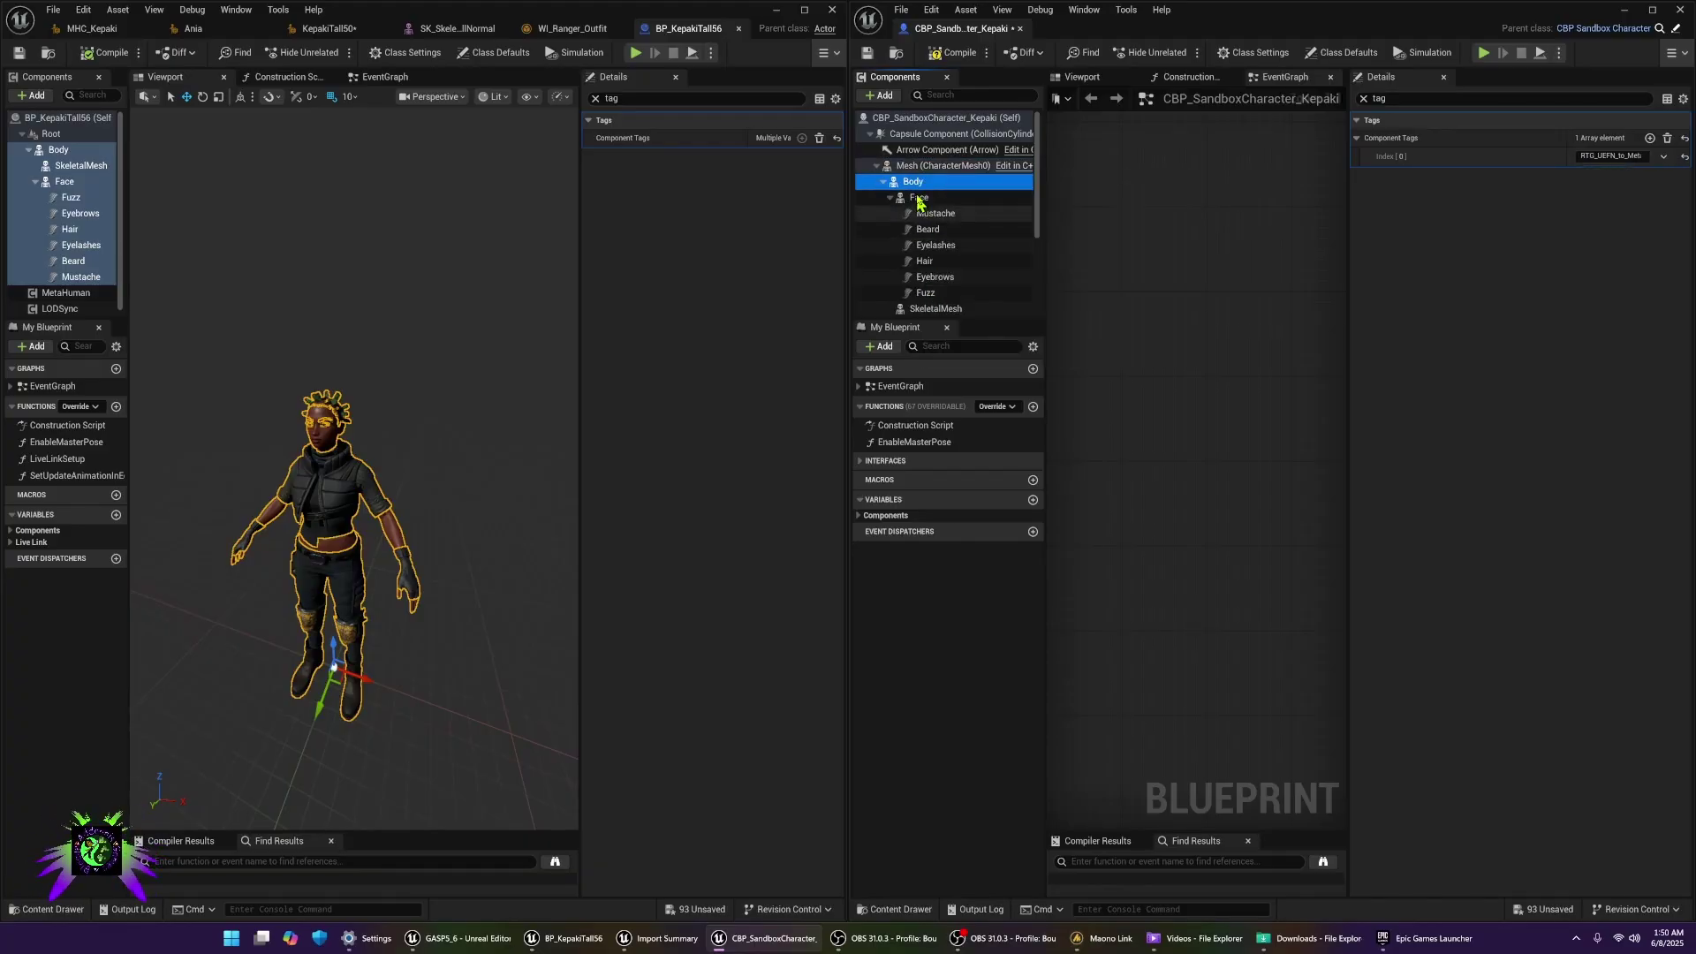
click(941, 166)
click(1079, 78)
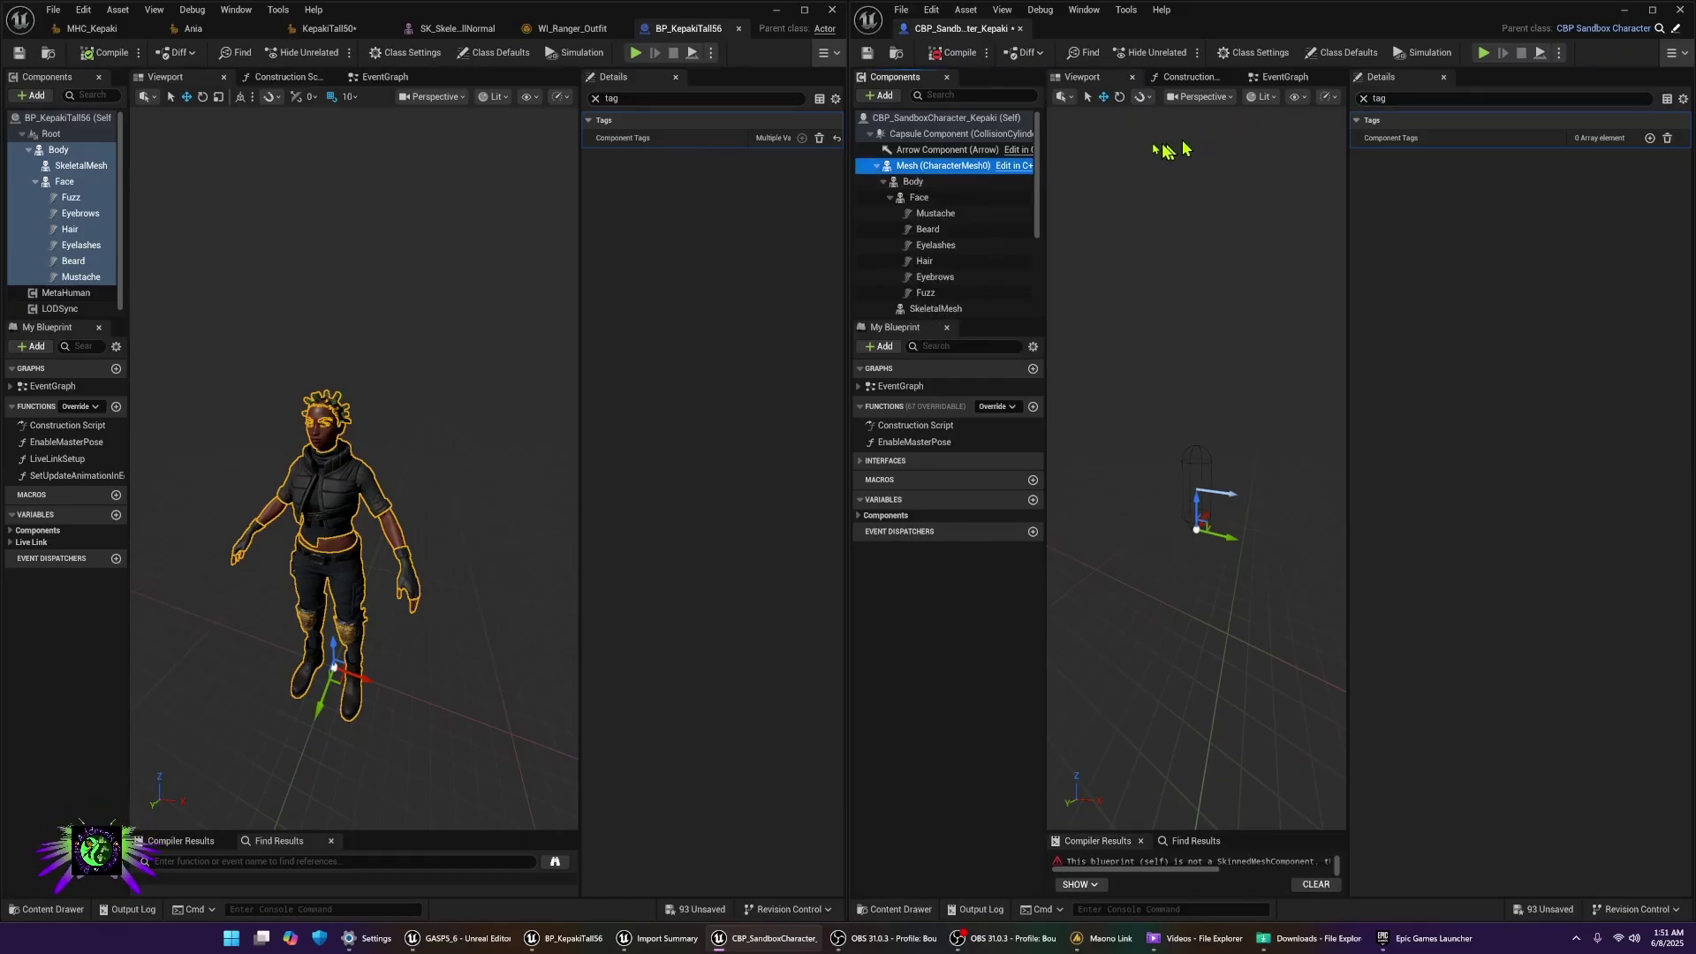
- Clear the property filter on Body, enlarge the compiler results and go to the construction script node behind the error
click(918, 182)
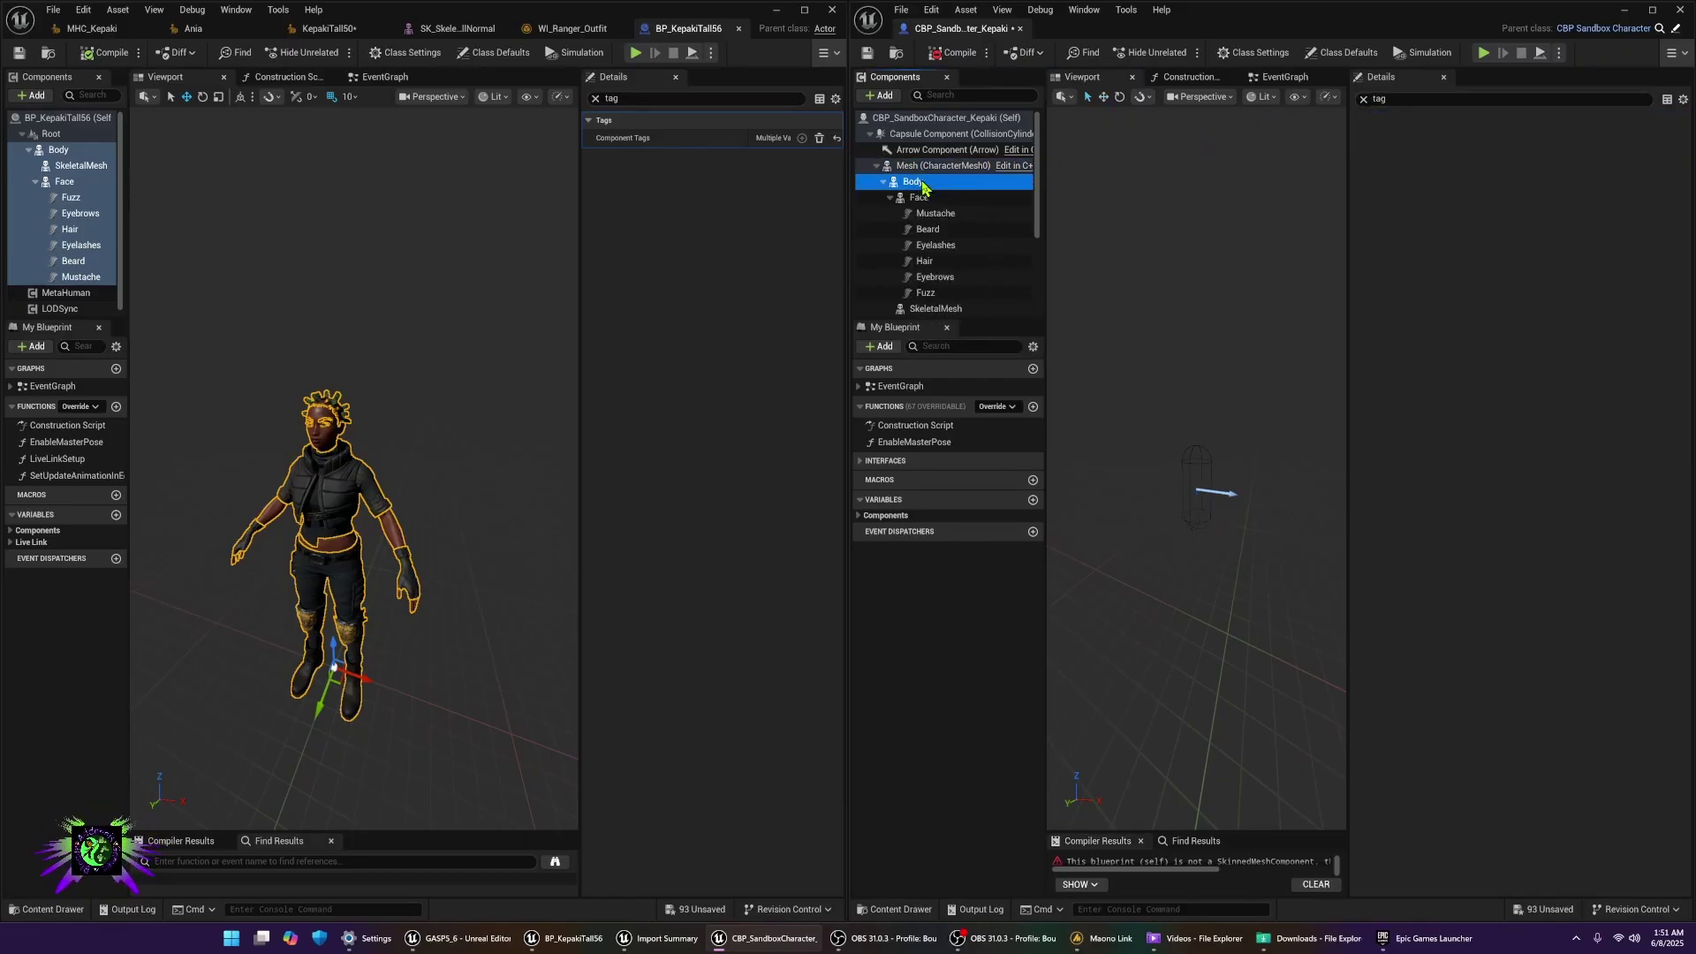
click(1393, 99)
key(BackSpace)
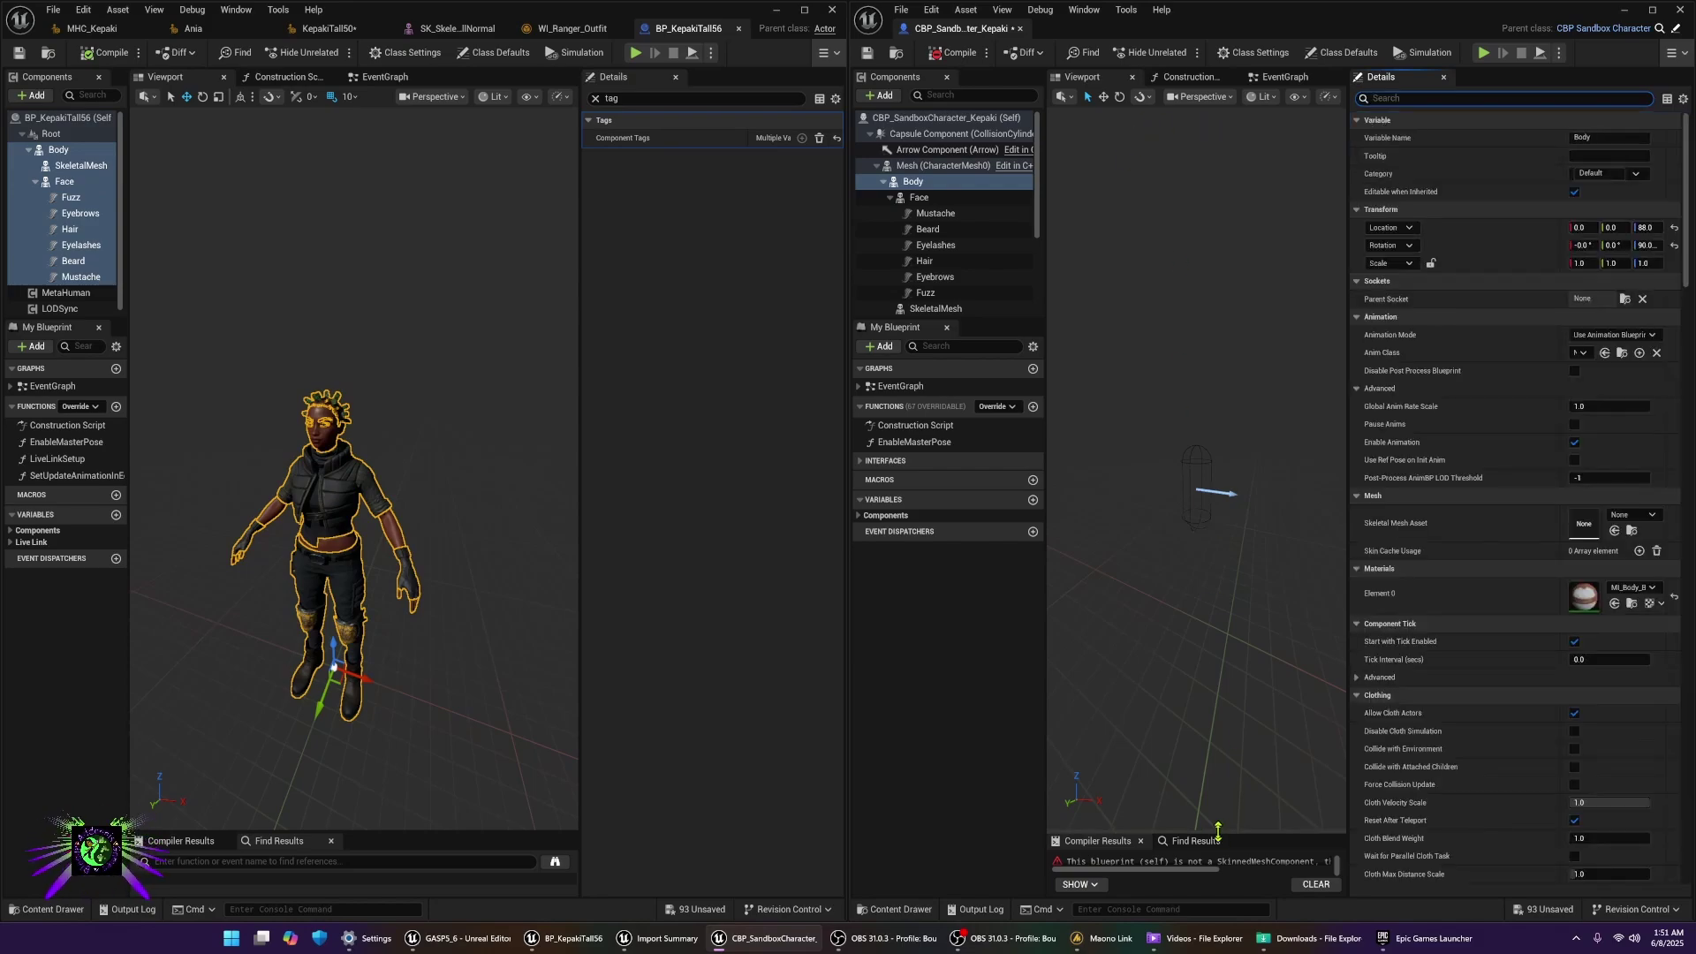
drag(1218, 831, 1218, 680)
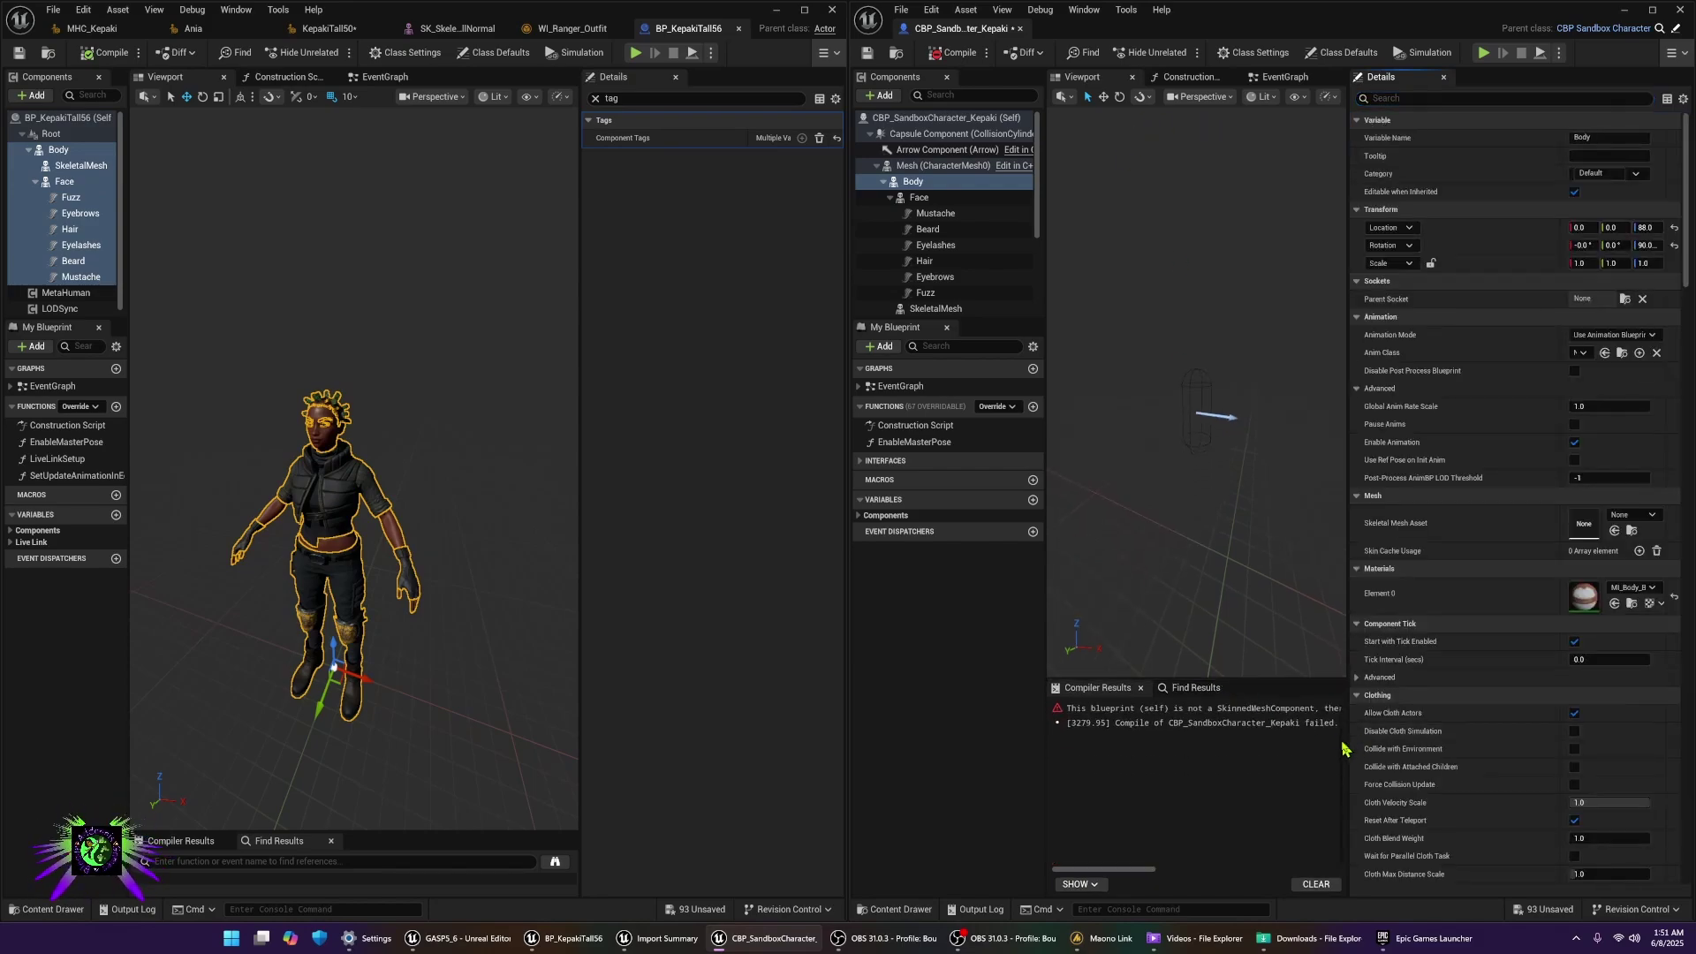
drag(1343, 749, 1638, 746)
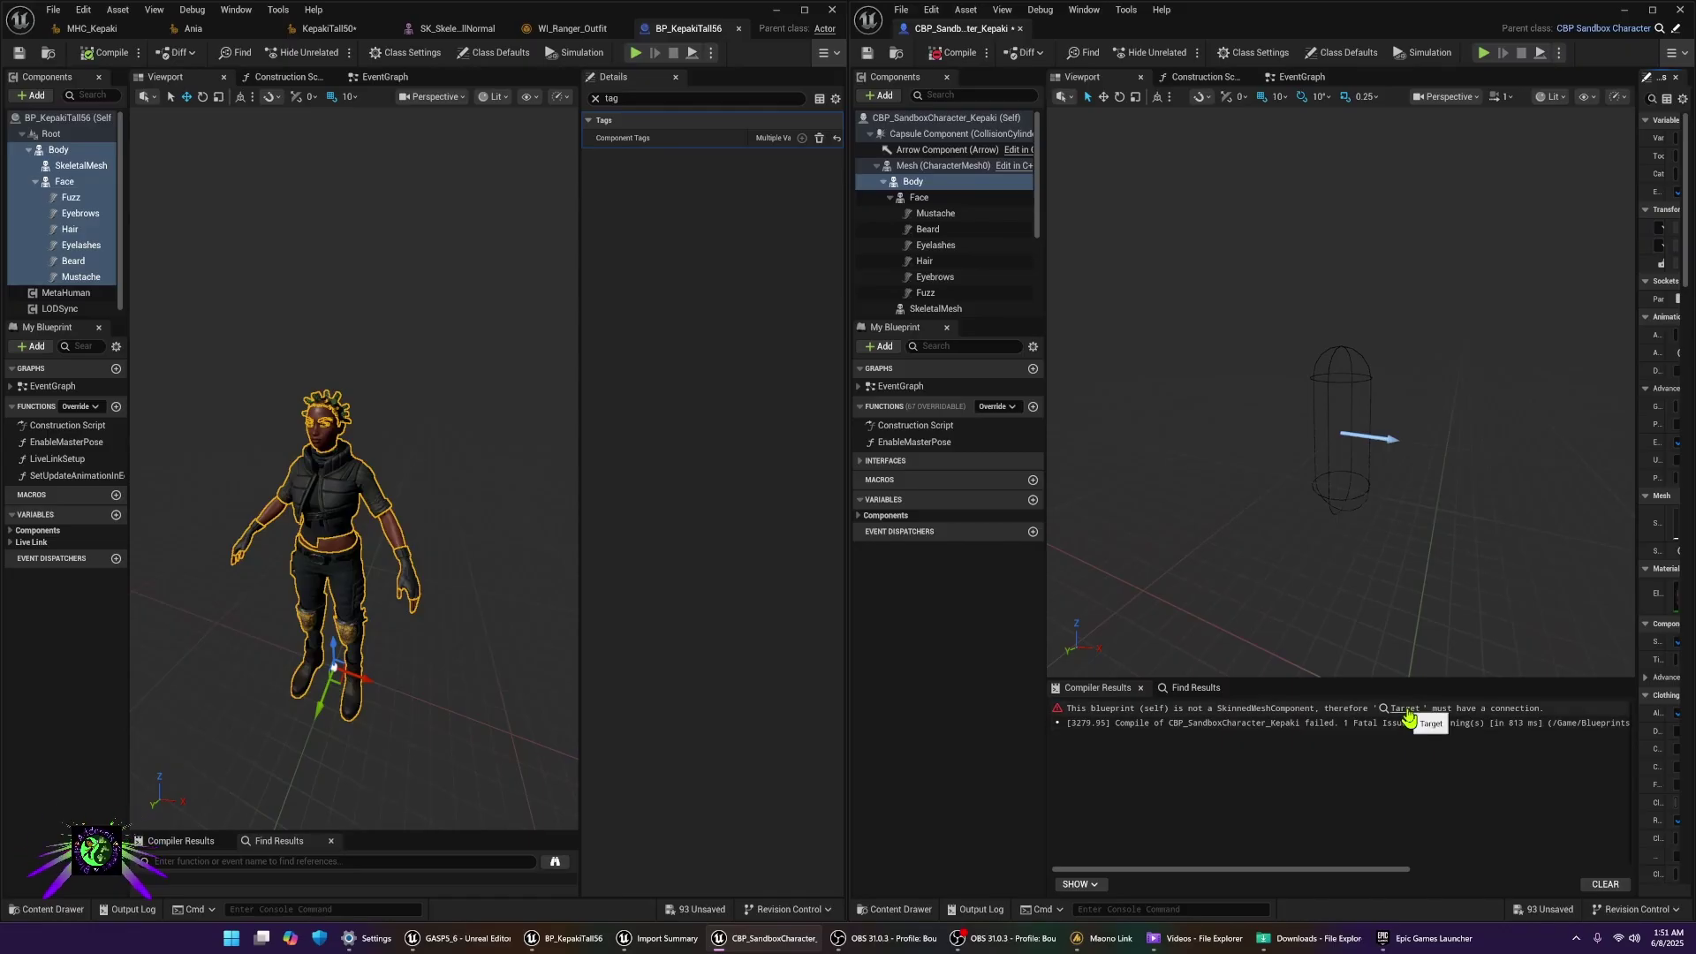
click(1405, 709)
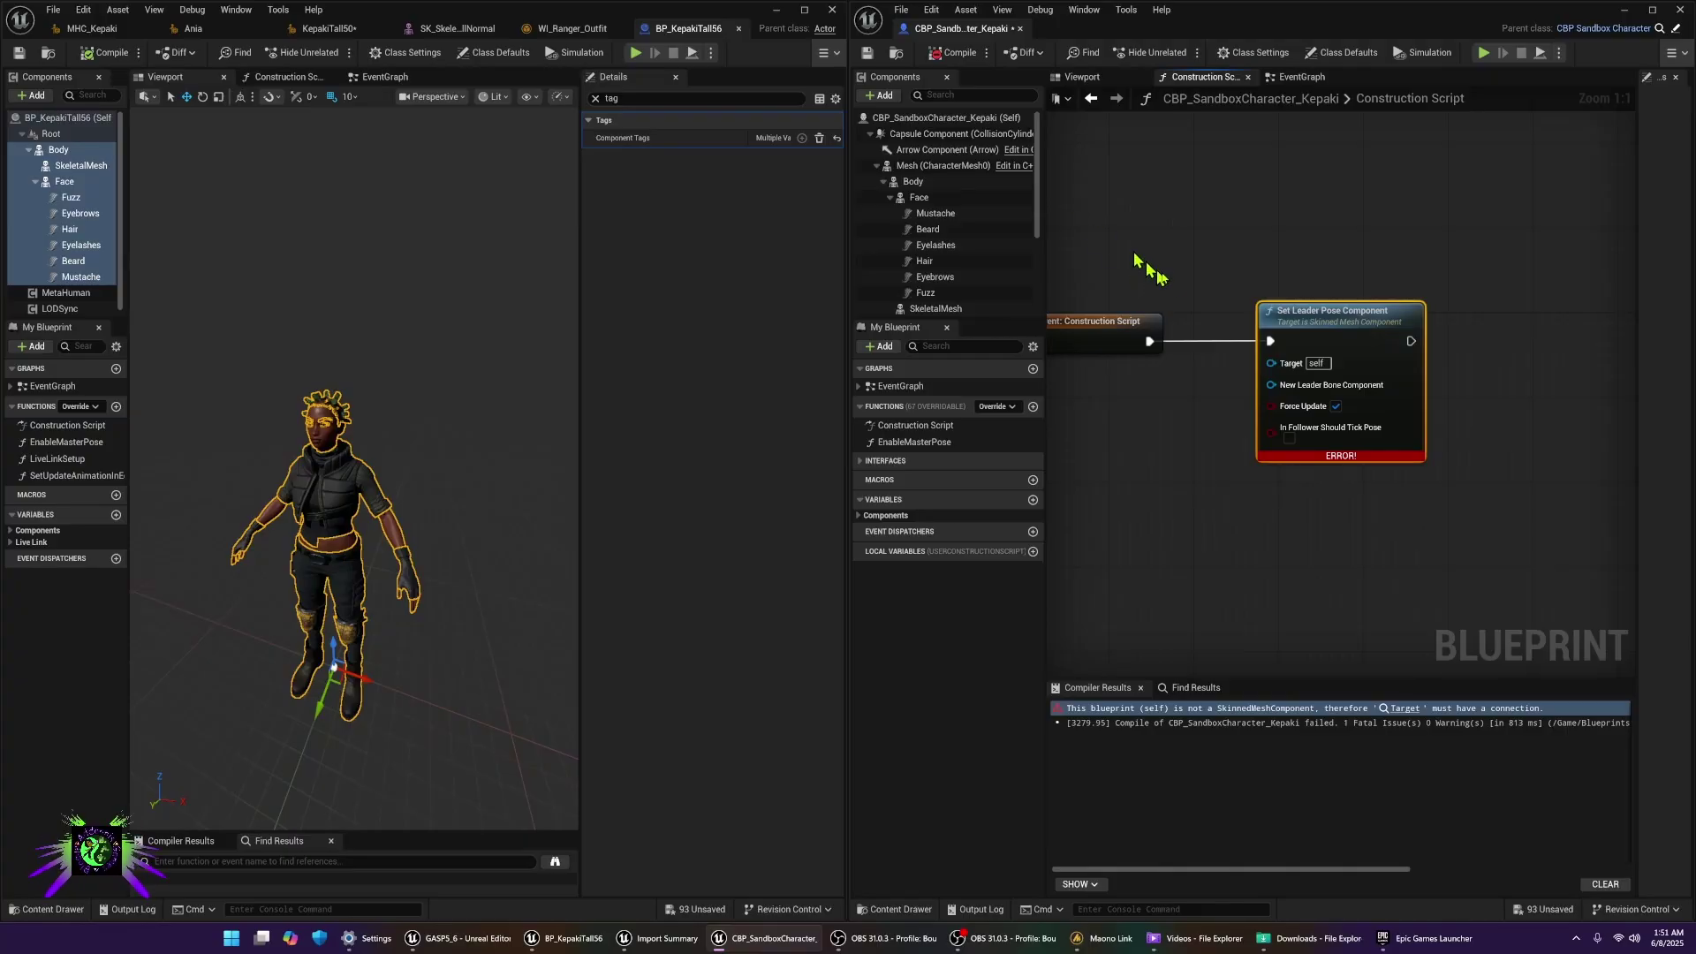
- Add a Body reference to the construction script and connect it to New Leader Bone Component of the Set Leader Pose Component node
click(913, 171)
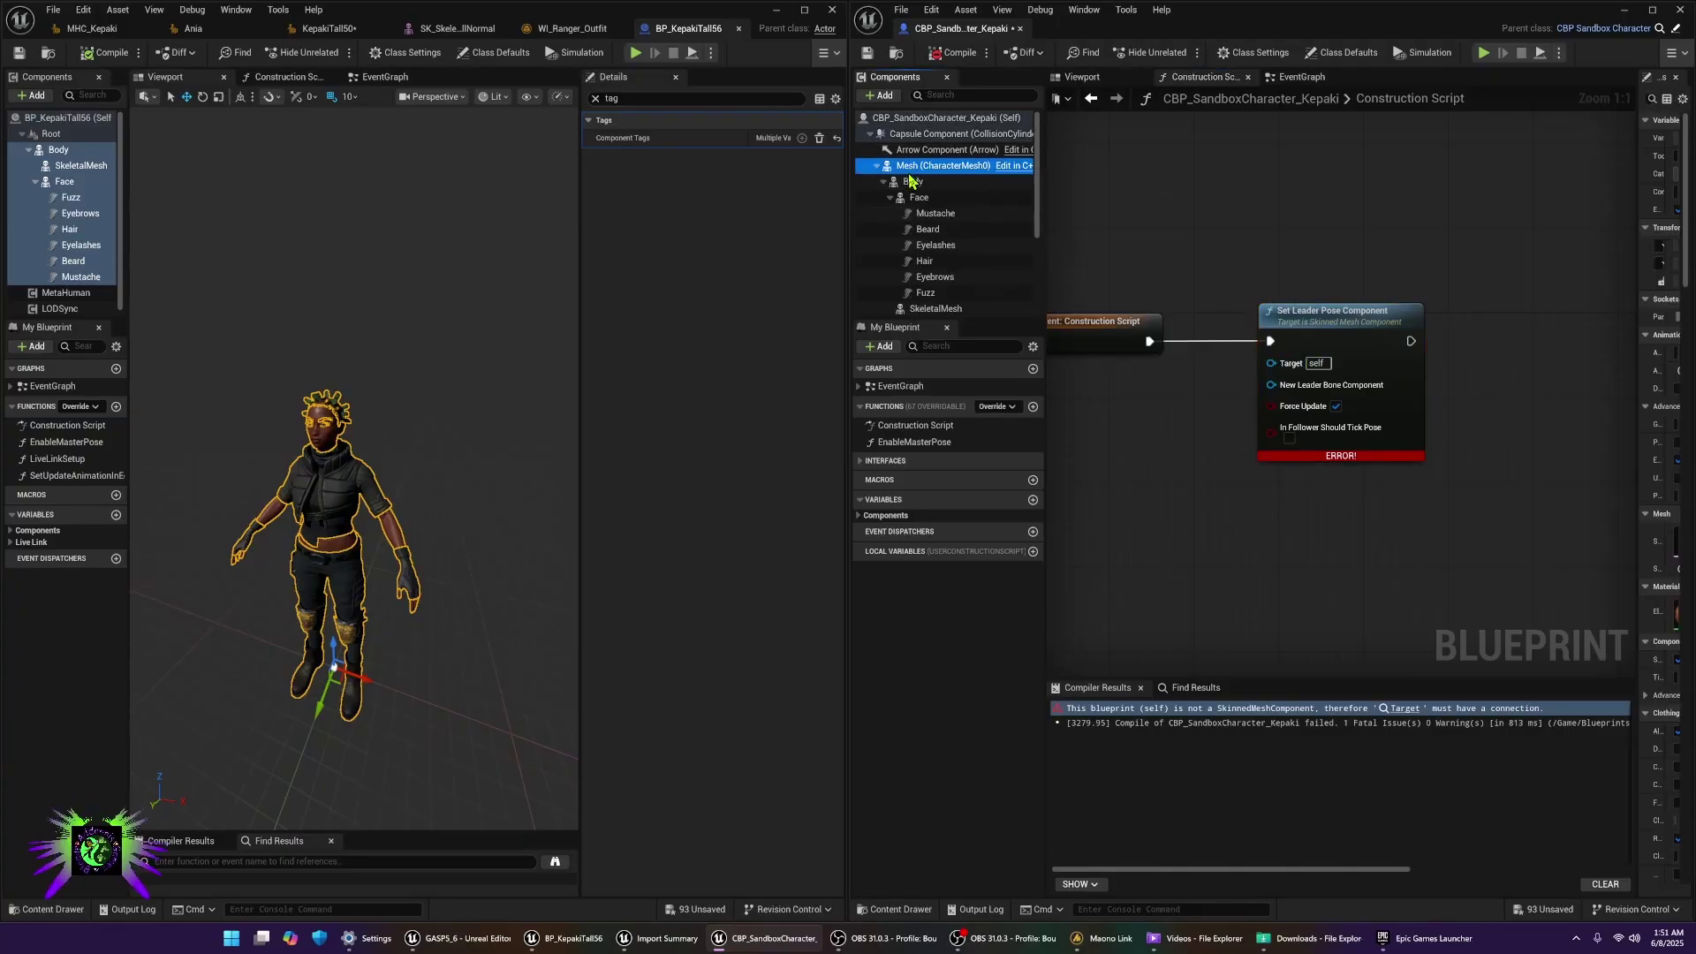
drag(912, 181, 1272, 385)
drag(1120, 391, 1136, 428)
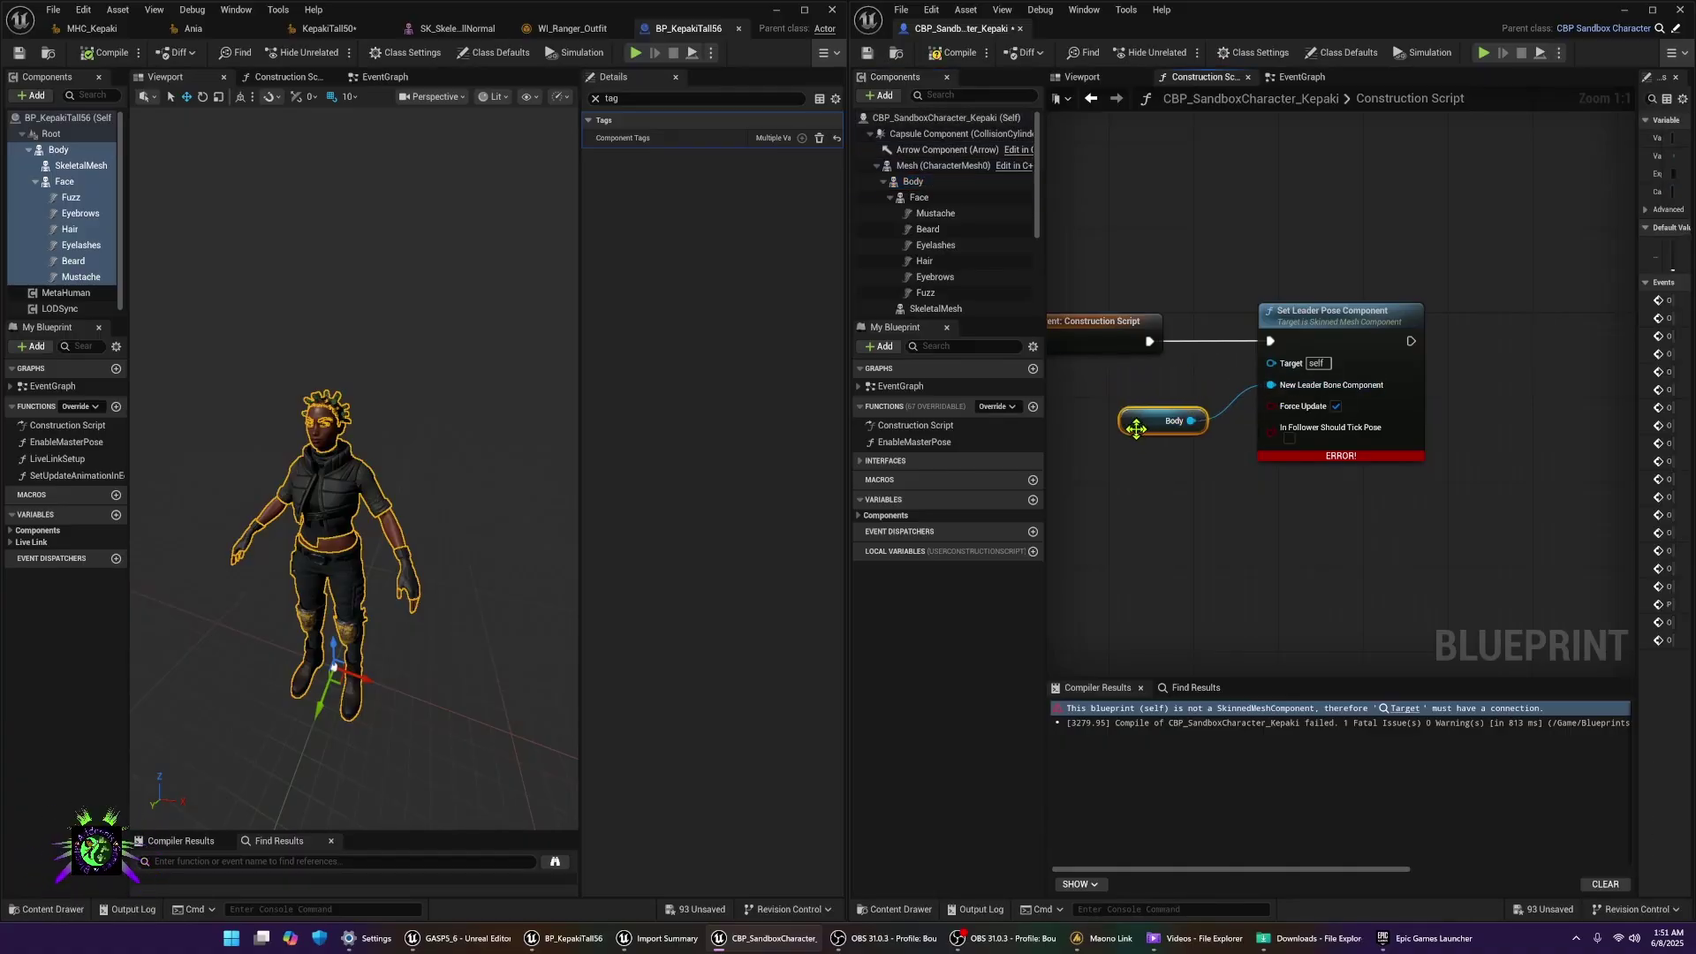
- Connect the SkeletalMesh component to the Target of Set Leader Pose Component, and compile CBP_SandboxCharacter_Kepaki with the 3D preview shown
scroll(965, 267, down, 3)
click(945, 245)
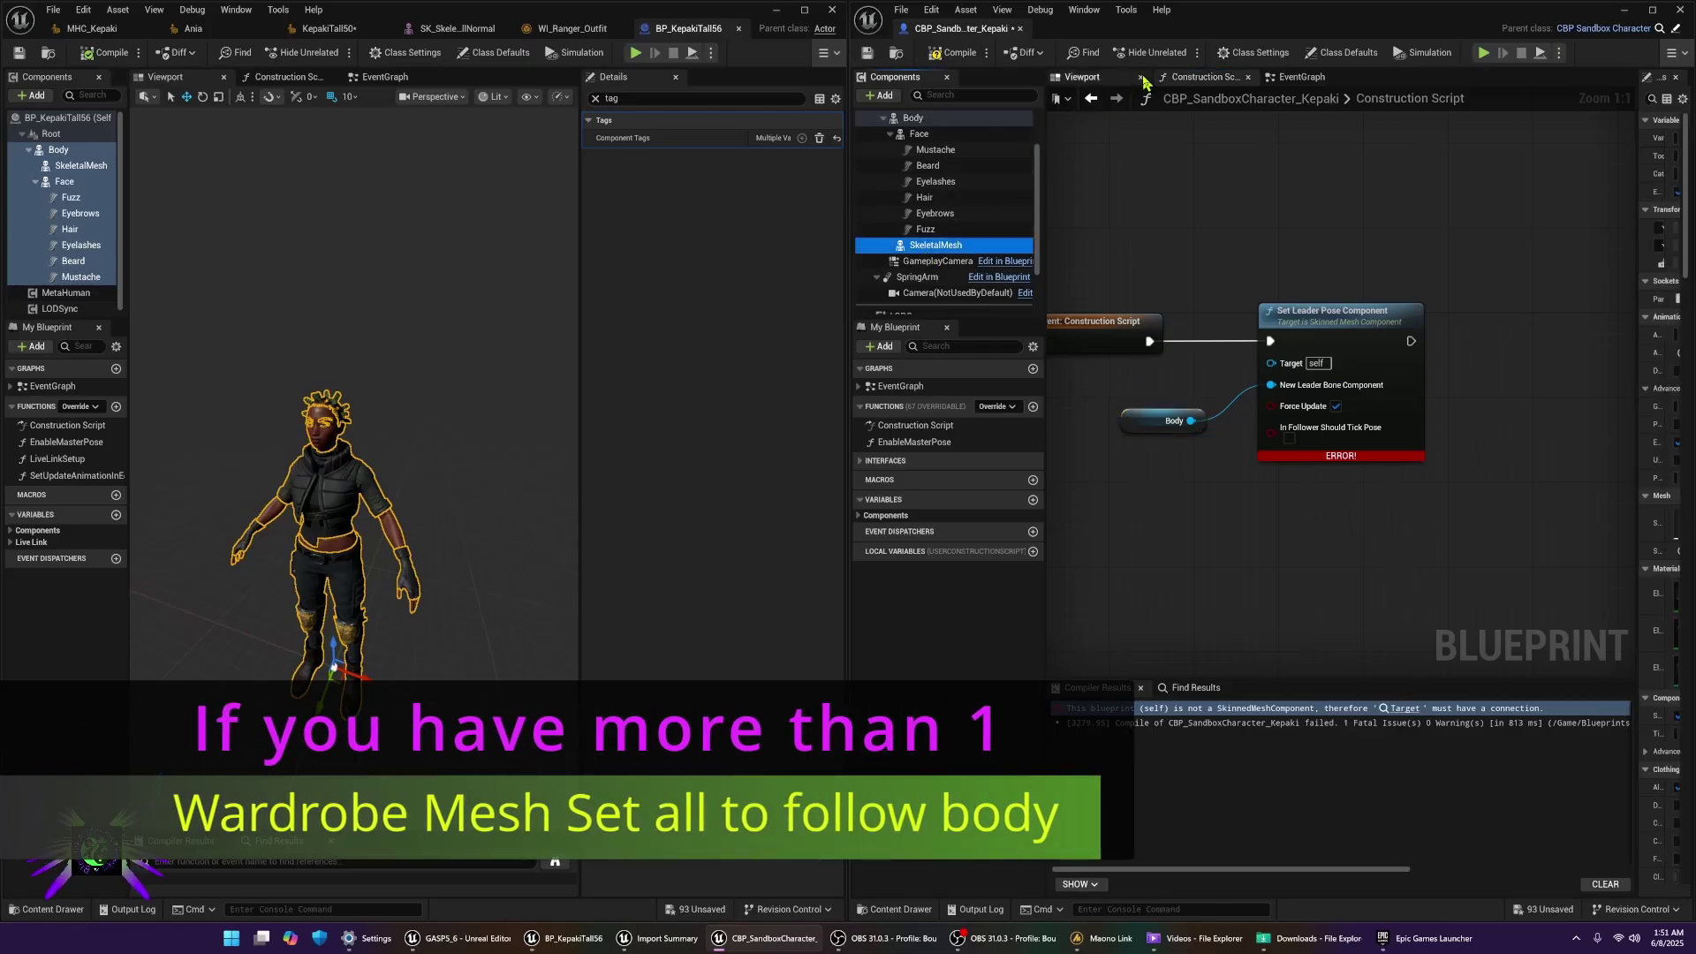
click(1115, 84)
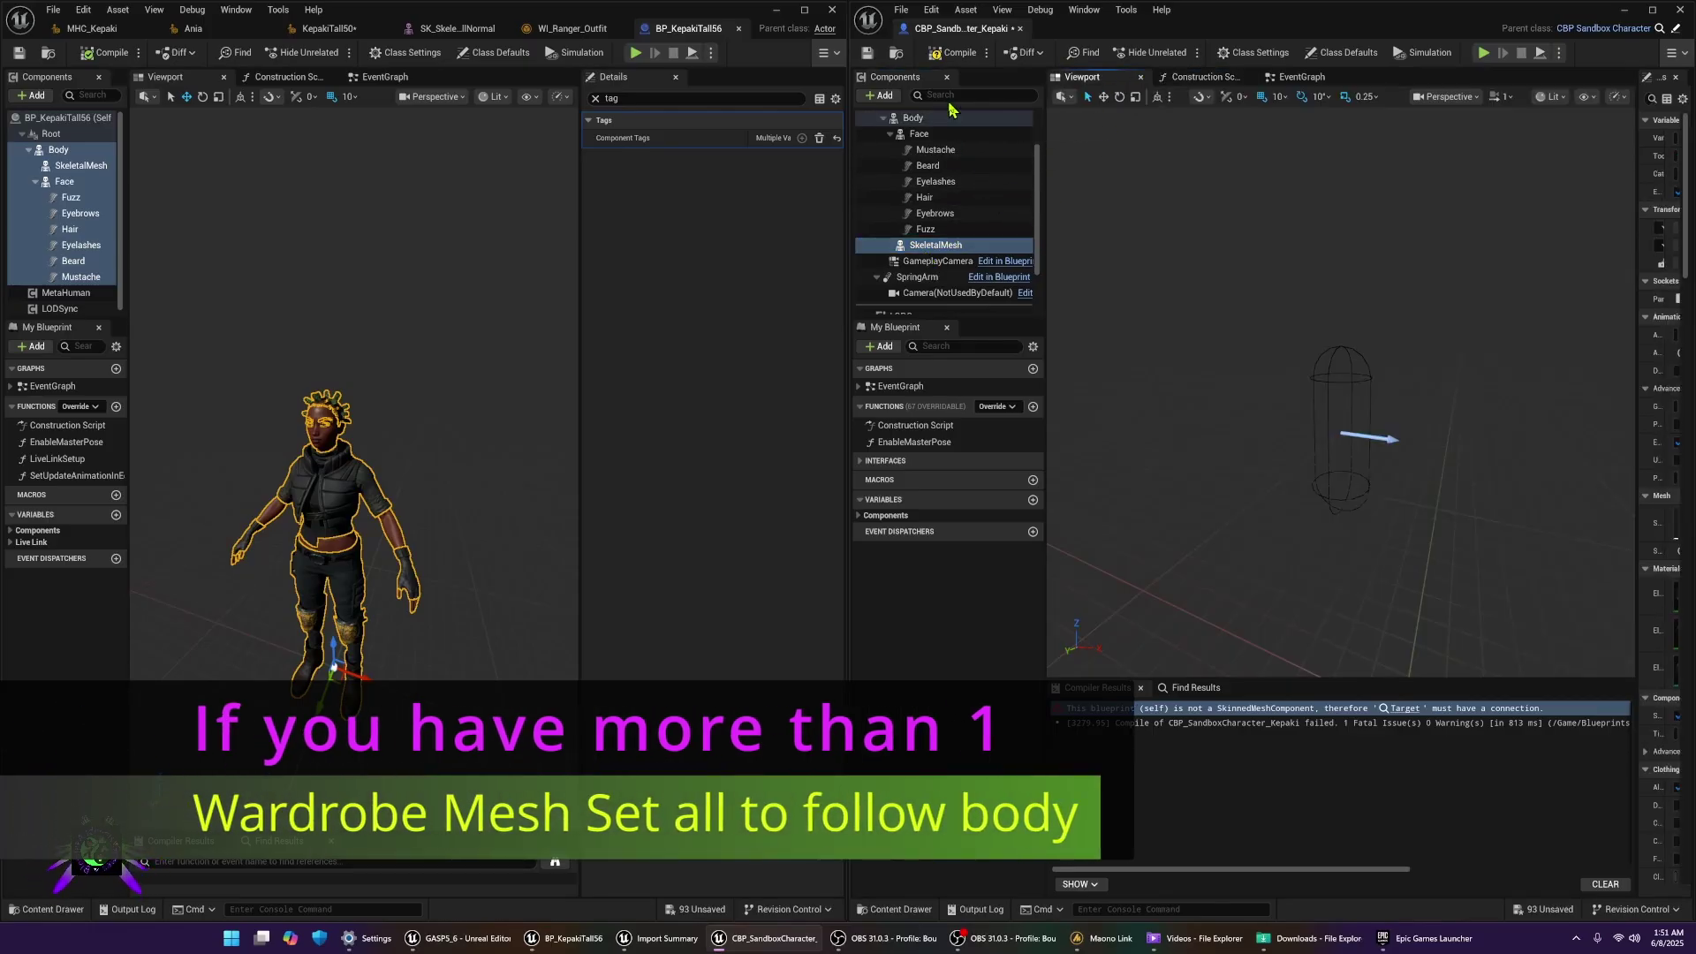
click(1294, 78)
click(1208, 77)
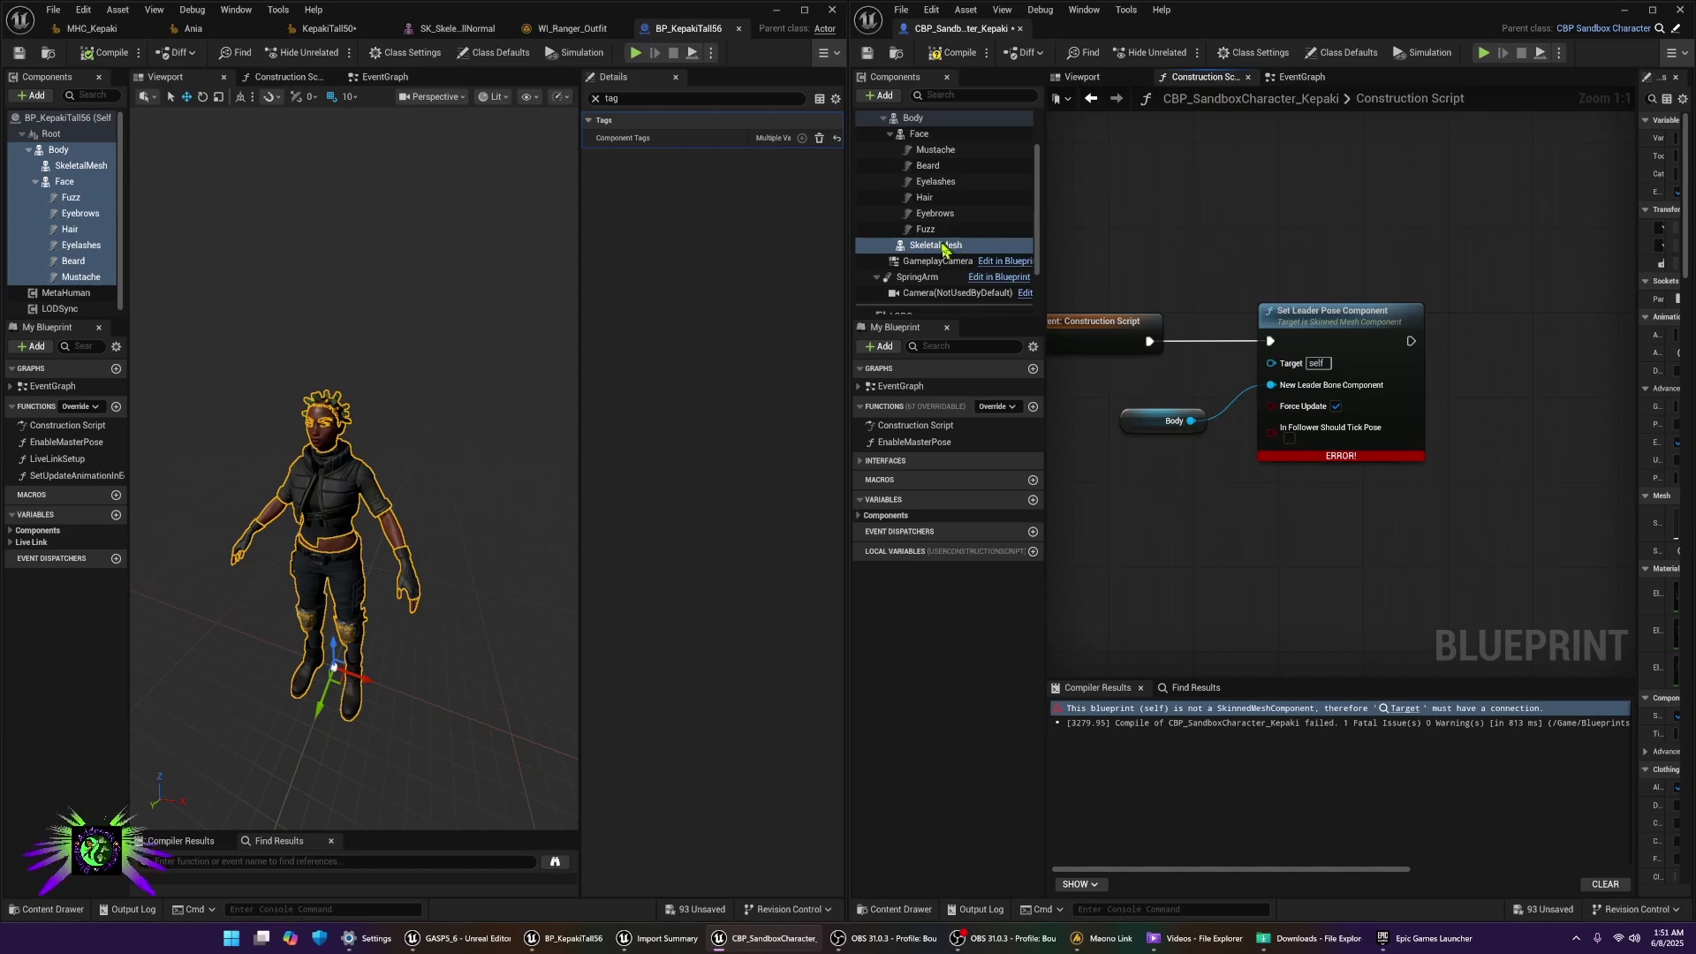
drag(943, 247, 1277, 364)
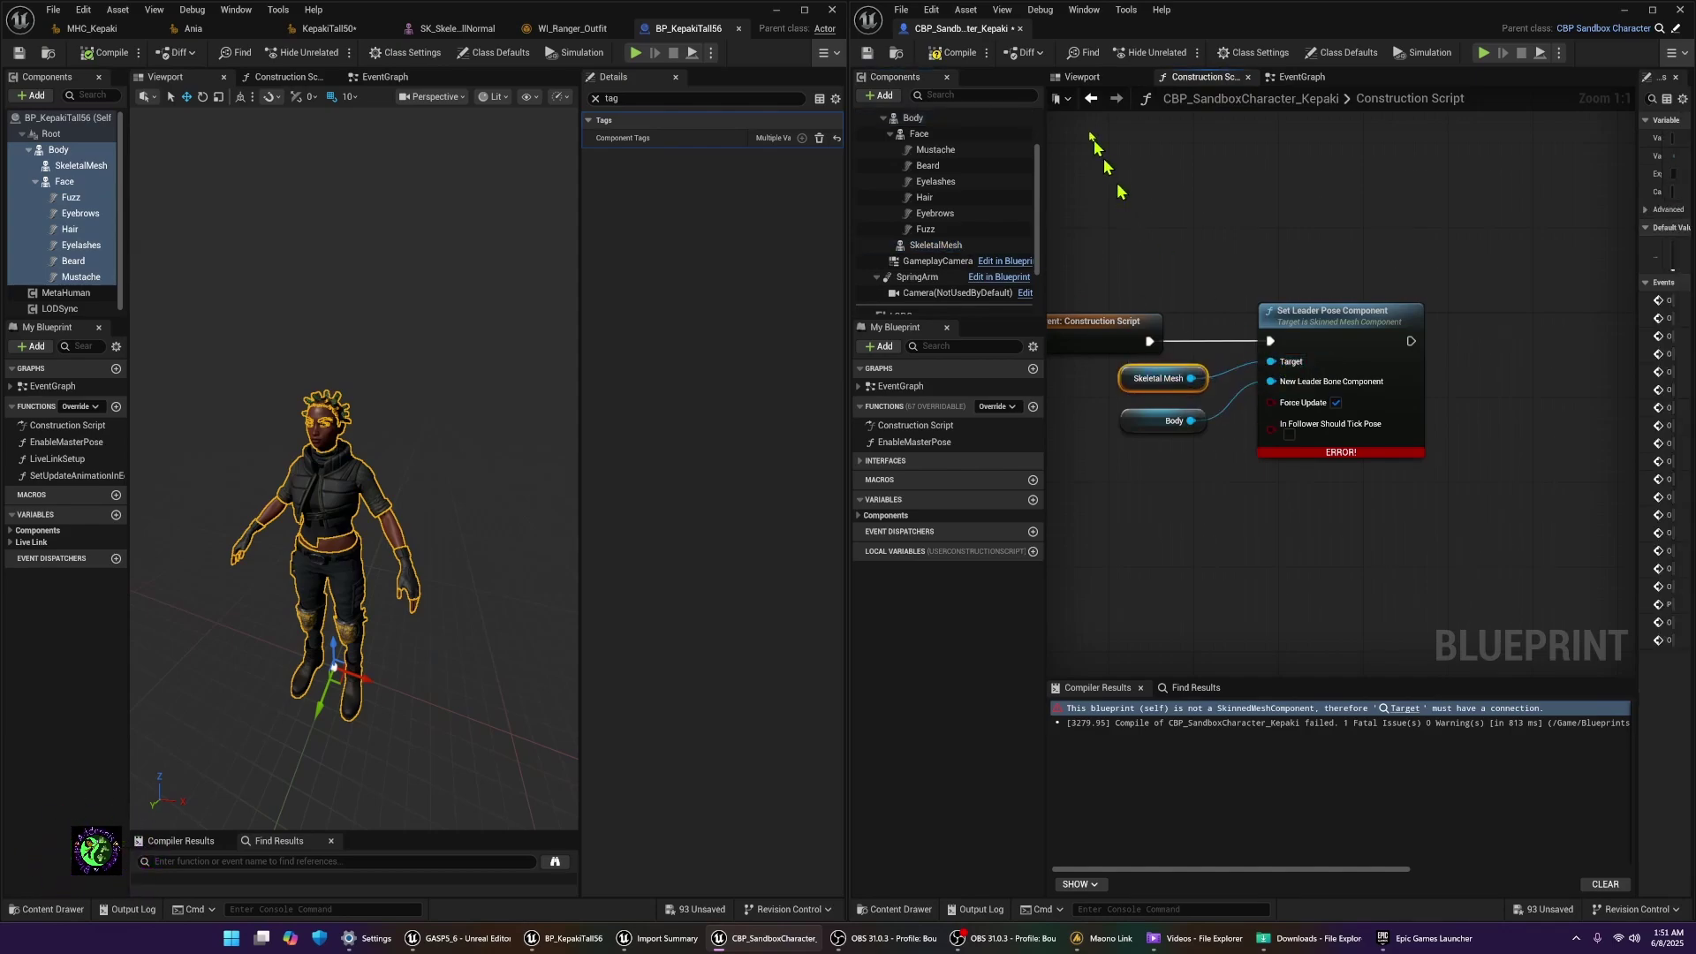
click(1077, 79)
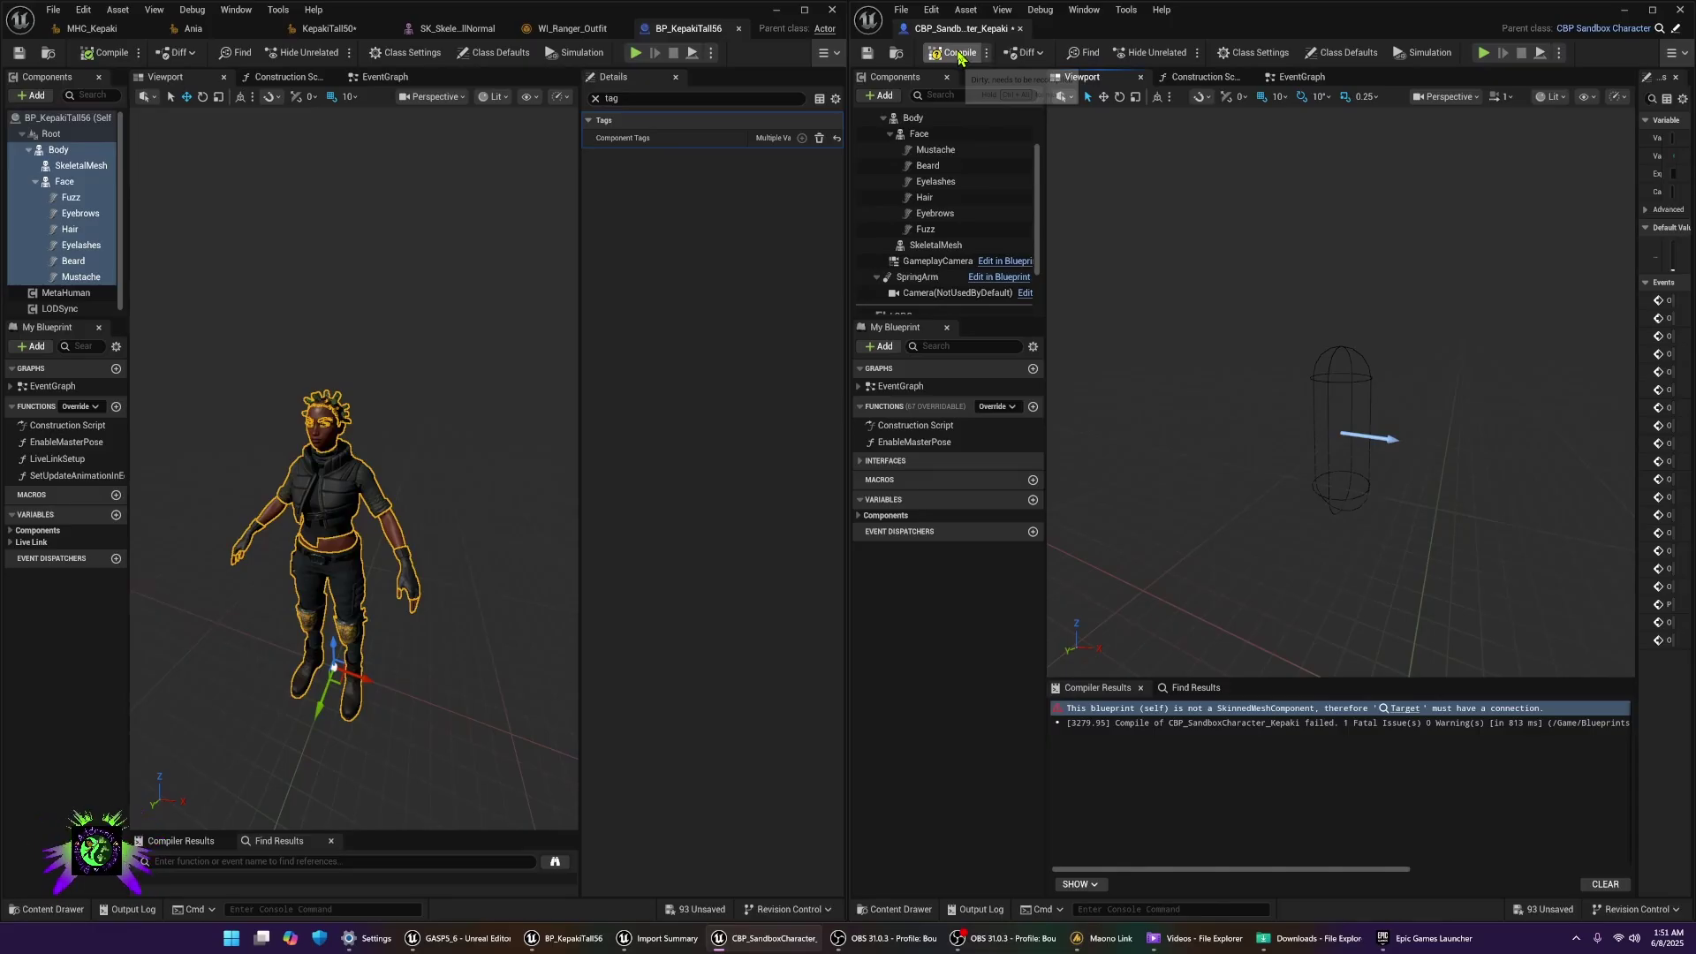
click(957, 54)
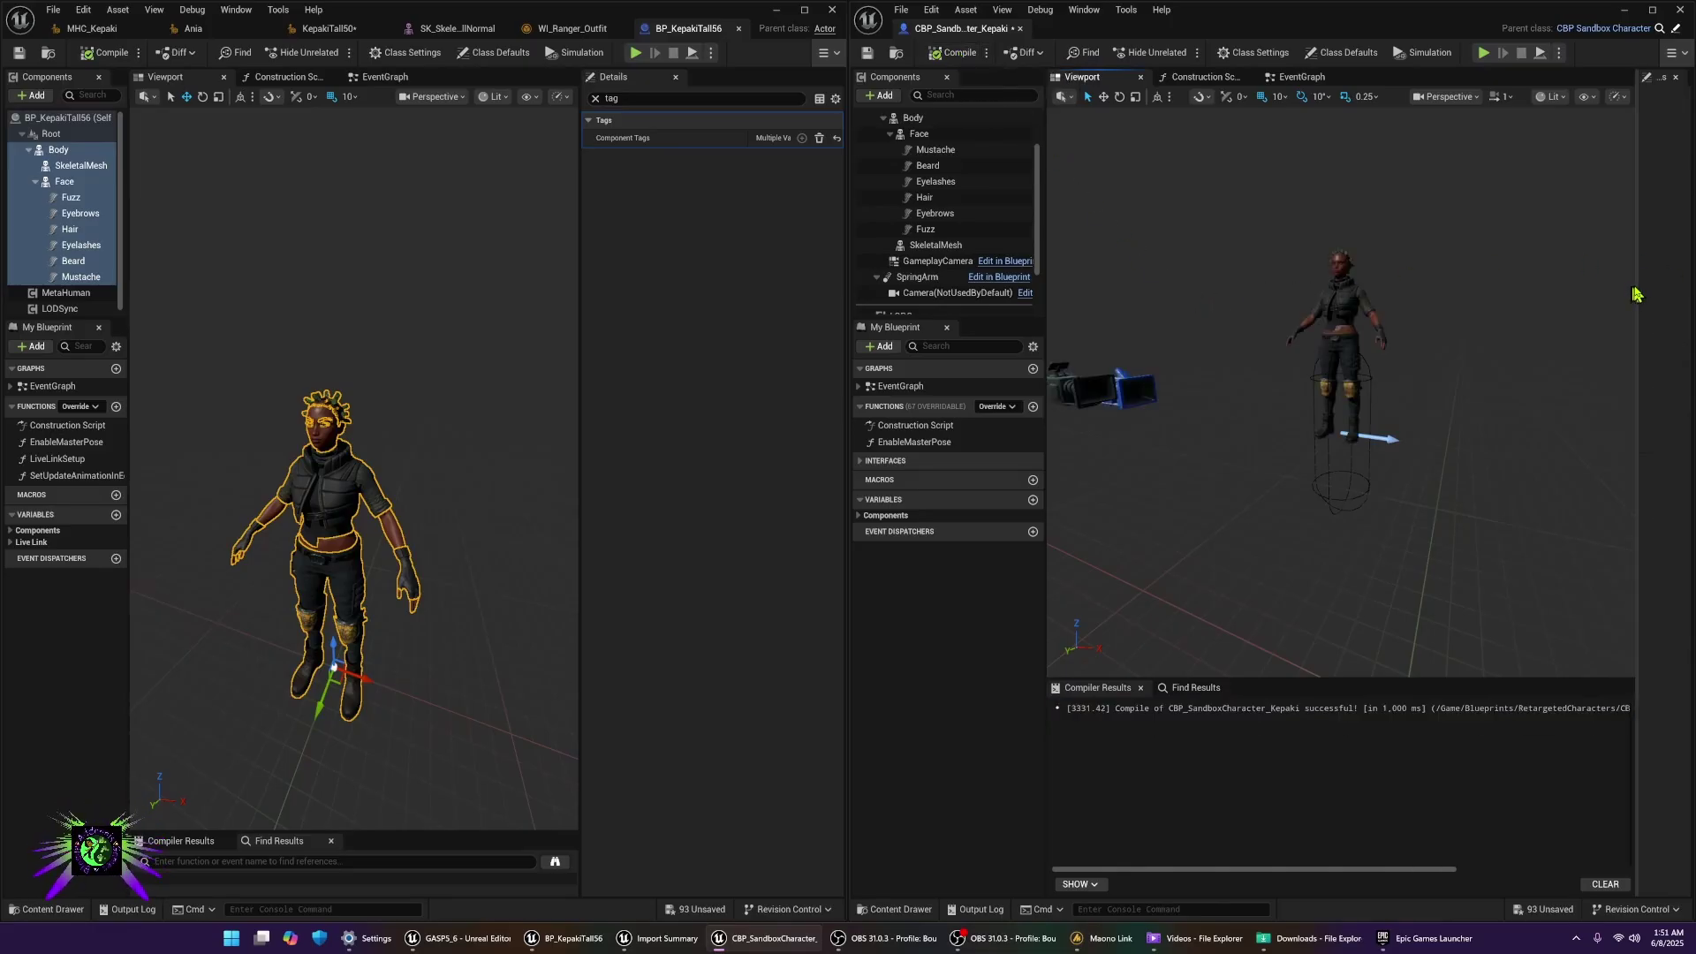
- Widen the property area and reset the Body component's location and rotation to their defaults
drag(1636, 285, 1464, 291)
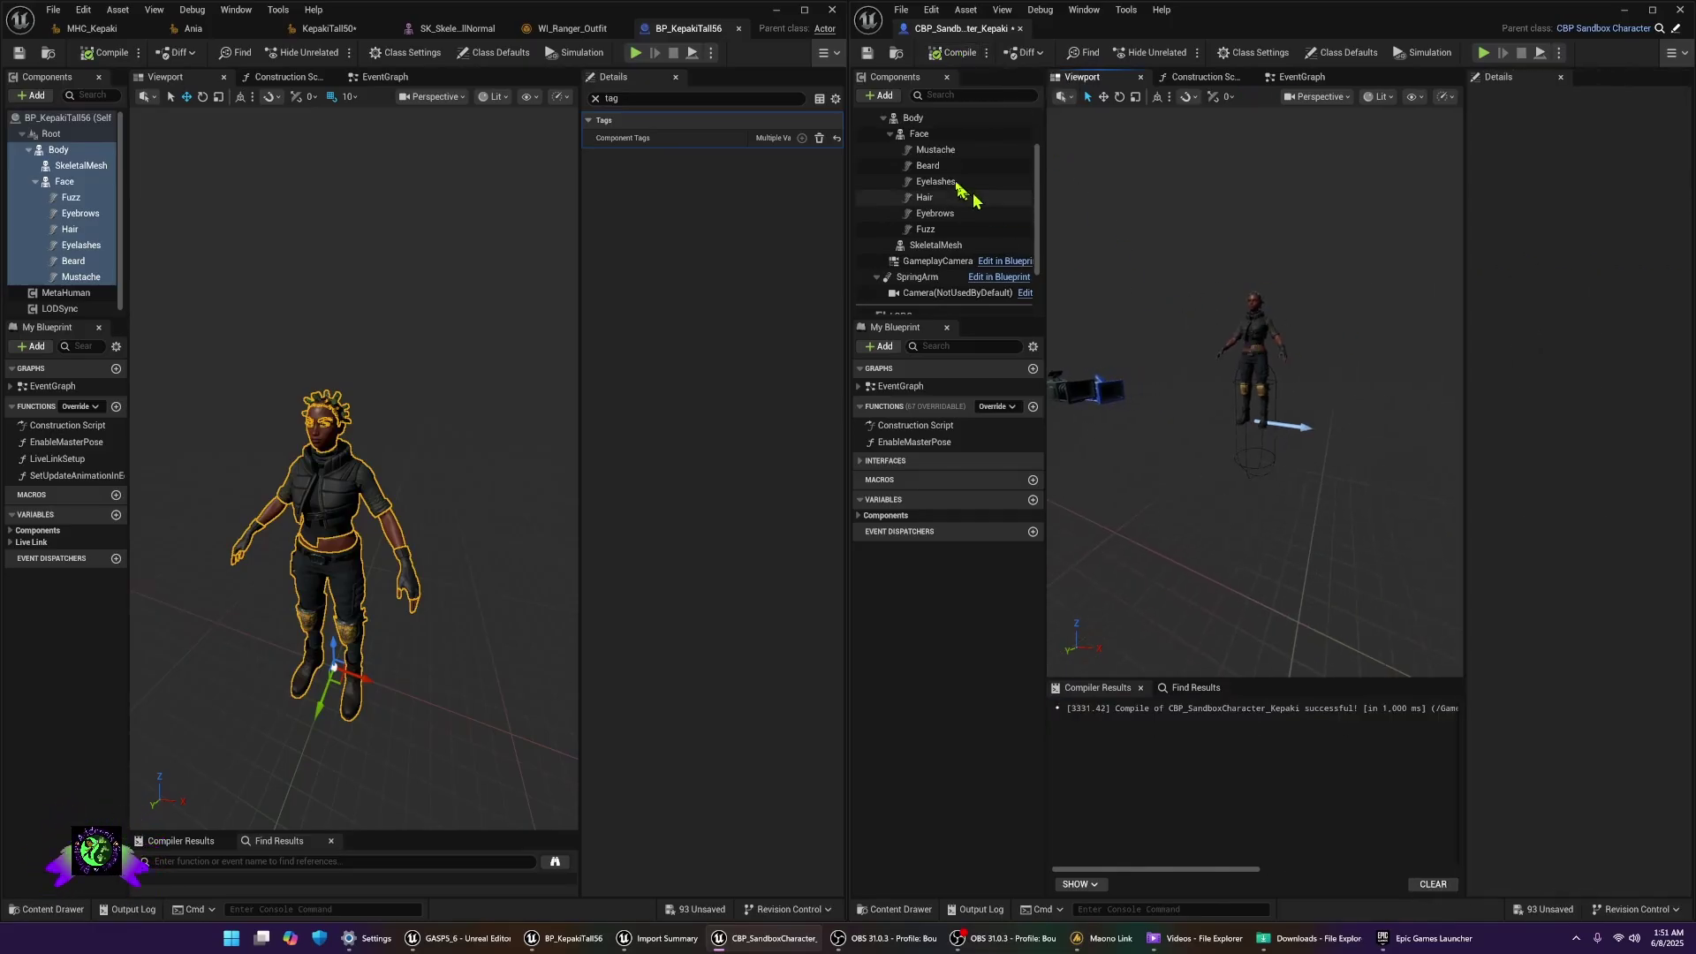
click(910, 118)
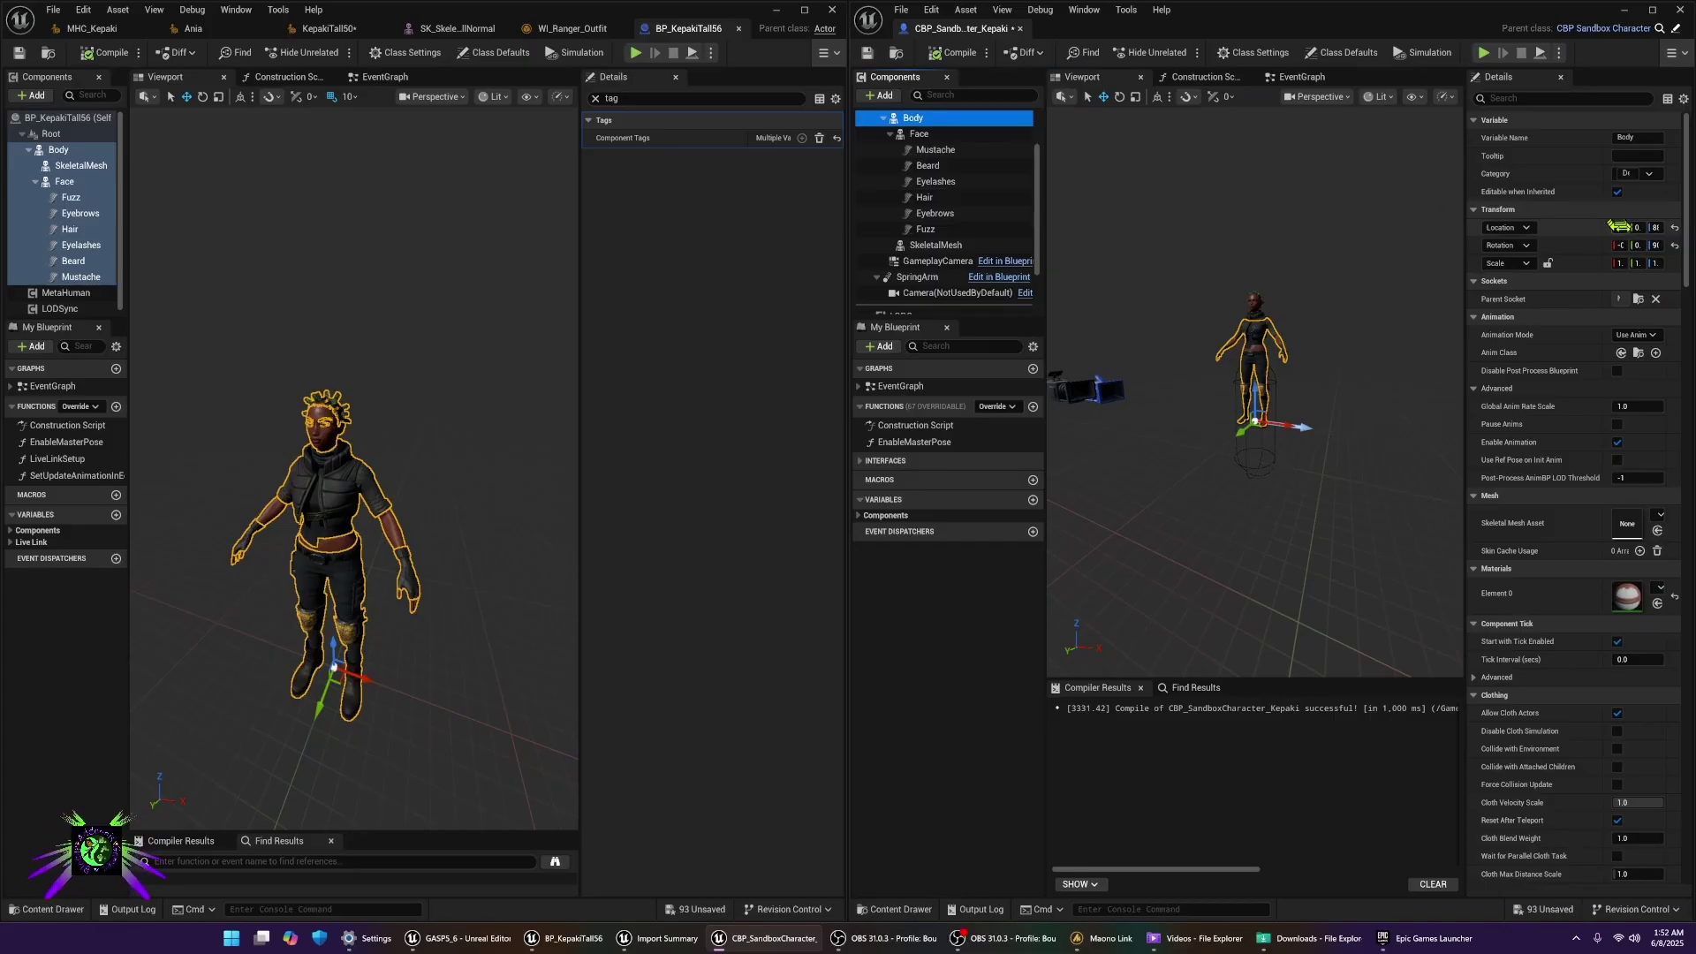
click(1674, 227)
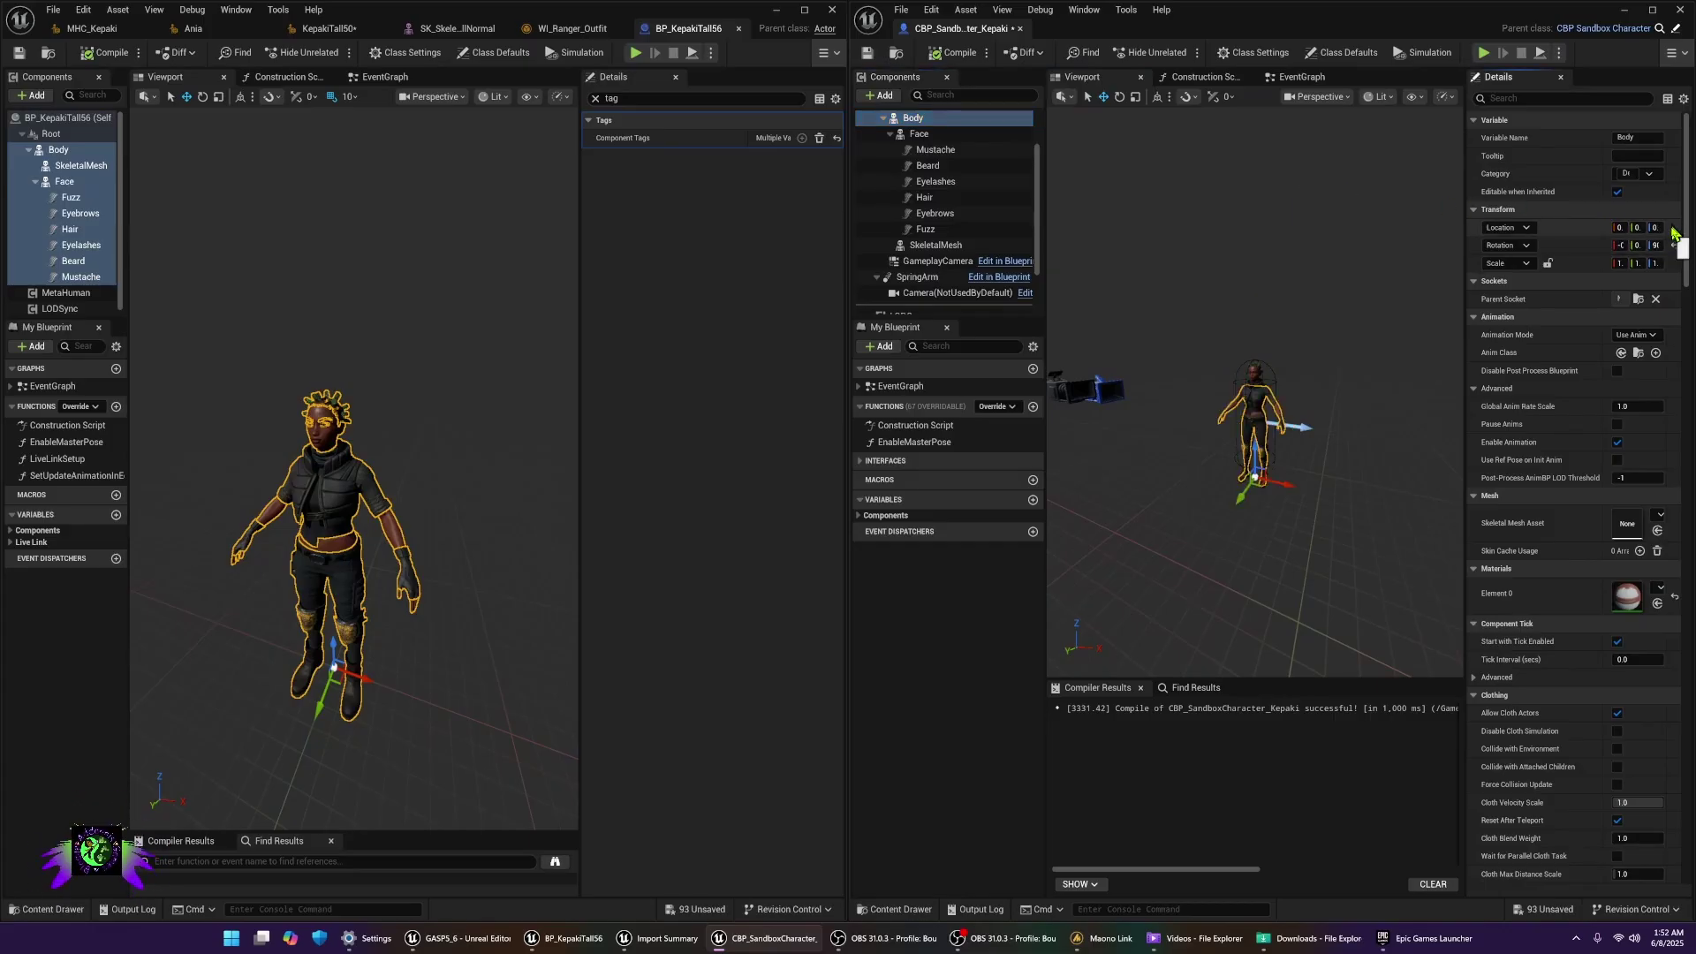
click(1675, 246)
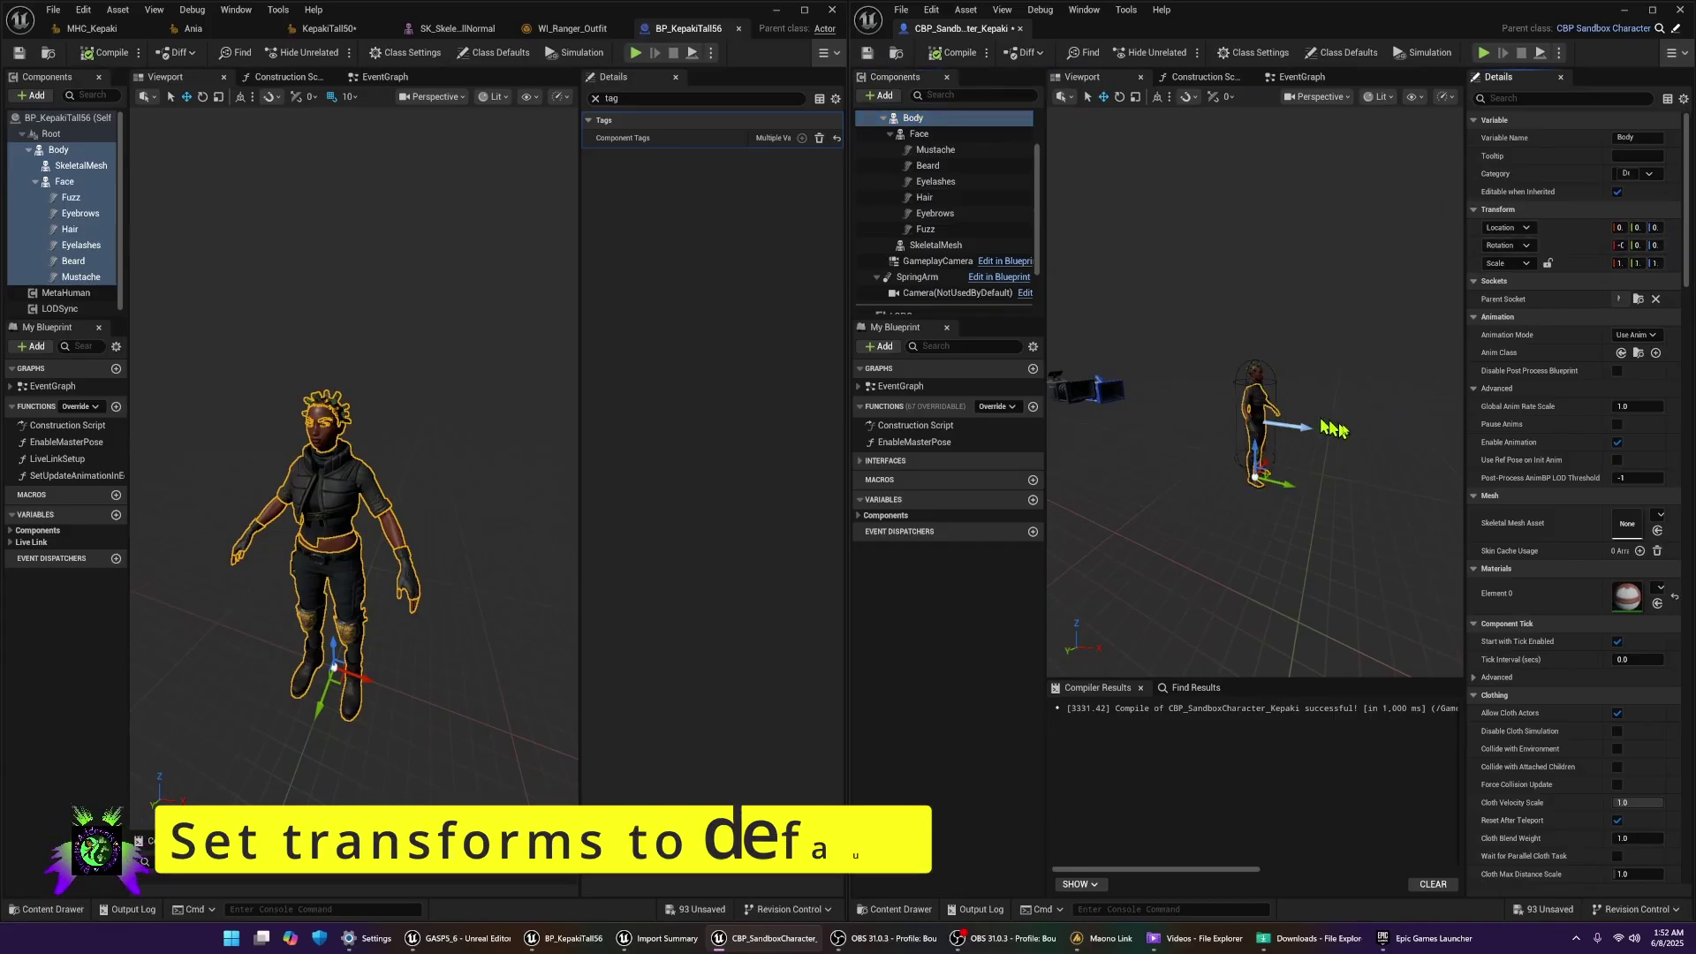
- Set the Body component's Anim Class to ABP_GenericRetarget and save CBP_SandboxCharacter_Kepaki
drag(1468, 446, 1323, 446)
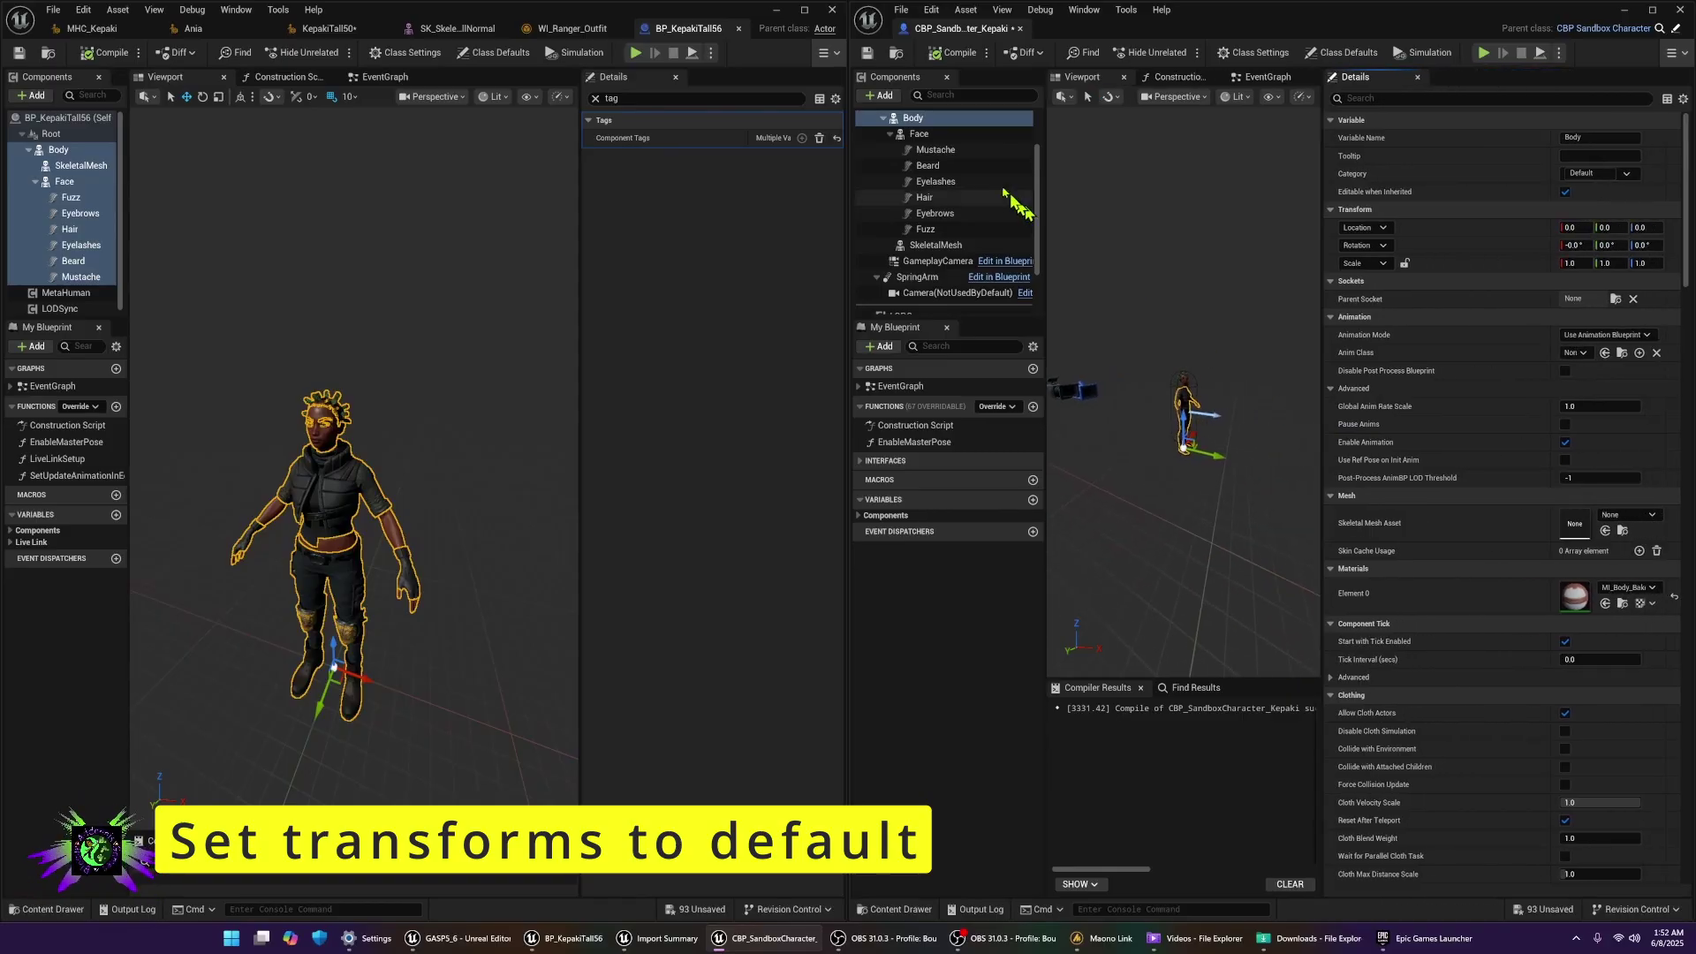
click(1569, 353)
text(g)
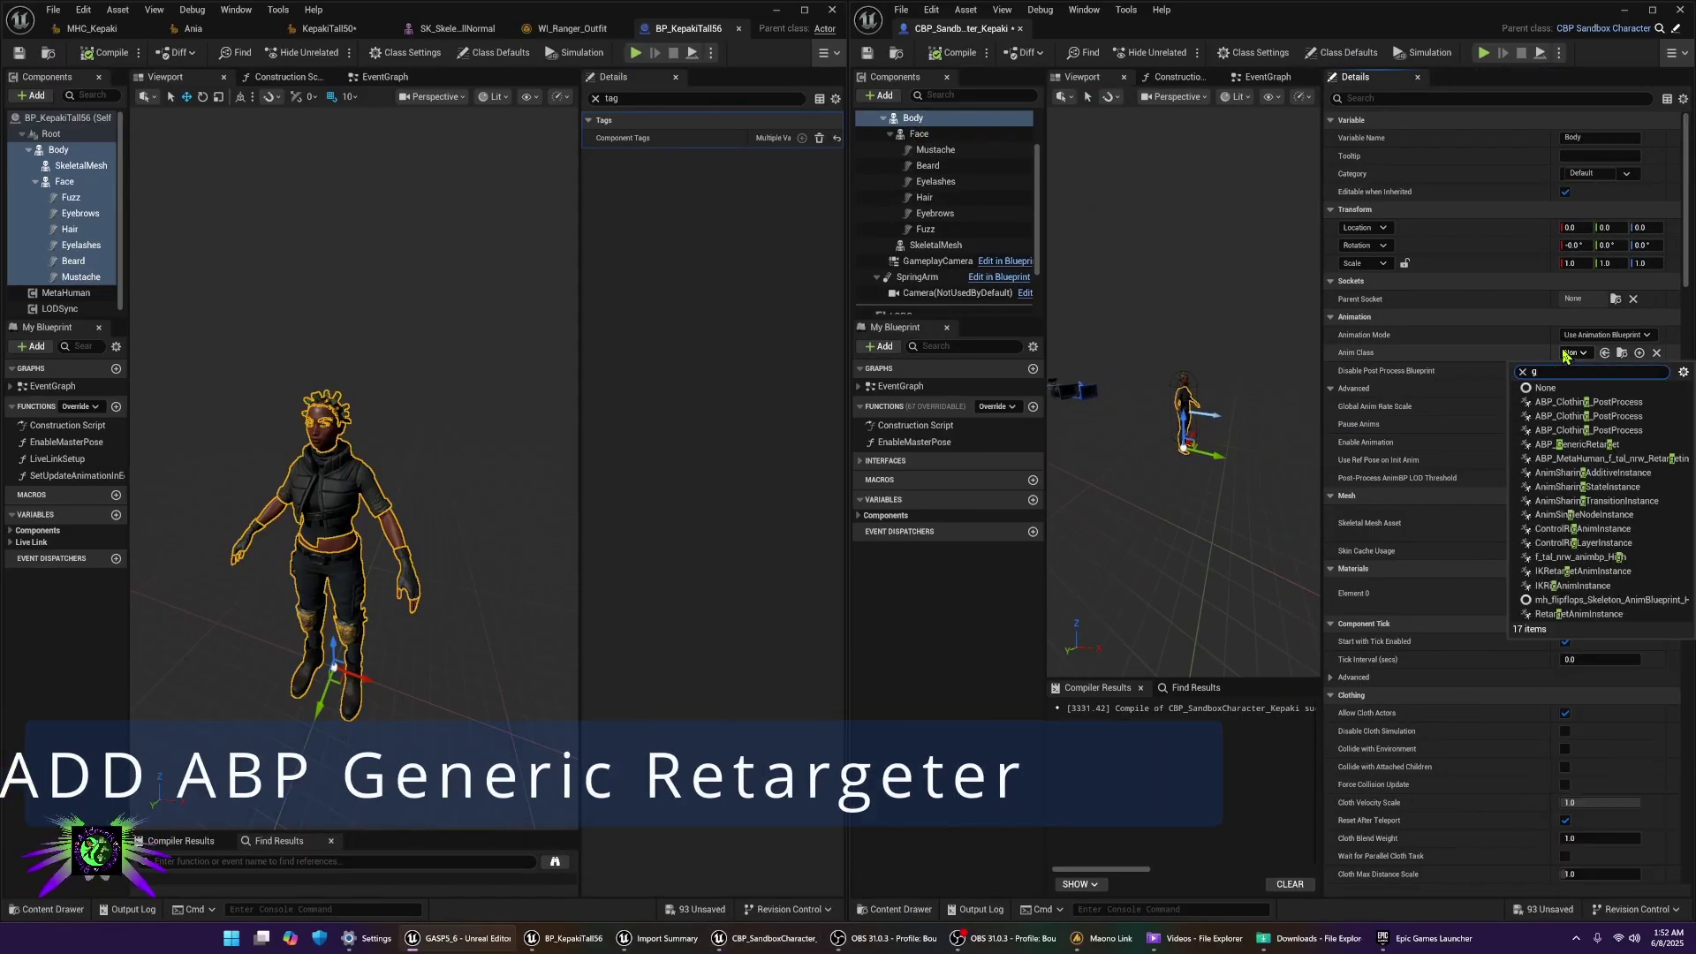
text(ener)
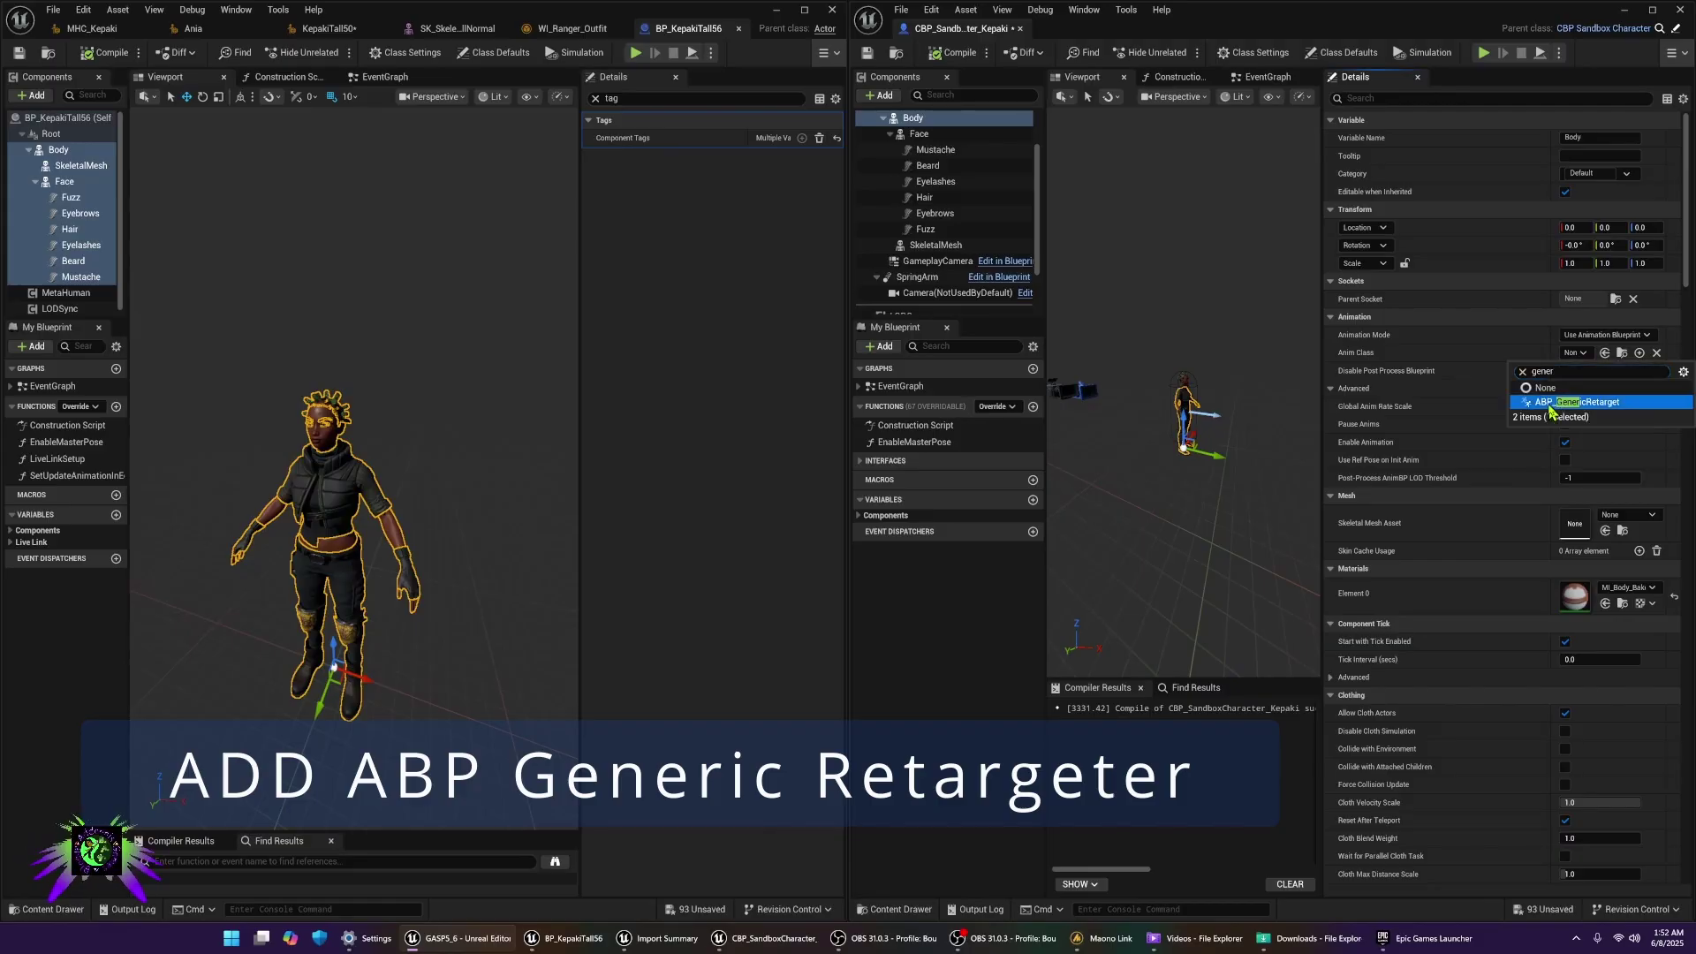
click(1551, 405)
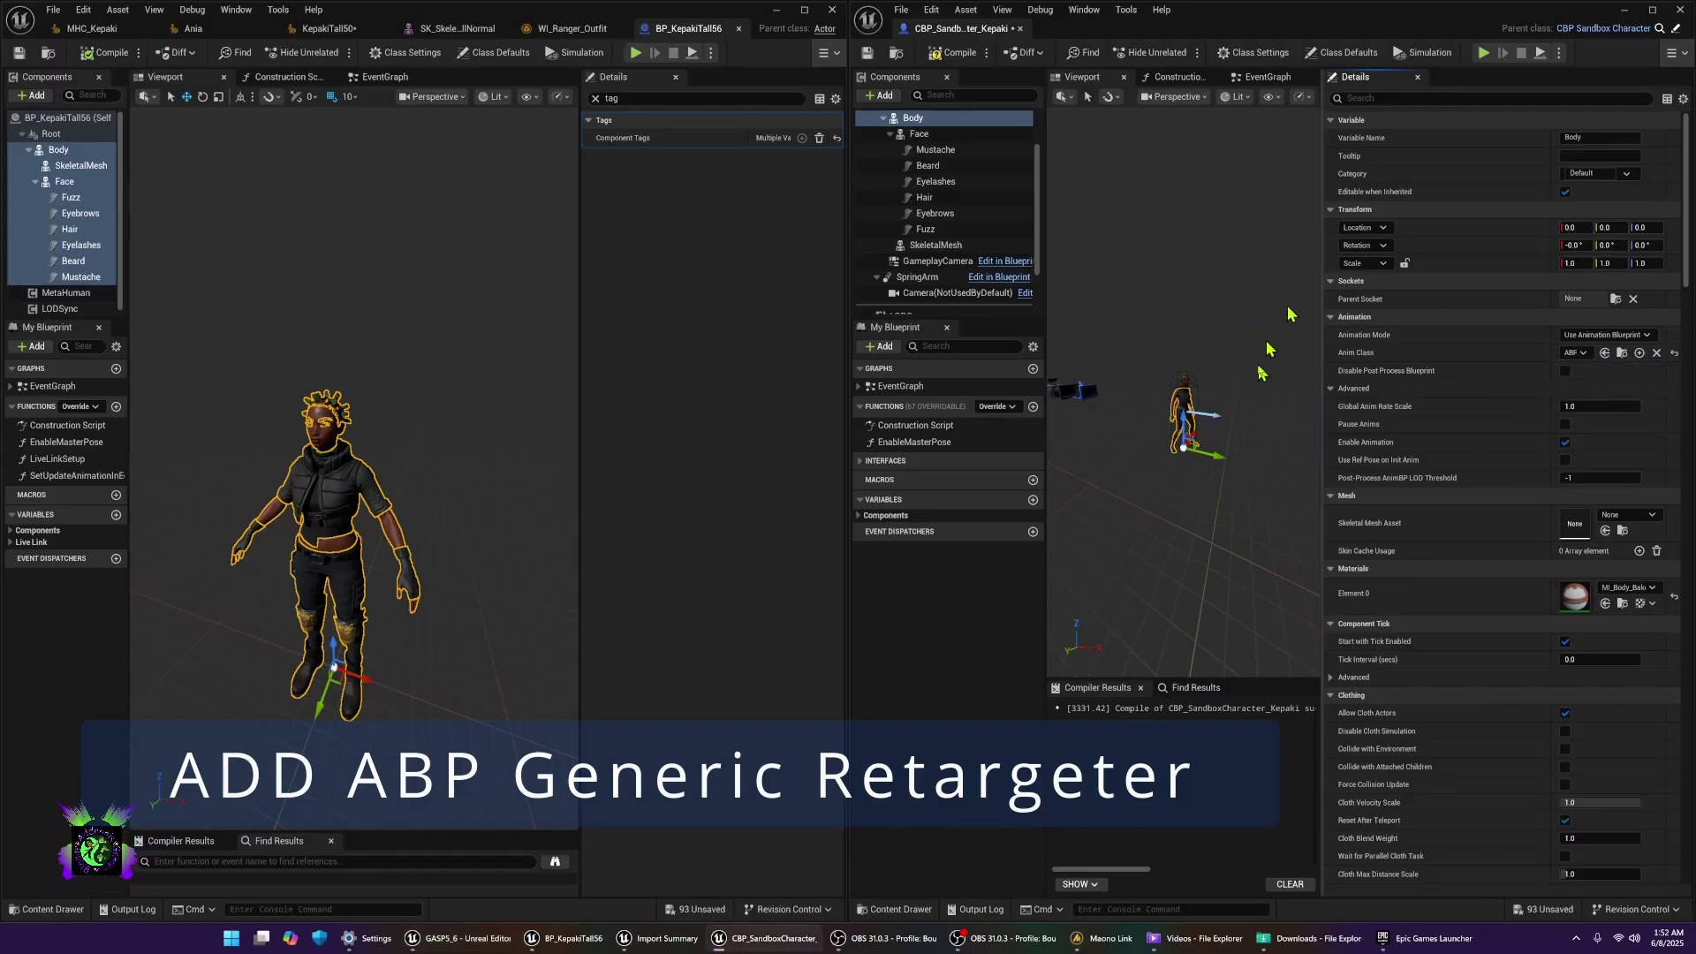
scroll(1260, 372, up, 5)
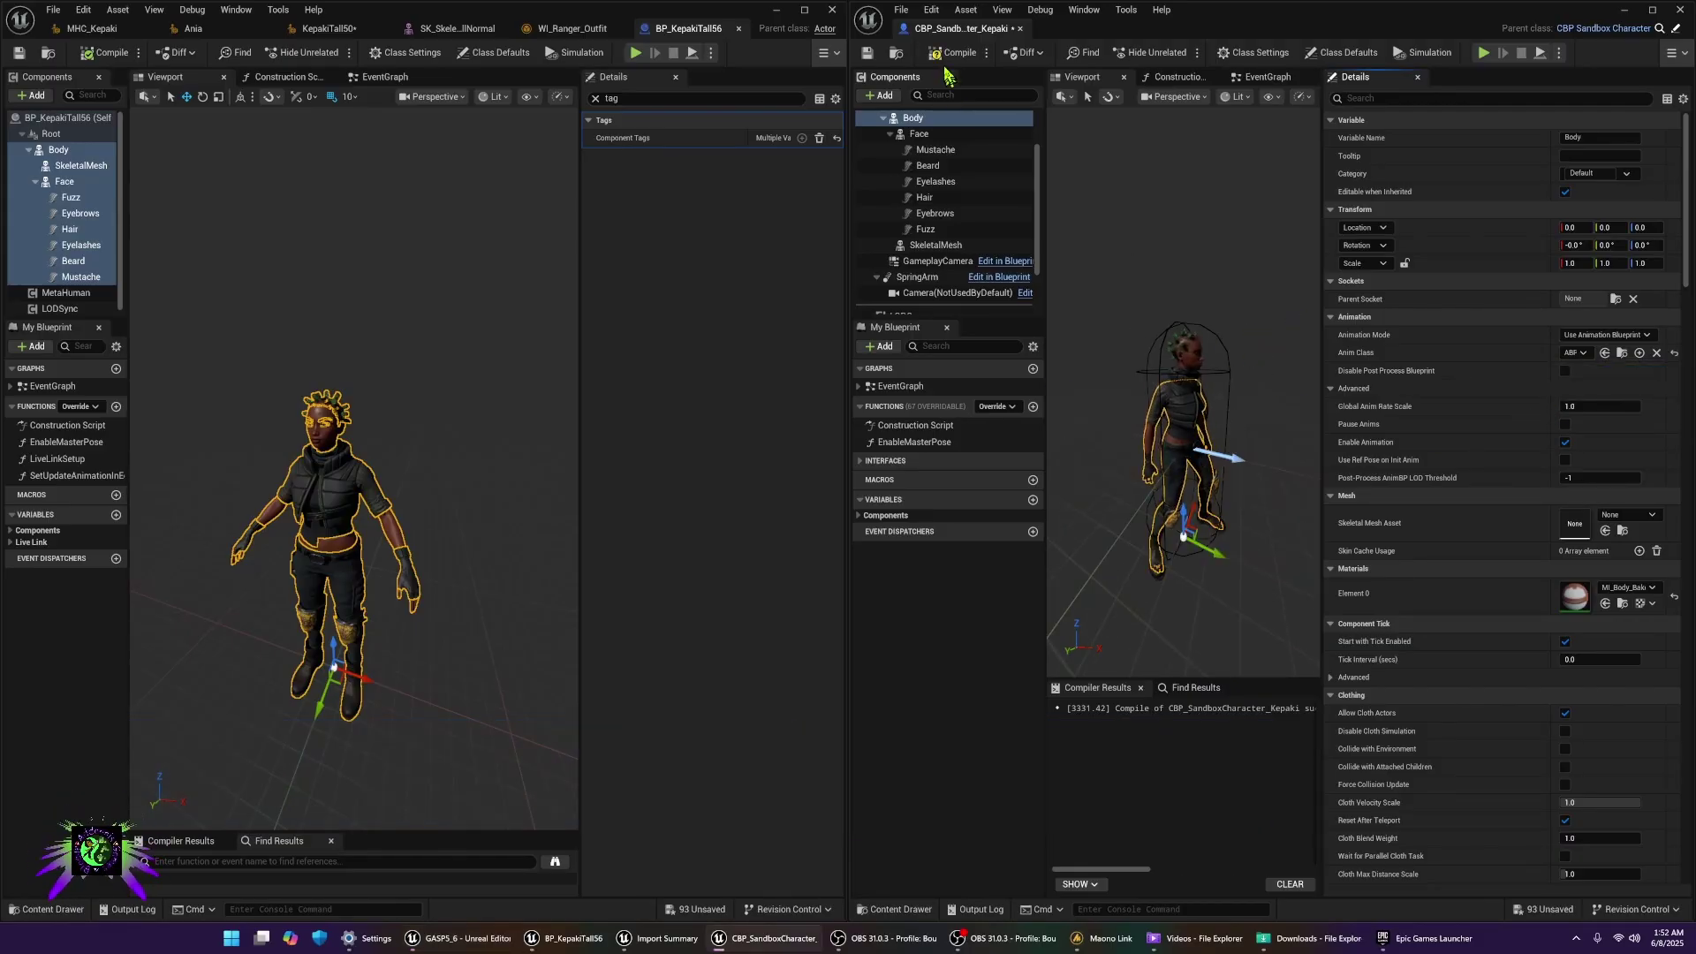
click(867, 54)
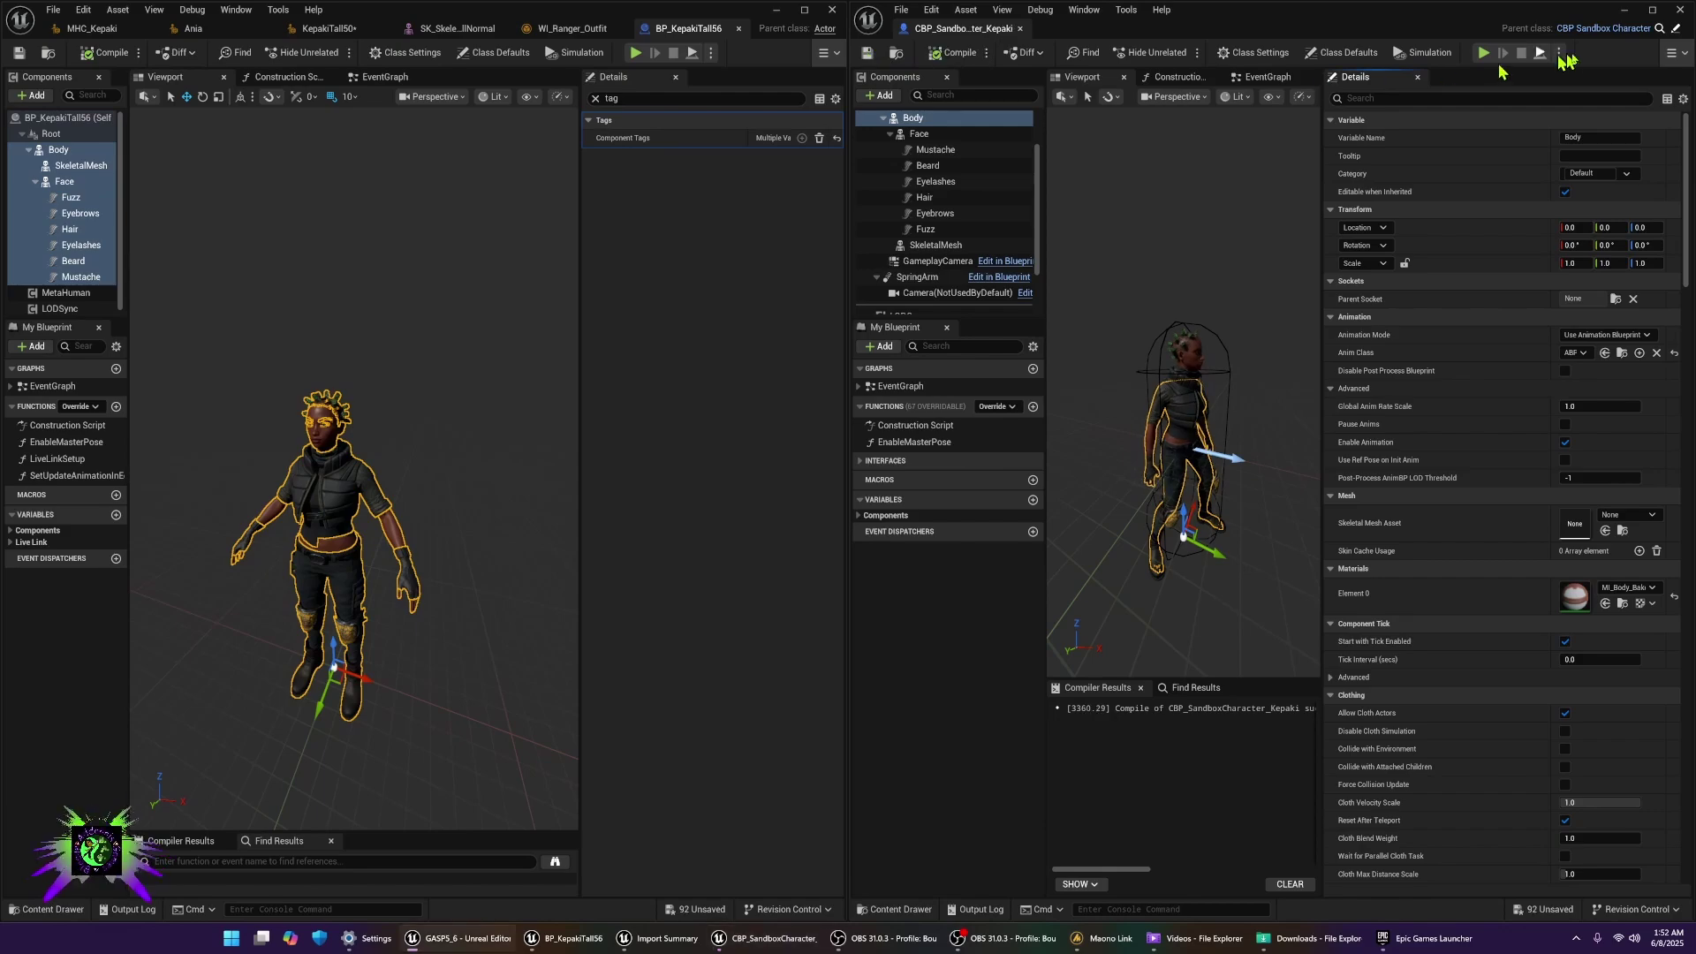
- Minimize both blueprint windows and set the level's Default Pawn Class to CBP_SandboxCharacter_Kepaki
click(1623, 11)
click(831, 11)
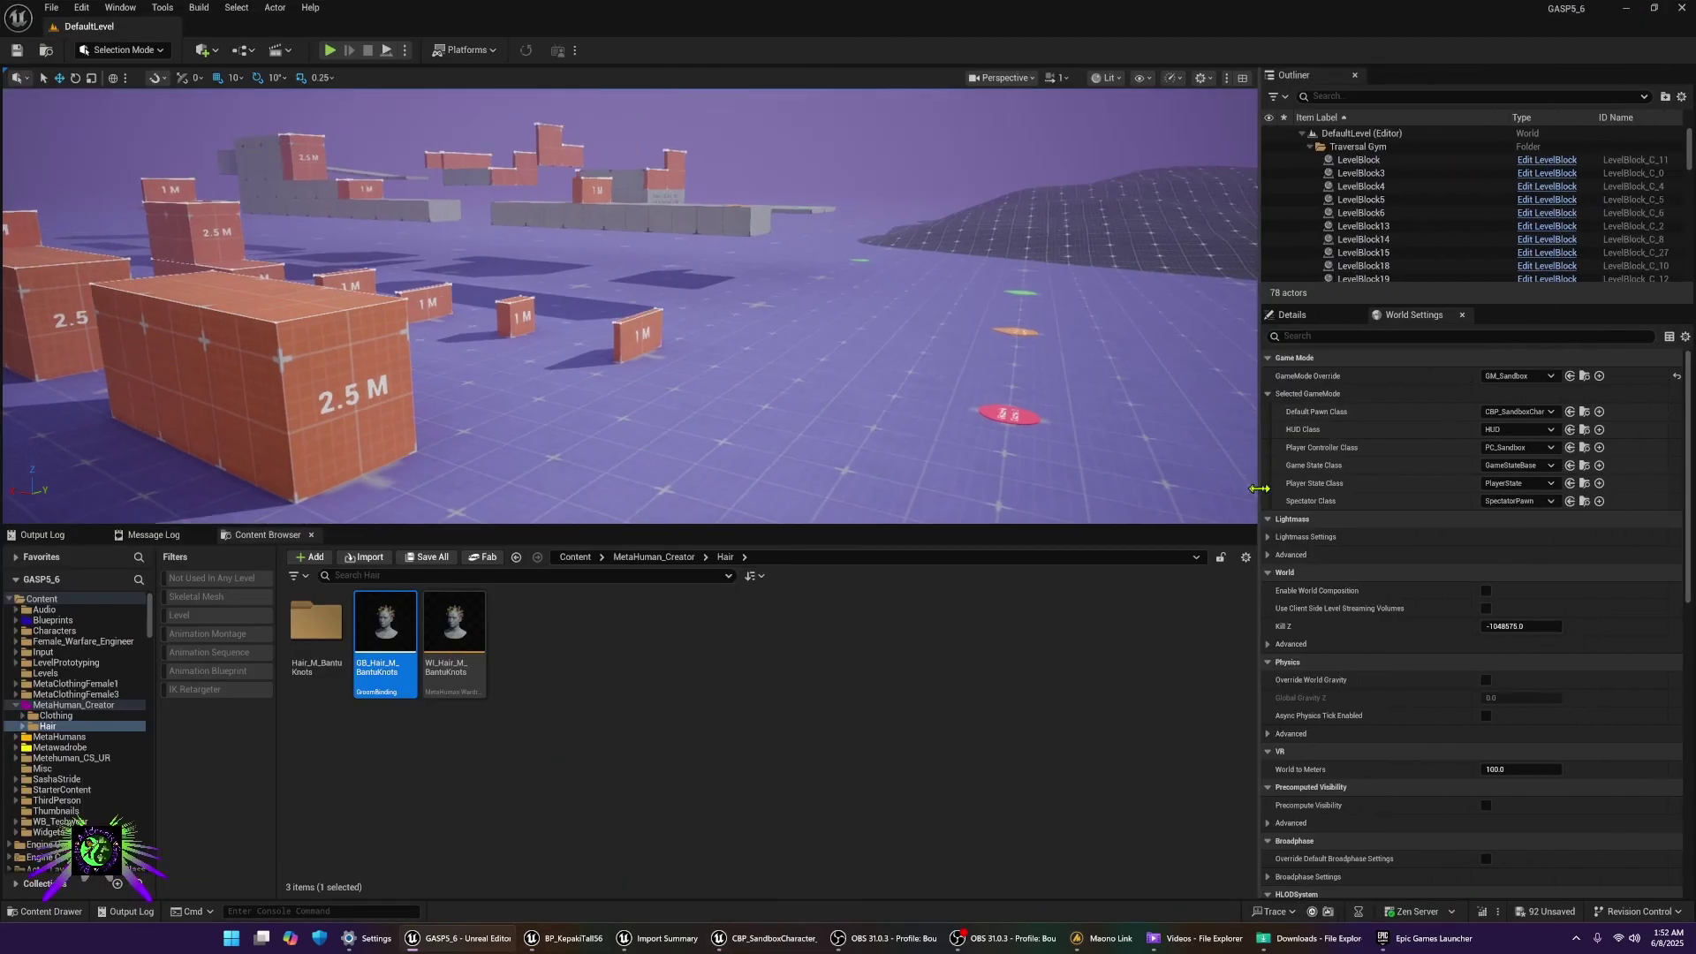
click(1519, 413)
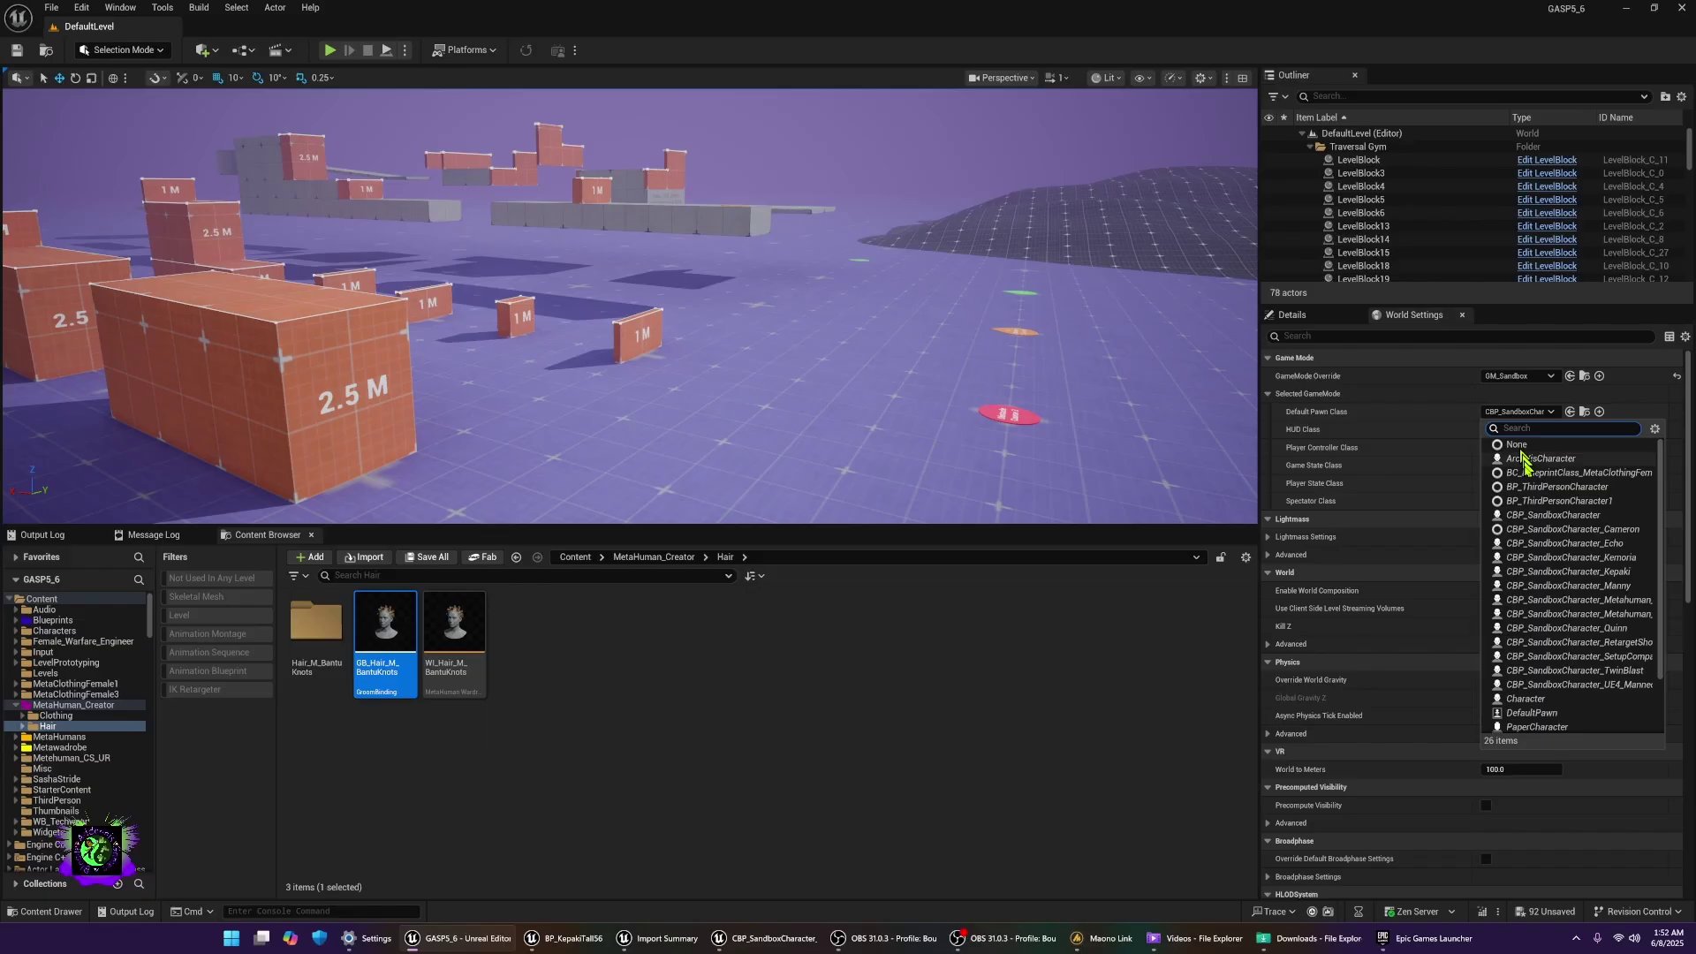
click(1543, 574)
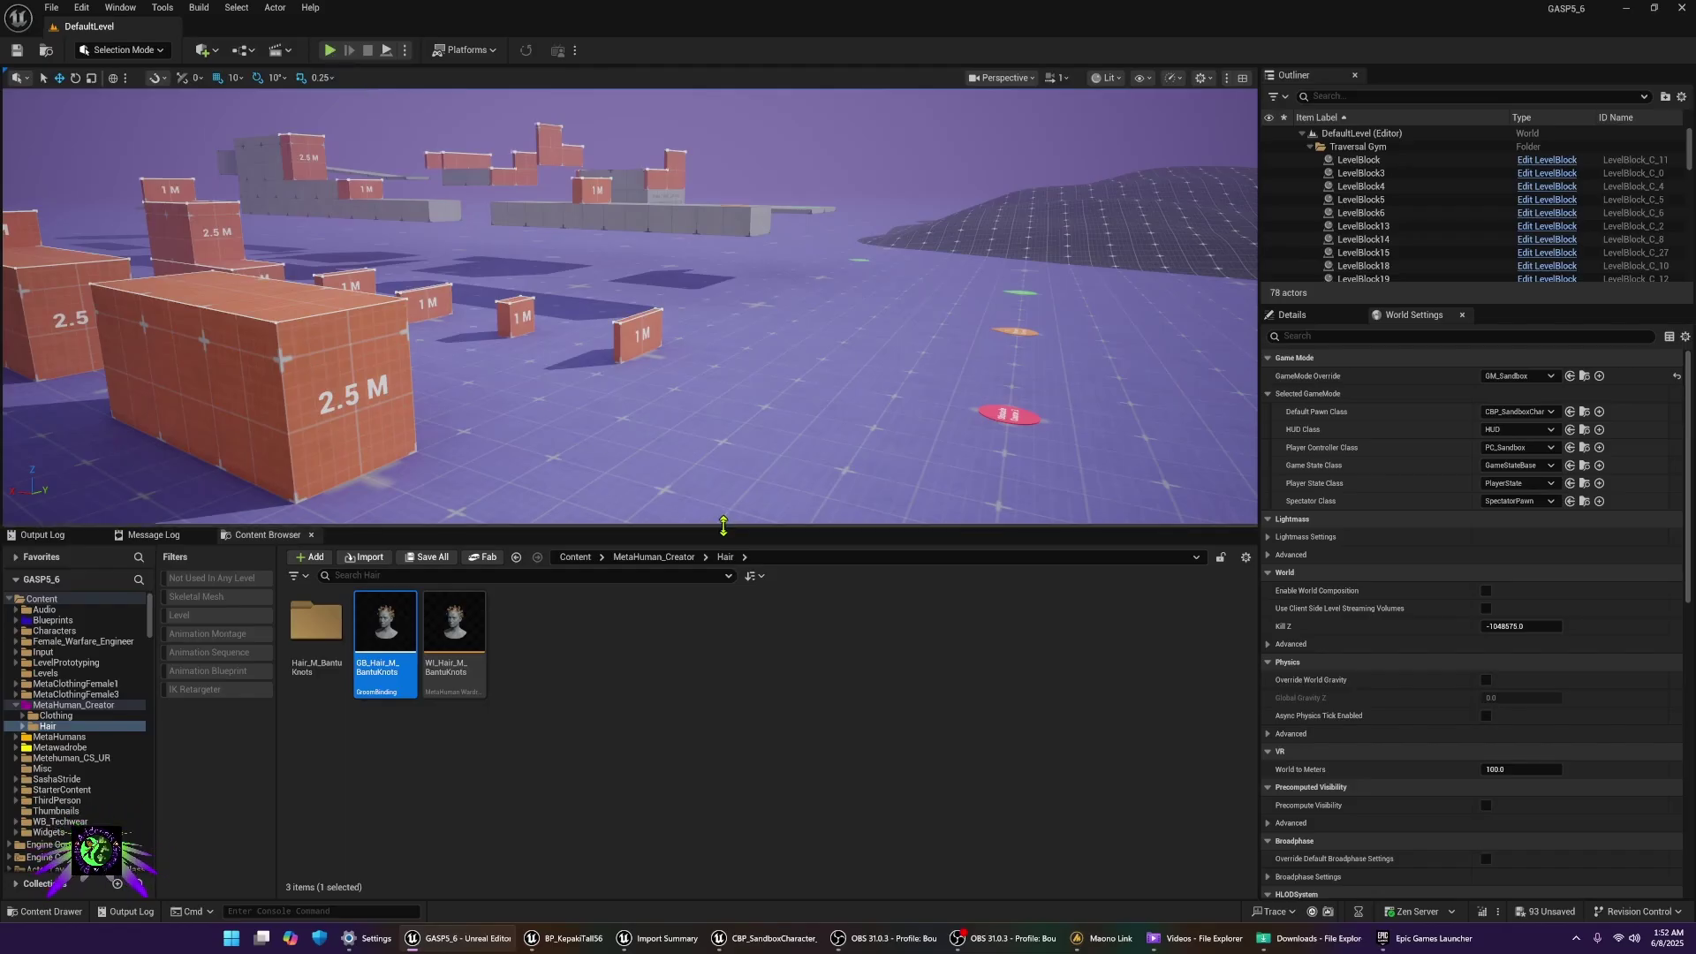
- Enlarge the level viewport, play DefaultLevel and run the Kepaki character around the traversal blocks to check its retargeted movement
drag(723, 527, 795, 724)
drag(1259, 562, 1626, 565)
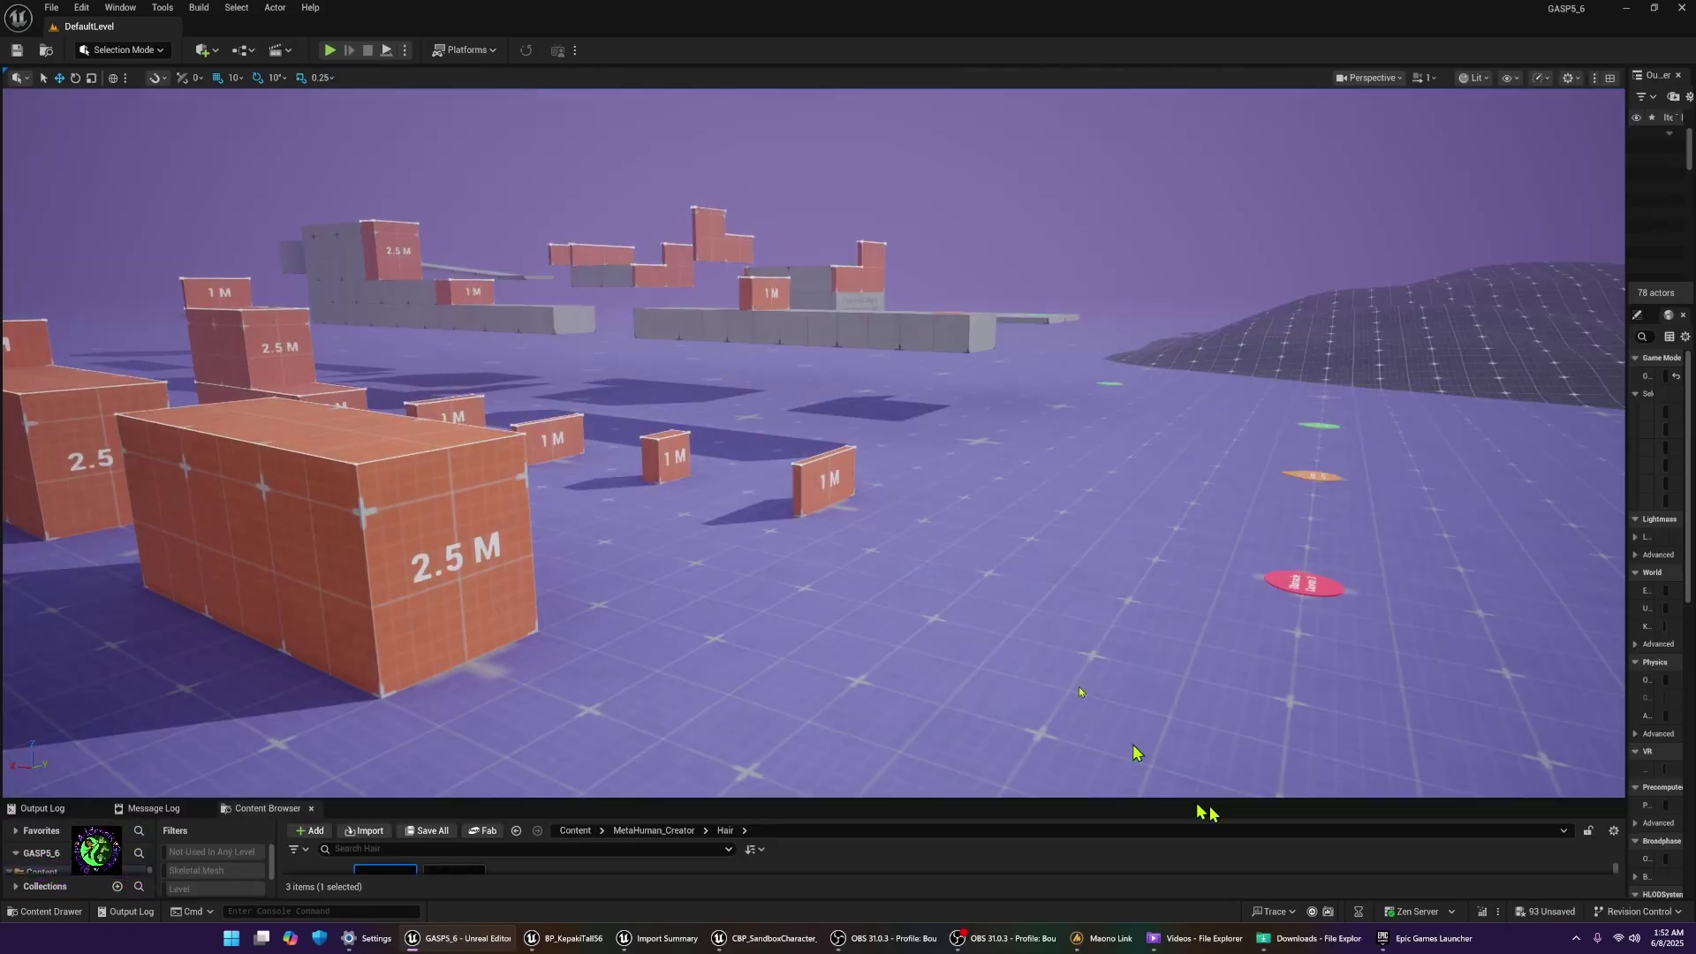
click(328, 51)
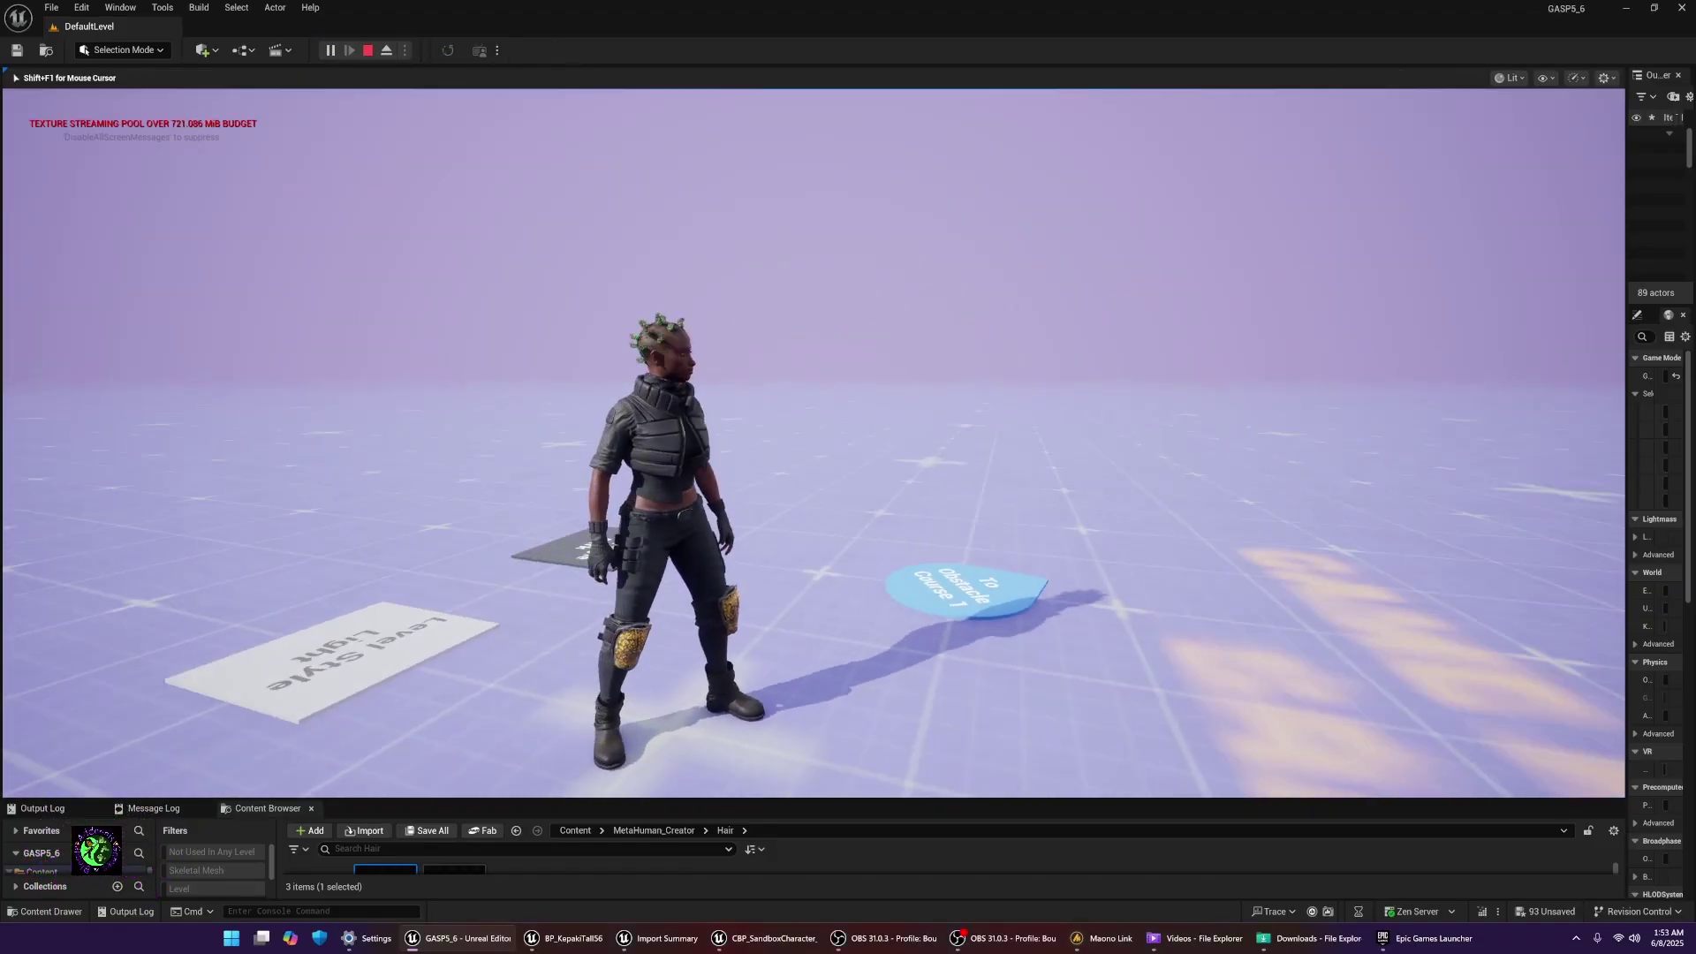
key(w)
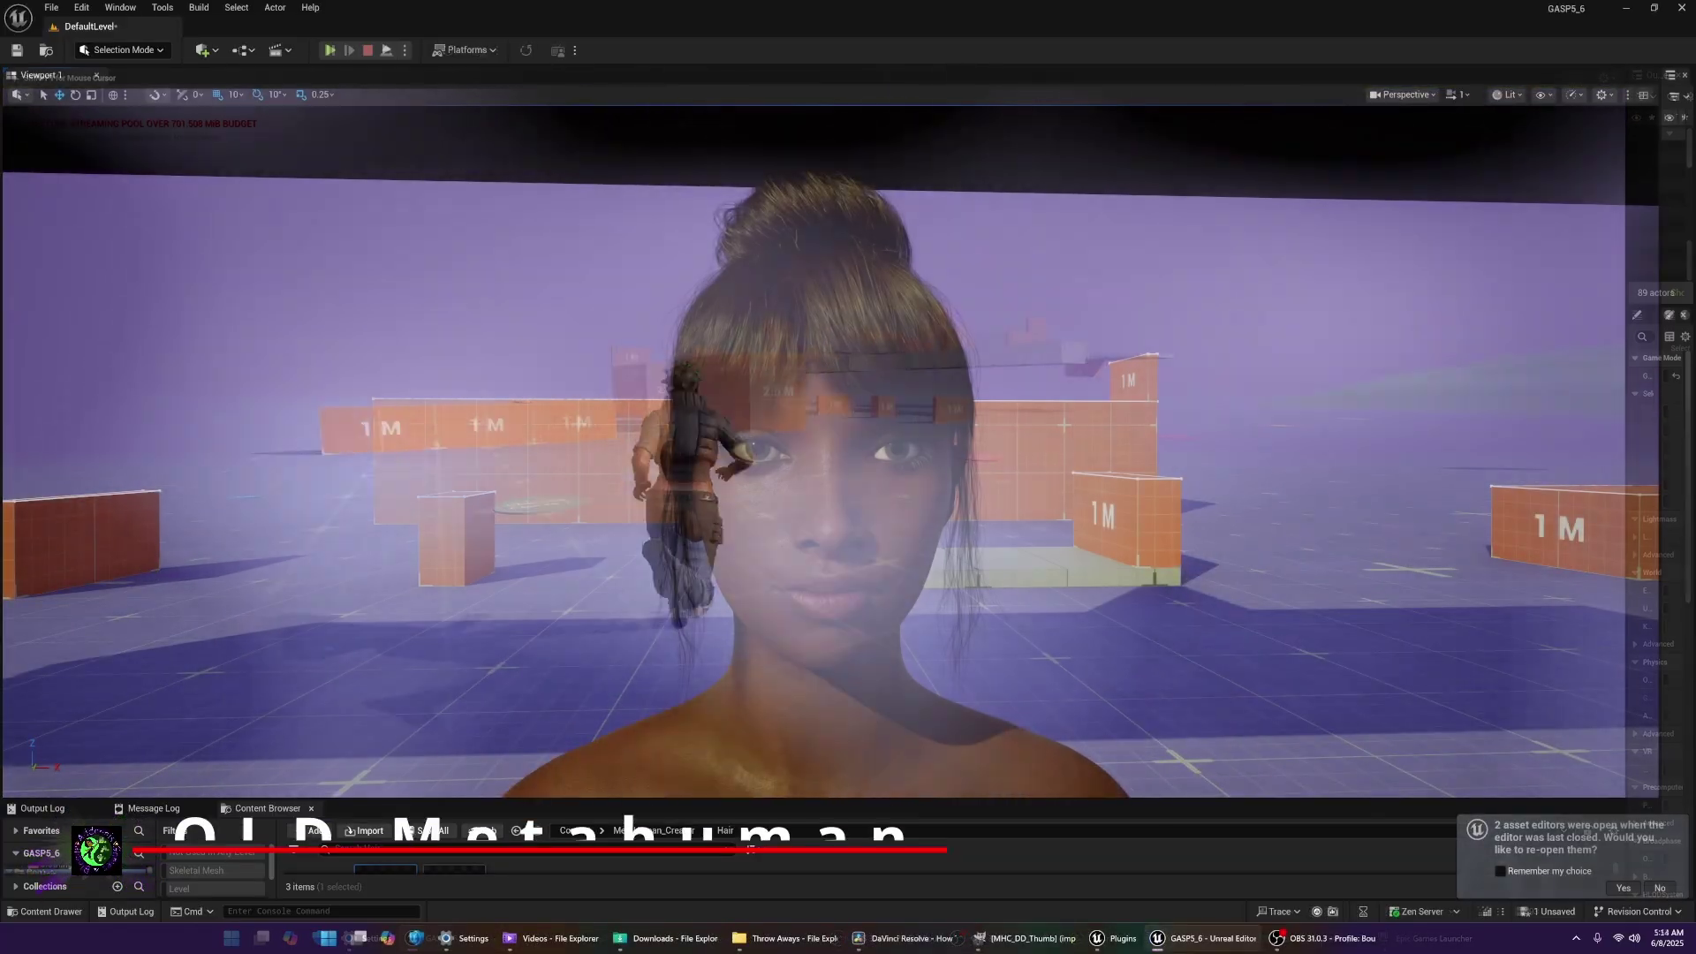
key(d)
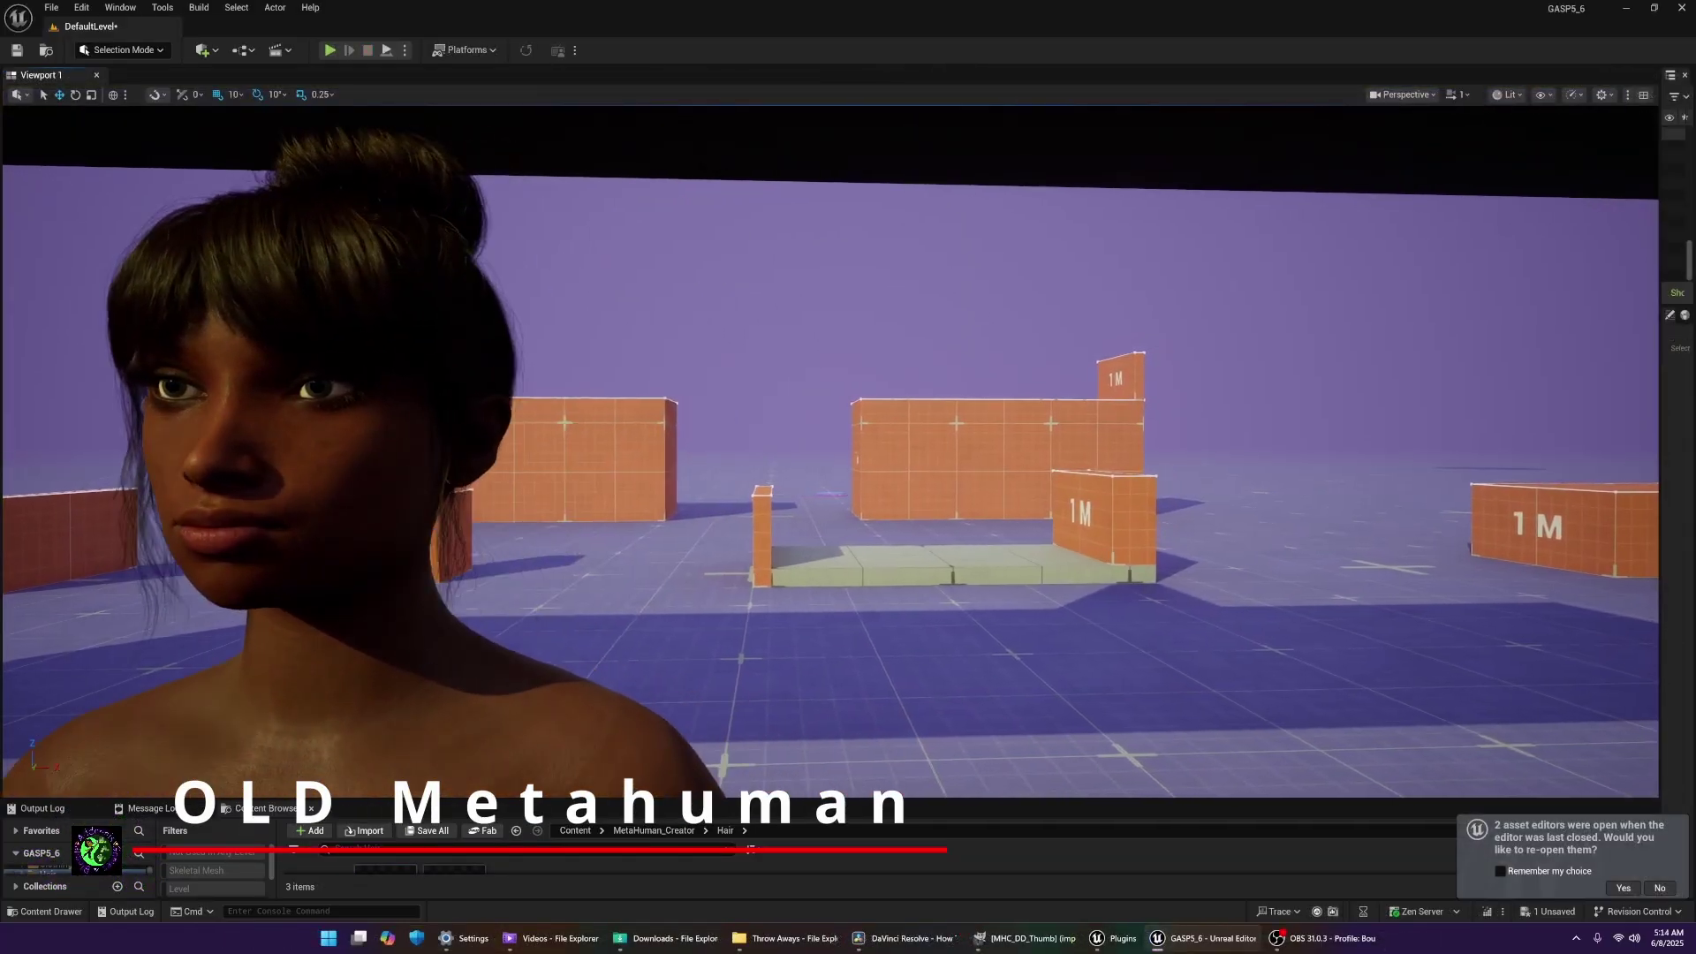
key(d)
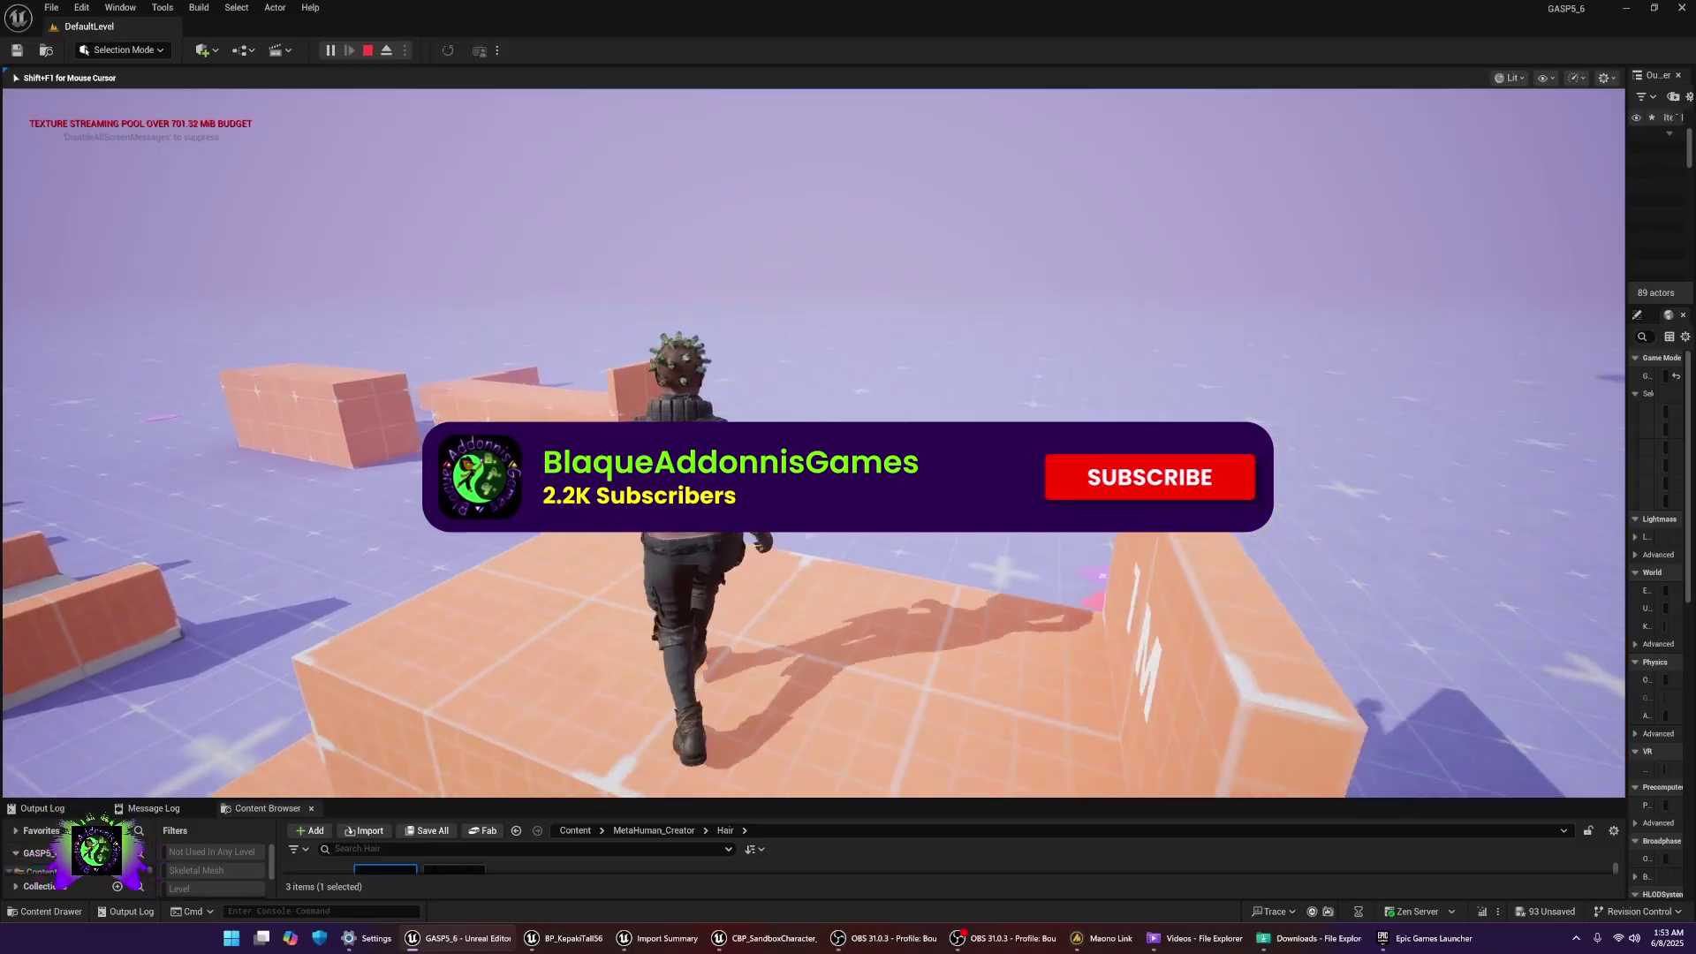
key(w)
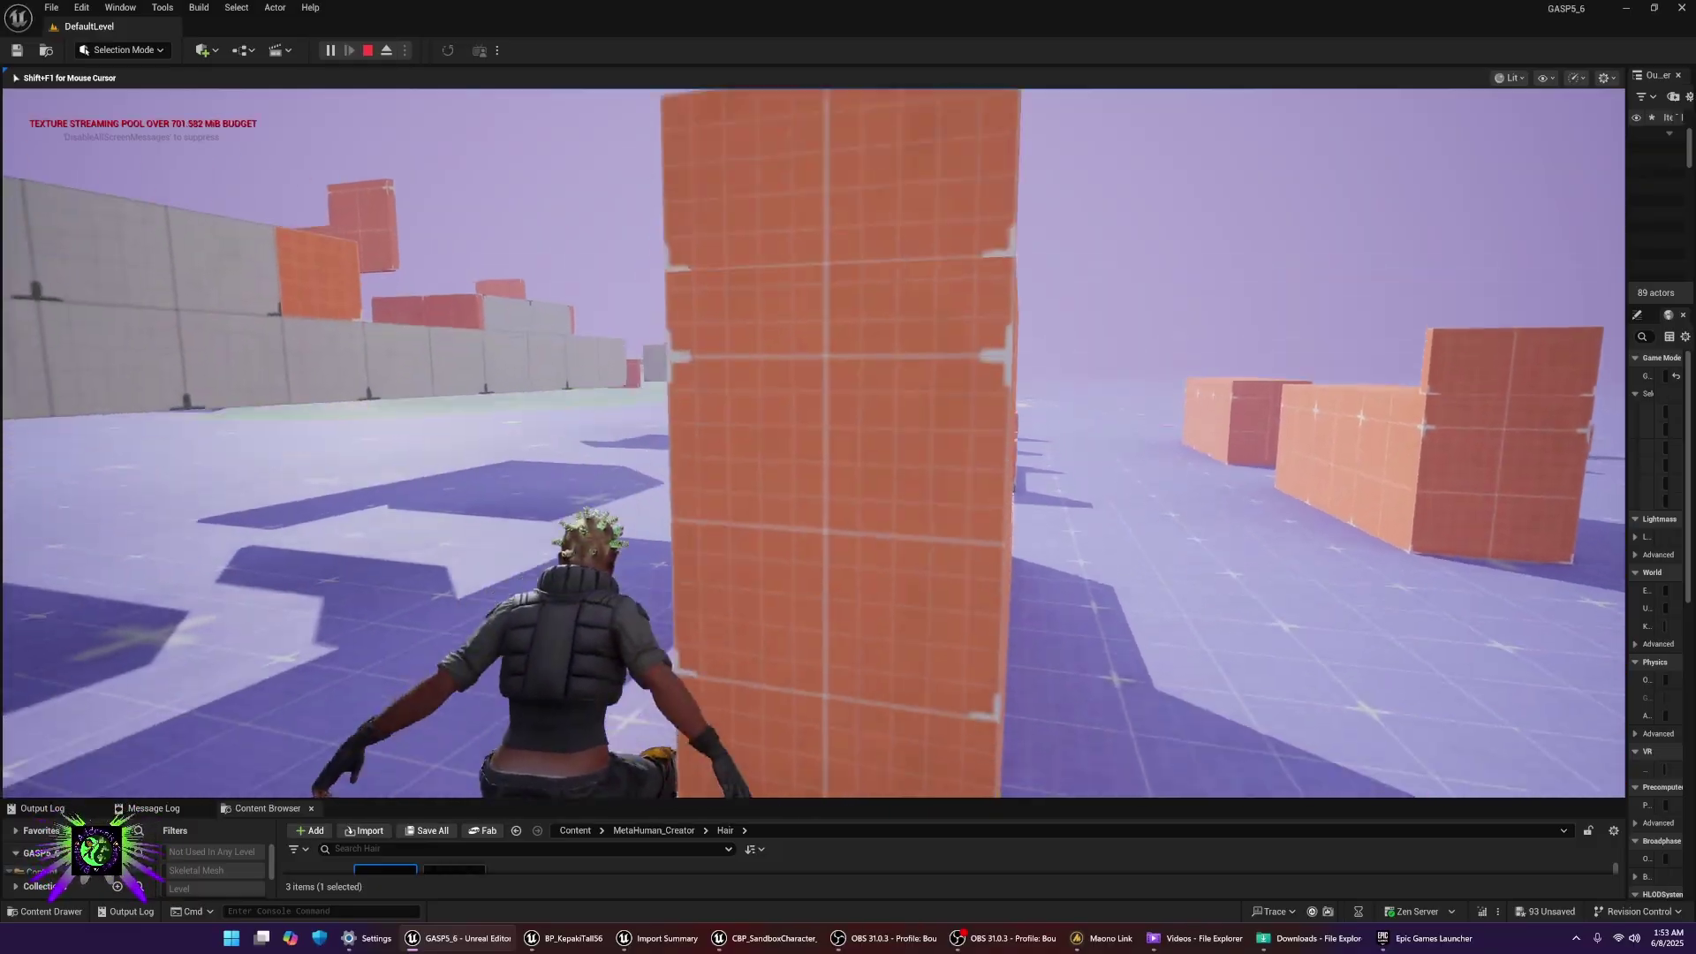
key(w)
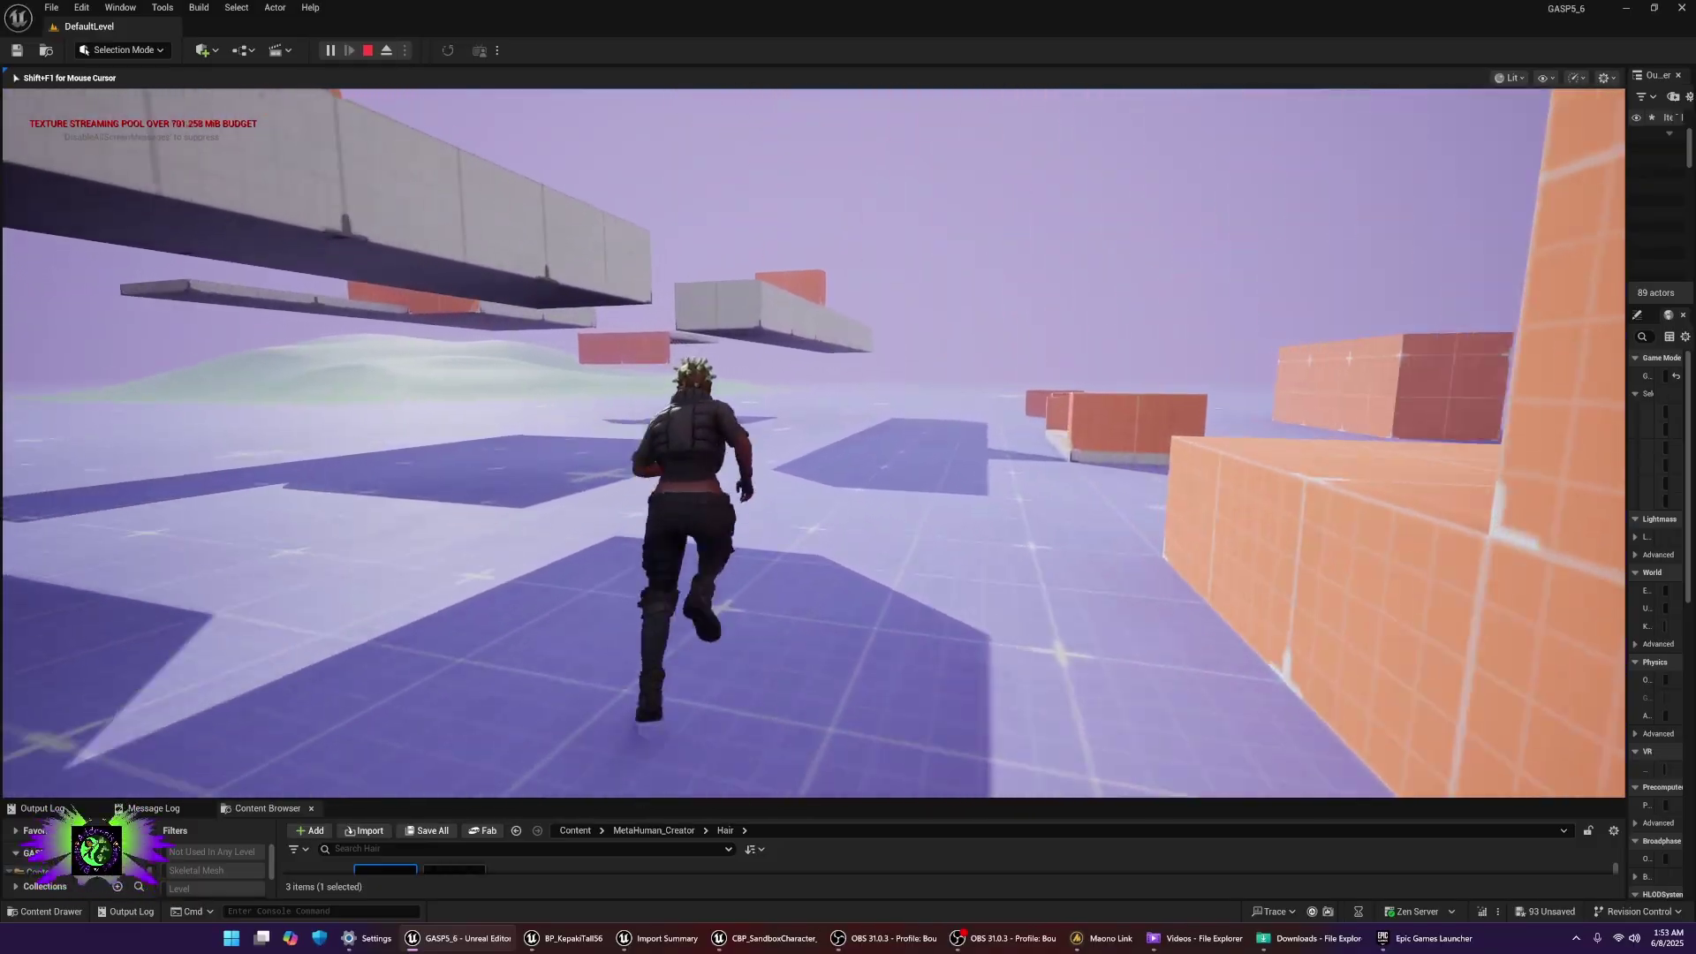